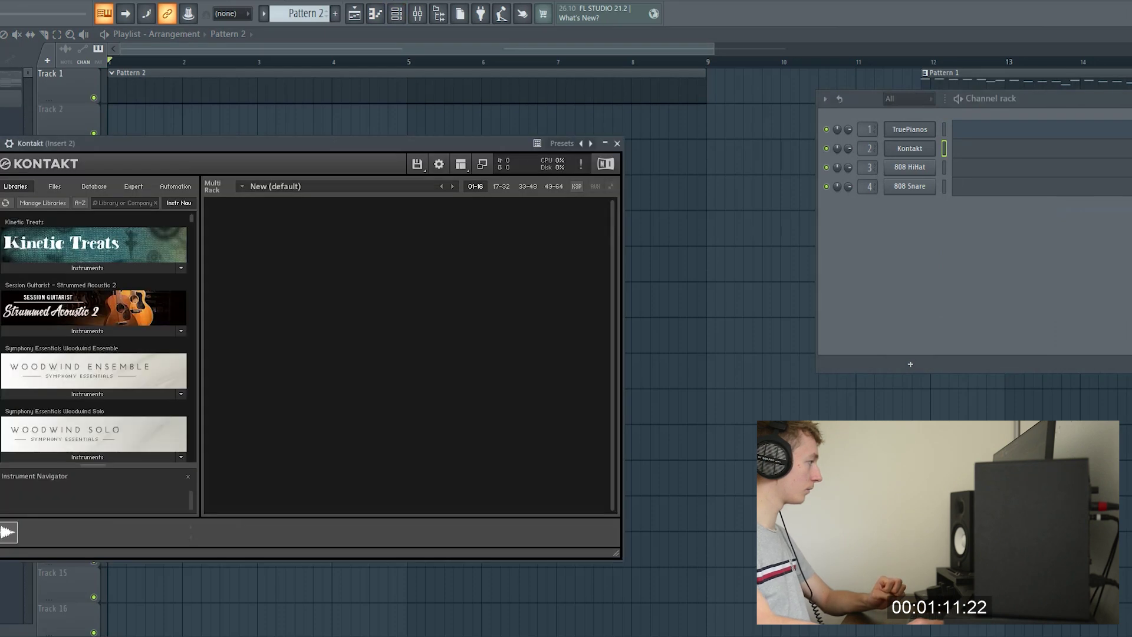
# Load the NOIRE Felt instrument from the Noire library into Kontakt.
pyautogui.scroll(-15, 94, 336)
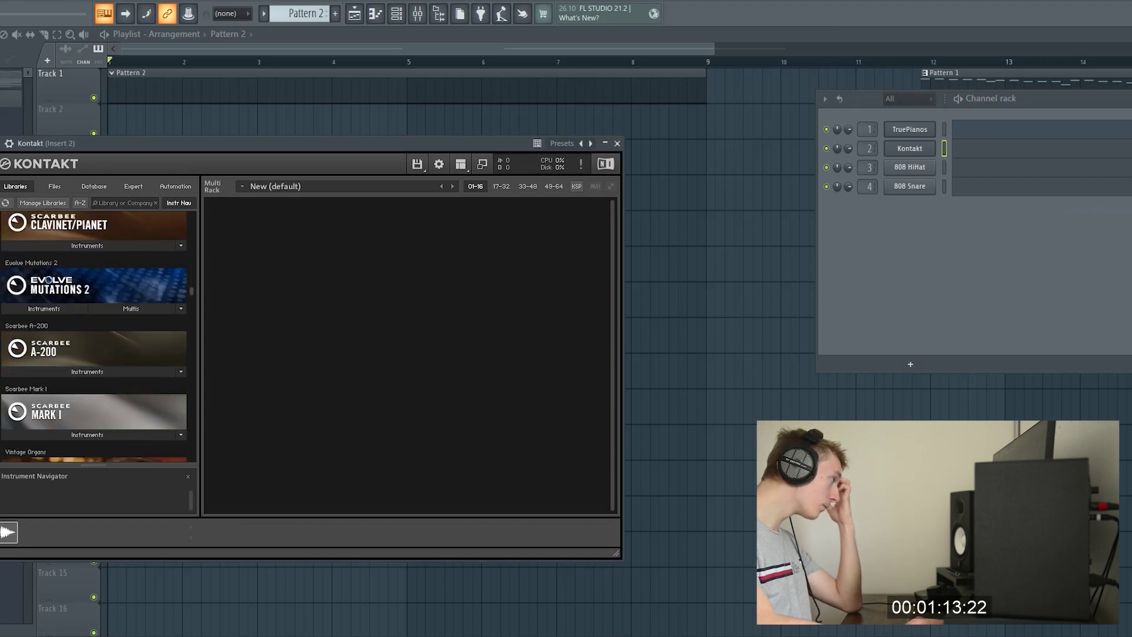
pyautogui.scroll(-15, 94, 336)
pyautogui.scroll(-15, 94, 336)
pyautogui.scroll(-4, 95, 336)
pyautogui.click(87, 387)
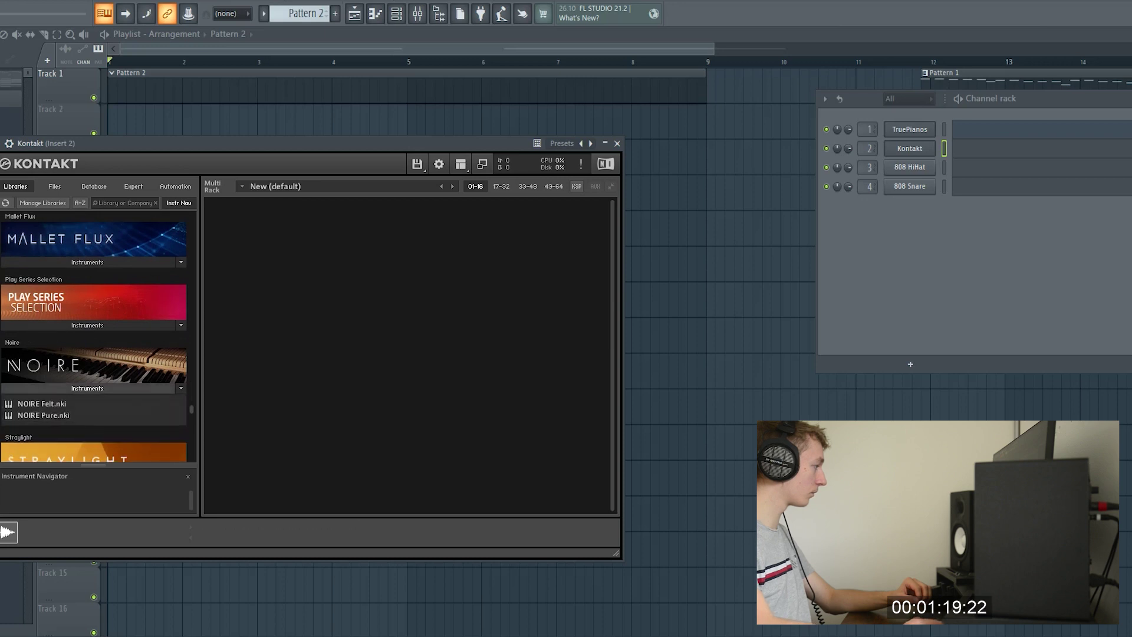
pyautogui.click(41, 404)
pyautogui.doubleClick(41, 403)
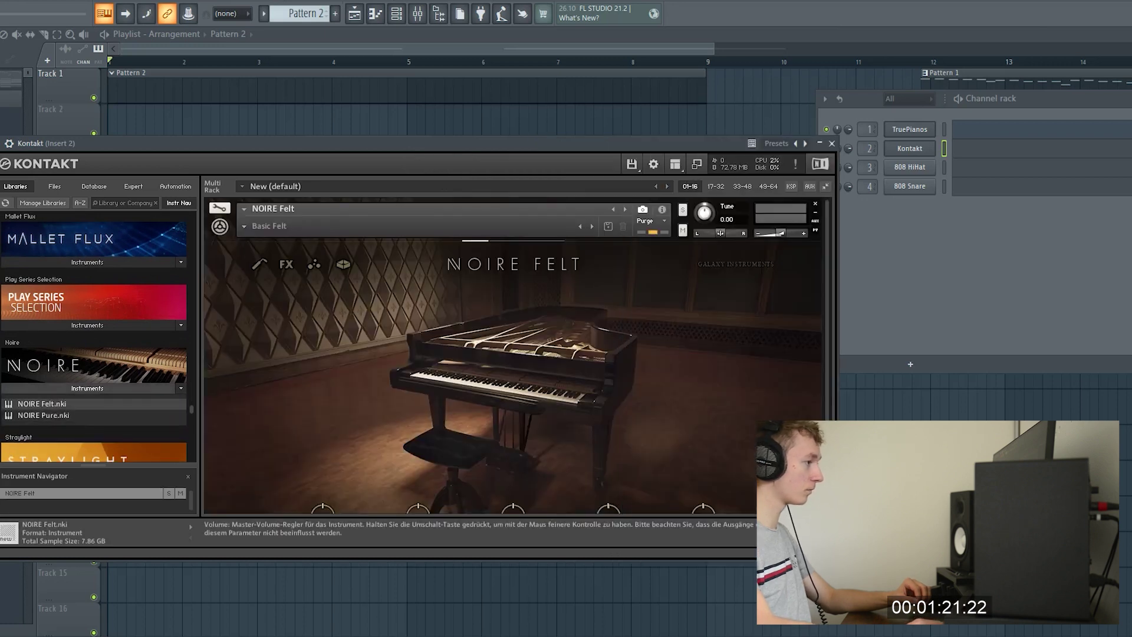
# Raise the volume of NOIRE Felt and shape its Dynamic, Tonal Shift, Color and Reverb, with the reverb at about -27 dB.
pyautogui.moveTo(780, 233); pyautogui.dragTo(795, 232)
pyautogui.scroll(-3, 648, 354)
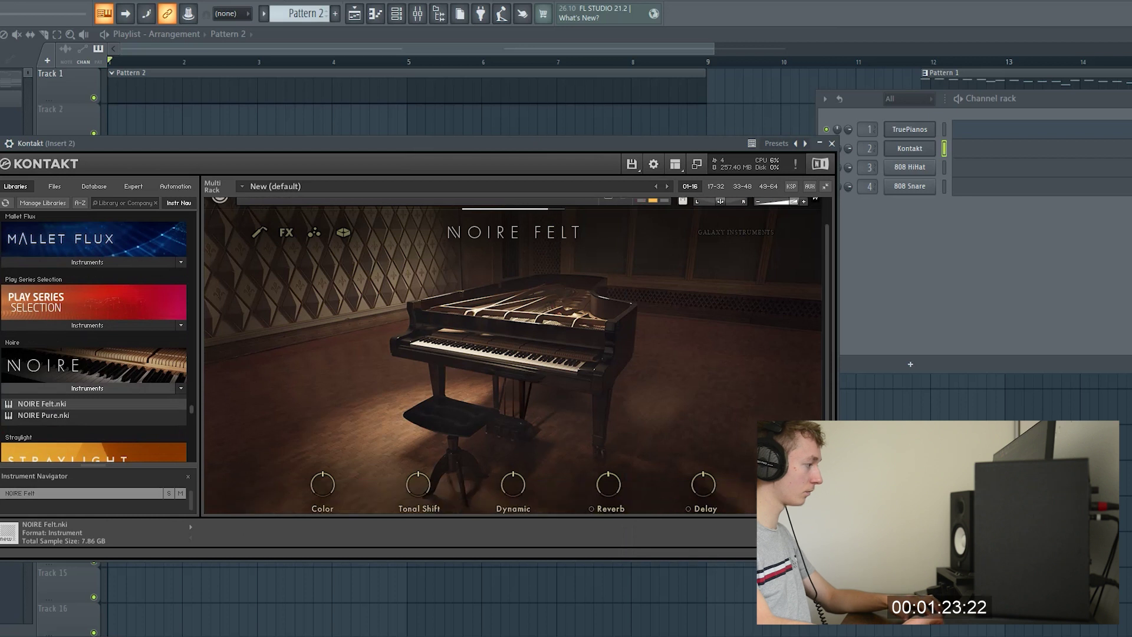
pyautogui.scroll(-1, 513, 354)
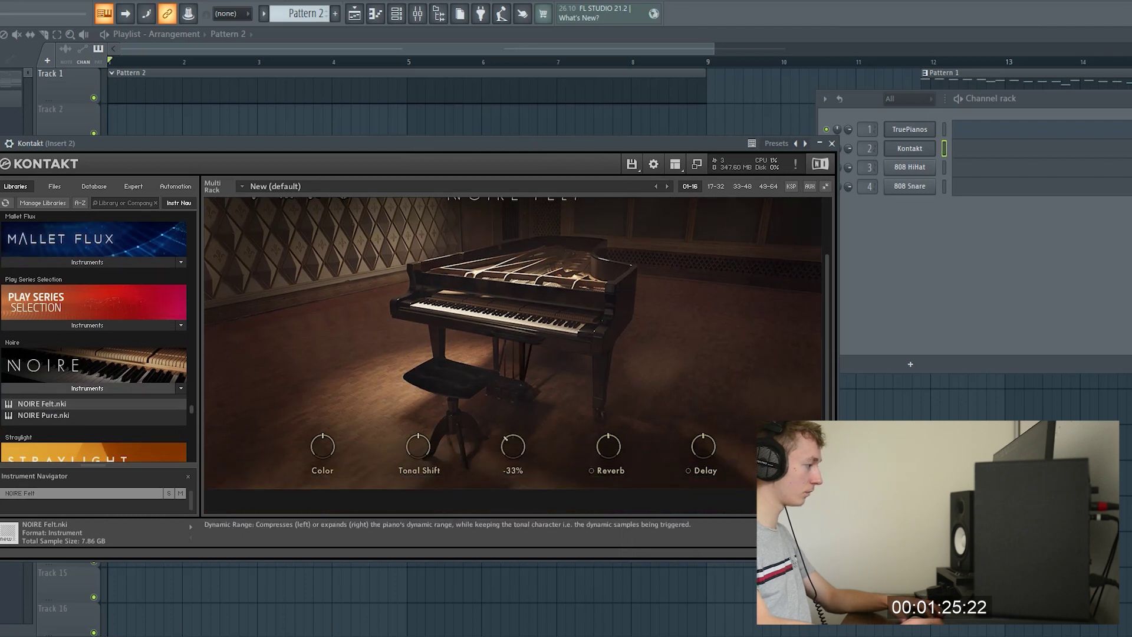
pyautogui.moveTo(418, 446); pyautogui.dragTo(418, 428)
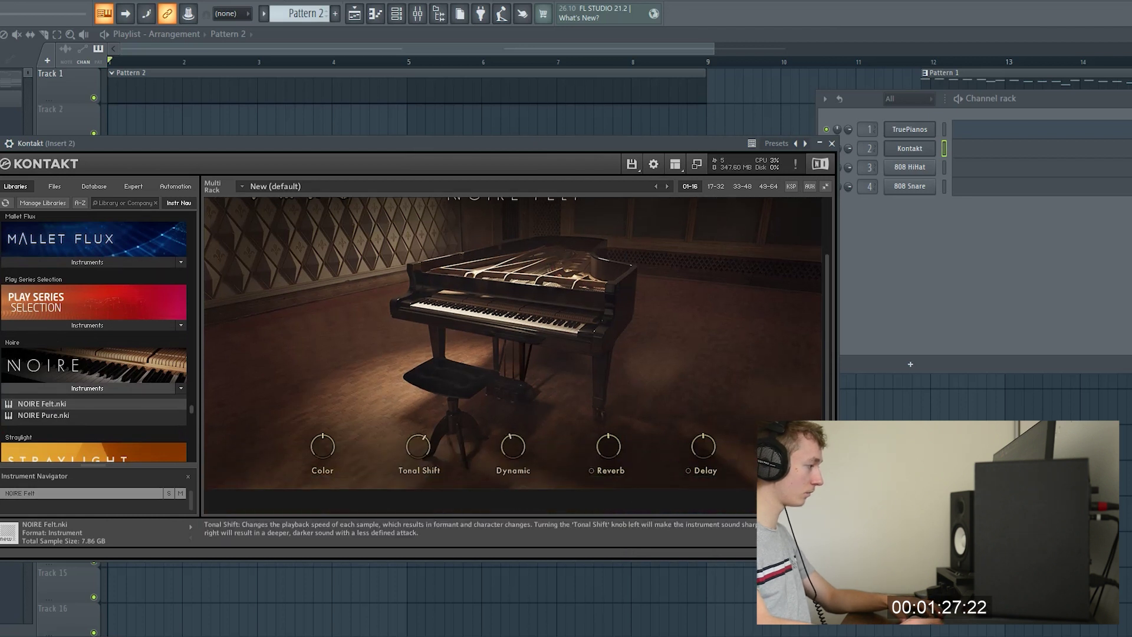
pyautogui.moveTo(323, 447); pyautogui.dragTo(323, 470)
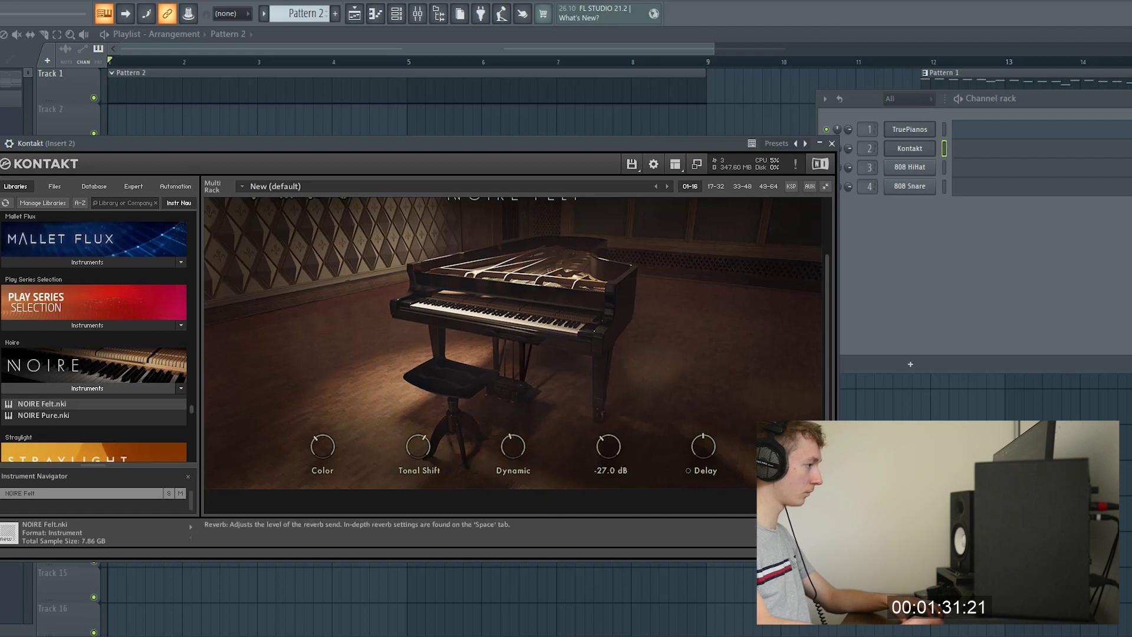
pyautogui.scroll(3, 513, 354)
# Paste the copied chord notes into the Kontakt channel's piano roll in Pattern 2 and play them back.
pyautogui.press('F5')
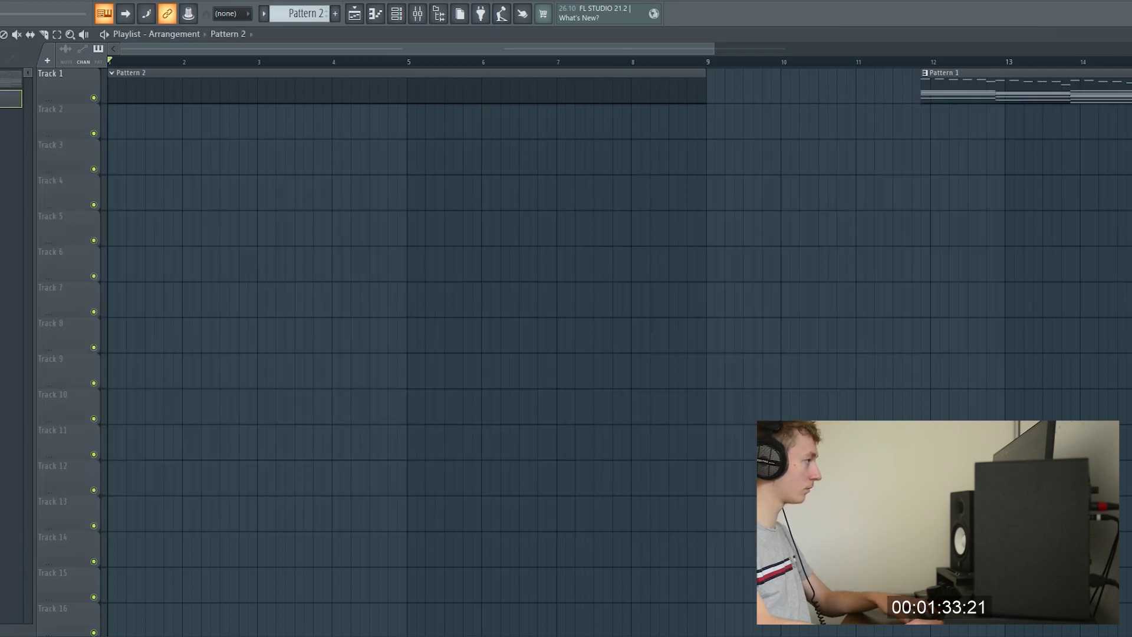
pyautogui.press('F7')
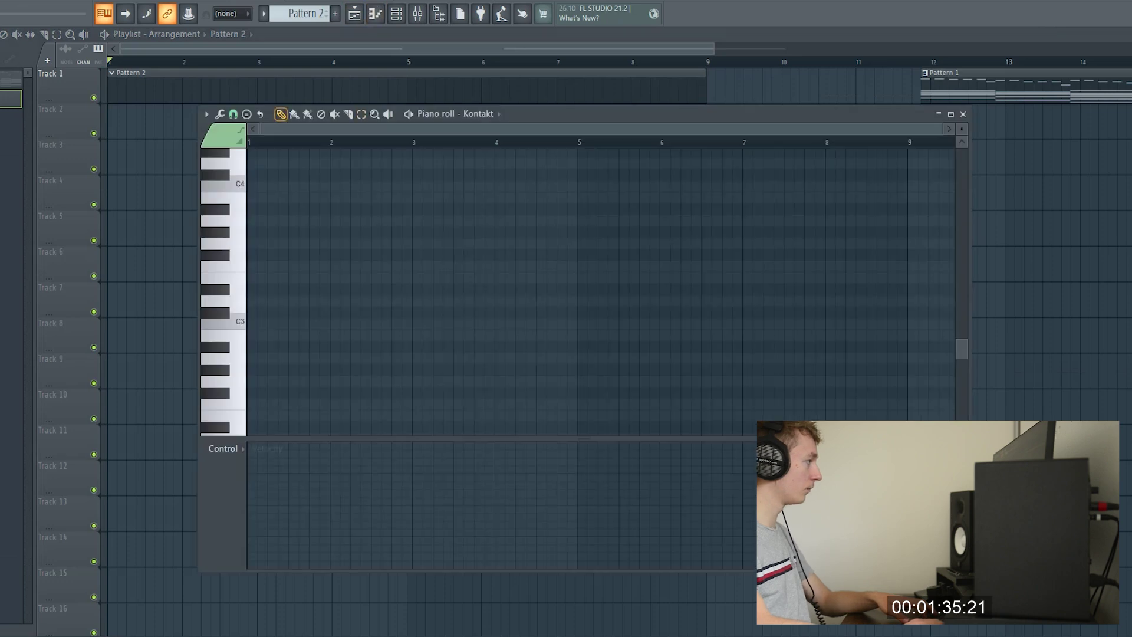
pyautogui.hotkey('ctrl', 'v')
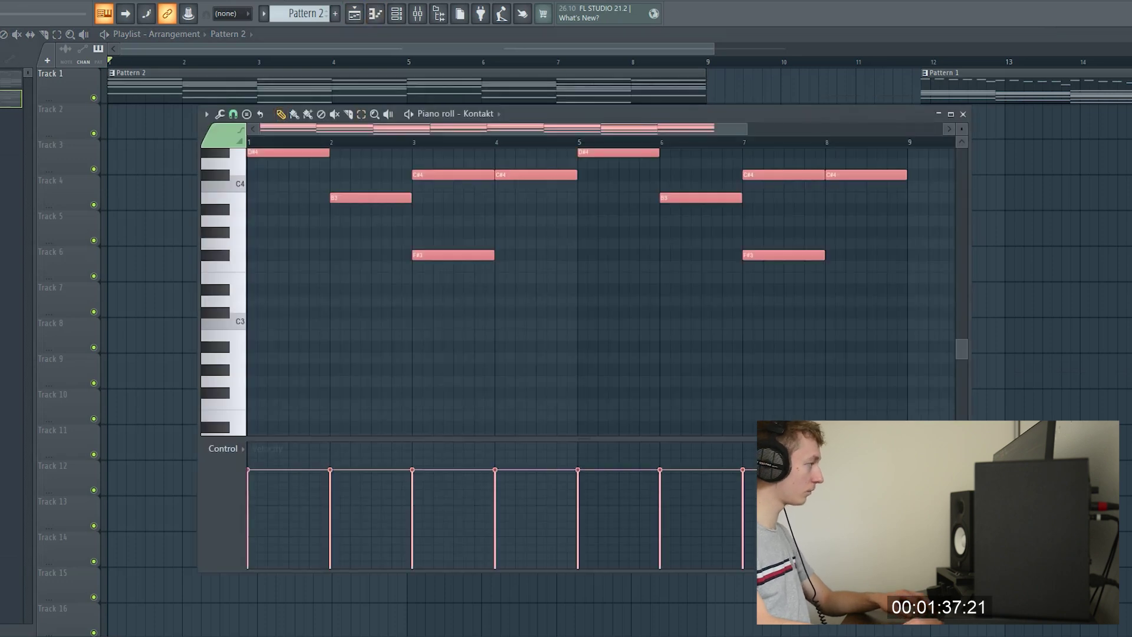
pyautogui.press('space')
pyautogui.scroll(2, 927, 254)
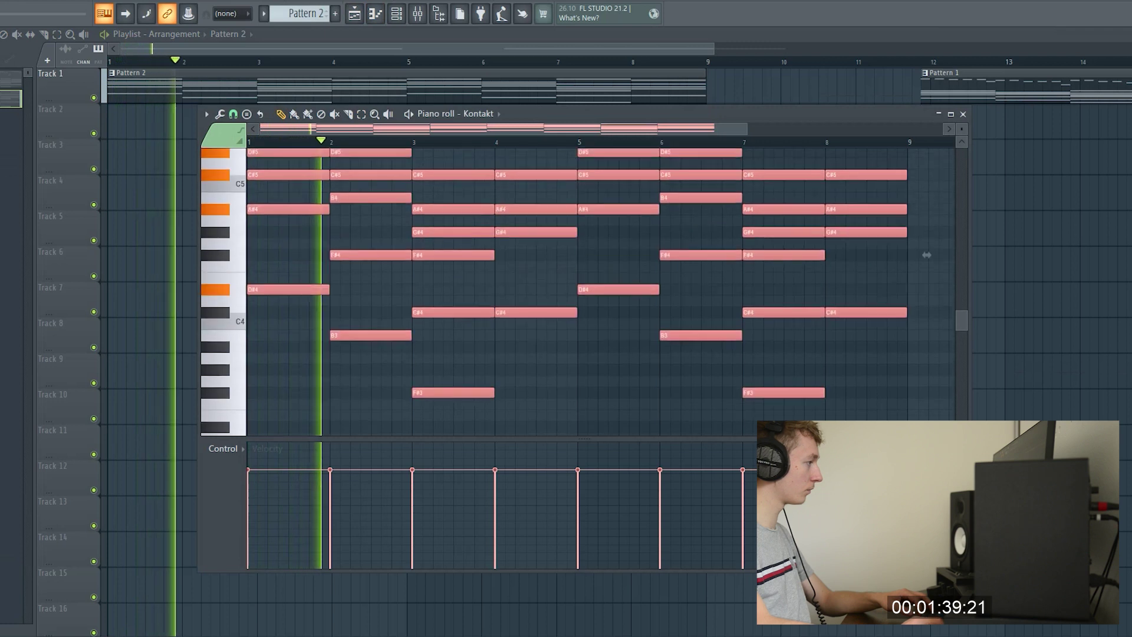
pyautogui.scroll(3, 927, 254)
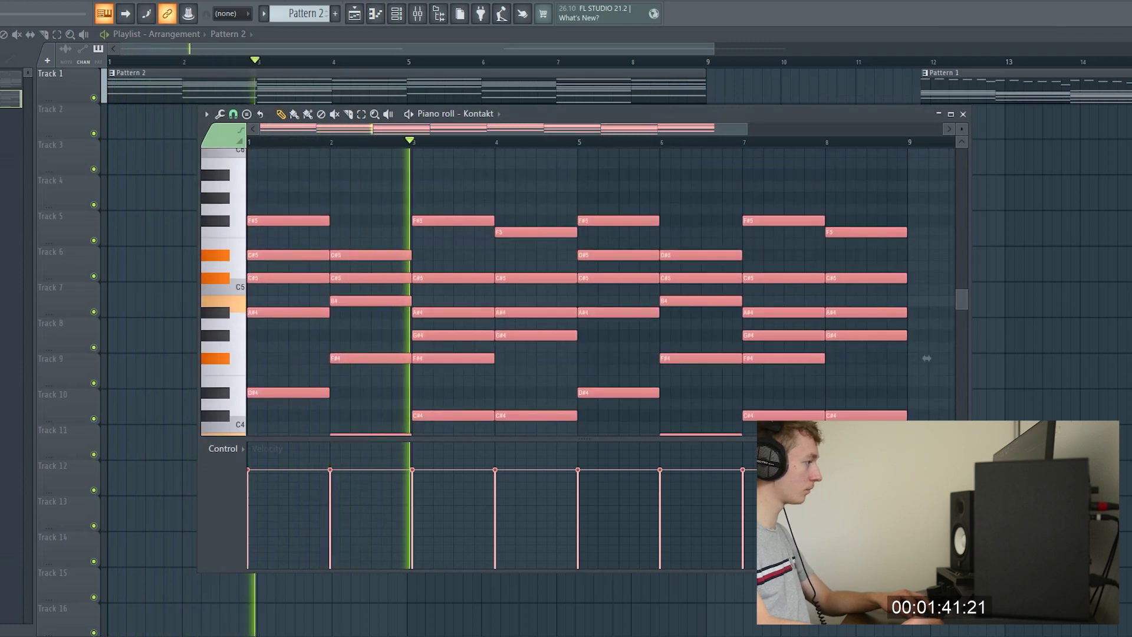
pyautogui.scroll(-3, 927, 358)
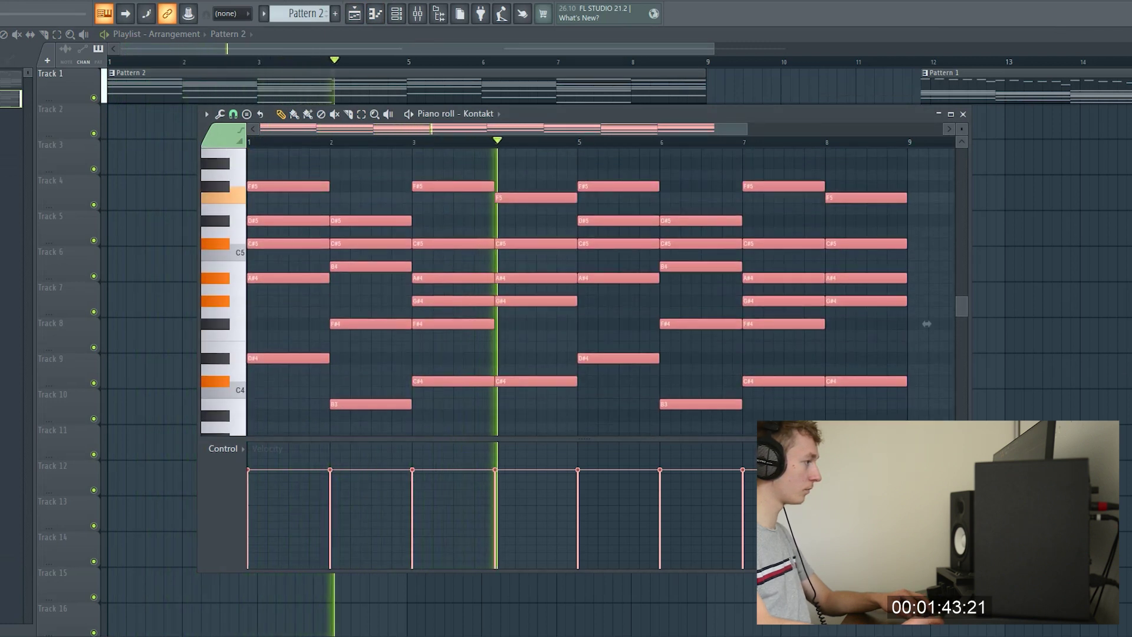
pyautogui.press('space')
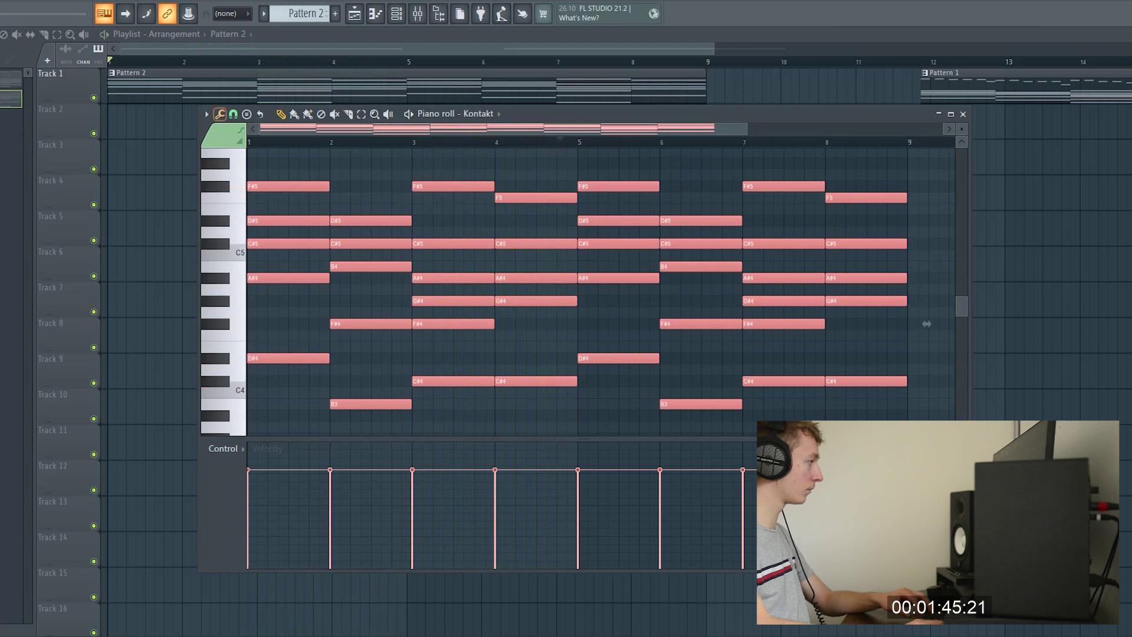
# Randomize the velocity levels of the Kontakt chord notes and audition the result.
pyautogui.click(220, 114)
pyautogui.click(254, 332)
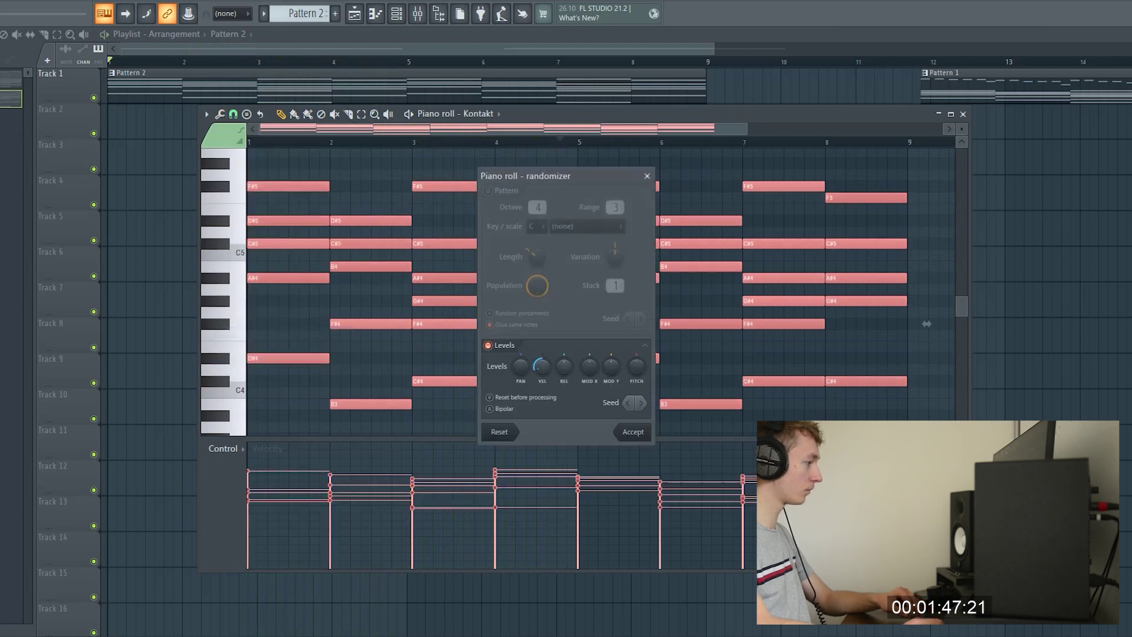
pyautogui.press('space')
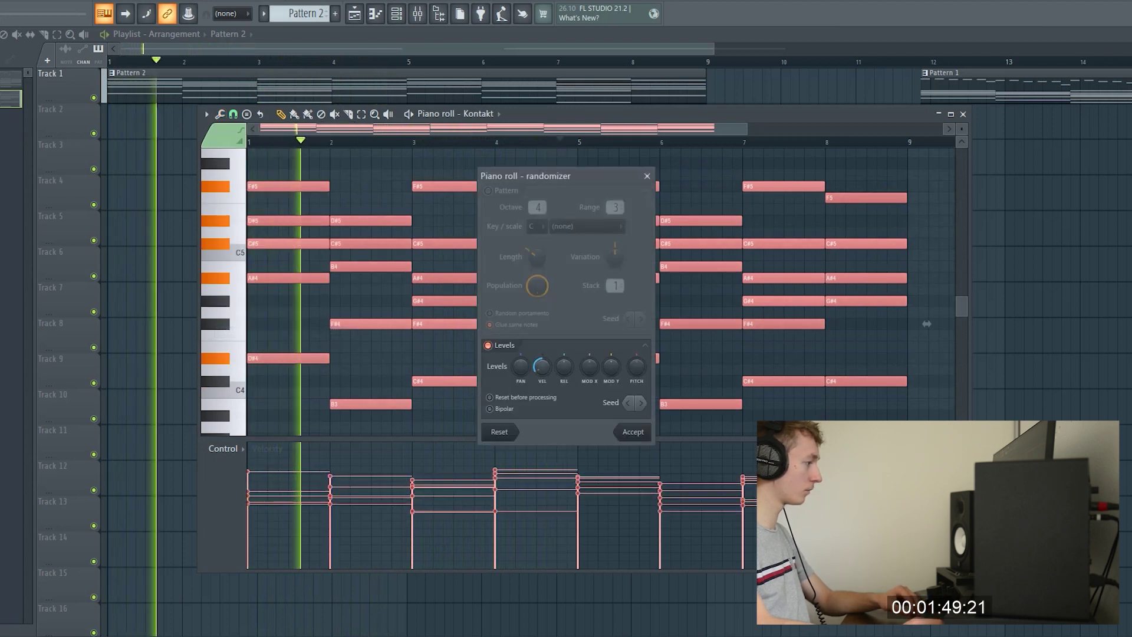
pyautogui.press('Return')
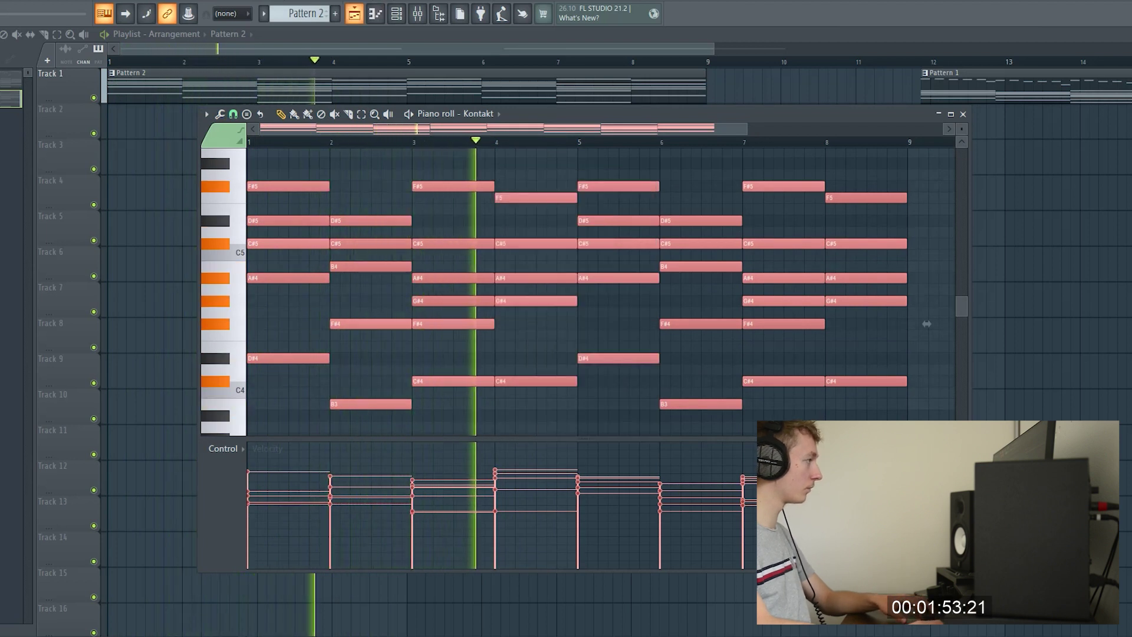
# Clone the Kontakt channel and paste the chord notes into the clone's piano roll.
pyautogui.press('F7')
pyautogui.press('F6')
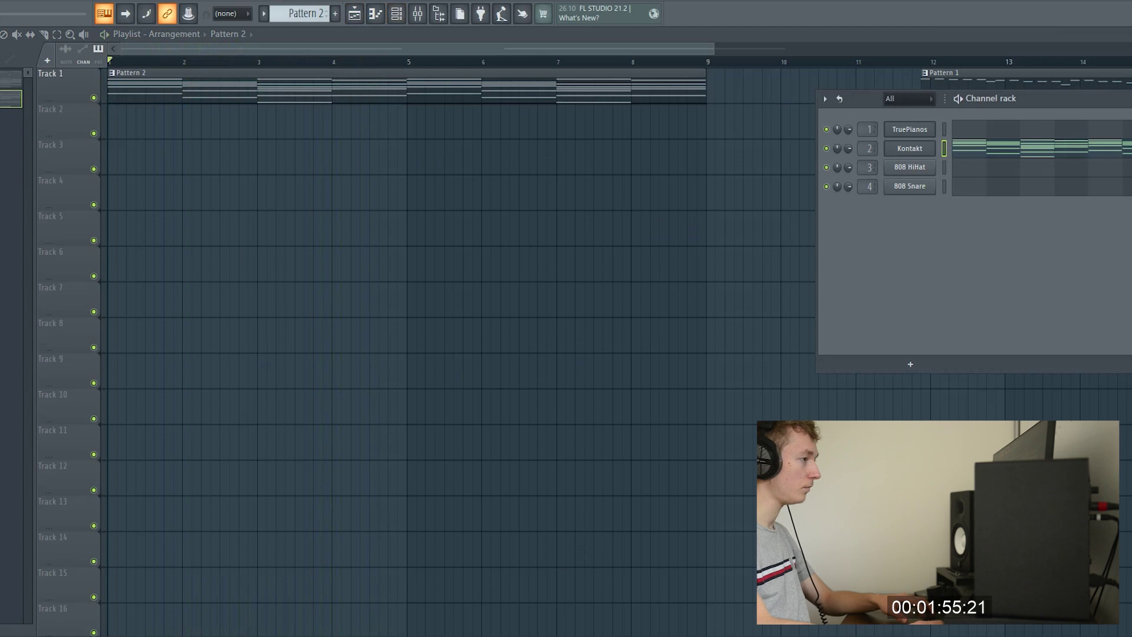
pyautogui.rightClick(934, 145)
pyautogui.click(956, 269)
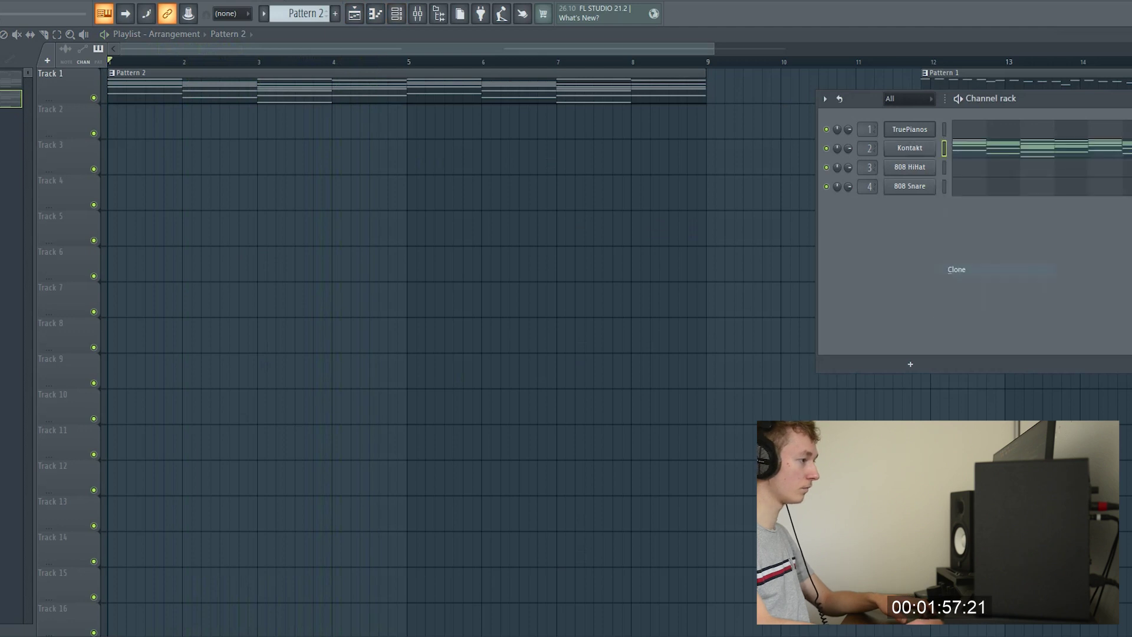
pyautogui.press('F7')
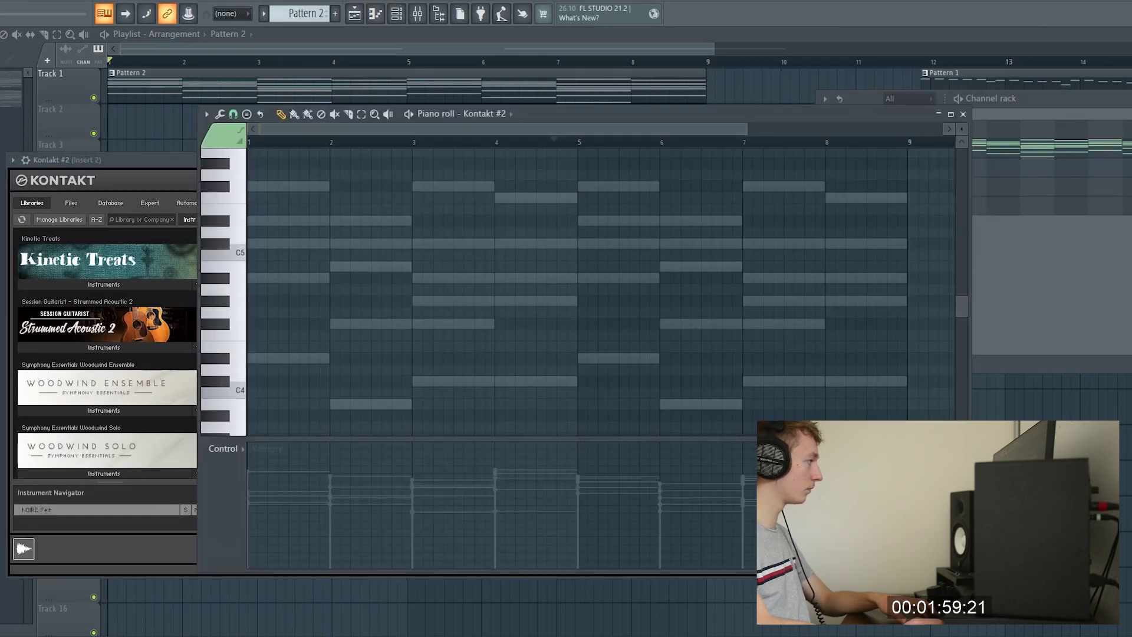
pyautogui.hotkey('ctrl', 'v')
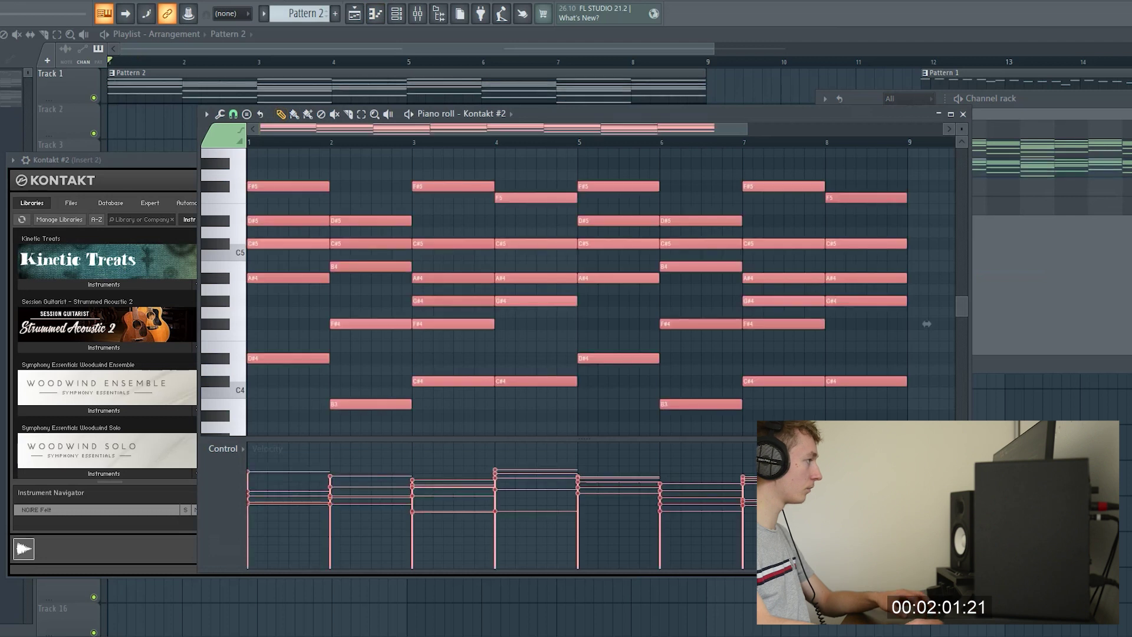
# Replace the instrument in Kontakt #2 with Una Corda Felt from the Una Corda library.
pyautogui.press('F6')
pyautogui.click(910, 167)
pyautogui.click(832, 220)
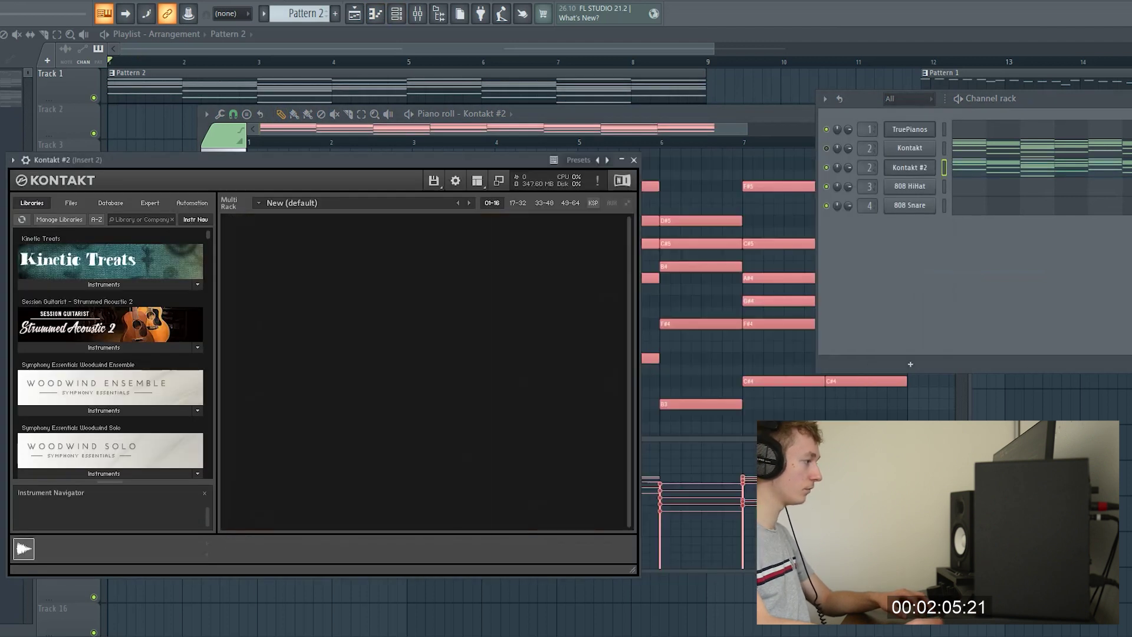
pyautogui.scroll(-20, 111, 352)
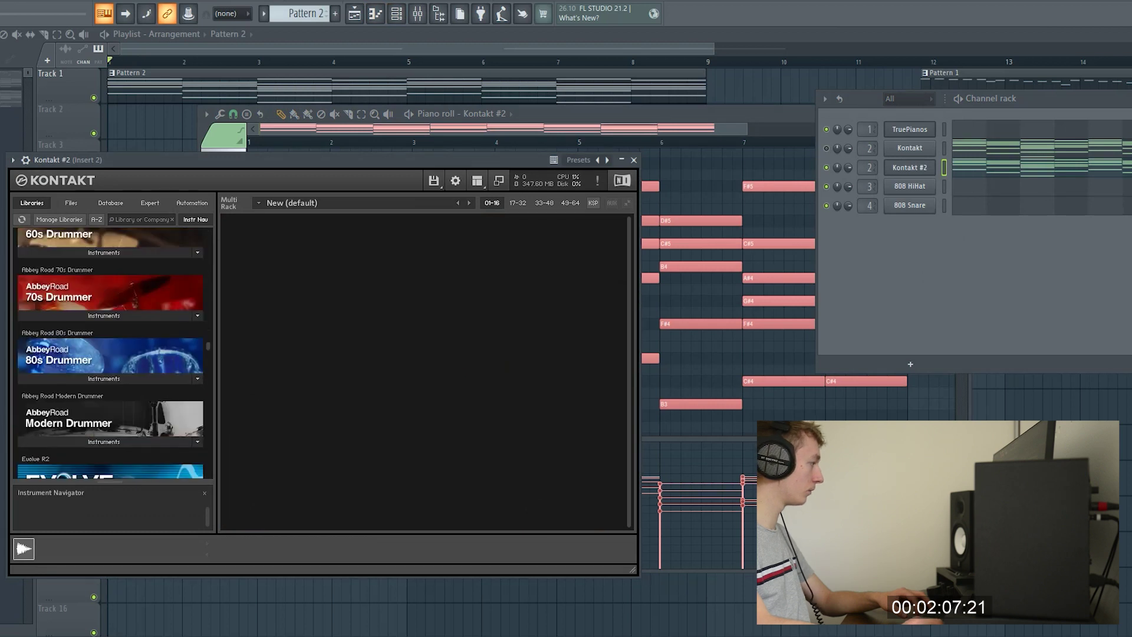
pyautogui.scroll(-3, 110, 352)
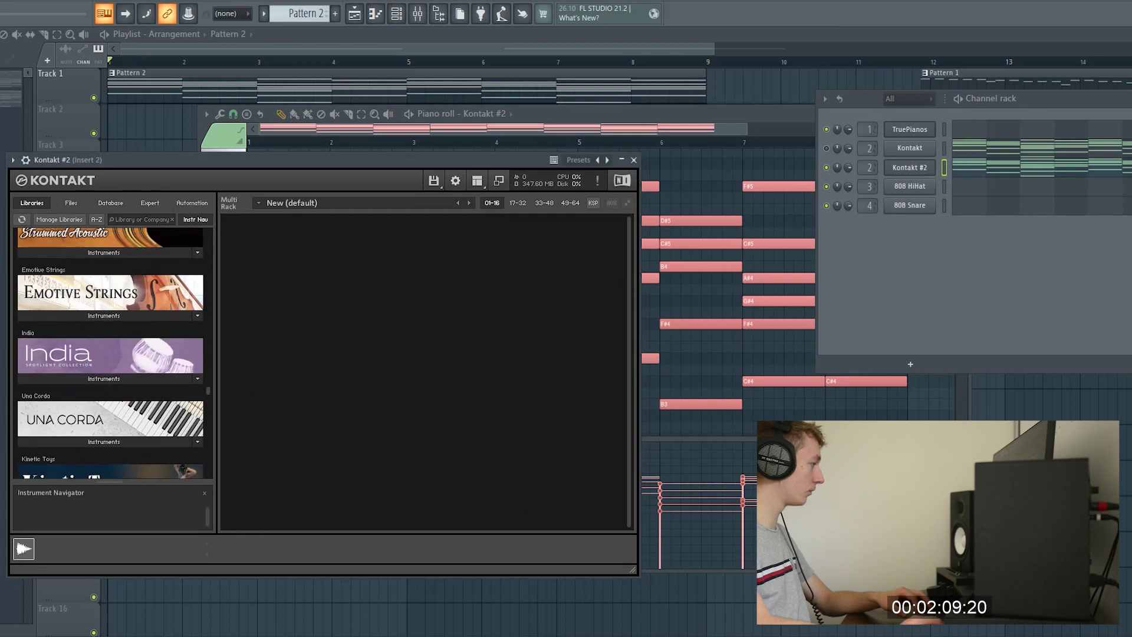
pyautogui.click(104, 441)
pyautogui.doubleClick(65, 457)
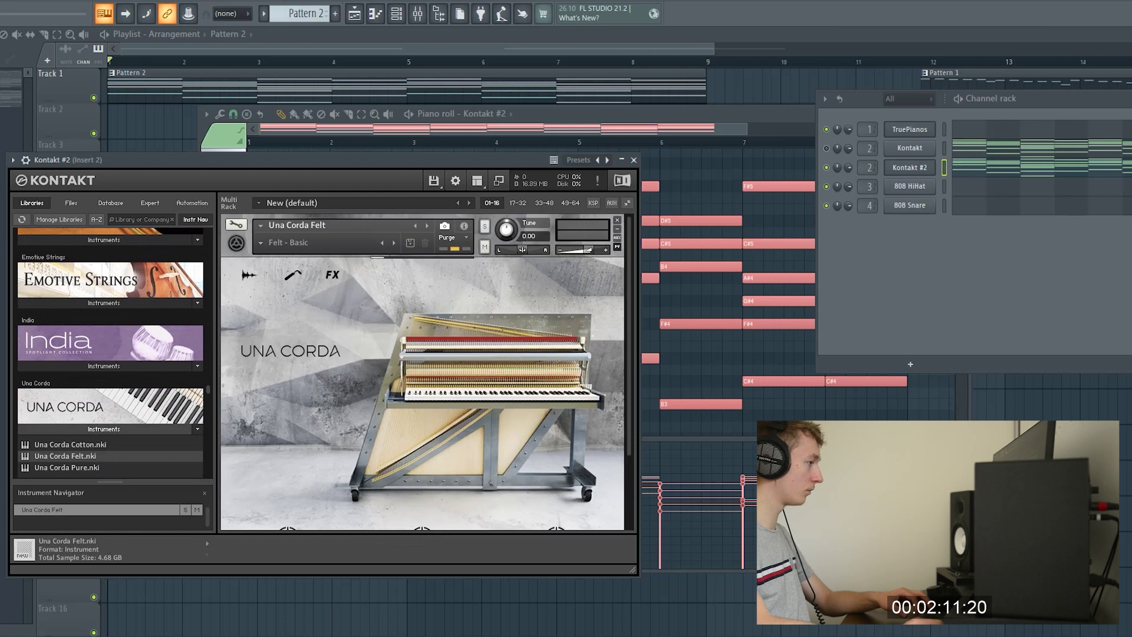
# Raise the volume of Una Corda Felt slightly and listen to it layered with the first Kontakt piano.
pyautogui.moveTo(589, 251); pyautogui.dragTo(595, 251)
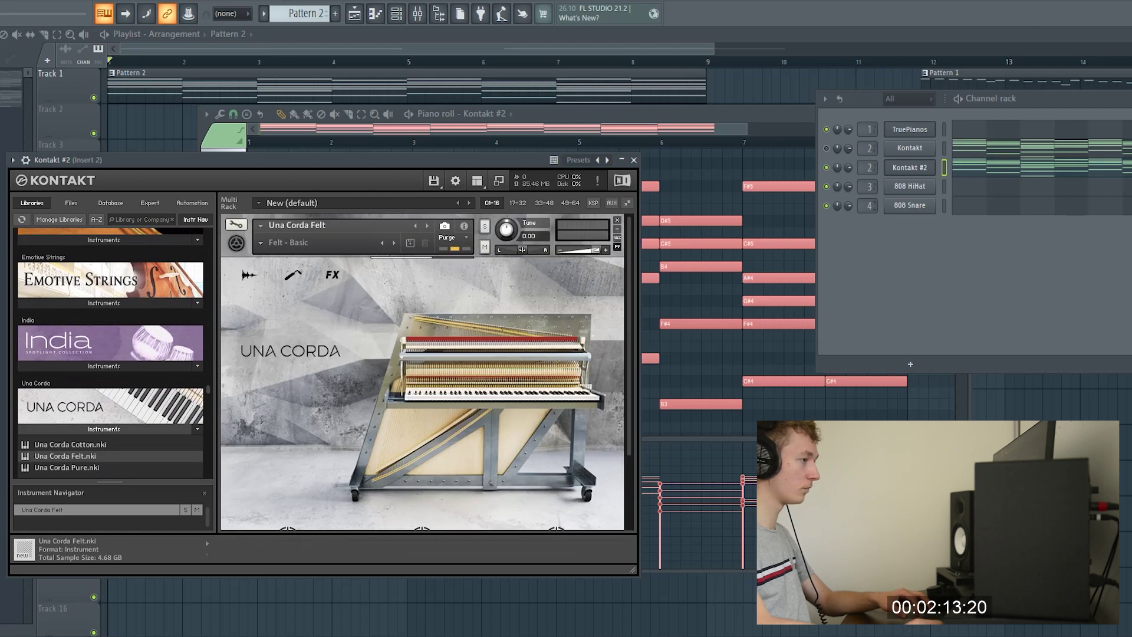
pyautogui.scroll(-2, 288, 474)
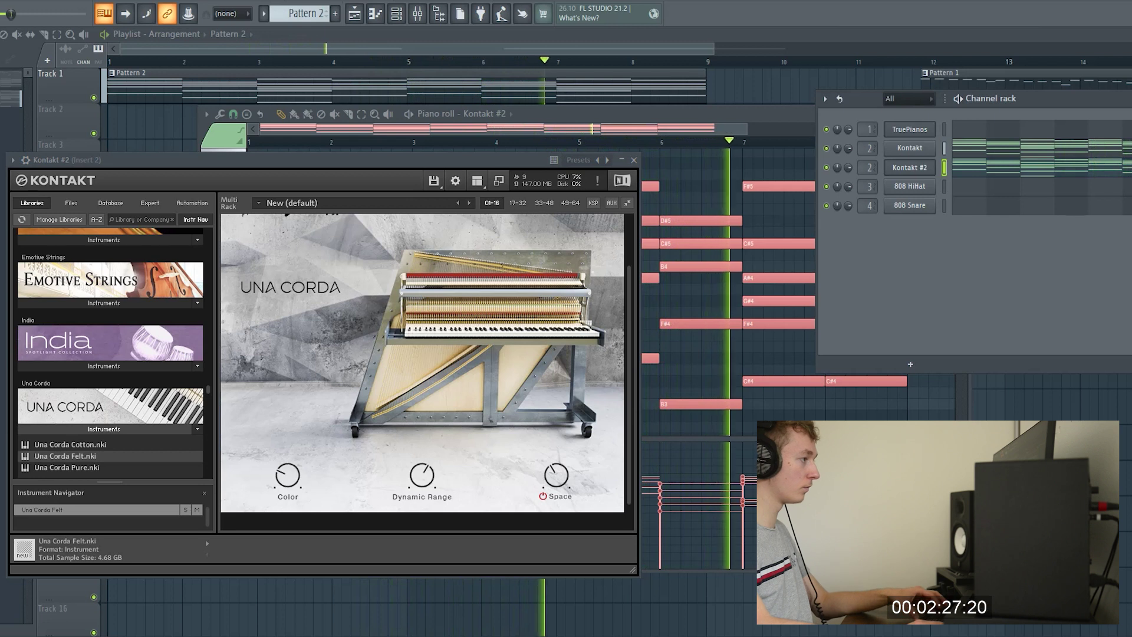
pyautogui.click(374, 13)
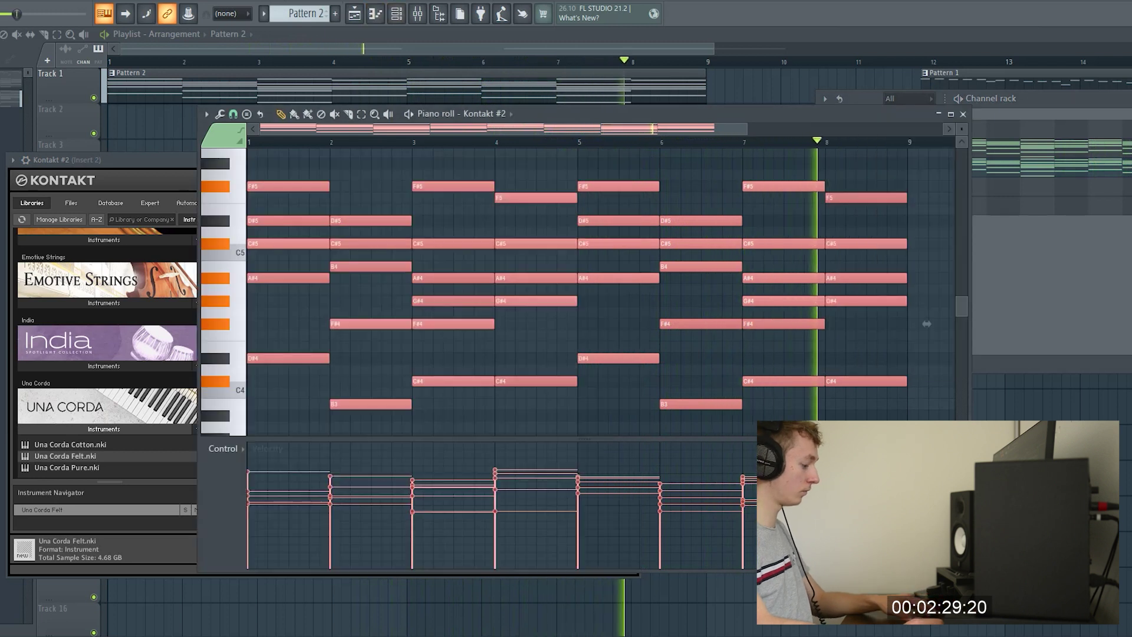
pyautogui.click(396, 13)
pyautogui.press('space')
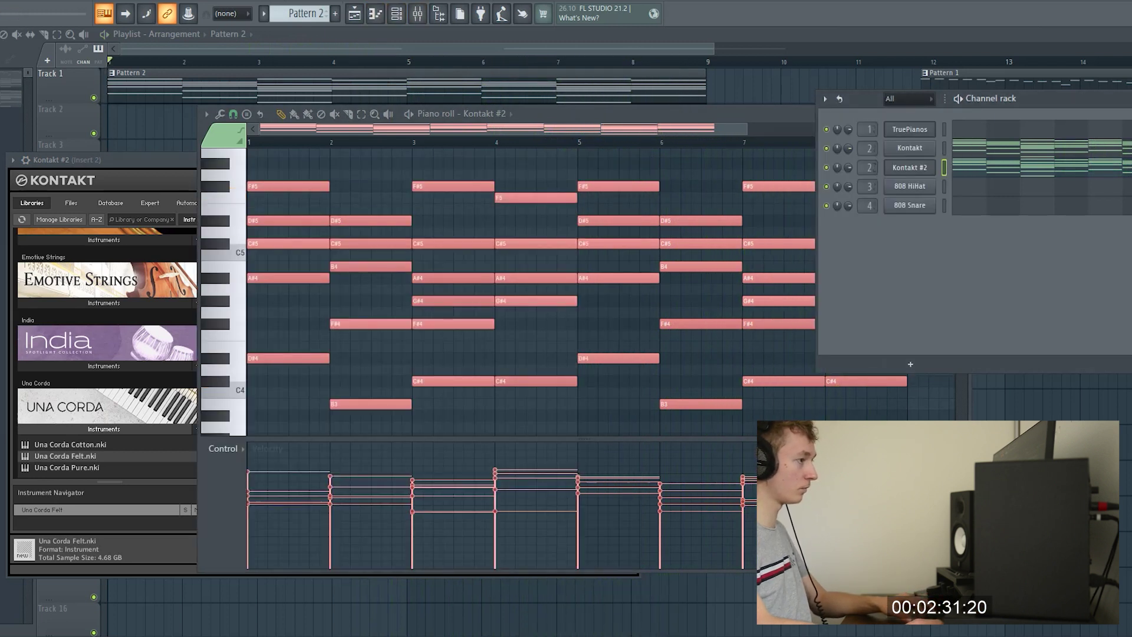
# Clone the Kontakt #2 channel and paste the chord notes into the piano roll of the new Kontakt #3.
pyautogui.rightClick(930, 167)
pyautogui.click(956, 288)
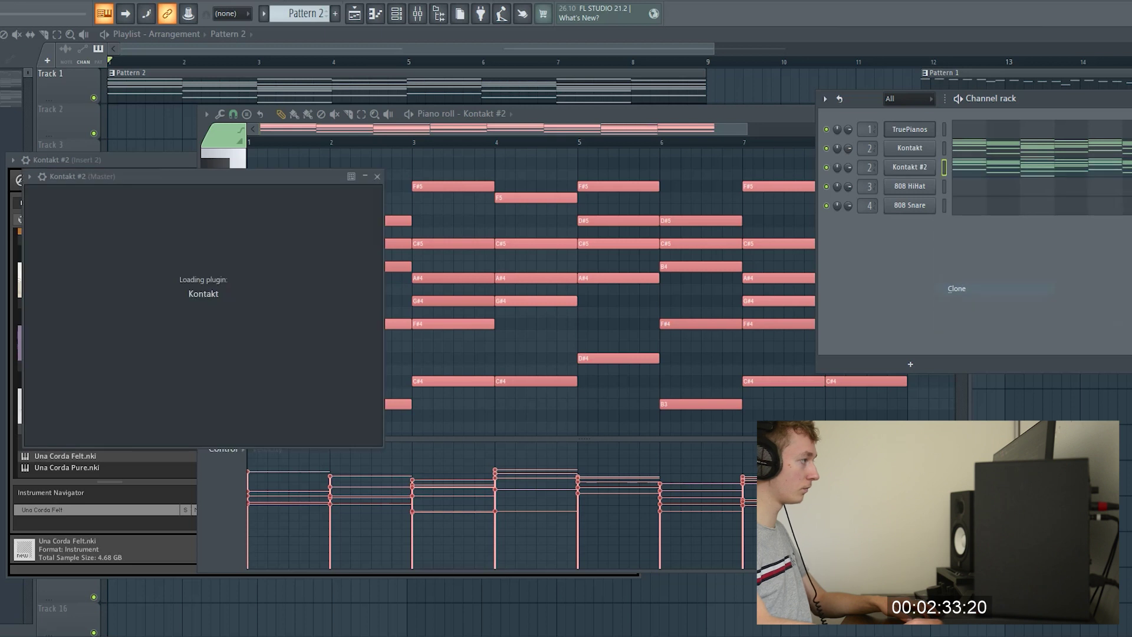
pyautogui.click(375, 14)
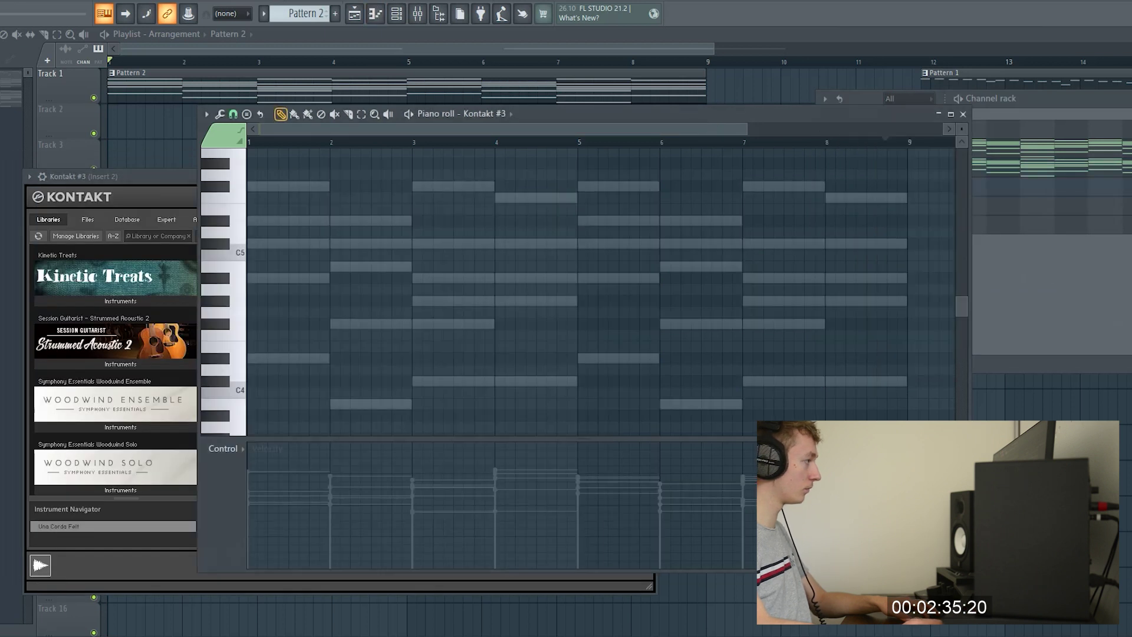
pyautogui.hotkey('ctrl', 'v')
# Open Kontakt #3 from the channel rack and remove the Una Corda Felt instrument from it.
pyautogui.press('F6')
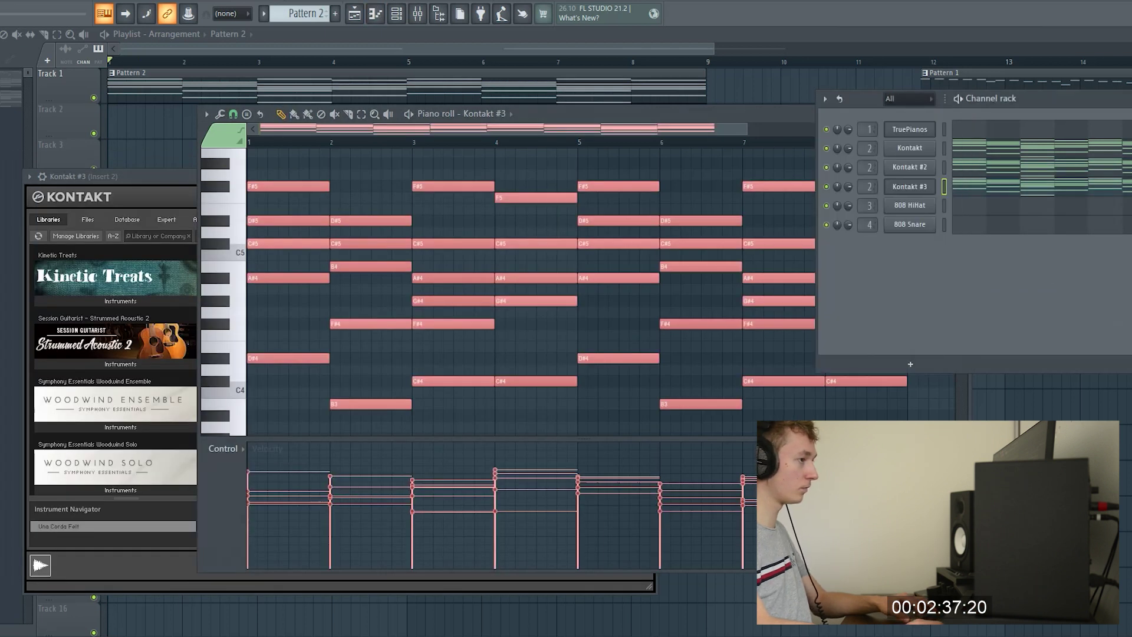
pyautogui.click(910, 187)
pyautogui.click(909, 187)
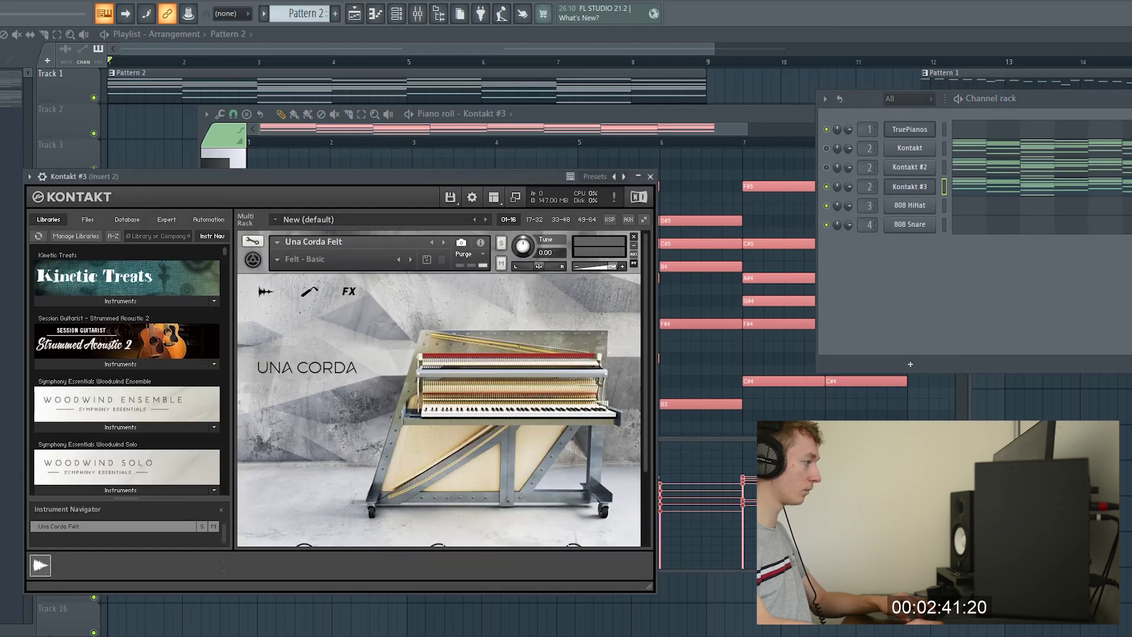
pyautogui.click(634, 237)
# Load The Maverick piano into Kontakt #3 and play the chord progression with it.
pyautogui.scroll(-15, 127, 369)
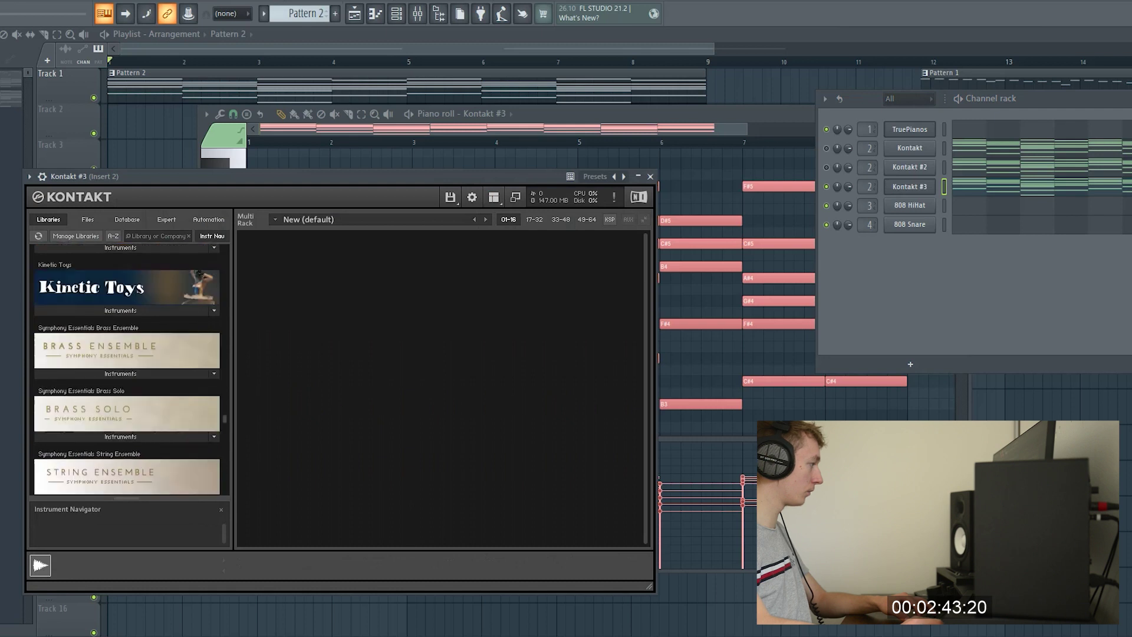
pyautogui.moveTo(225, 392); pyautogui.dragTo(225, 389)
pyautogui.click(124, 408)
pyautogui.click(118, 423)
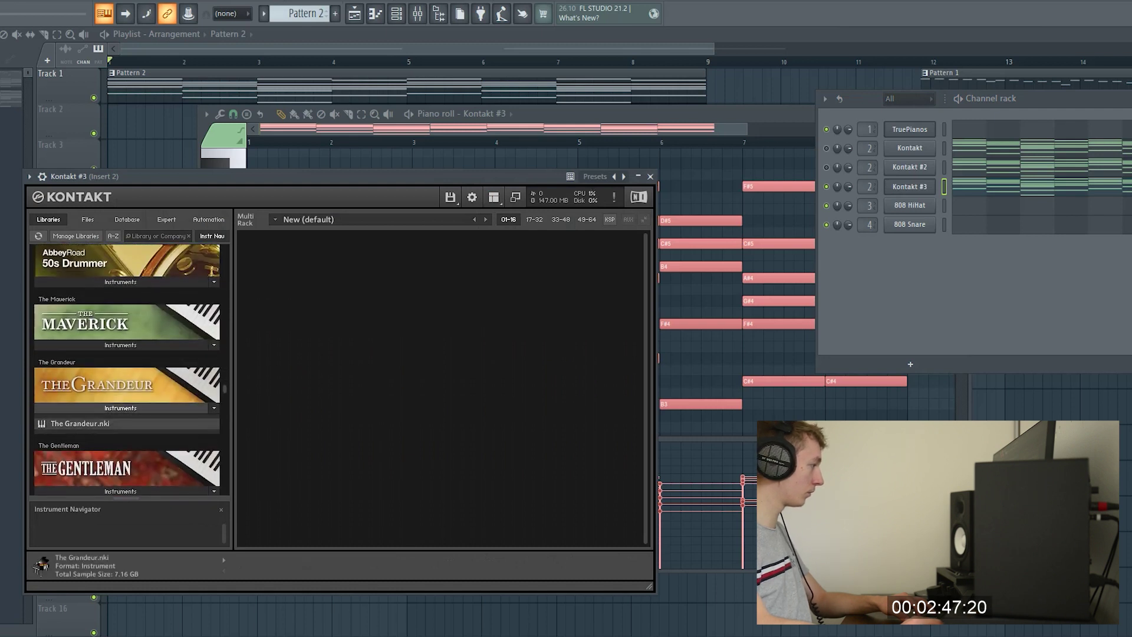
pyautogui.click(120, 345)
pyautogui.doubleClick(79, 360)
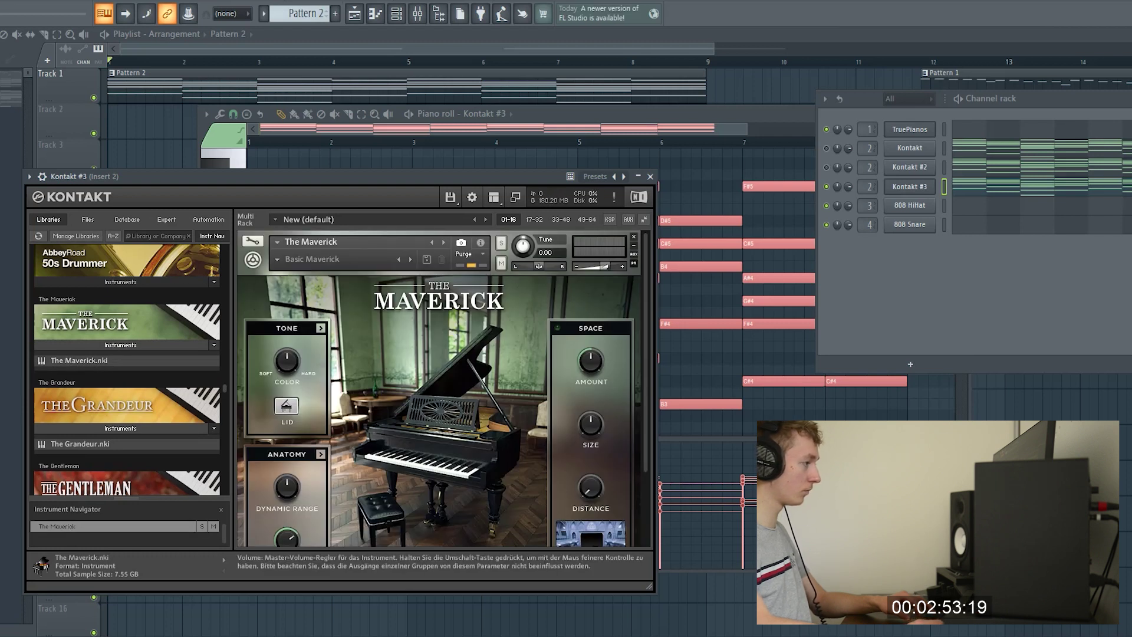
pyautogui.press('space')
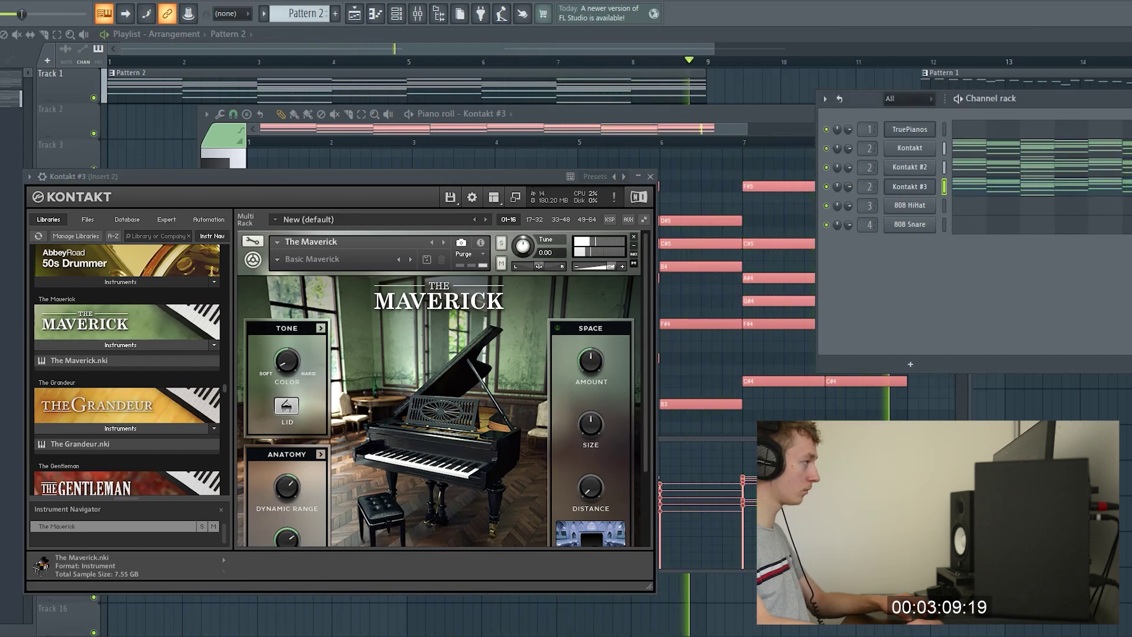
# Add Fruity parametric EQ 2 to the first effect slot of mixer track Insert 2.
pyautogui.click(417, 13)
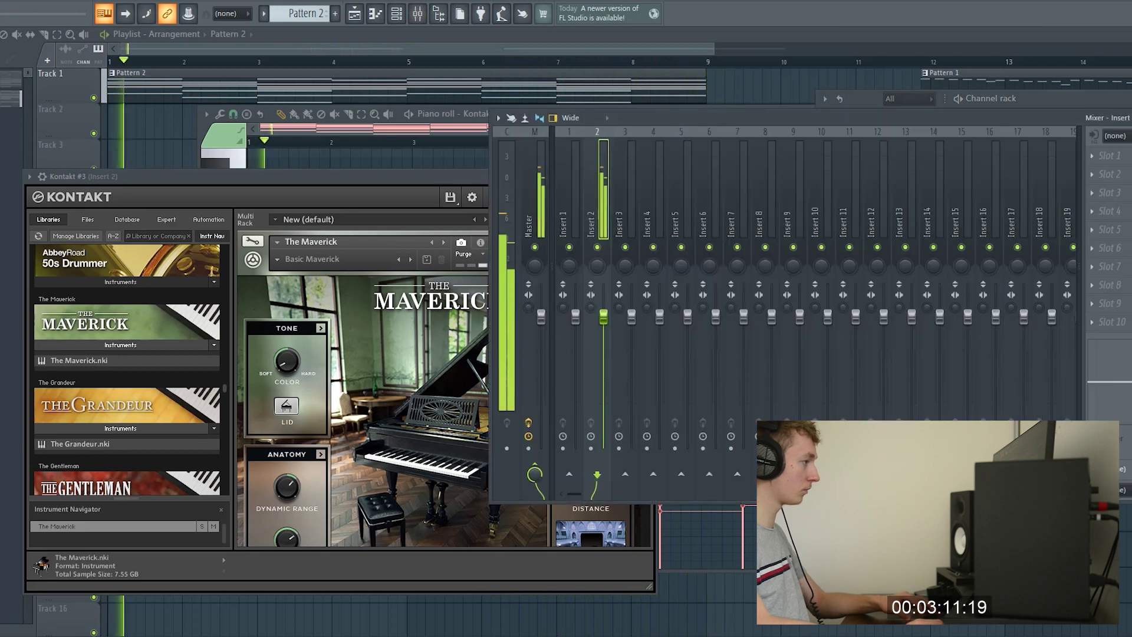
pyautogui.click(1108, 156)
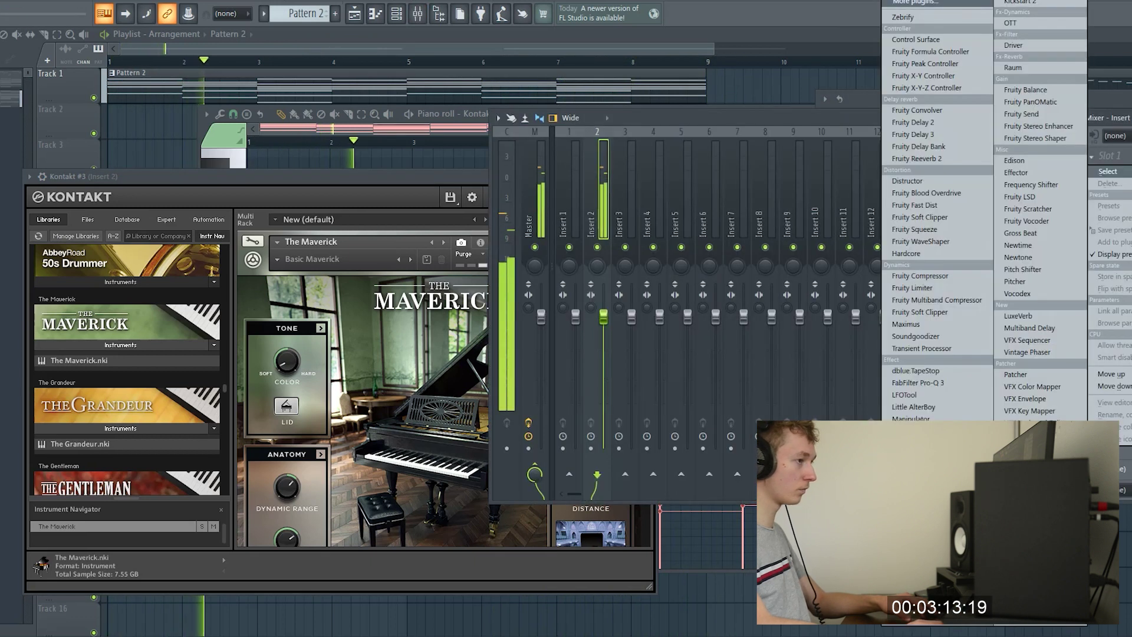
pyautogui.click(927, 560)
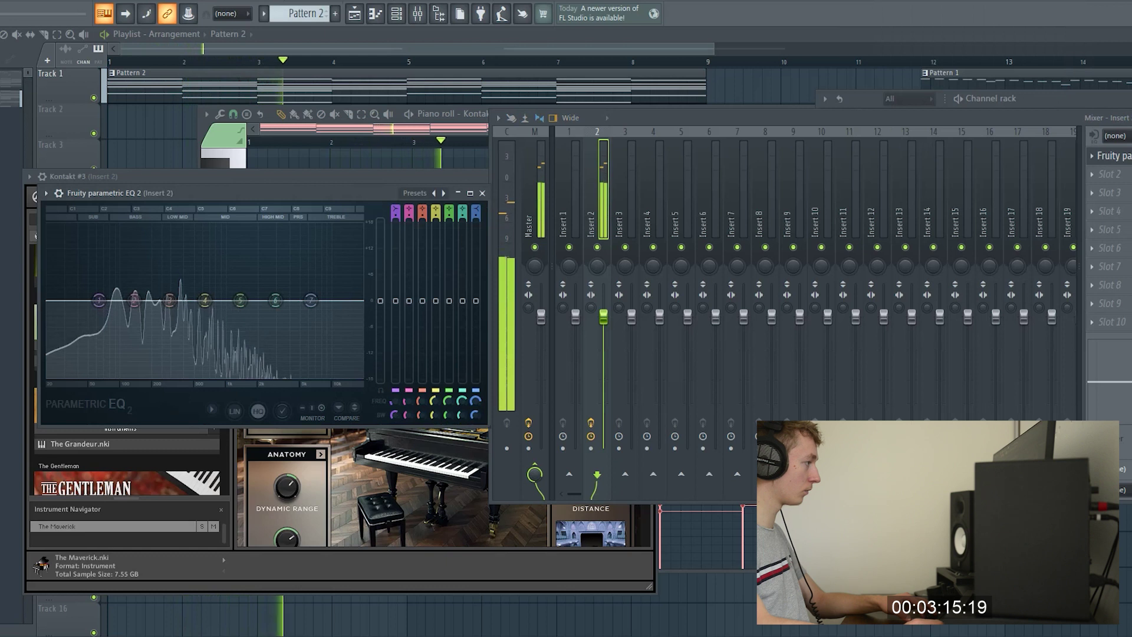
# Apply the 40Hz + 18kHz cut preset to the EQ, lower its high-cut frequency slightly, and stop playback.
pyautogui.click(415, 194)
pyautogui.click(451, 263)
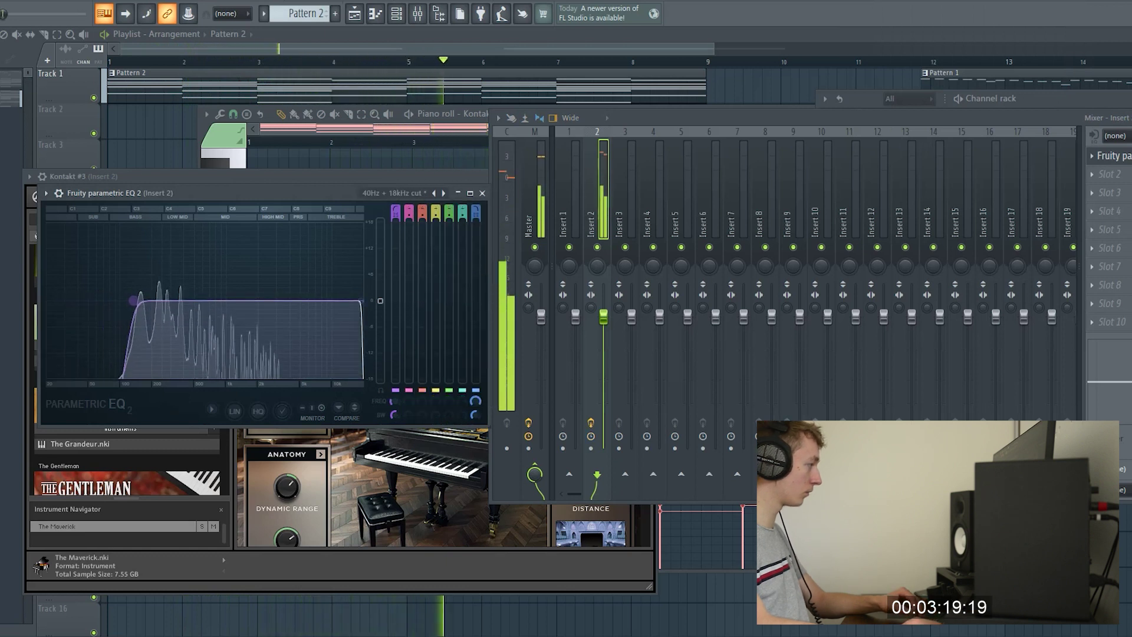
pyautogui.moveTo(360, 300); pyautogui.dragTo(342, 301)
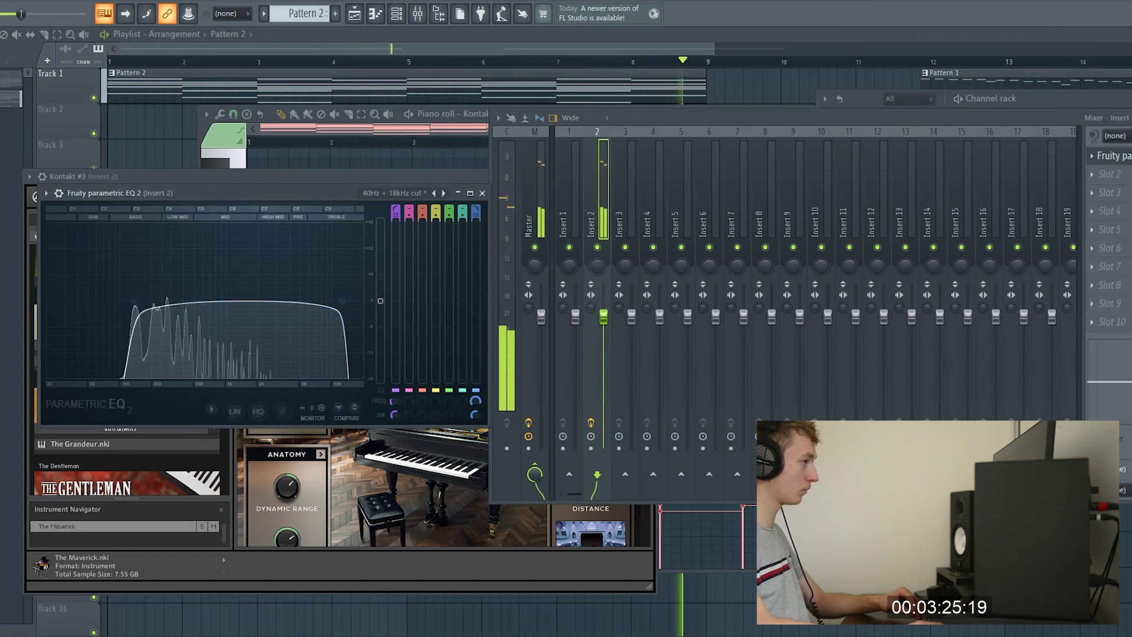
pyautogui.press('F12')
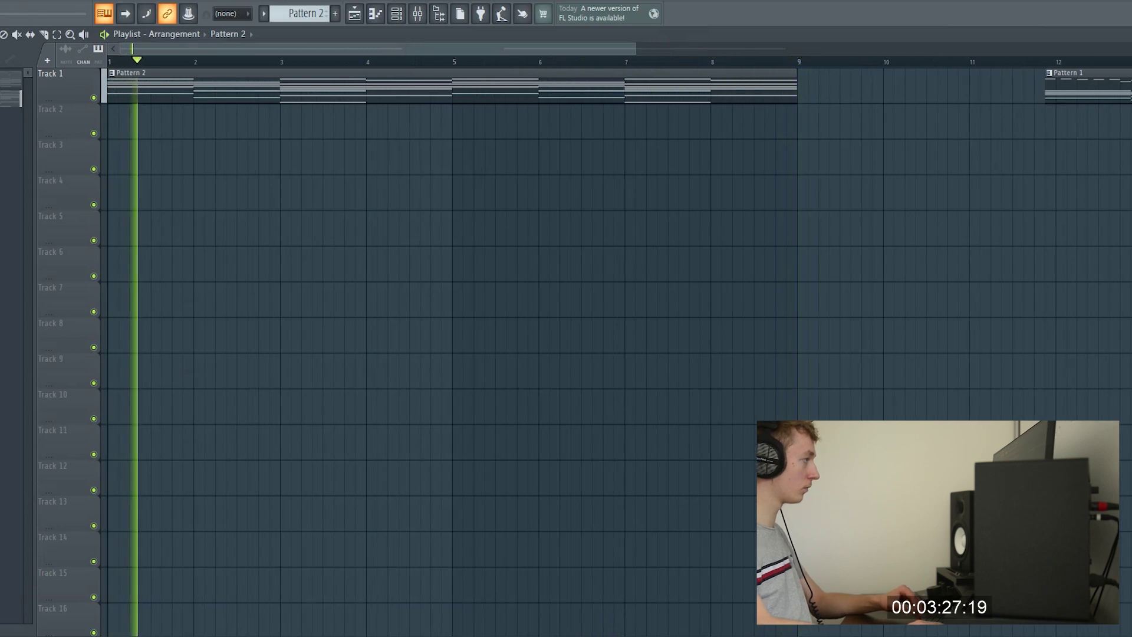
pyautogui.press('space')
# Move the Pattern 1 clip to the start of Track 2 and play it together with Pattern 2.
pyautogui.moveTo(1084, 86); pyautogui.dragTo(148, 122)
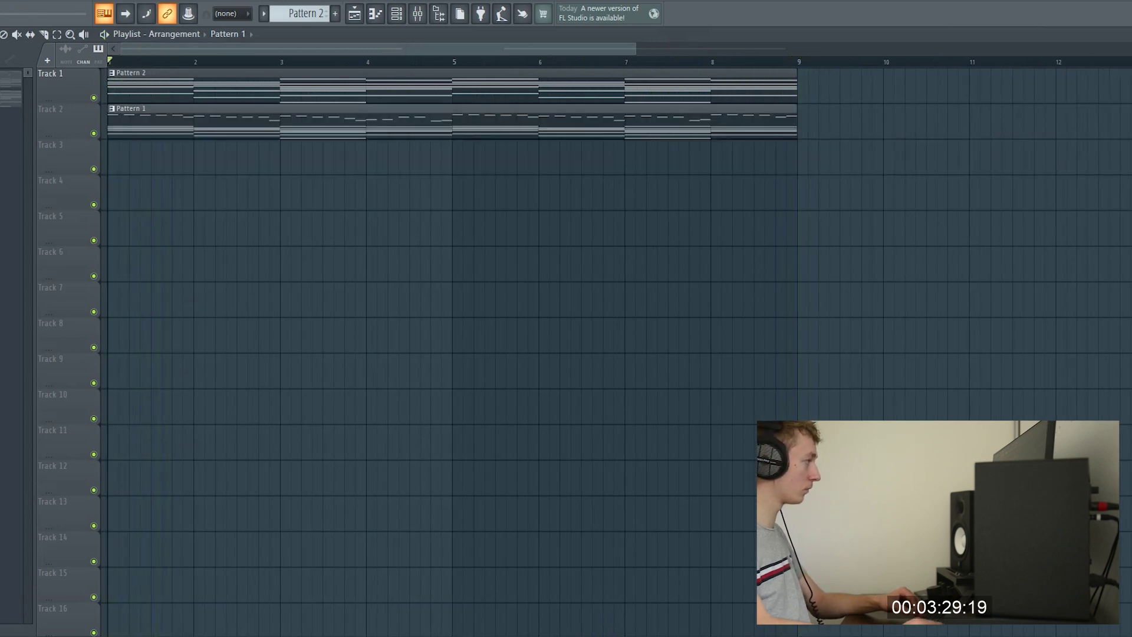
pyautogui.press('space')
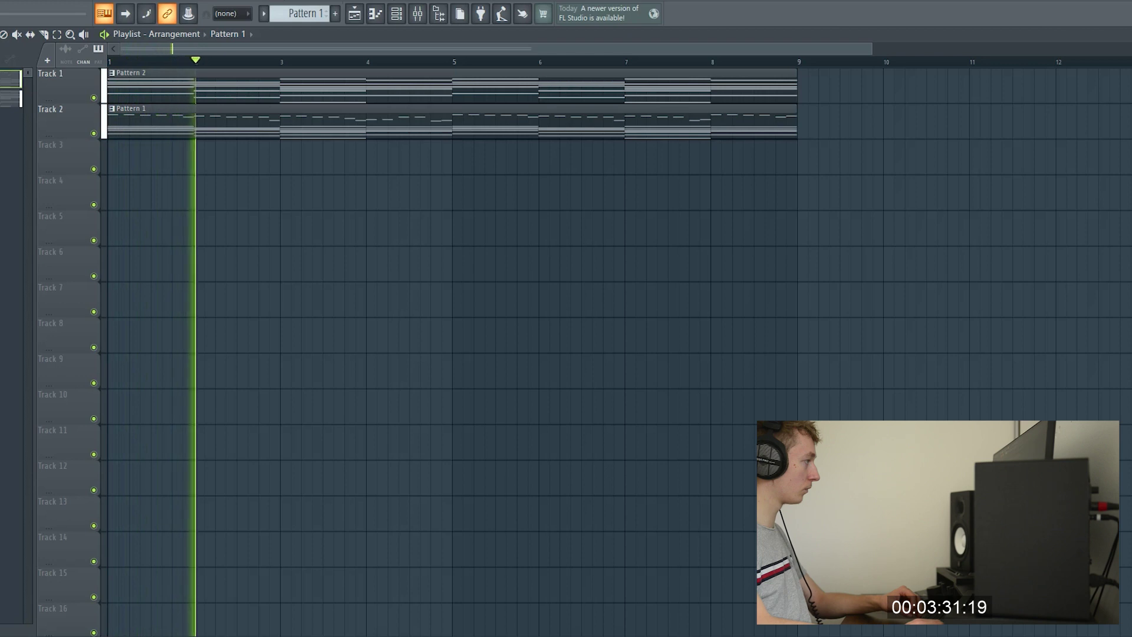
pyautogui.press('space')
# Move the Pattern 1 clip on Track 2 past bar 9 and listen to Pattern 2 alone.
pyautogui.moveTo(147, 122); pyautogui.dragTo(887, 122)
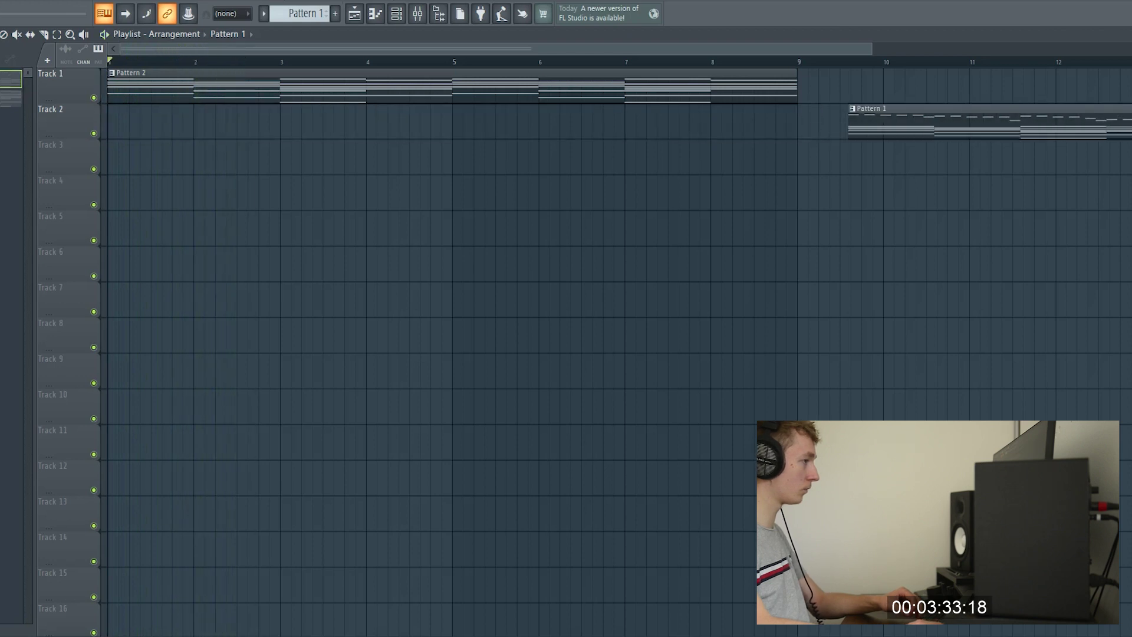
pyautogui.press('space')
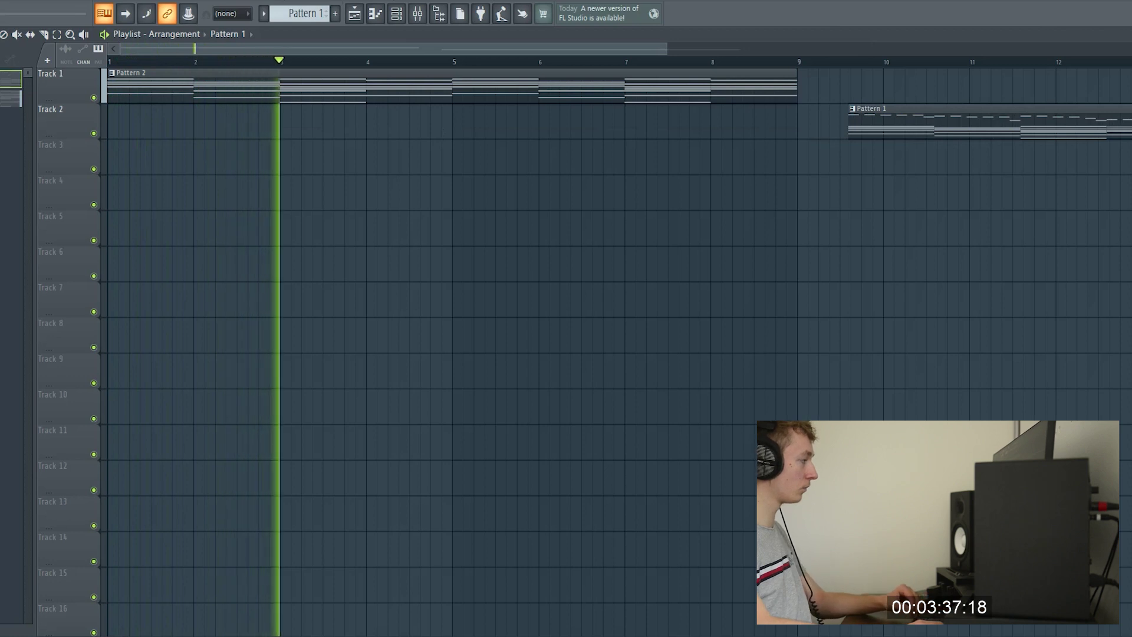
pyautogui.moveTo(666, 48); pyautogui.dragTo(627, 49)
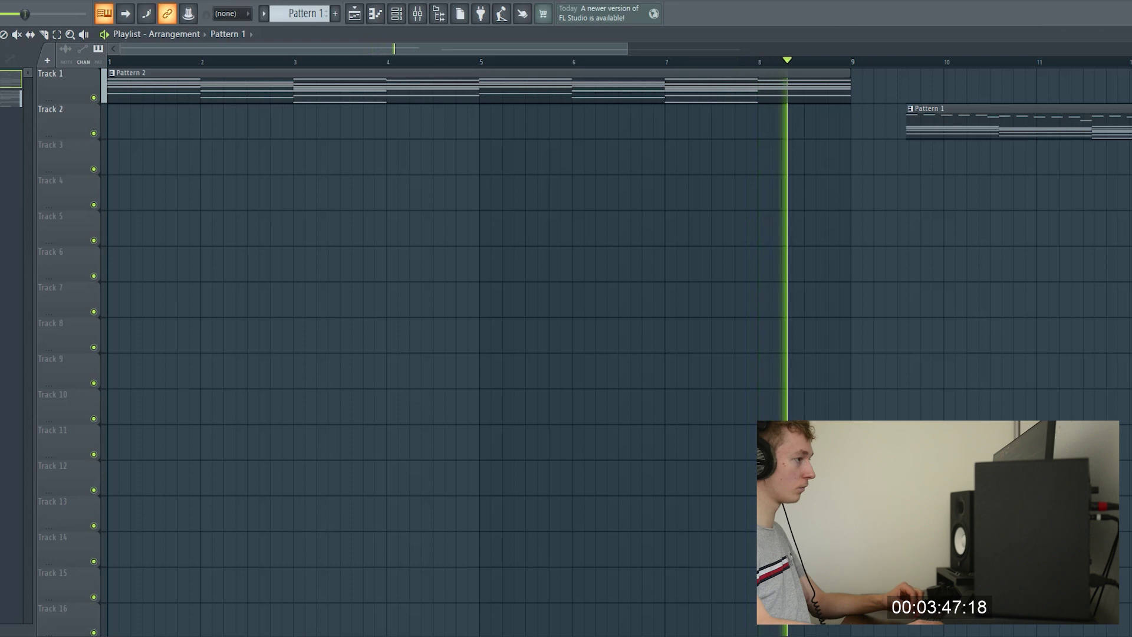
pyautogui.press('space')
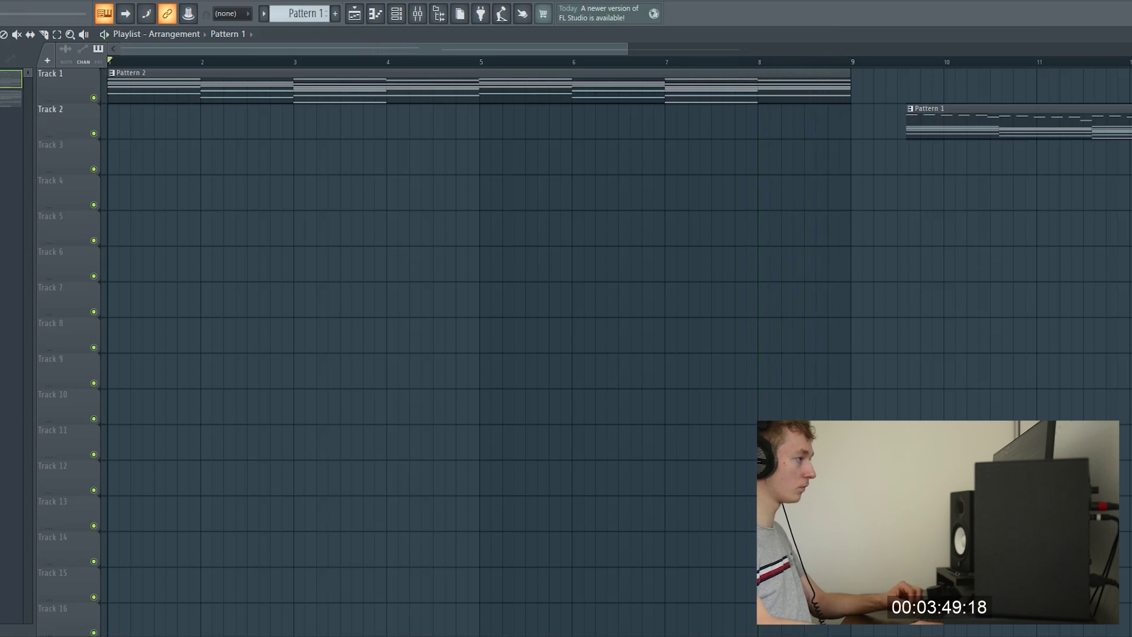
# Open Pattern 1 in the TruePianos piano roll and select the high melody notes above the chords.
pyautogui.doubleClick(1002, 122)
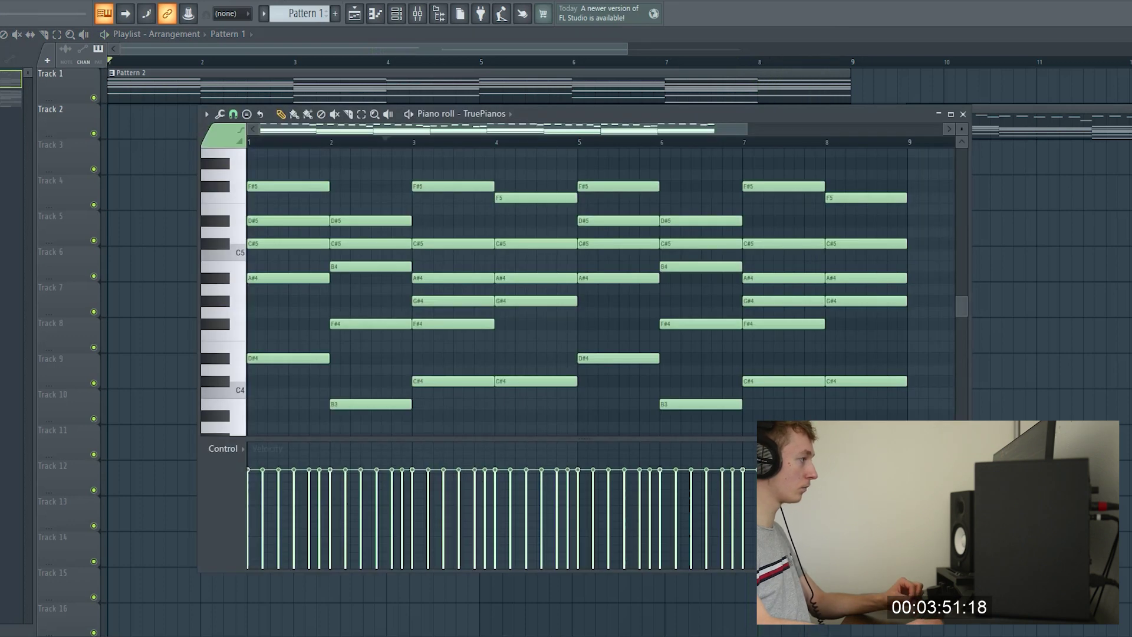
pyautogui.scroll(5, 590, 282)
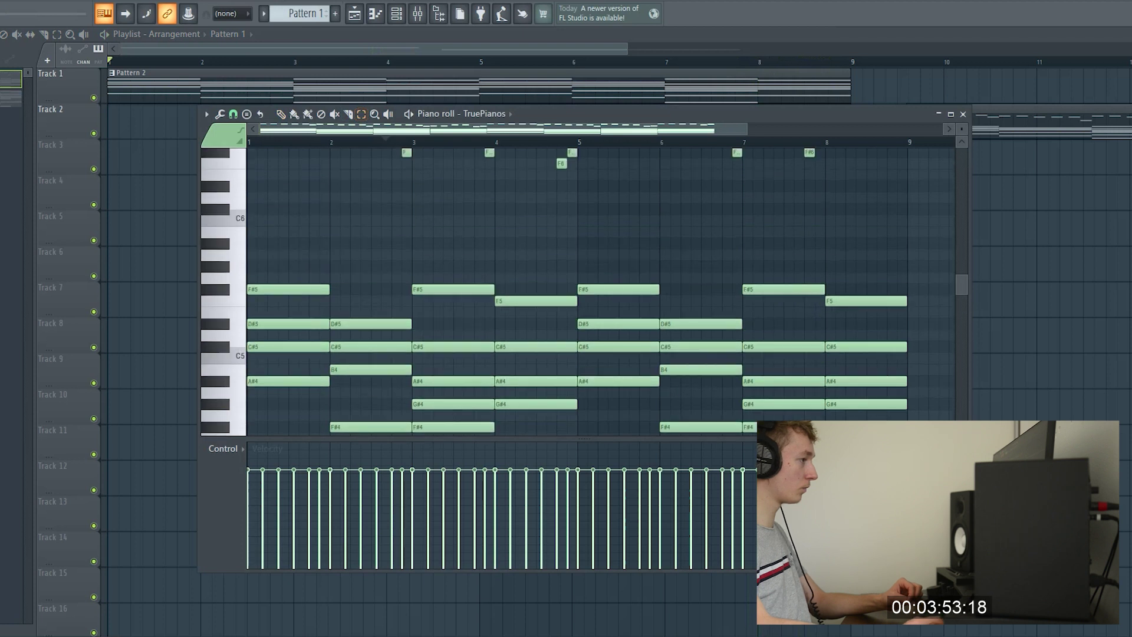
pyautogui.hotkey('ctrl', 'a')
pyautogui.scroll(4, 927, 374)
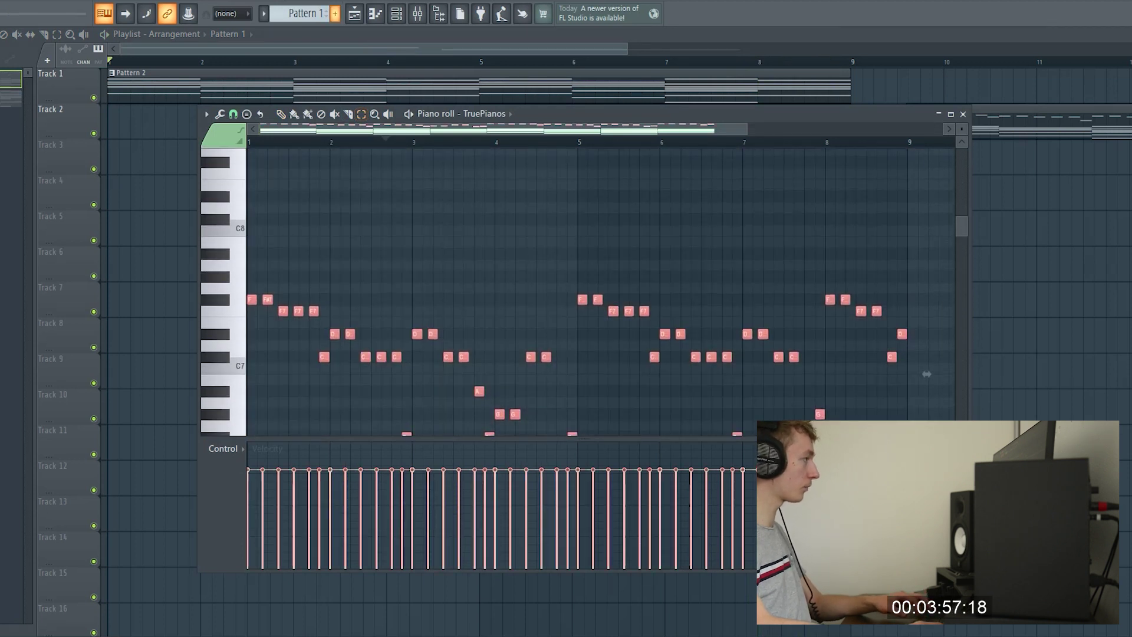
# Create Pattern 3 and place it on Track 2 from bar 1, extended to bar 9.
pyautogui.click(335, 12)
pyautogui.press('Return')
pyautogui.click(150, 123)
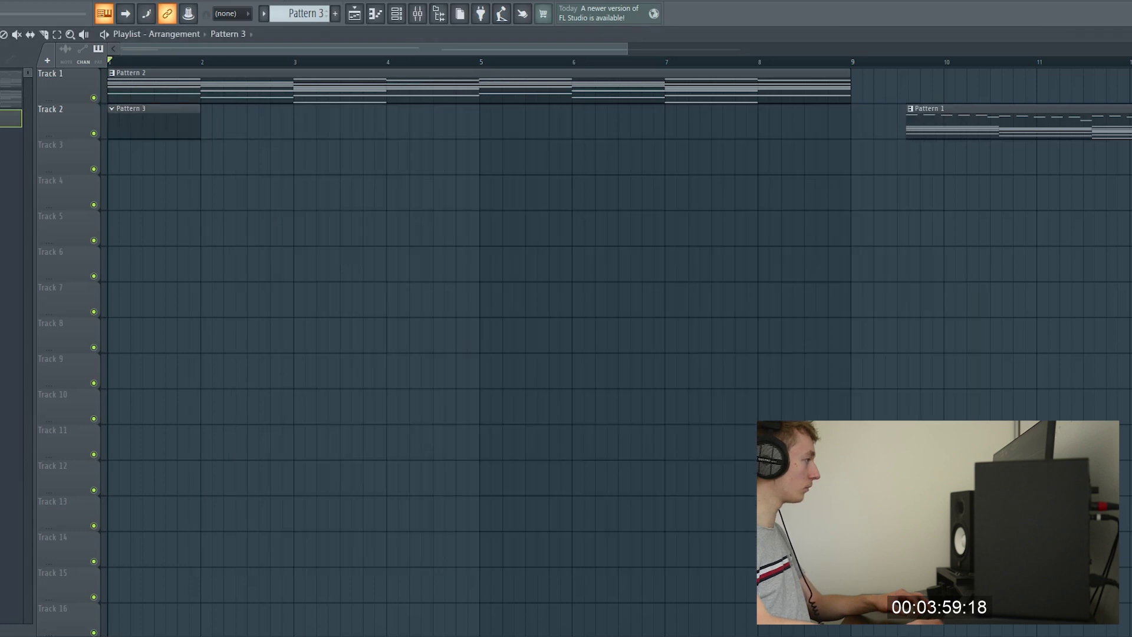
pyautogui.moveTo(216, 123); pyautogui.dragTo(851, 124)
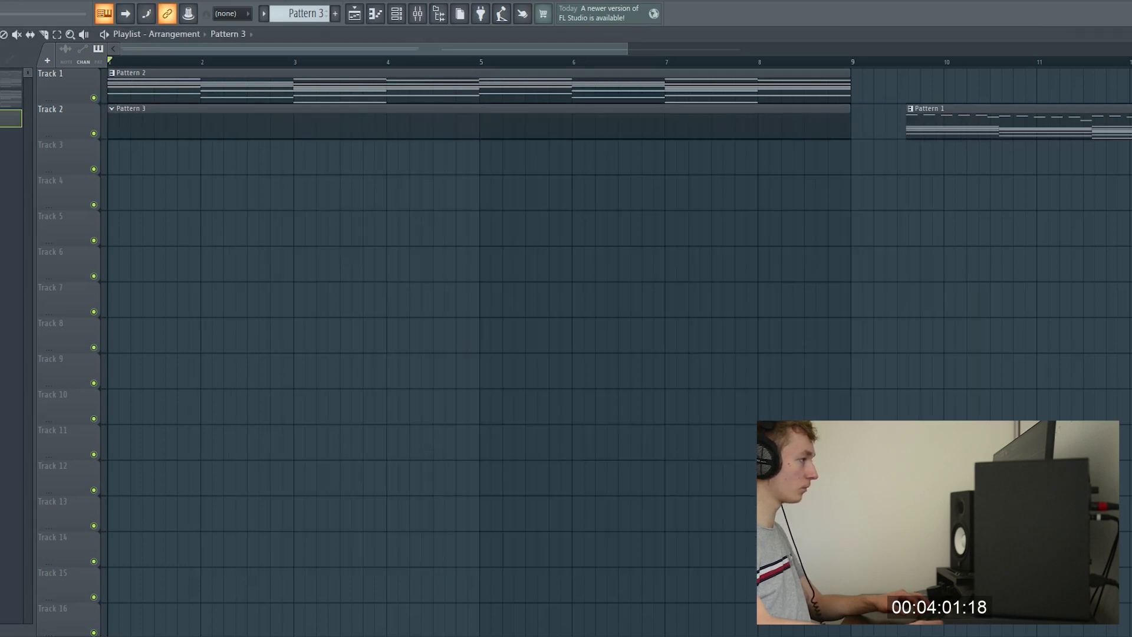
# Add a new Kontakt channel to the channel rack for Pattern 3.
pyautogui.press('F6')
pyautogui.click(910, 364)
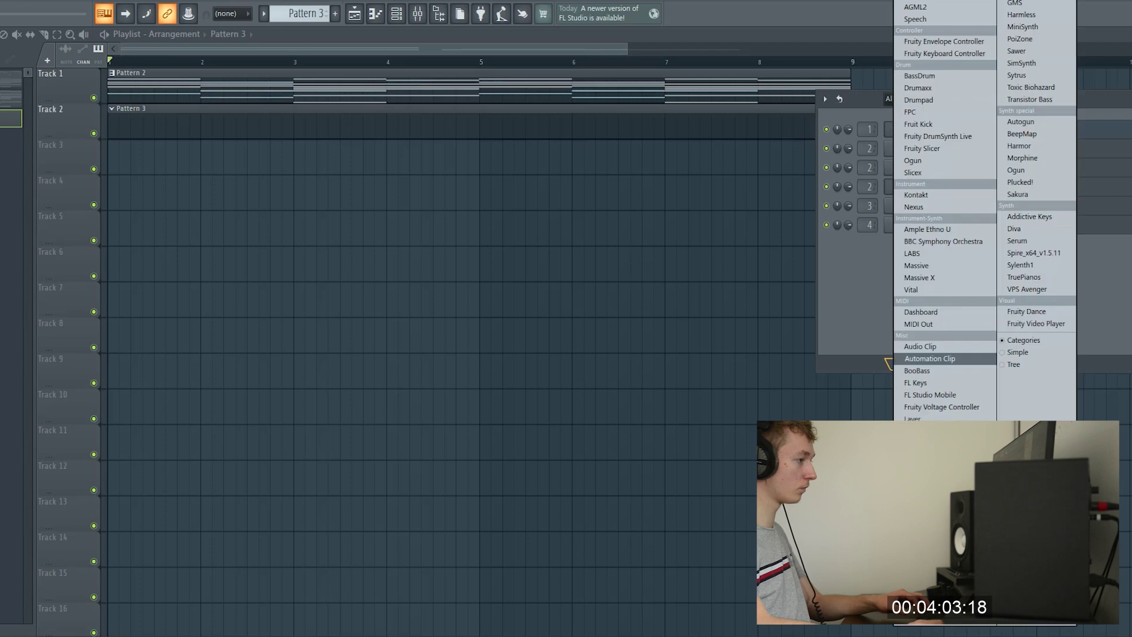
pyautogui.click(916, 195)
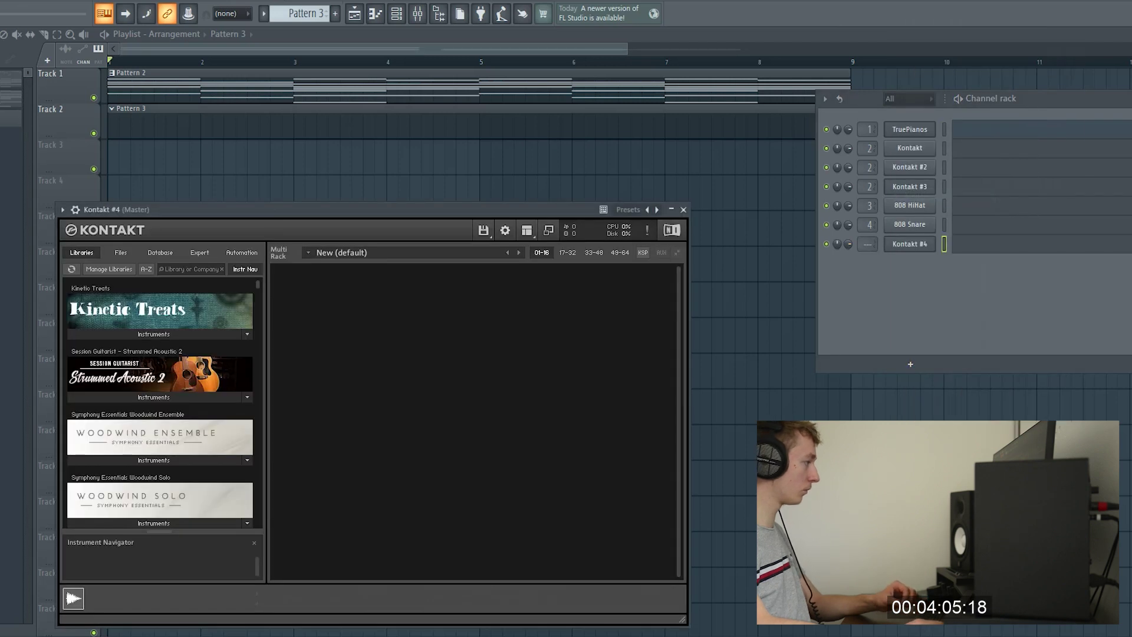
# Load Electric Sunburst Deluxe (Melody) from the Session Guitarist library into Kontakt #4.
pyautogui.scroll(-15, 160, 401)
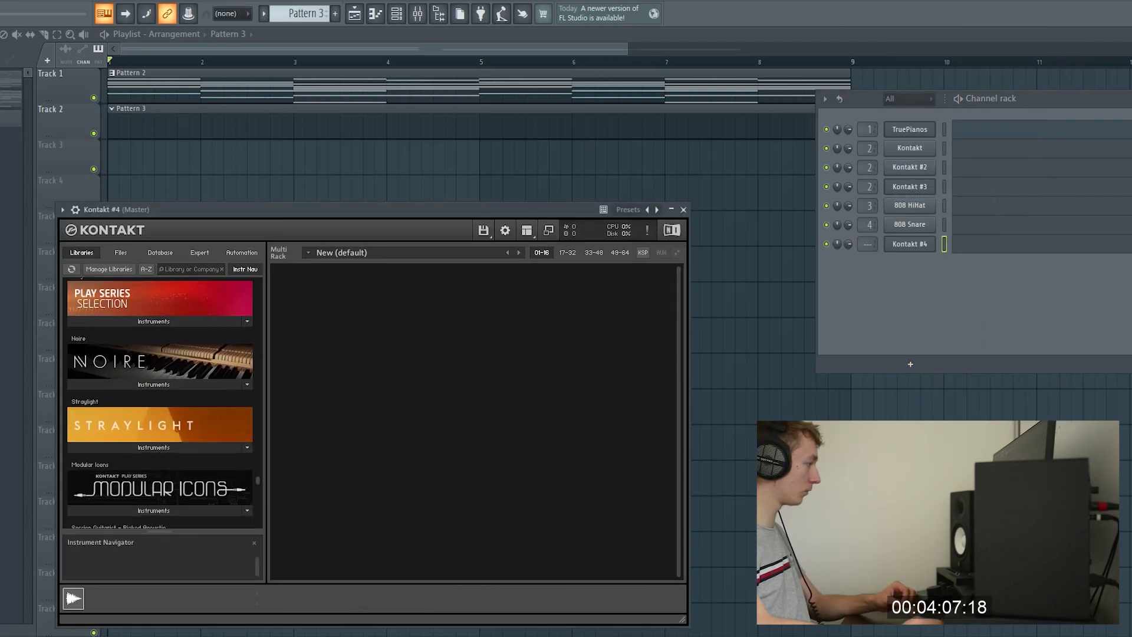
pyautogui.scroll(-4, 159, 401)
pyautogui.click(153, 406)
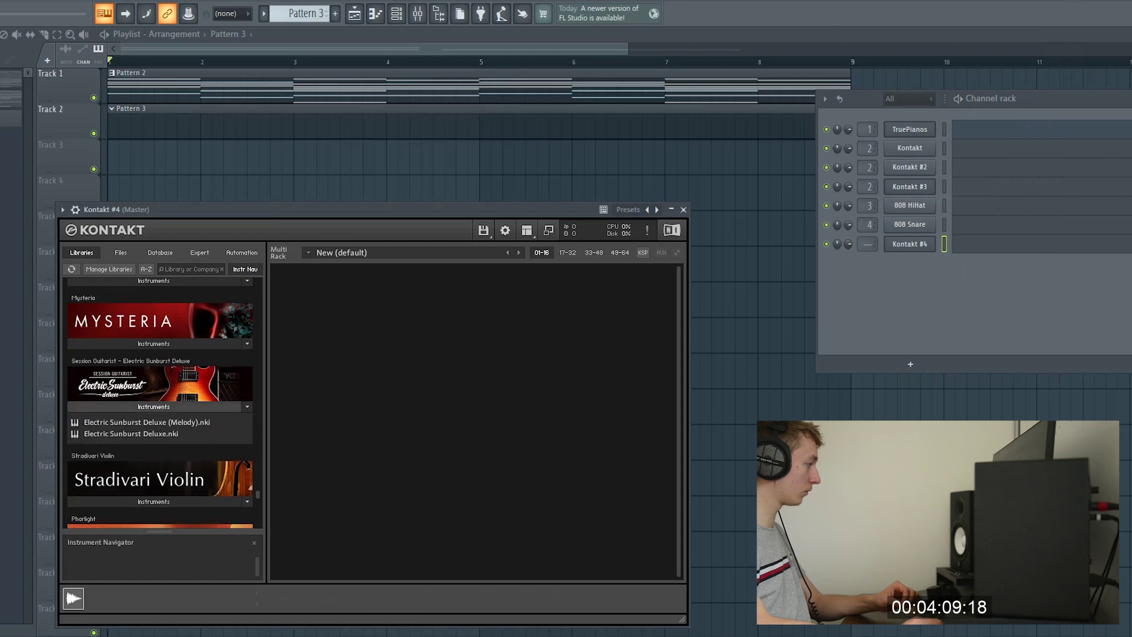
pyautogui.doubleClick(147, 422)
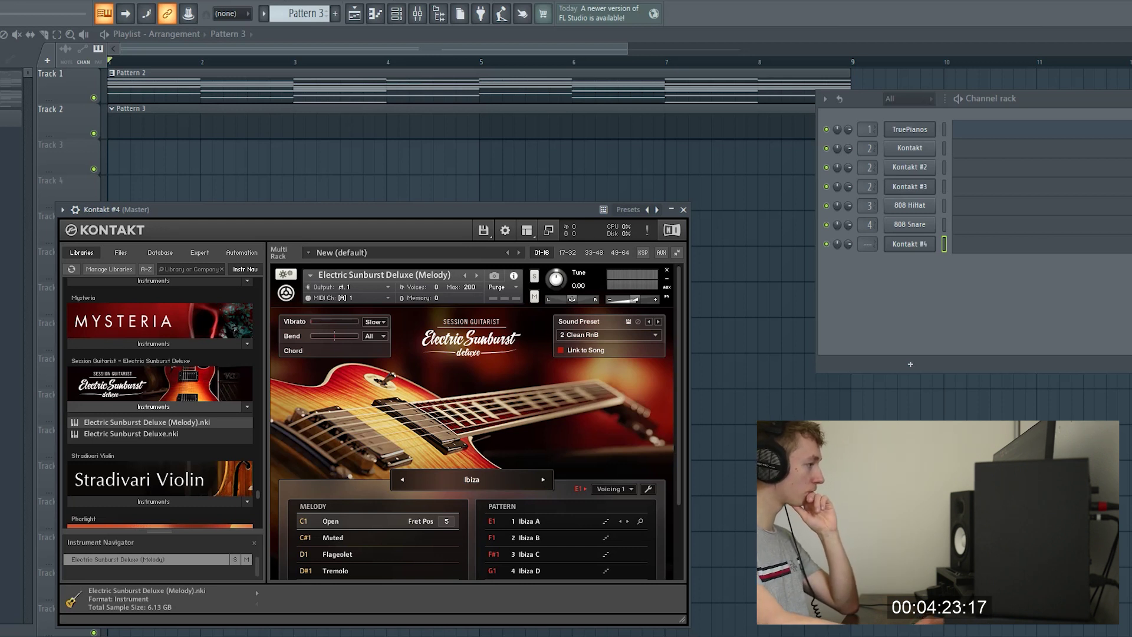
# Set the guitar's song to Bonfire and its sound preset to 11 Electro Morning.
pyautogui.moveTo(531, 210); pyautogui.dragTo(635, 147)
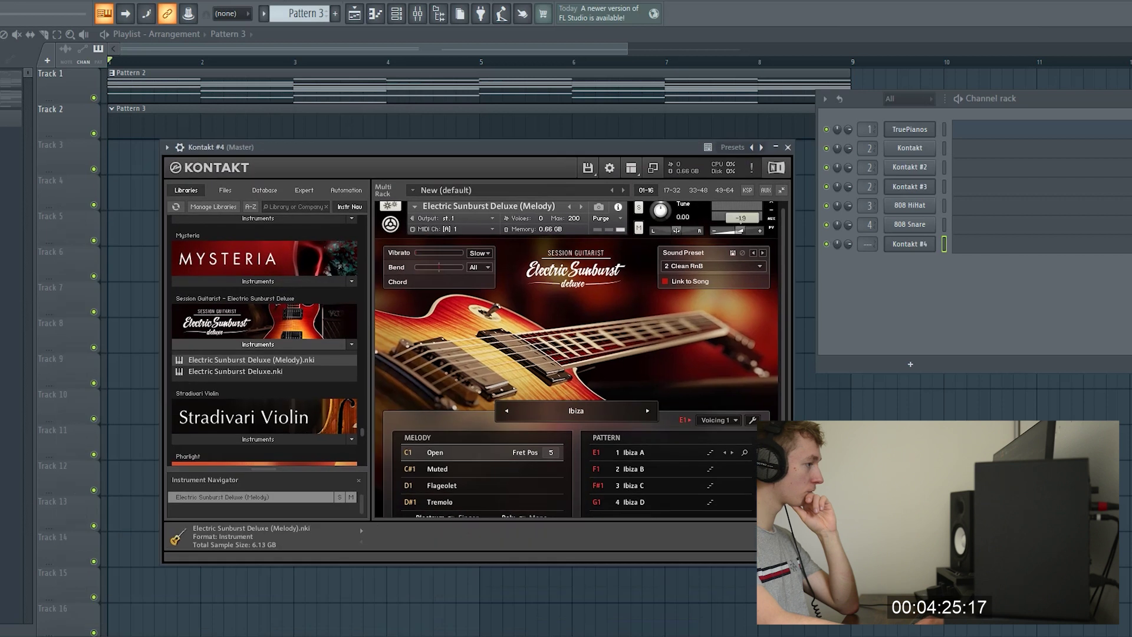
pyautogui.doubleClick(485, 394)
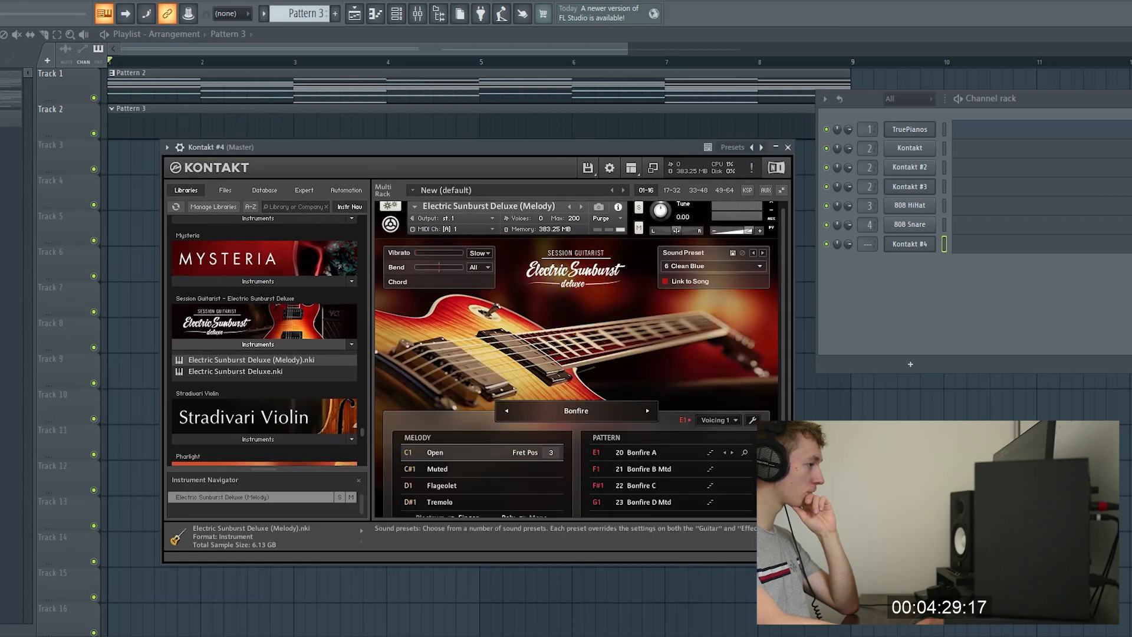
pyautogui.click(713, 266)
pyautogui.click(708, 293)
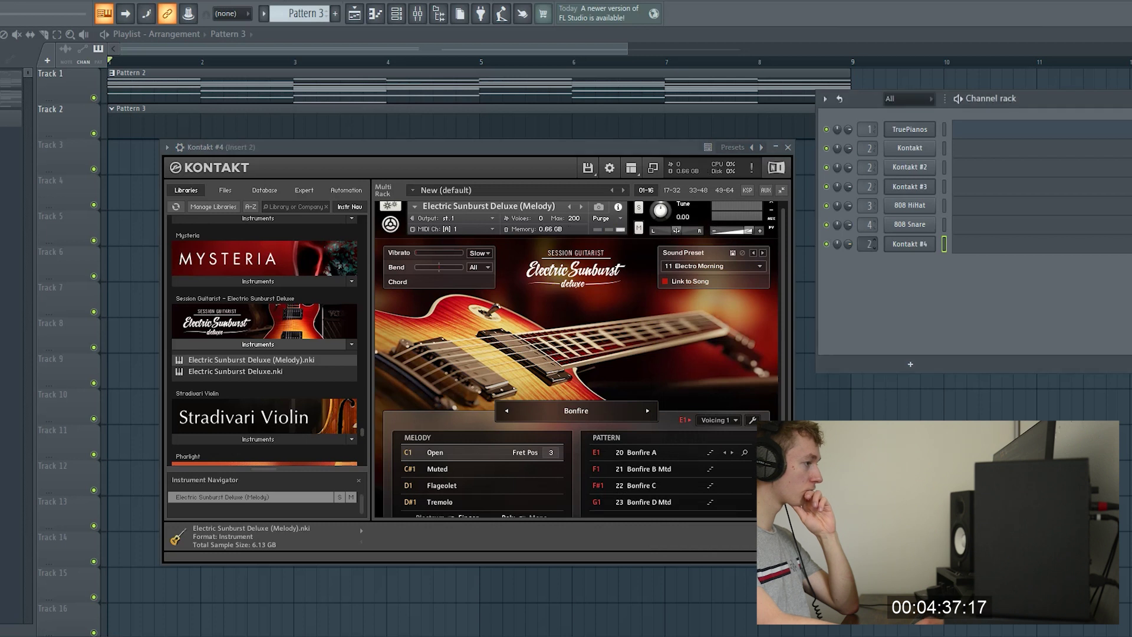
# Add an effect to slot 6 of mixer track Insert 3 by searching the plugin list for "va".
pyautogui.press('F9')
pyautogui.click(1108, 247)
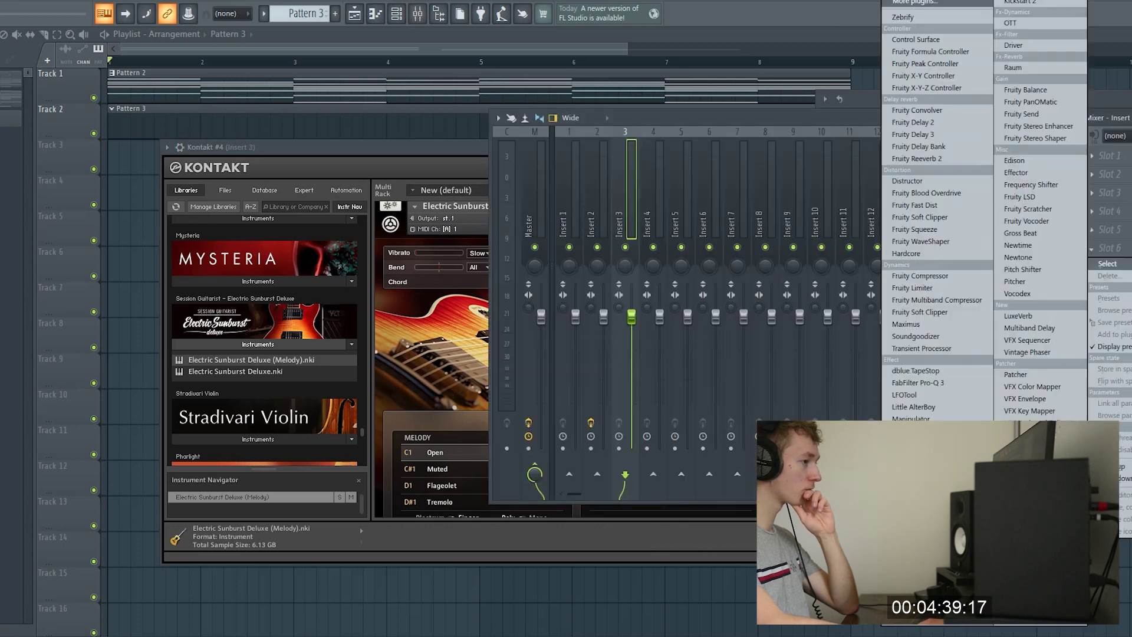
pyautogui.click(914, 2)
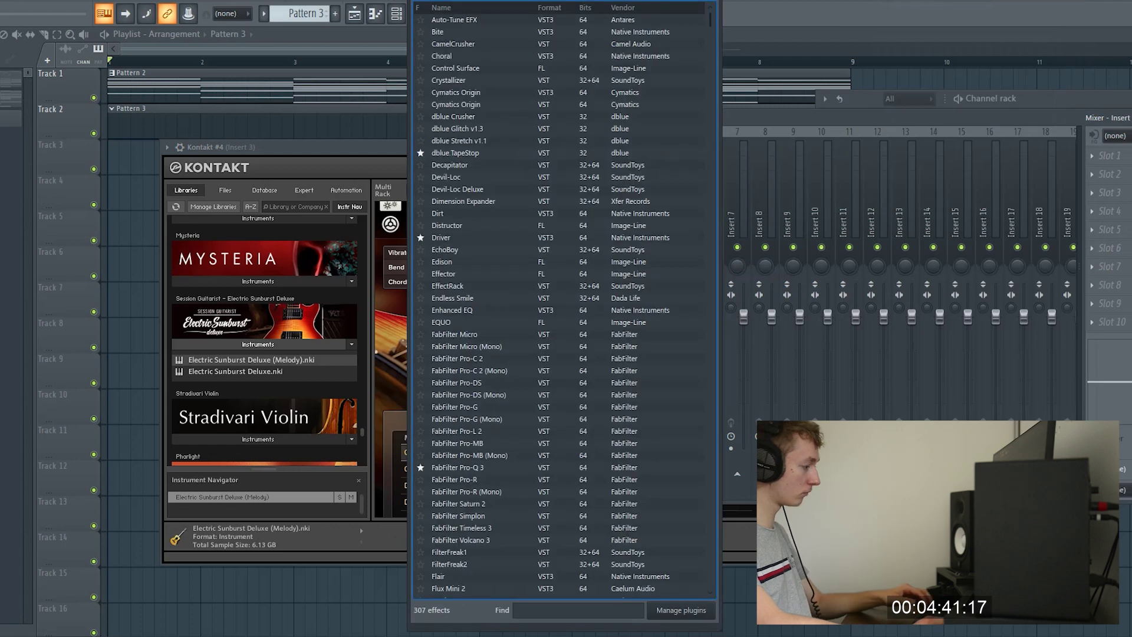
pyautogui.write('va')
pyautogui.click(462, 153)
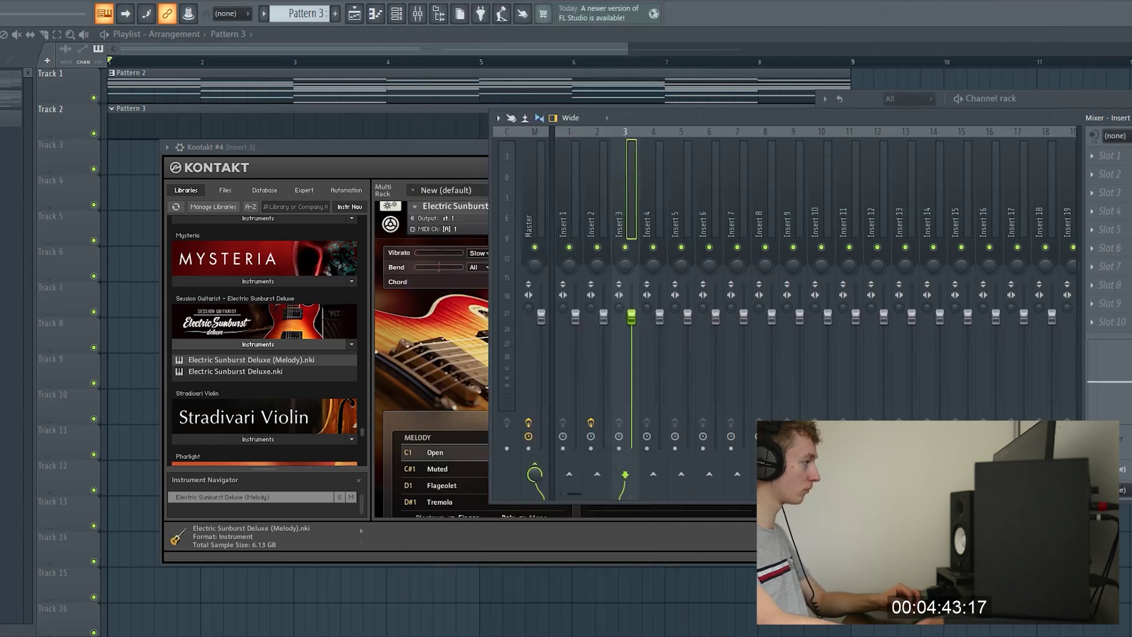
# Adjust the controls of the effect just added to Insert 3 and close the open windows.
pyautogui.moveTo(66, 281); pyautogui.dragTo(66, 342)
pyautogui.moveTo(66, 281); pyautogui.dragTo(66, 284)
pyautogui.moveTo(576, 353); pyautogui.dragTo(575, 331)
pyautogui.click(448, 36)
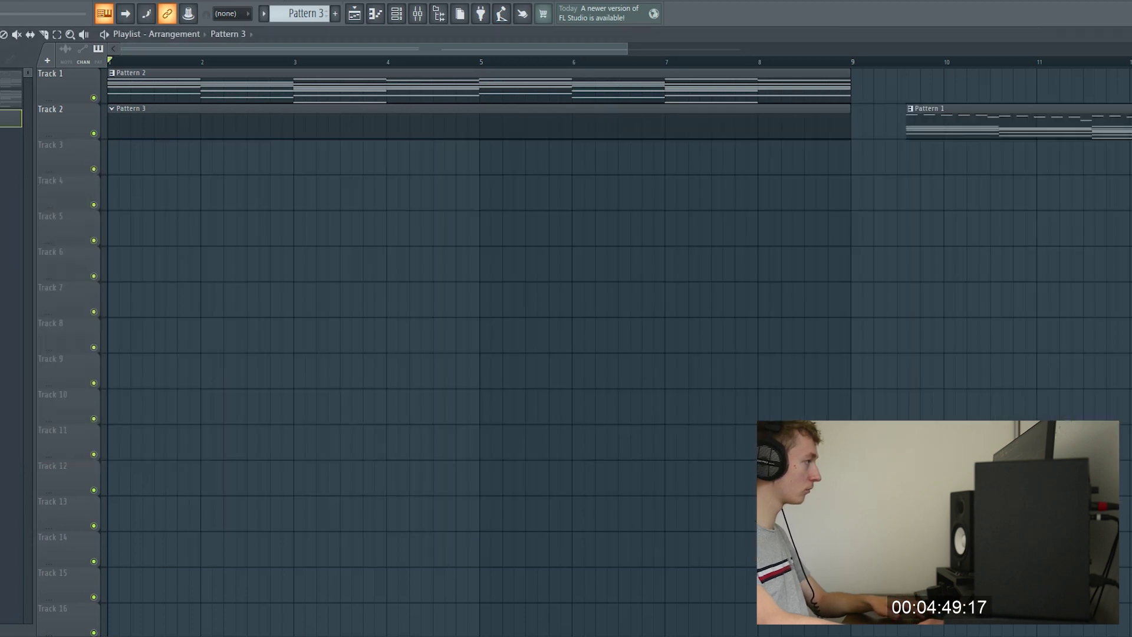
# Paste the copied melody notes into Kontakt #4's piano roll in Pattern 3 and play the arrangement.
pyautogui.click(376, 14)
pyautogui.moveTo(252, 153); pyautogui.dragTo(252, 155)
pyautogui.hotkey('ctrl', 'v')
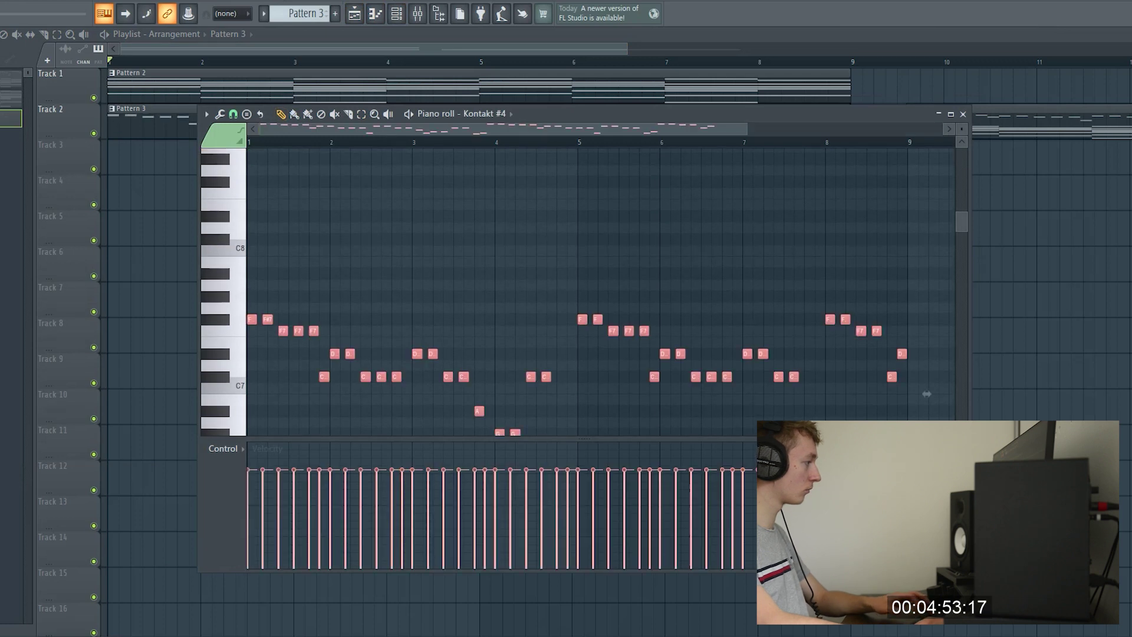
pyautogui.press('space')
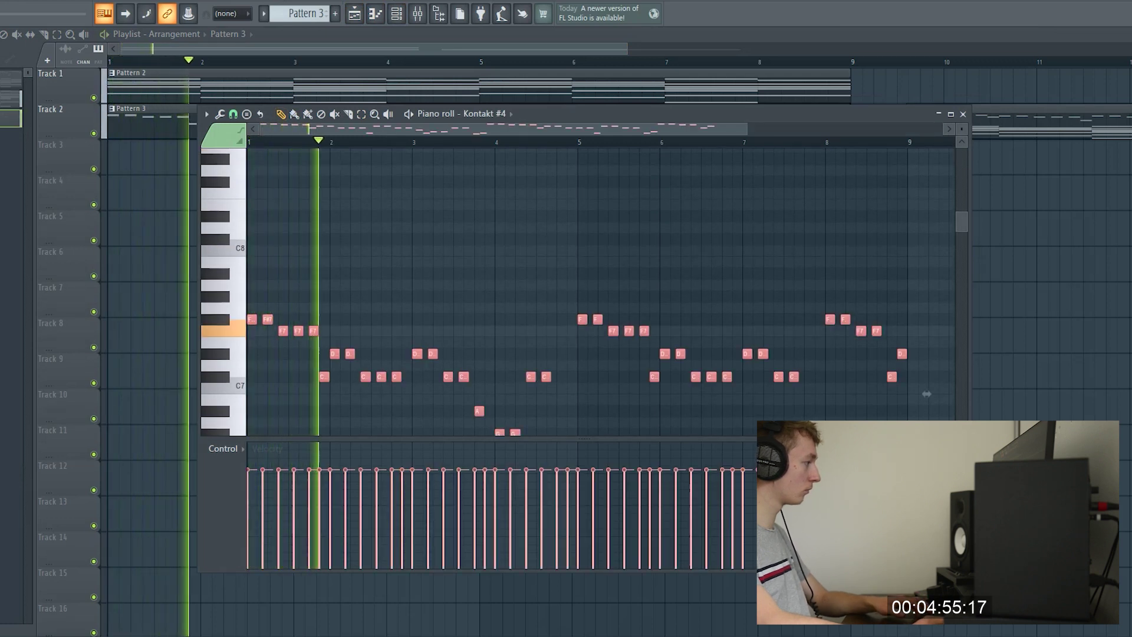
pyautogui.scroll(-4, 602, 292)
pyautogui.scroll(-3, 602, 291)
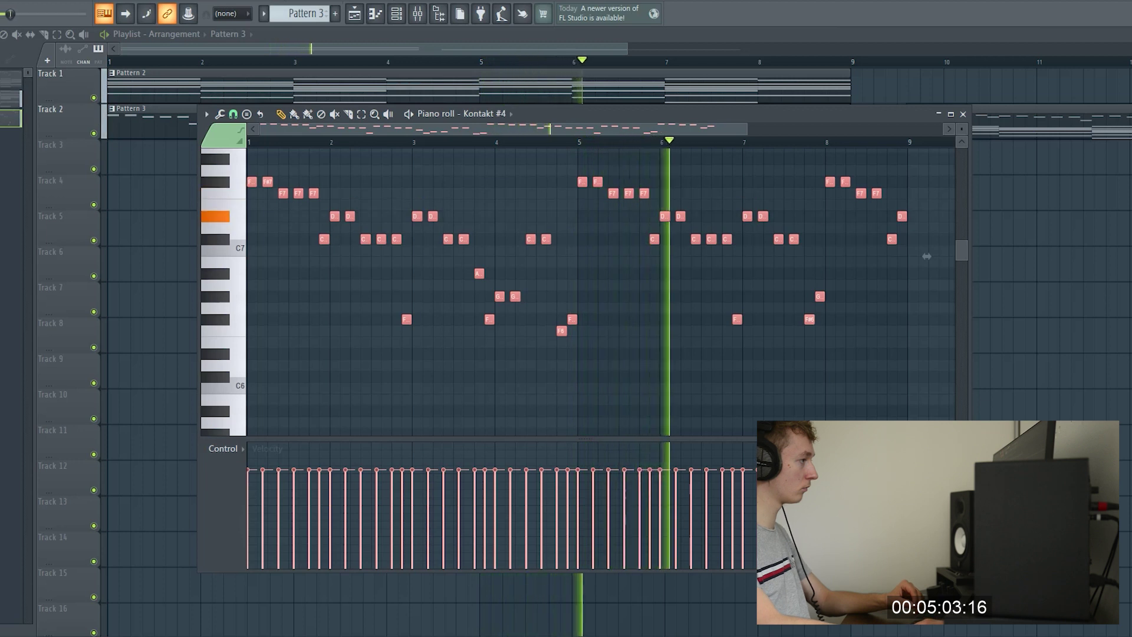
pyautogui.moveTo(626, 49); pyautogui.dragTo(601, 49)
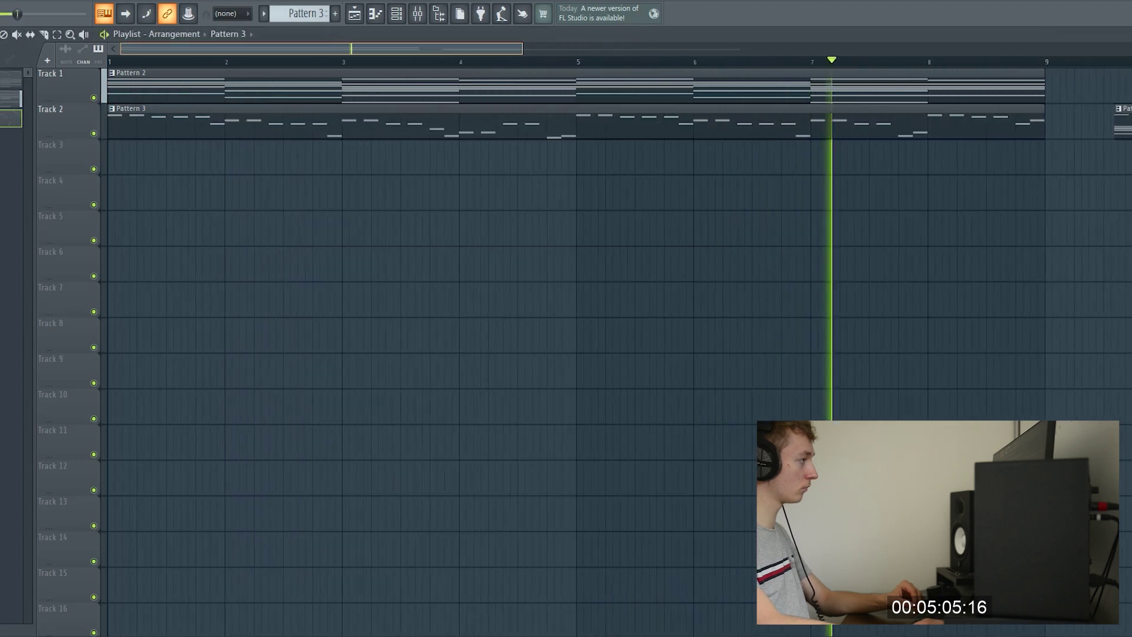
pyautogui.press('F7')
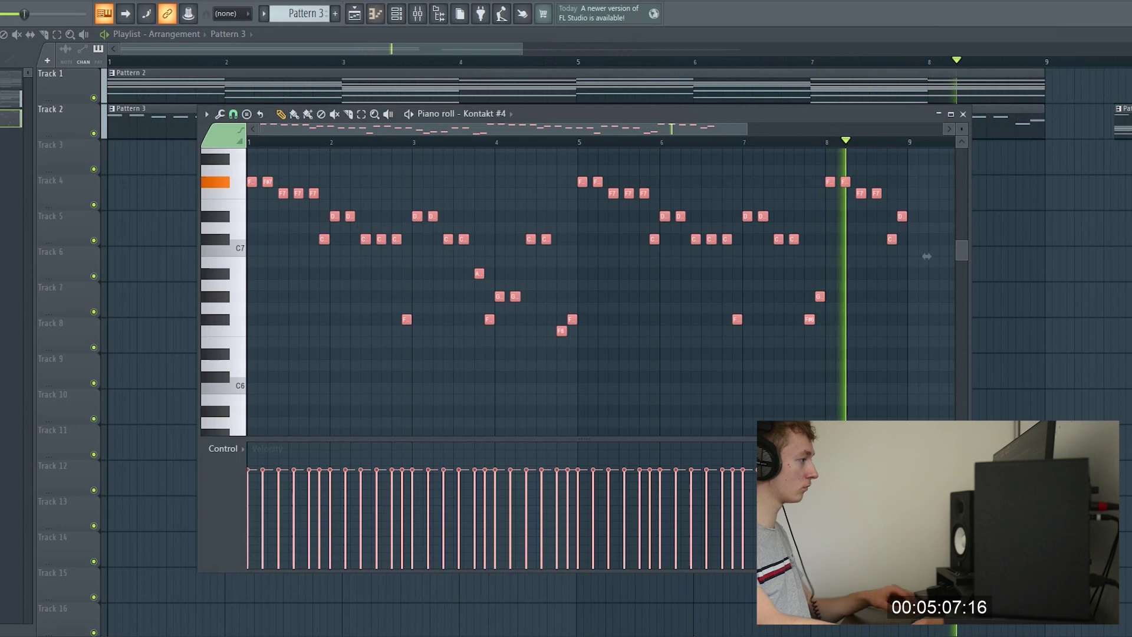
pyautogui.press('space')
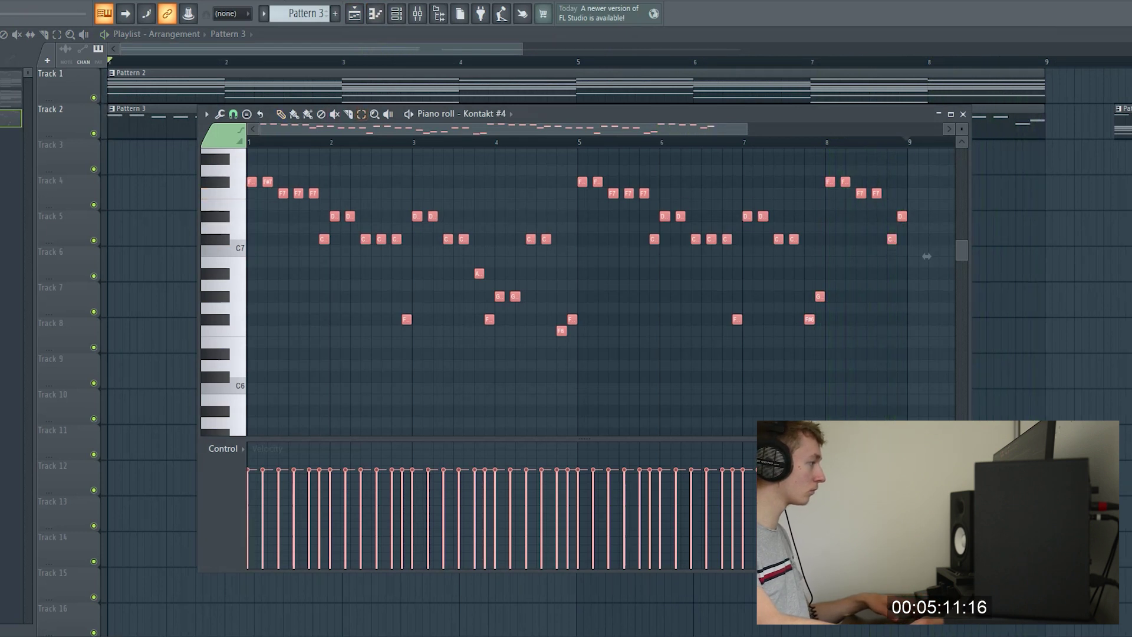
# Select the melody notes followed by gaps, set snapping to (none), and lengthen them to meet the next notes.
pyautogui.moveTo(255, 181); pyautogui.dragTo(292, 181)
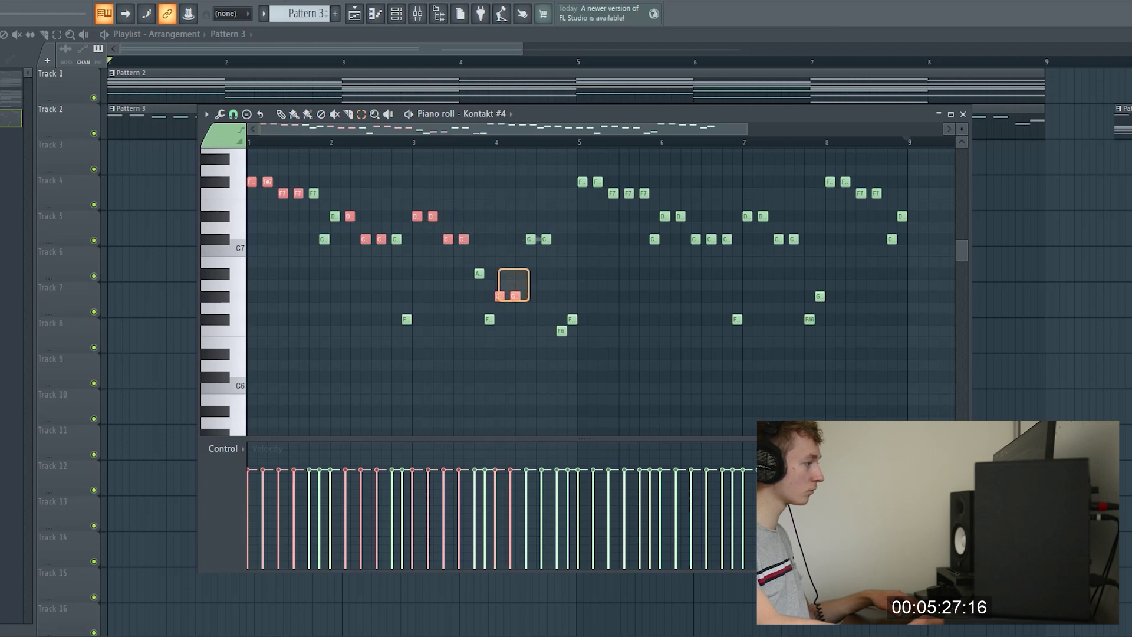
pyautogui.moveTo(547, 299); pyautogui.dragTo(548, 299)
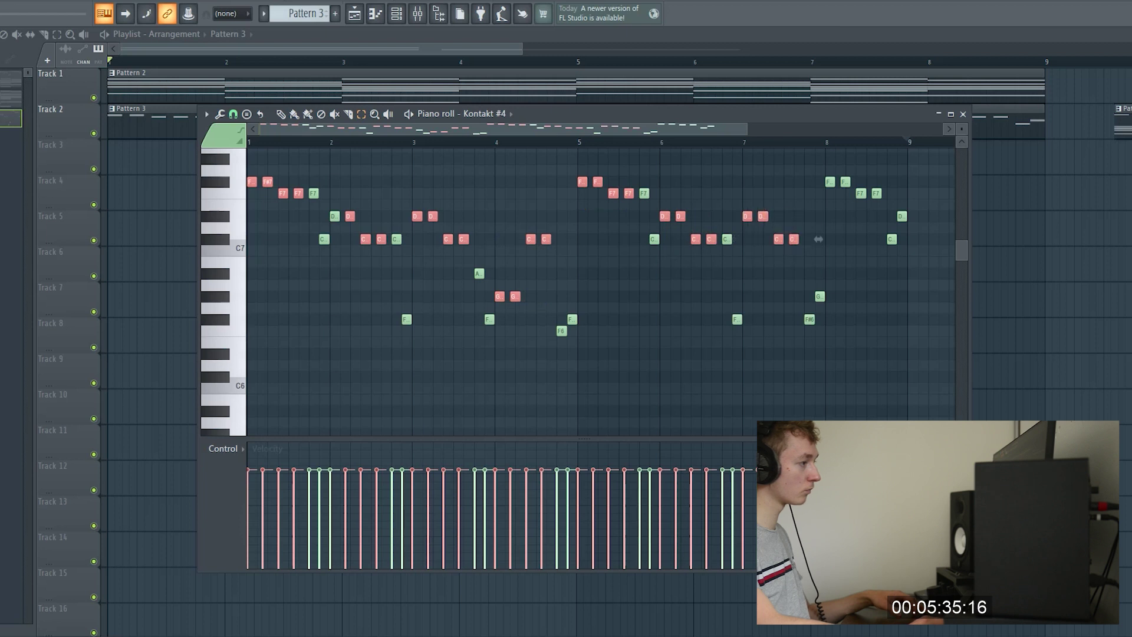
pyautogui.moveTo(868, 209); pyautogui.dragTo(882, 210)
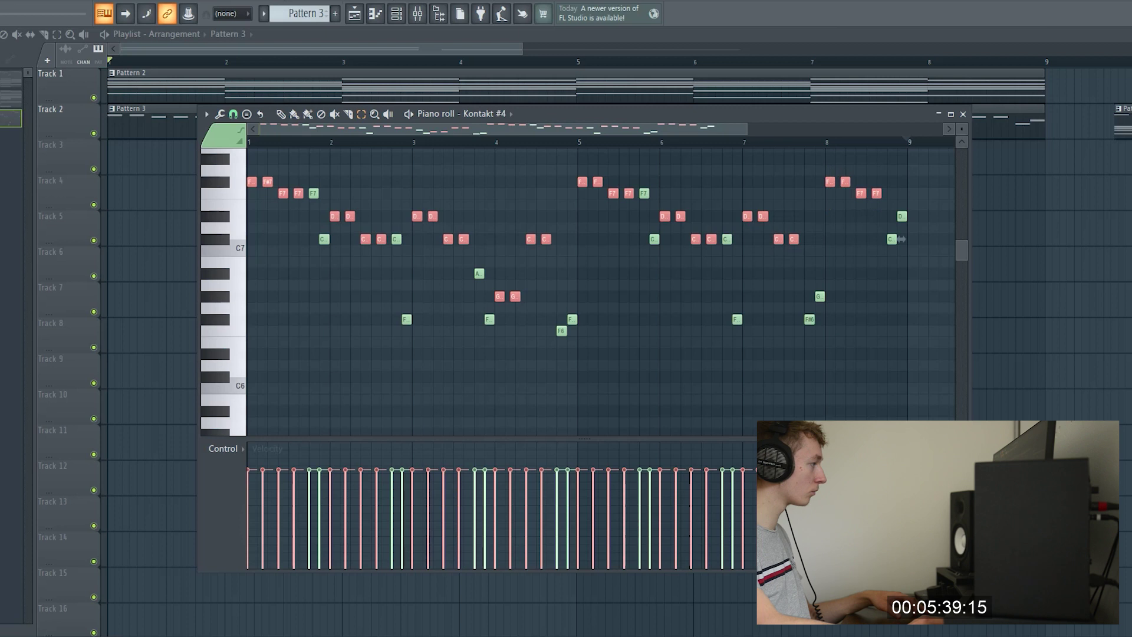
pyautogui.click(233, 113)
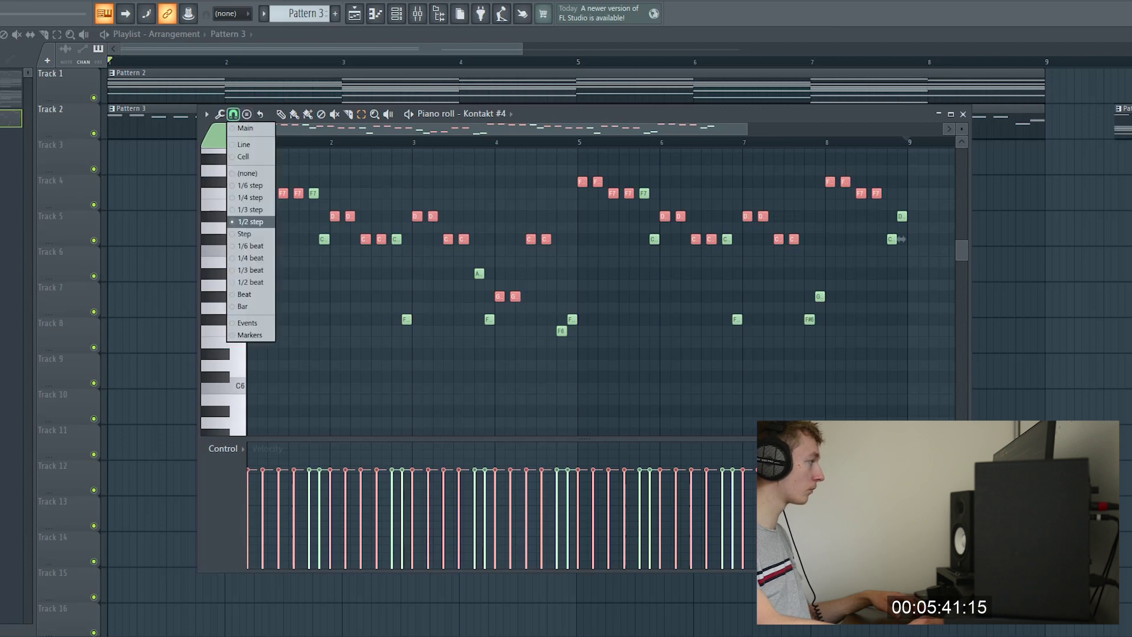
pyautogui.click(248, 173)
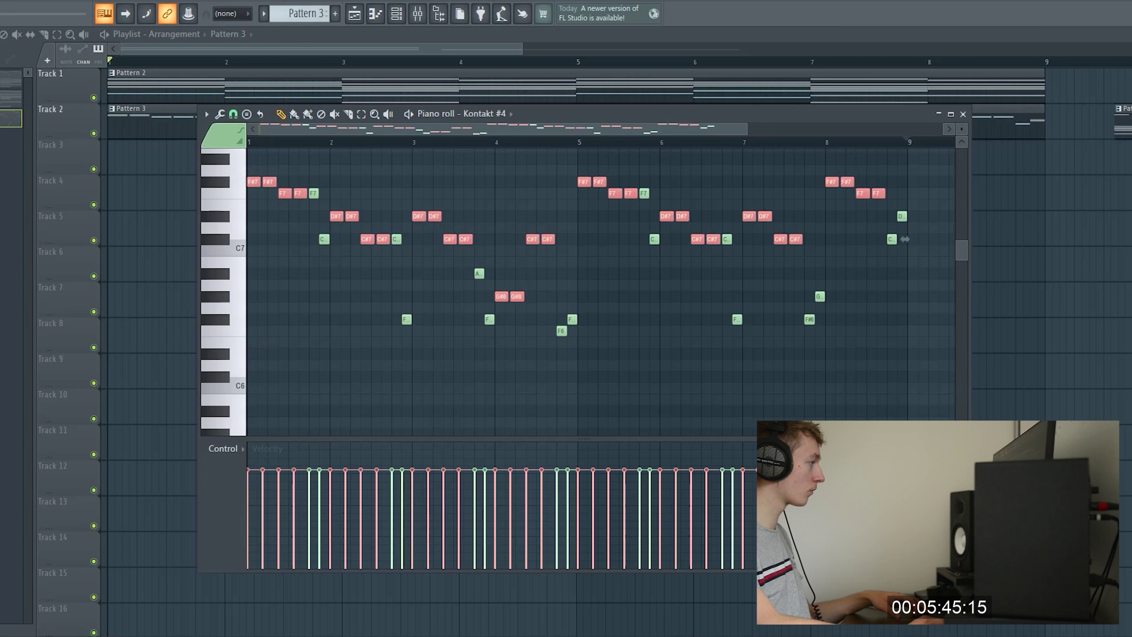
pyautogui.press('space')
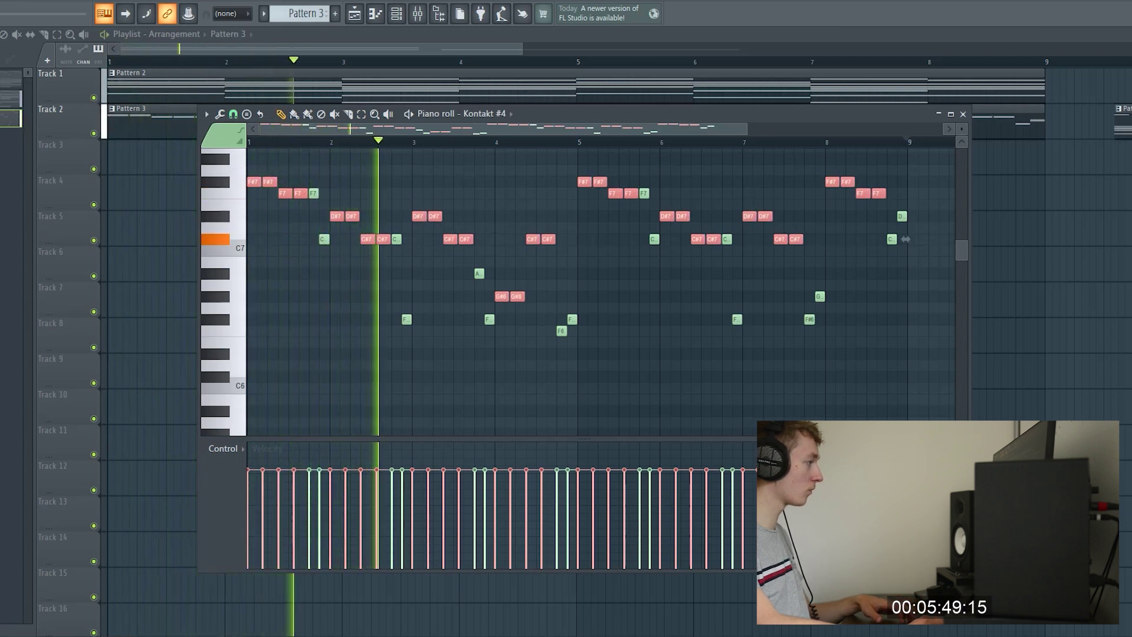
# Set the piano roll snap to 1/2 step and slightly randomize the velocities of all melody notes.
pyautogui.click(279, 297)
pyautogui.rightClick(281, 297)
pyautogui.click(233, 114)
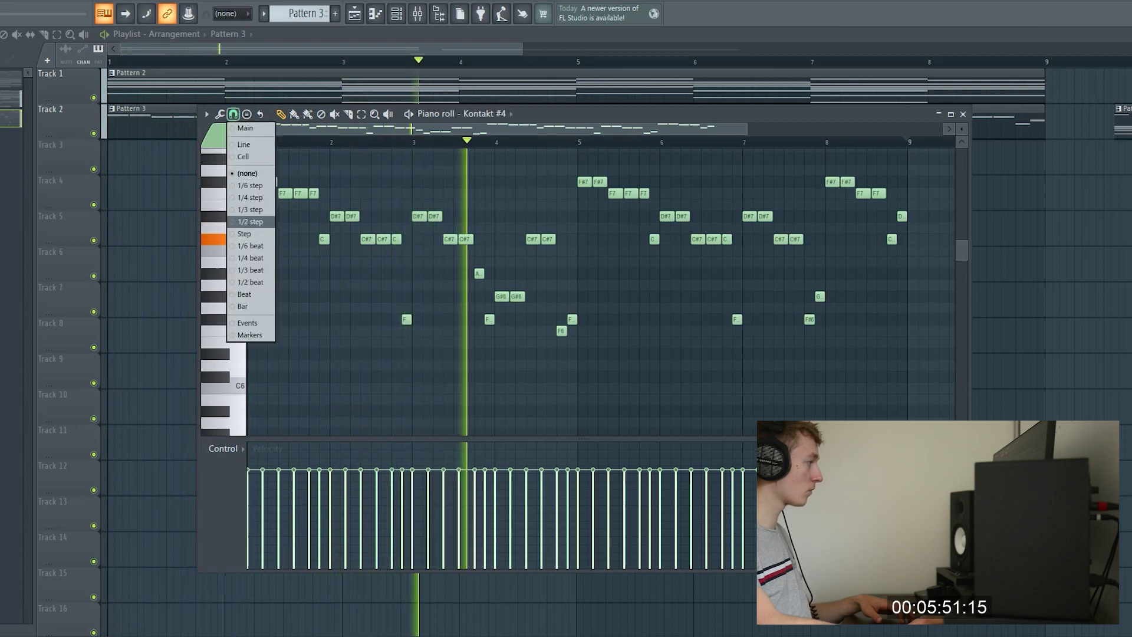
pyautogui.click(249, 221)
pyautogui.click(219, 114)
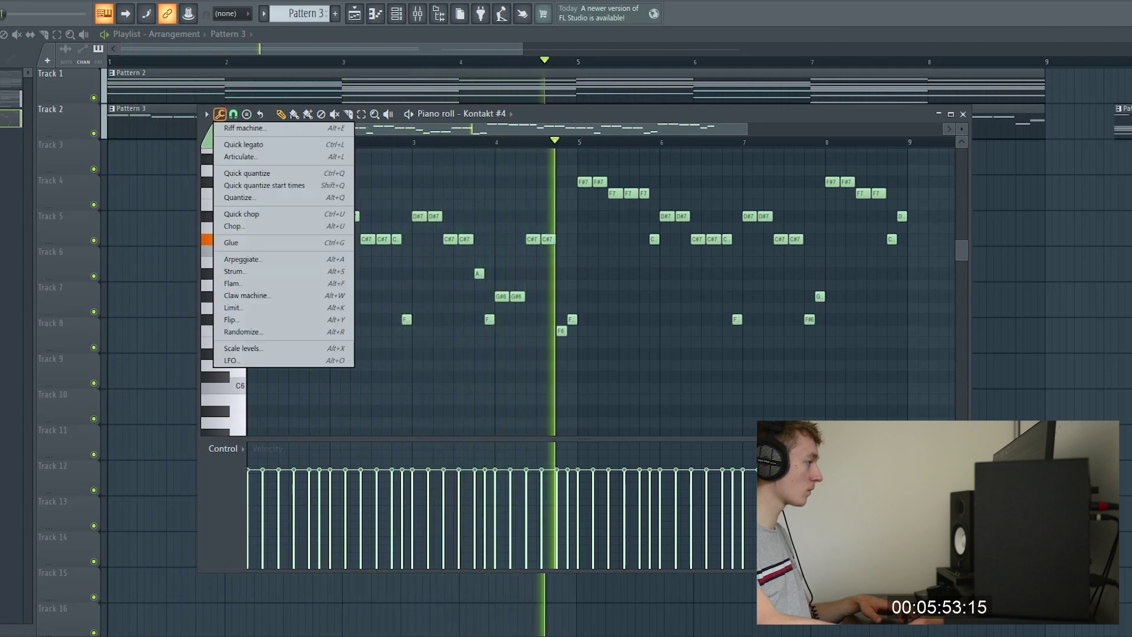
pyautogui.click(265, 331)
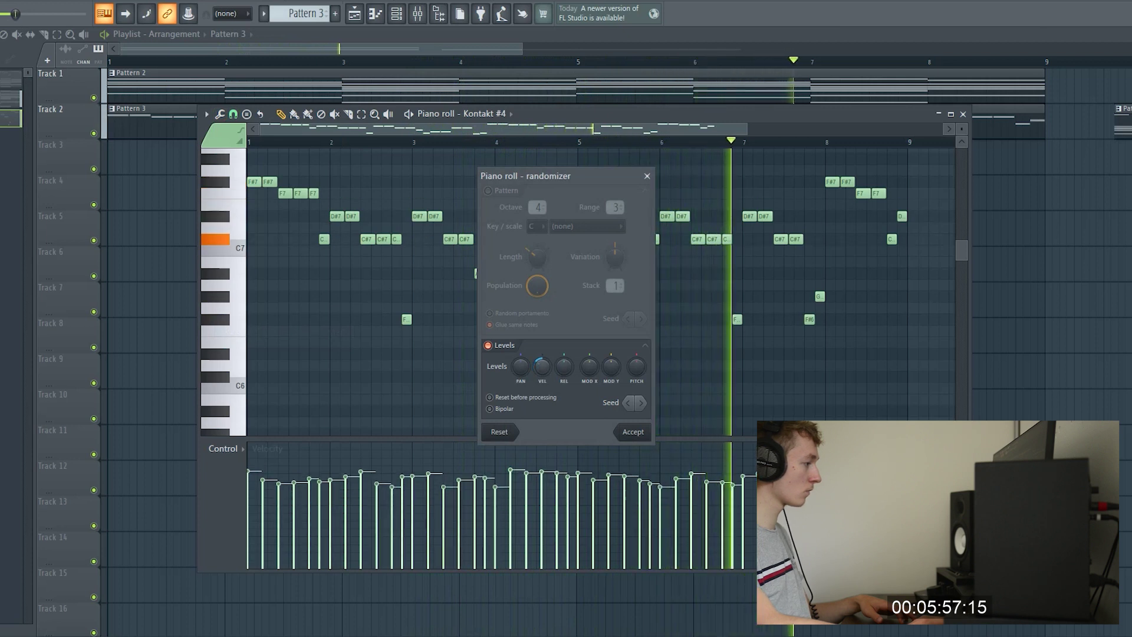
pyautogui.press('Return')
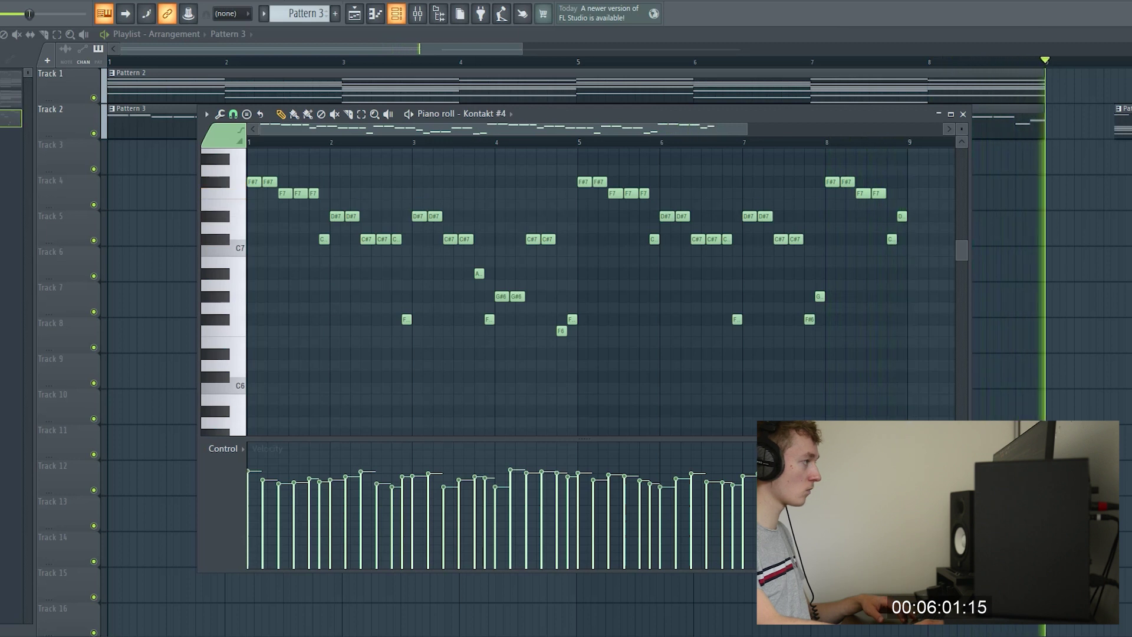
# Compare the bridge and neck pickups in Kontakt #4's guitar settings, choose Both, add some vibrato, and close all windows.
pyautogui.press('F6')
pyautogui.click(909, 244)
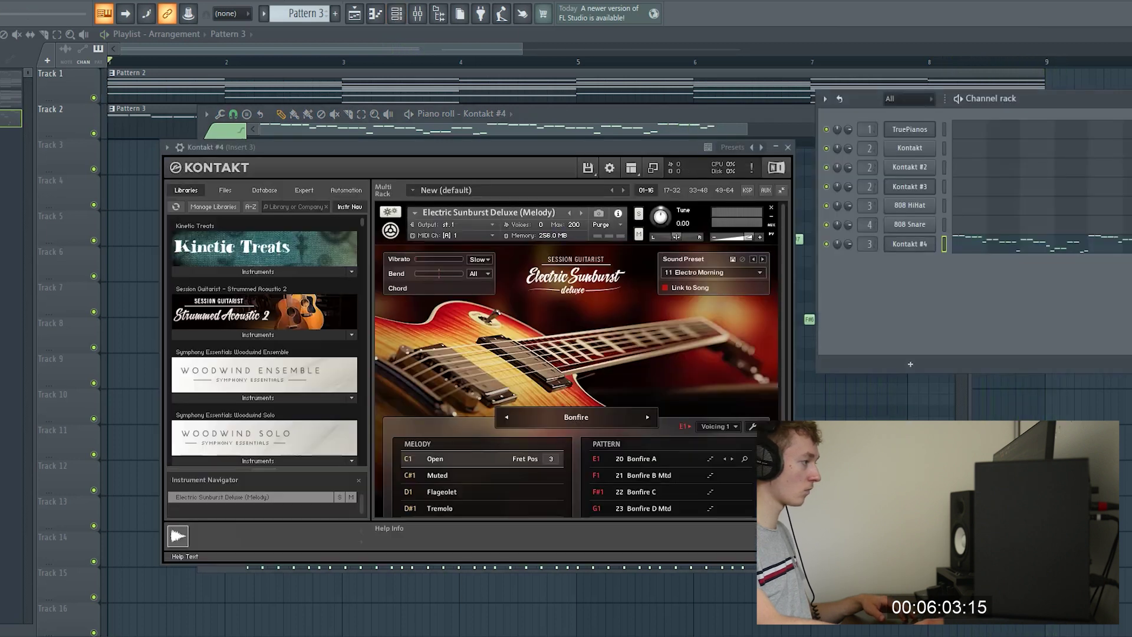
pyautogui.scroll(-2, 436, 420)
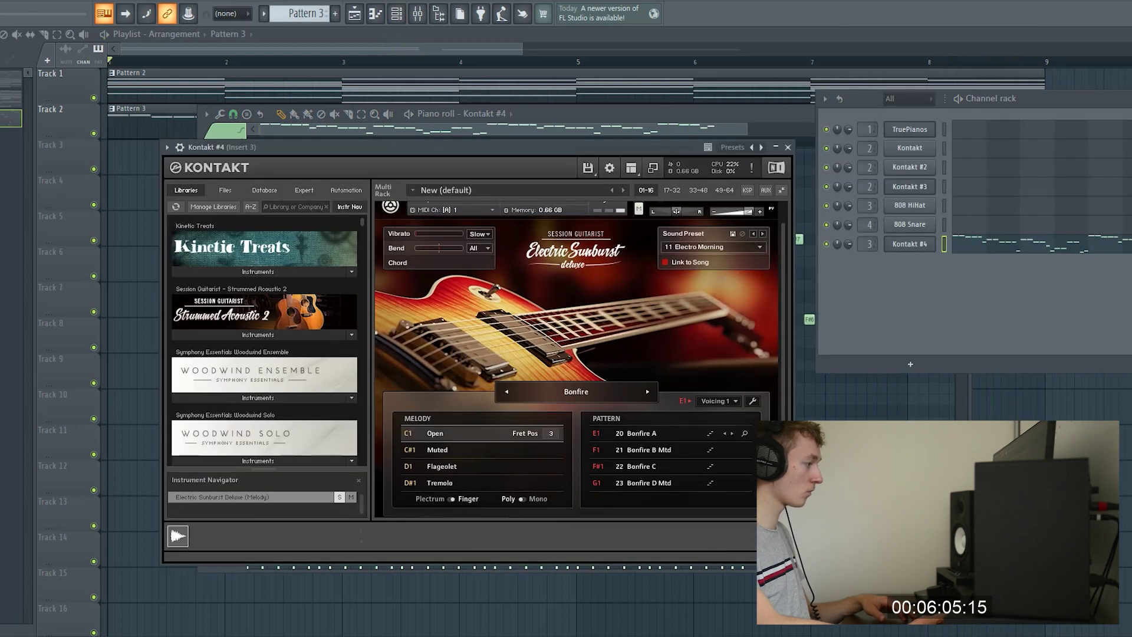
pyautogui.click(543, 511)
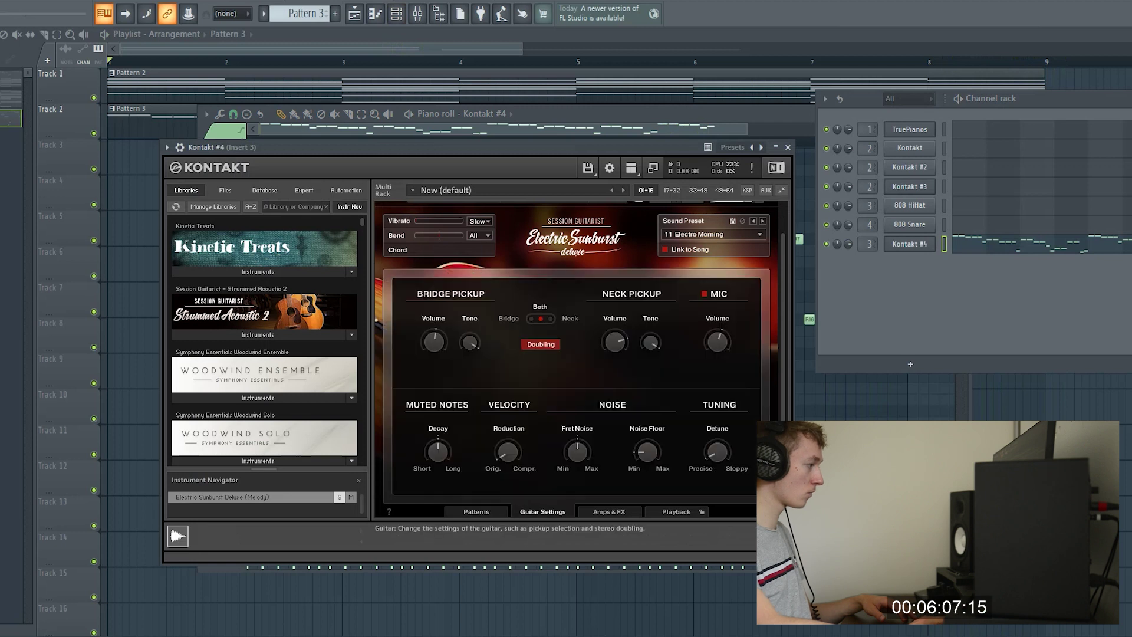
pyautogui.press('space')
pyautogui.click(531, 319)
pyautogui.click(550, 319)
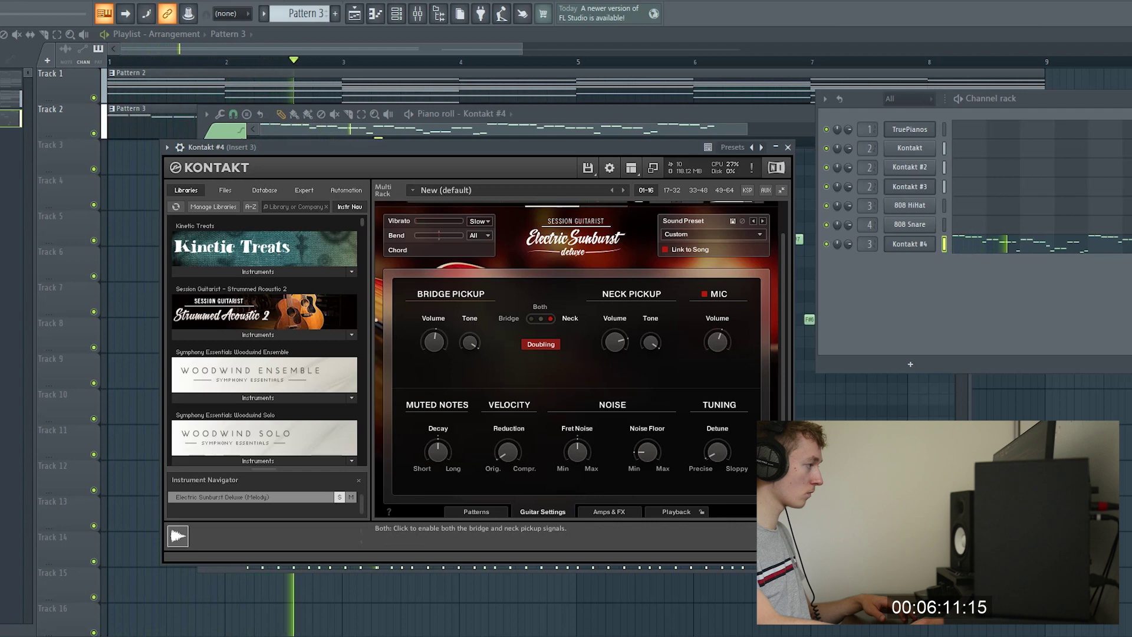
pyautogui.click(541, 318)
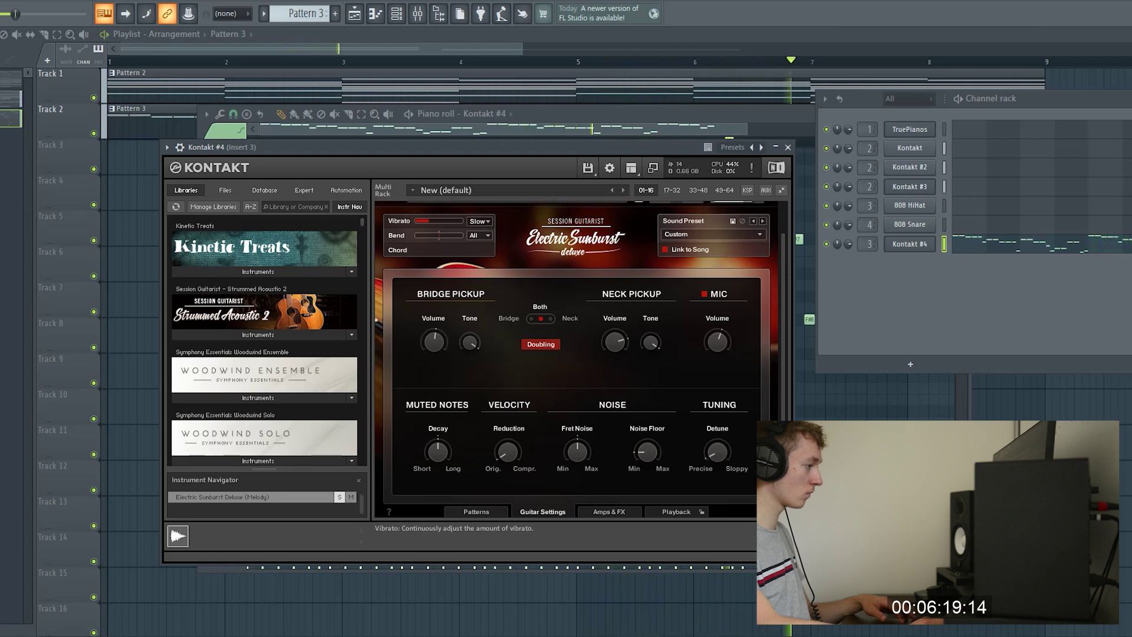
pyautogui.scroll(3, 576, 283)
pyautogui.click(787, 147)
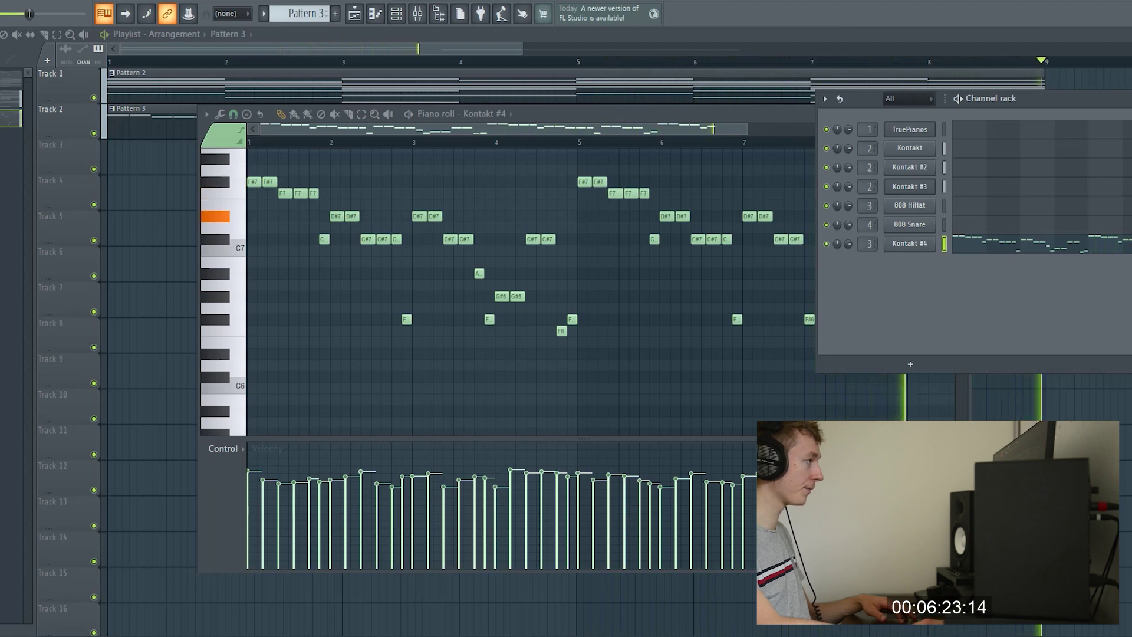
pyautogui.press('space')
pyautogui.press('F12')
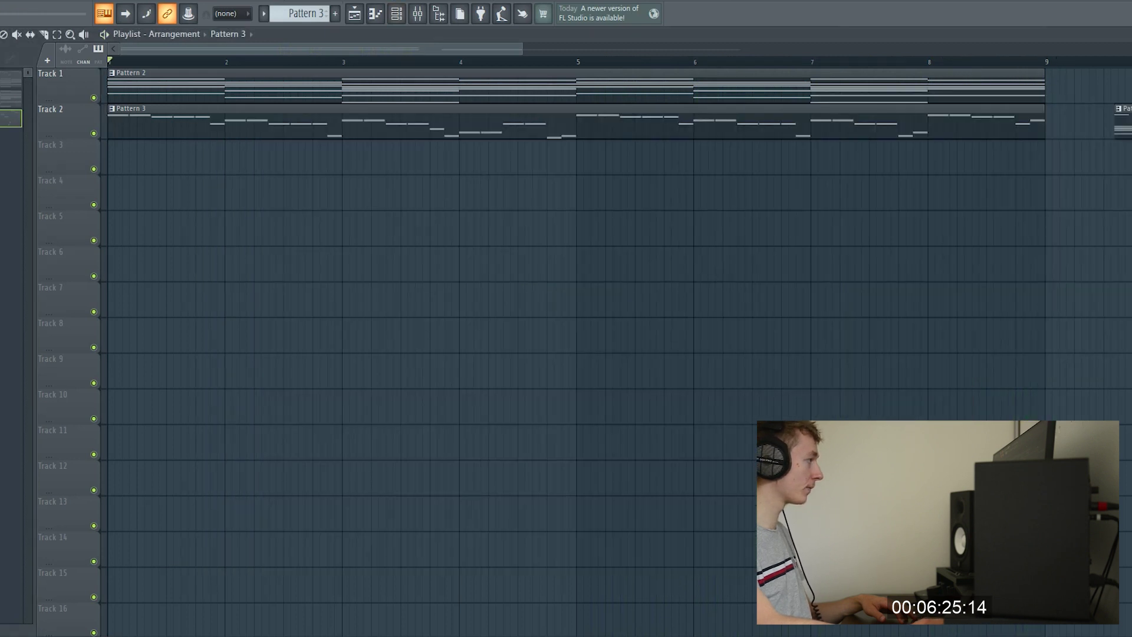
# Create Pattern 4 and place it at the start of Track 3, extending the clip to bar 5.
pyautogui.click(335, 13)
pyautogui.press('Return')
pyautogui.moveTo(187, 158); pyautogui.dragTo(112, 158)
pyautogui.moveTo(223, 159); pyautogui.dragTo(567, 159)
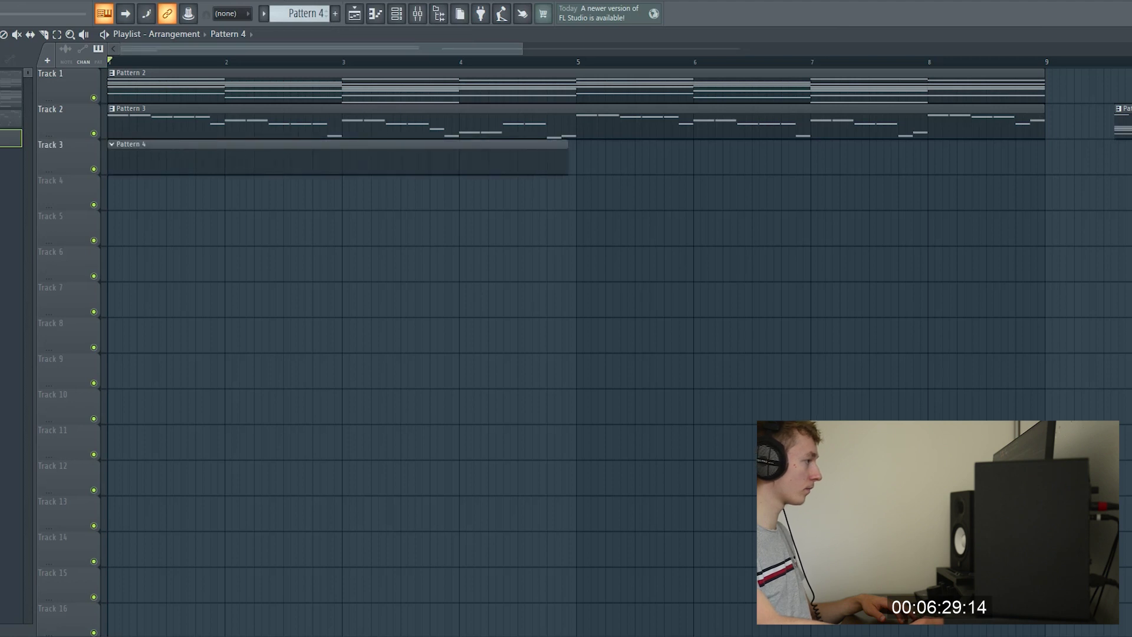
# Open Pattern 2's Kontakt chords in the piano roll, select all the notes, and copy them.
pyautogui.doubleClick(531, 89)
pyautogui.doubleClick(531, 88)
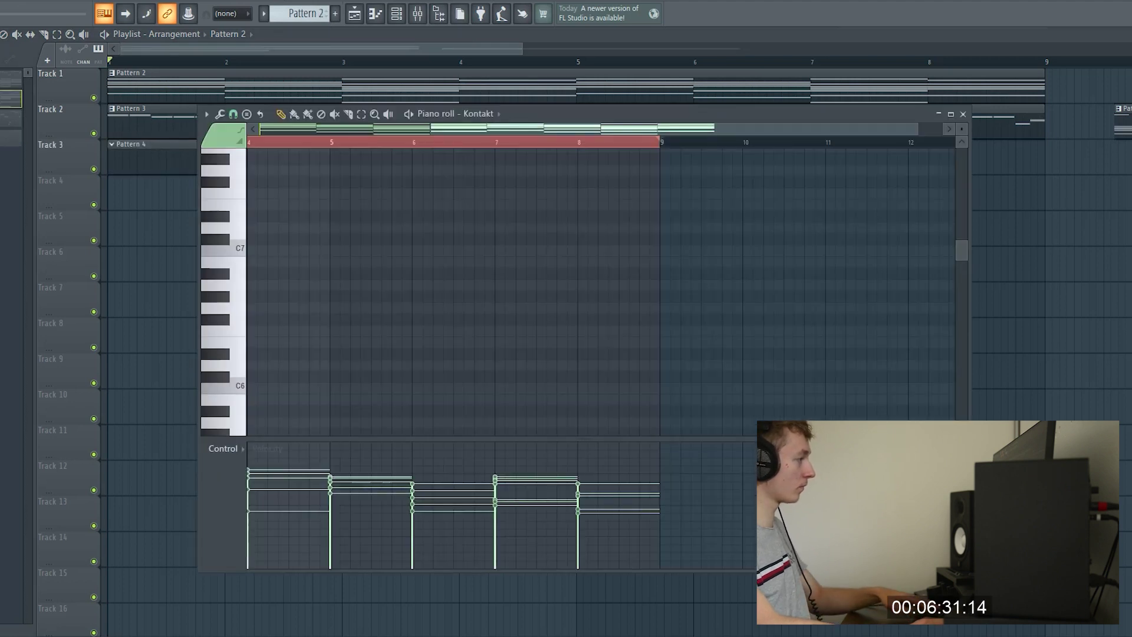
pyautogui.hotkey('ctrl', 'a')
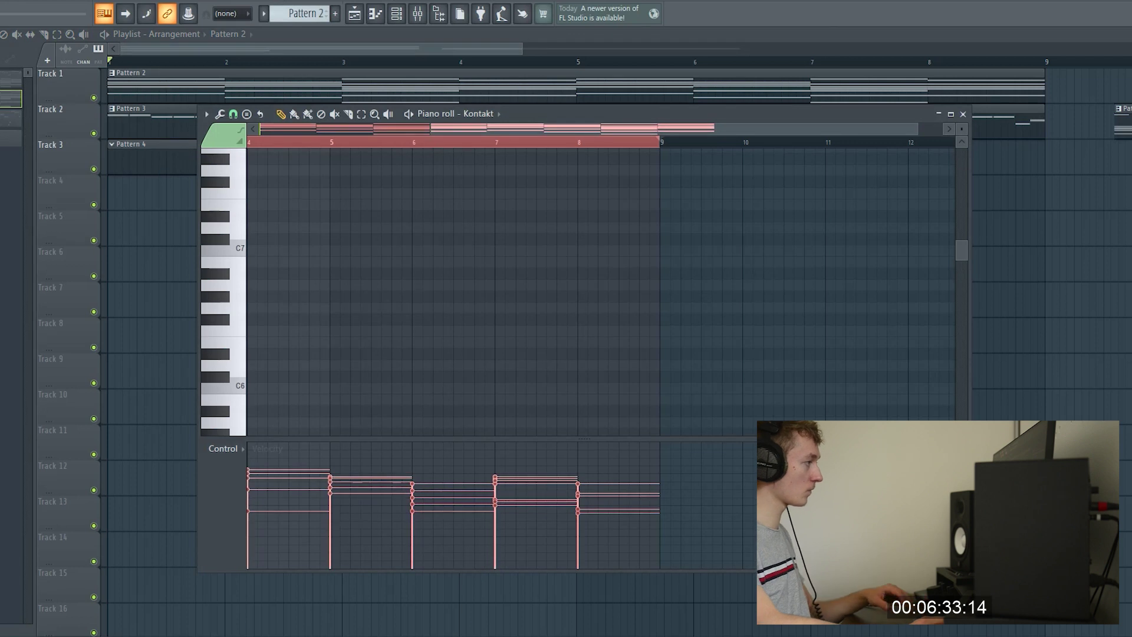
# Add a new Kontakt channel for Pattern 4 and load Ensemble - Traditional from the Session Strings Pro 2 library.
pyautogui.doubleClick(152, 159)
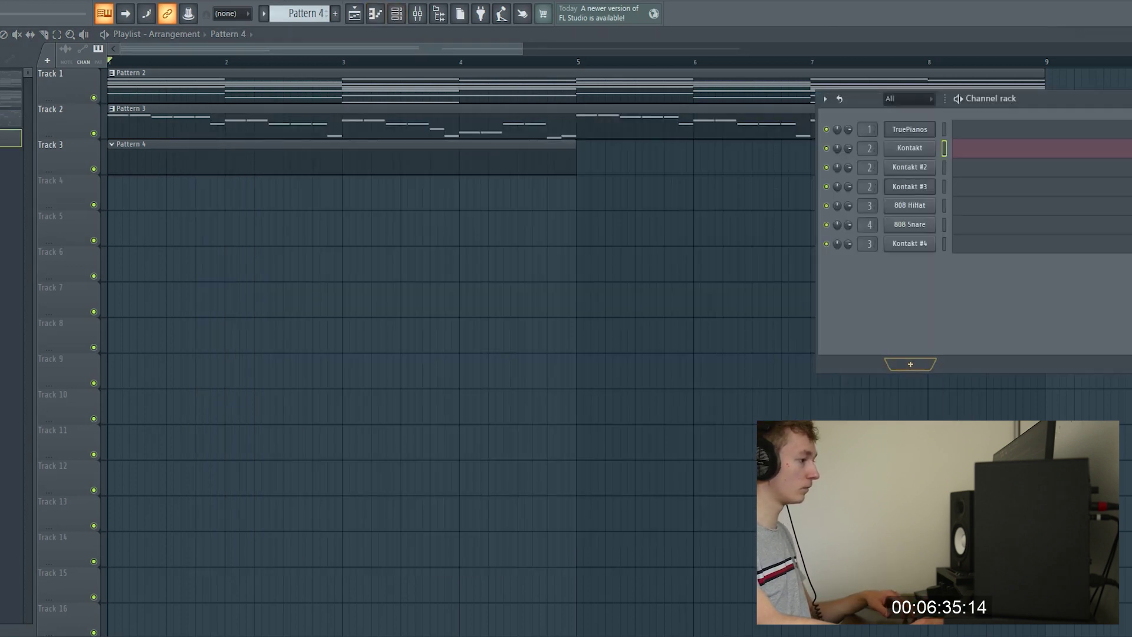
pyautogui.click(910, 364)
pyautogui.click(943, 194)
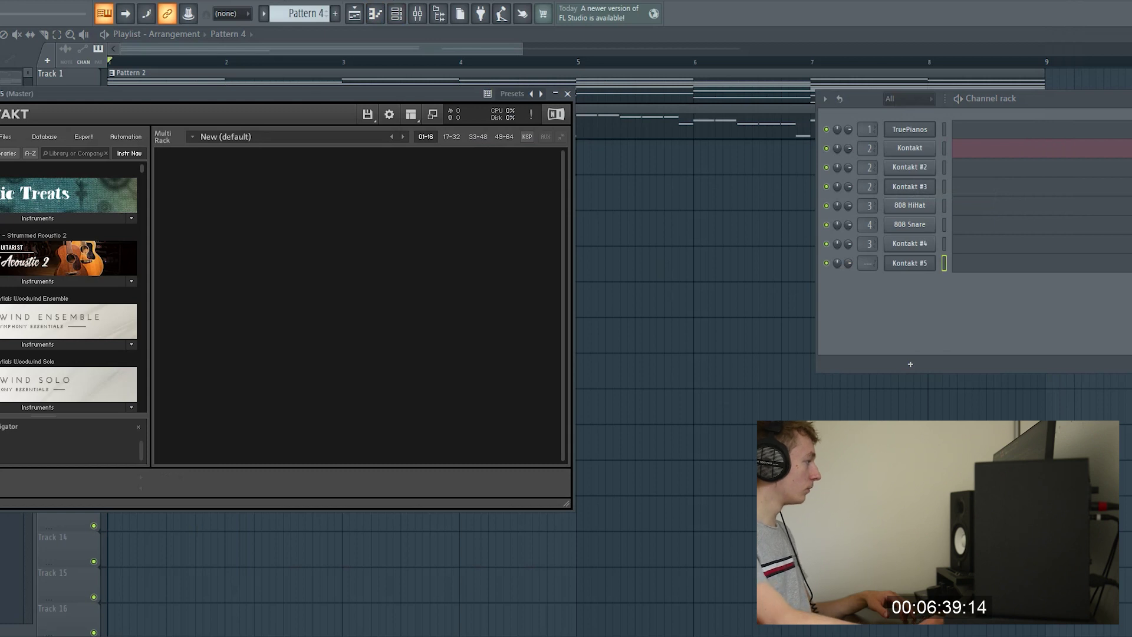
pyautogui.scroll(-15, 69, 287)
pyautogui.scroll(-15, 69, 287)
pyautogui.scroll(-15, 69, 287)
pyautogui.scroll(-1, 38, 348)
pyautogui.click(37, 348)
pyautogui.scroll(-3, 37, 348)
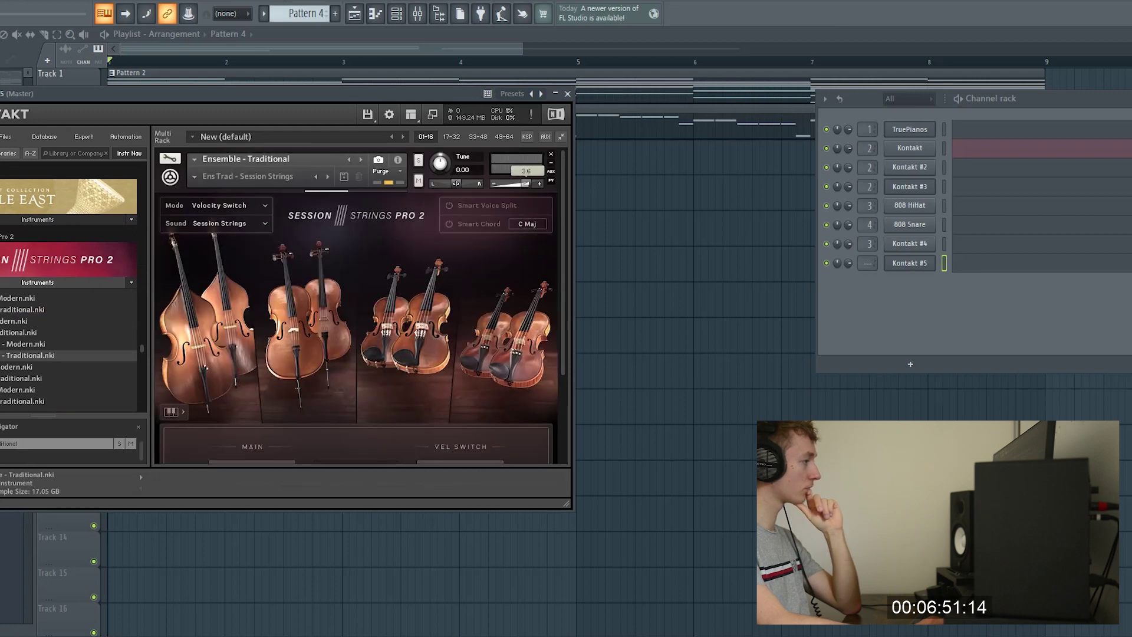
# Paste the copied Pattern 2 chords into Kontakt #5's piano roll in Pattern 4 and play the arrangement.
pyautogui.press('F5')
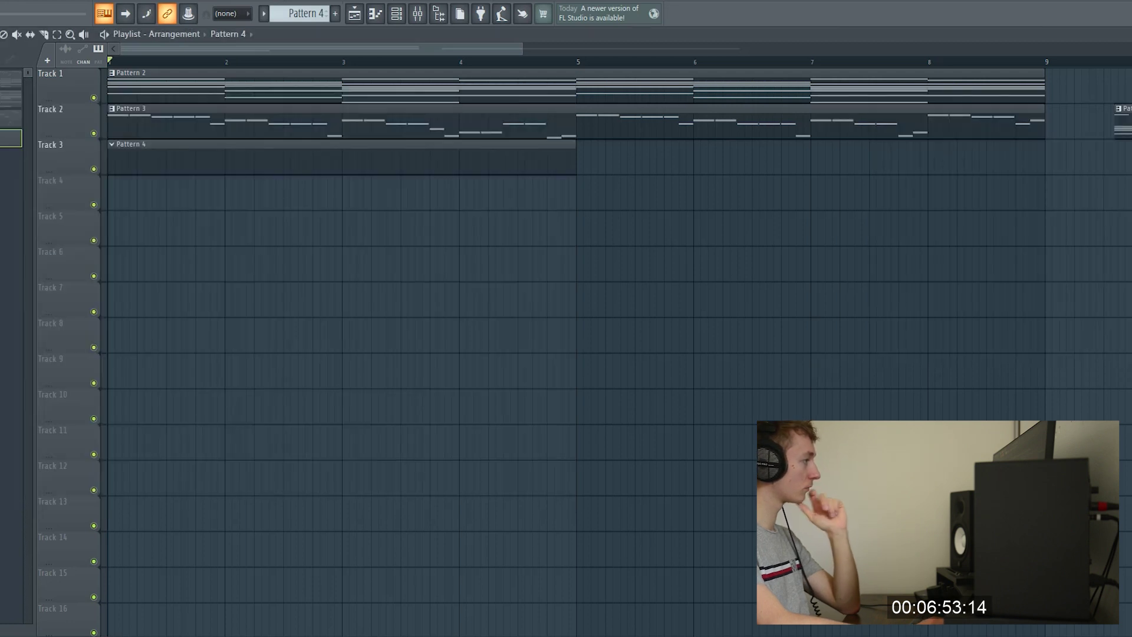
pyautogui.press('F7')
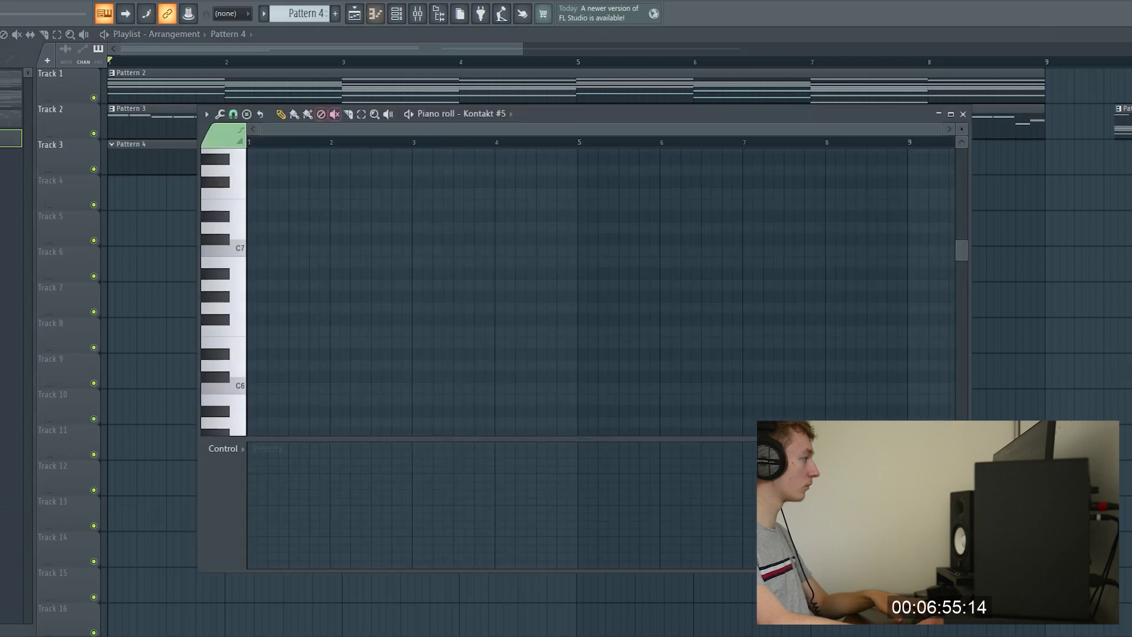
pyautogui.hotkey('ctrl', 'v')
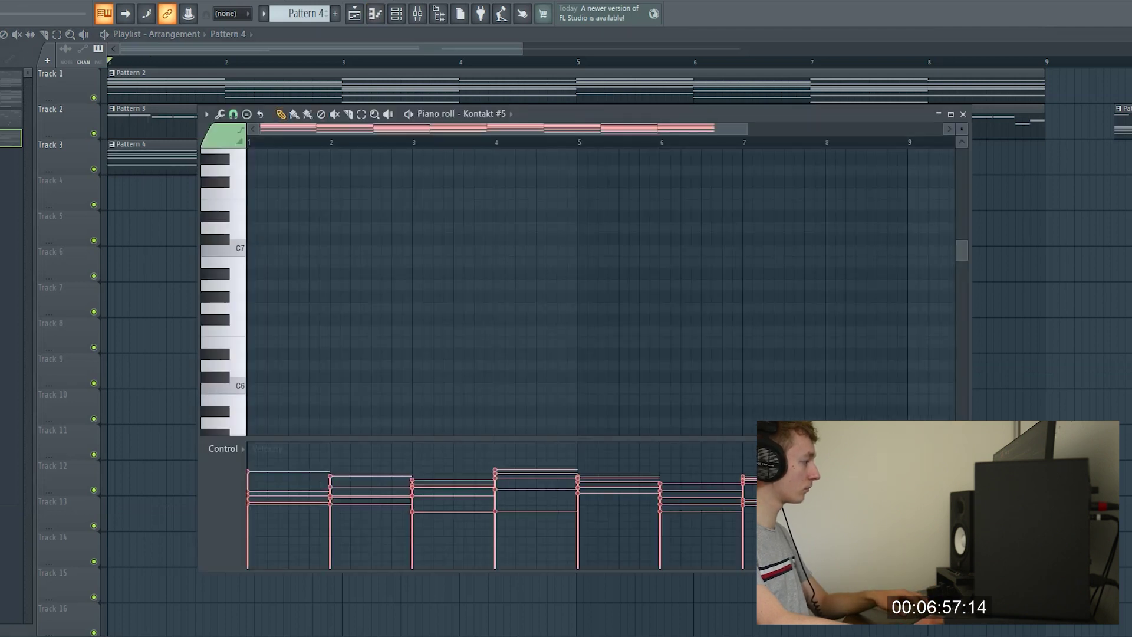
pyautogui.scroll(-7, 926, 353)
pyautogui.press('space')
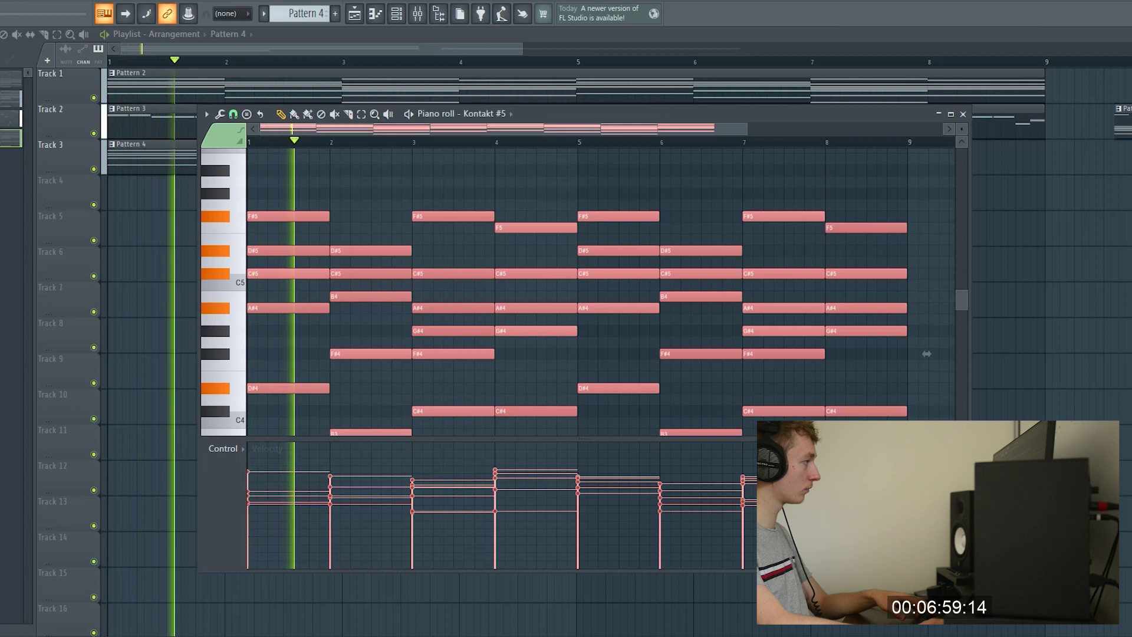
# Route Kontakt #5 to mixer Insert 4 and slightly lower the slider between Sustain and Accented in its Session Strings Pro 2 instrument.
pyautogui.press('F6')
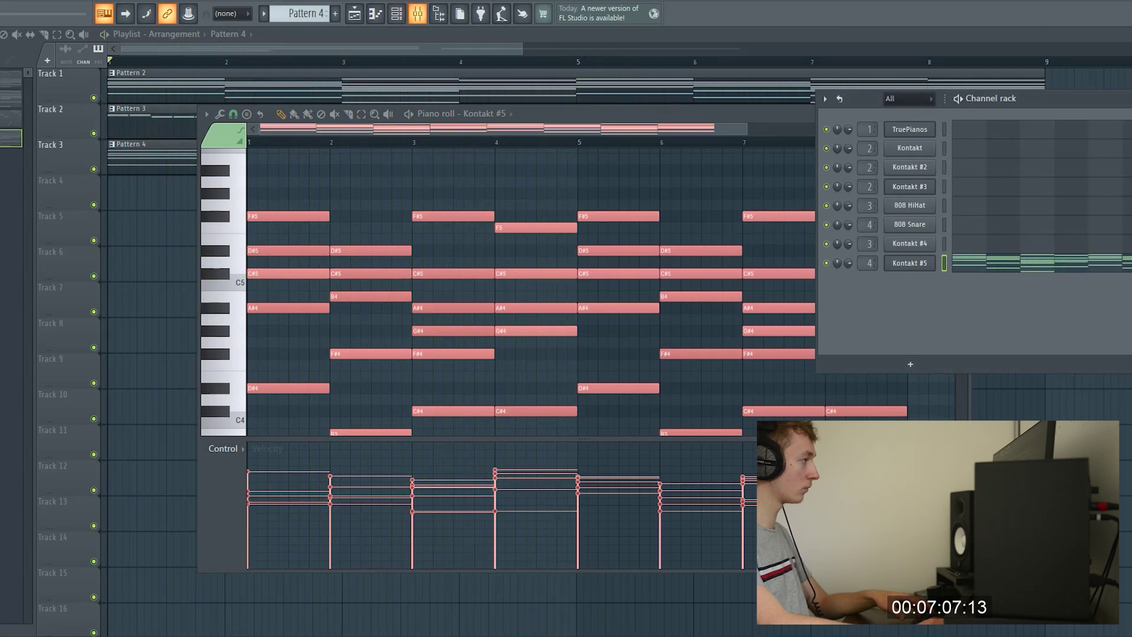
pyautogui.click(417, 13)
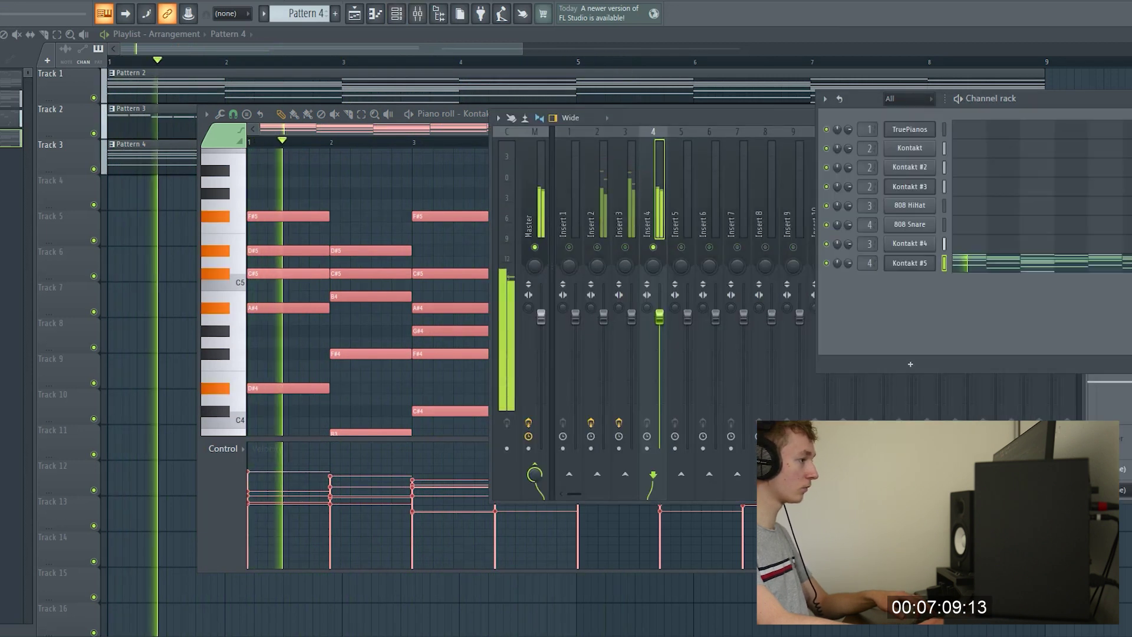
pyautogui.click(909, 263)
pyautogui.scroll(-3, 366, 295)
pyautogui.scroll(-1, 365, 294)
pyautogui.moveTo(379, 413); pyautogui.dragTo(367, 414)
pyautogui.press('space')
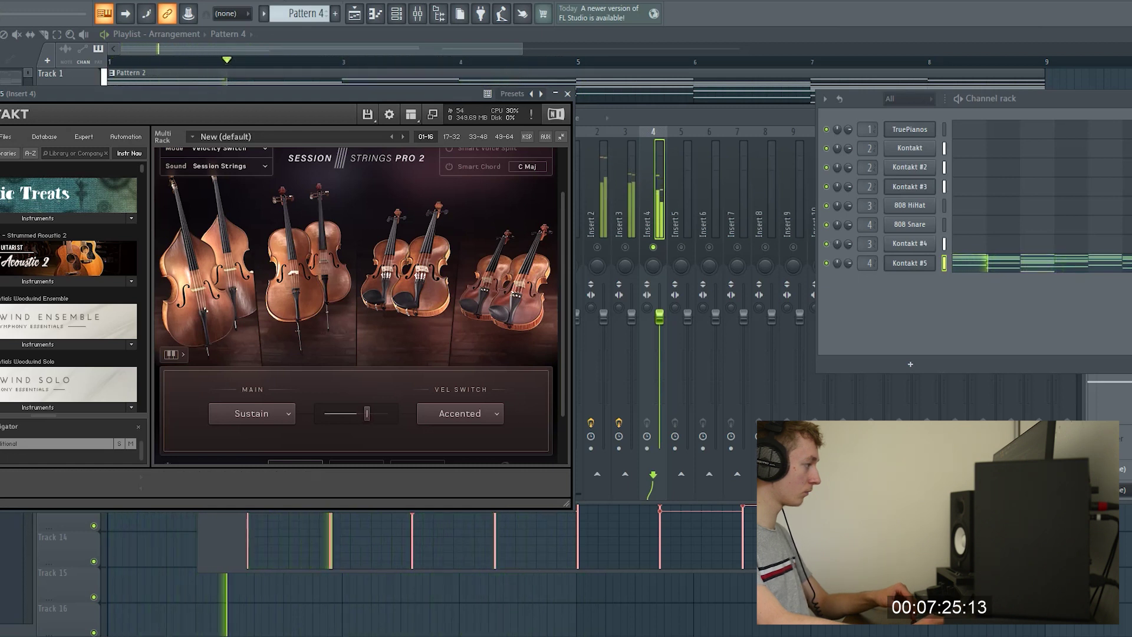
pyautogui.rightClick(653, 247)
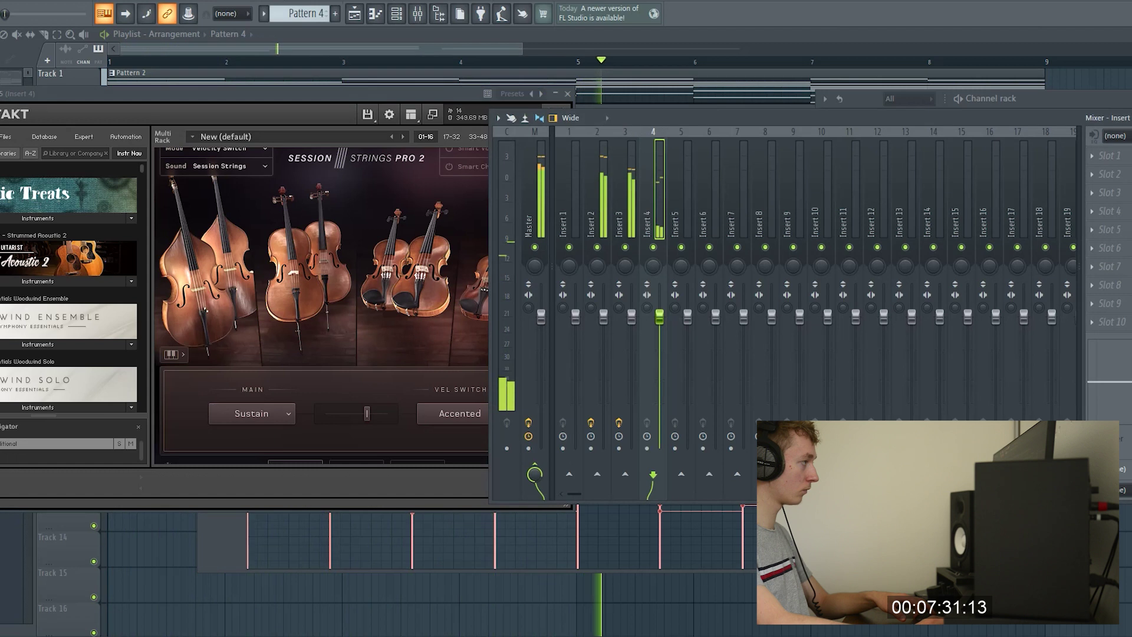
# Extend the Pattern 4 clip on Track 3 to bar 9 and play the arrangement.
pyautogui.press('F5')
pyautogui.press('space')
pyautogui.click(583, 157)
pyautogui.rightClick(583, 158)
pyautogui.moveTo(575, 158); pyautogui.dragTo(1047, 157)
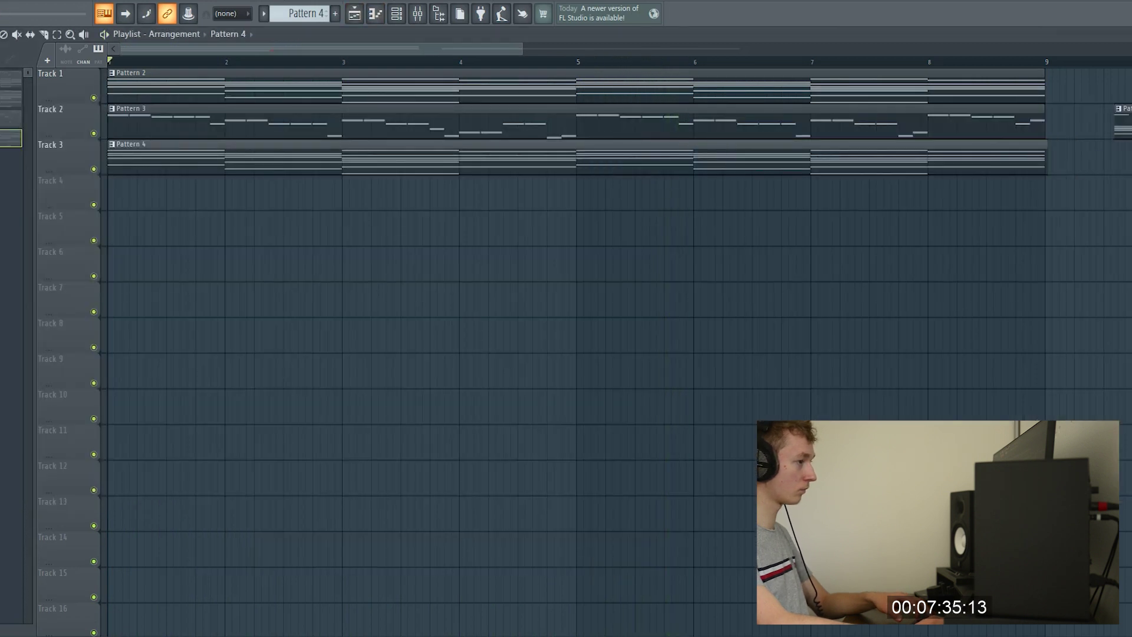
pyautogui.press('space')
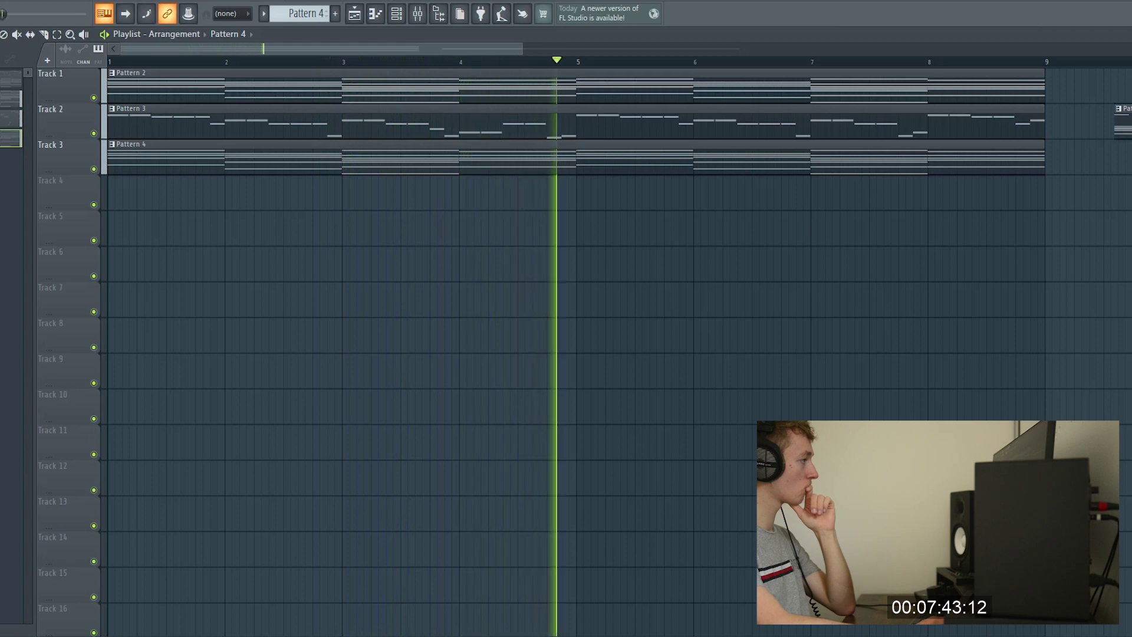
# Add Fruity Parametric EQ 2 to Insert 4, apply the 40Hz + 18kHz cut preset, and narrow both cutoffs while listening.
pyautogui.press('F9')
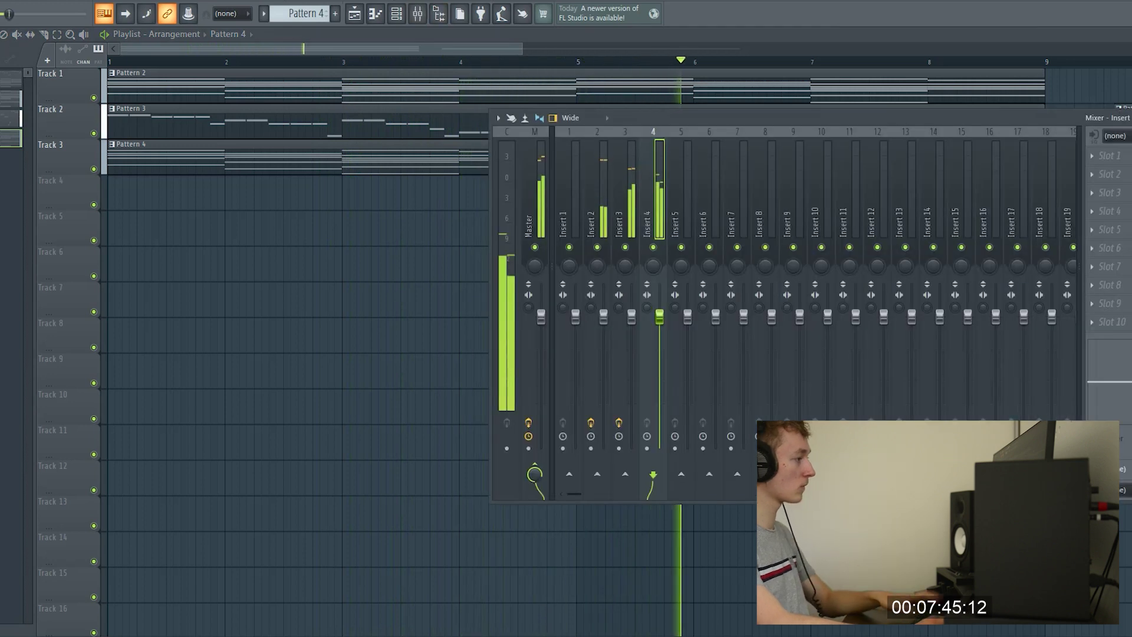
pyautogui.click(1109, 155)
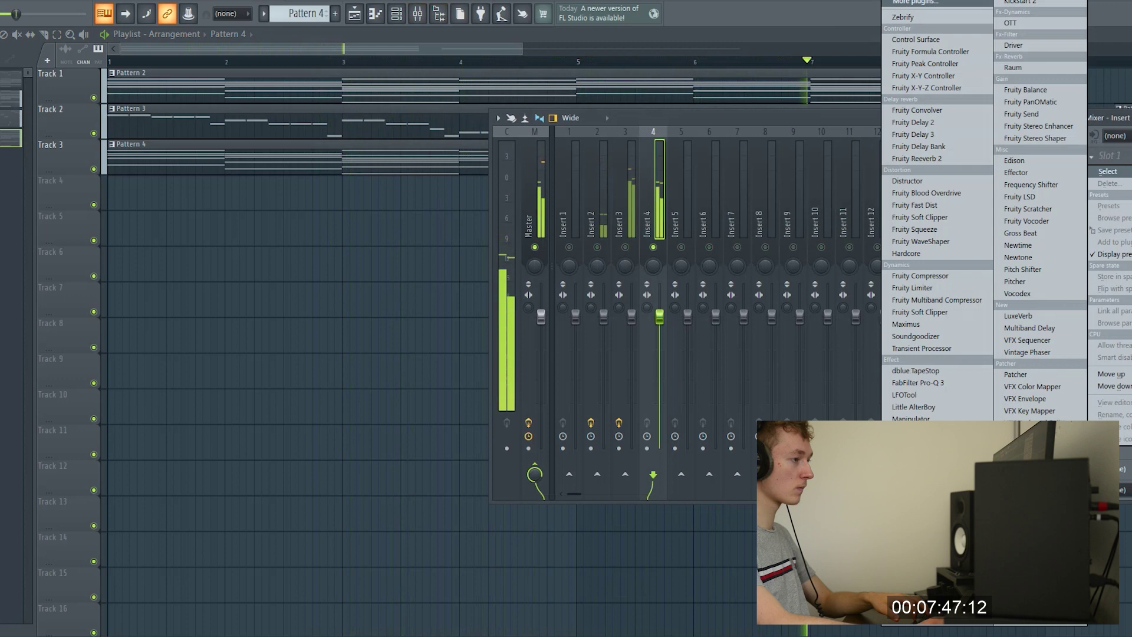
pyautogui.click(924, 557)
pyautogui.press('space')
pyautogui.click(347, 128)
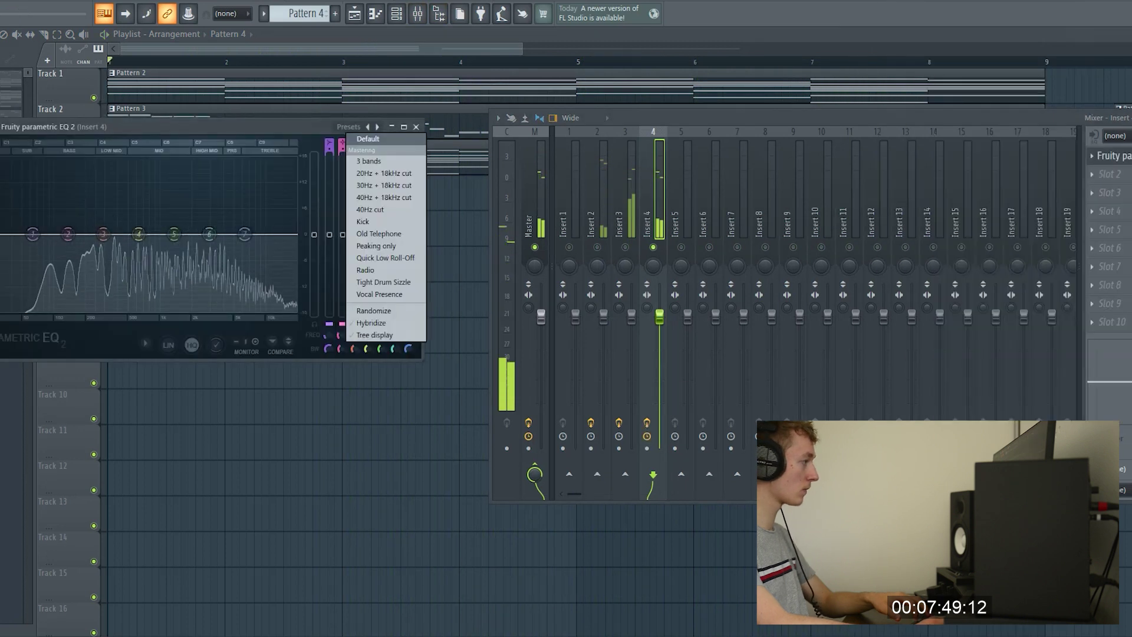
pyautogui.click(383, 197)
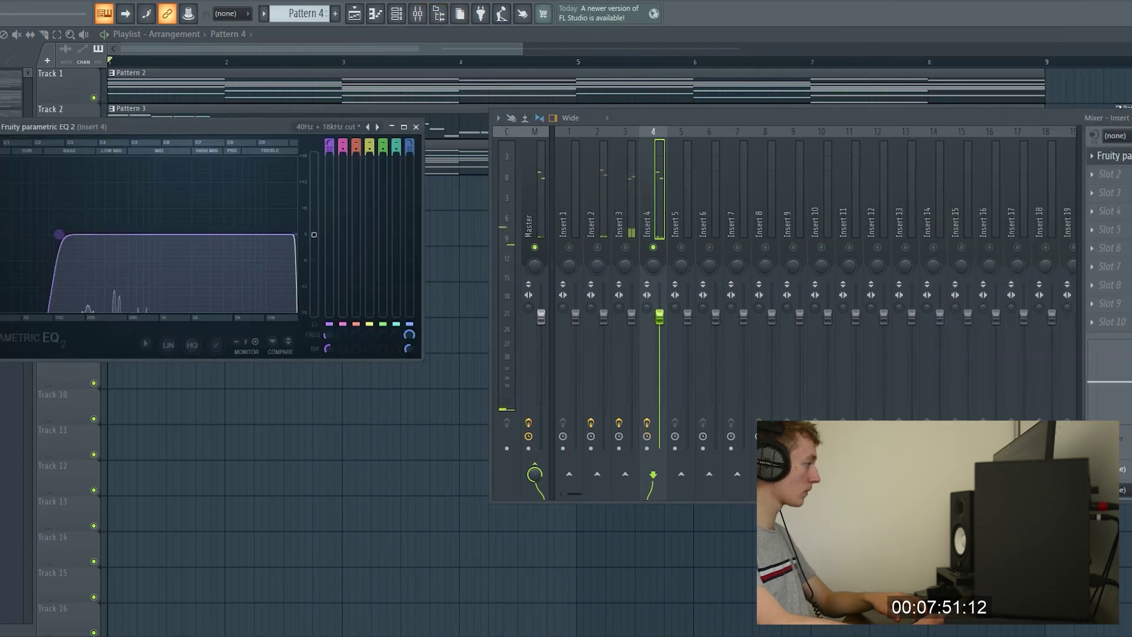
pyautogui.press('space')
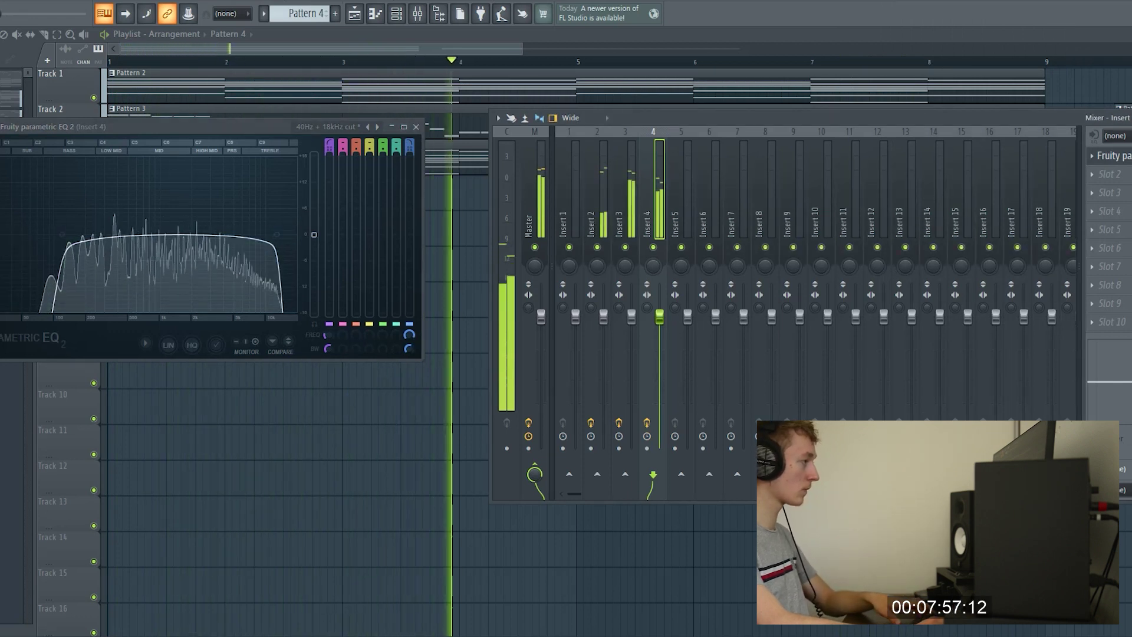
# Randomize the velocities of Kontakt #5's chord notes in Pattern 4 and slightly lower the Insert 4 fader.
pyautogui.press('F12')
pyautogui.press('F7')
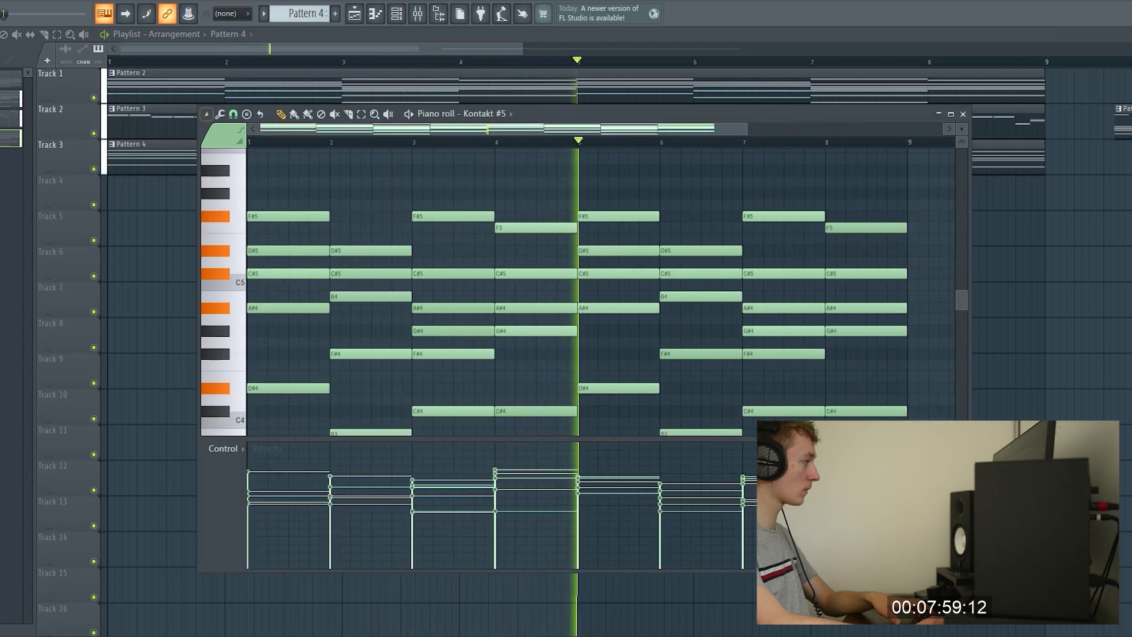
pyautogui.click(220, 115)
pyautogui.click(247, 331)
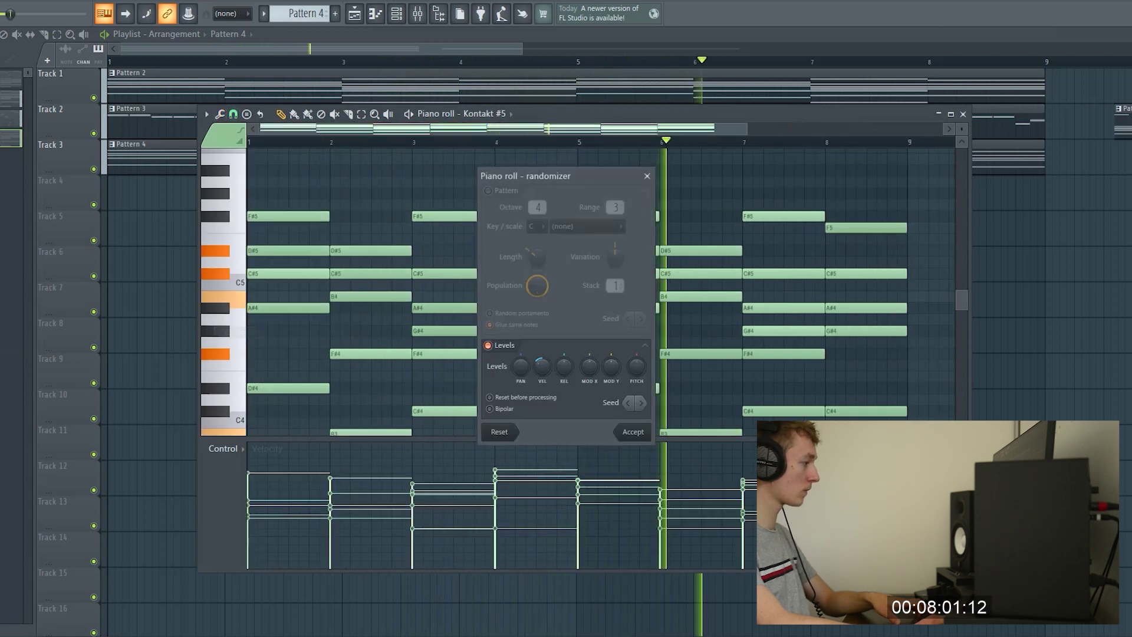
pyautogui.moveTo(542, 366); pyautogui.dragTo(541, 348)
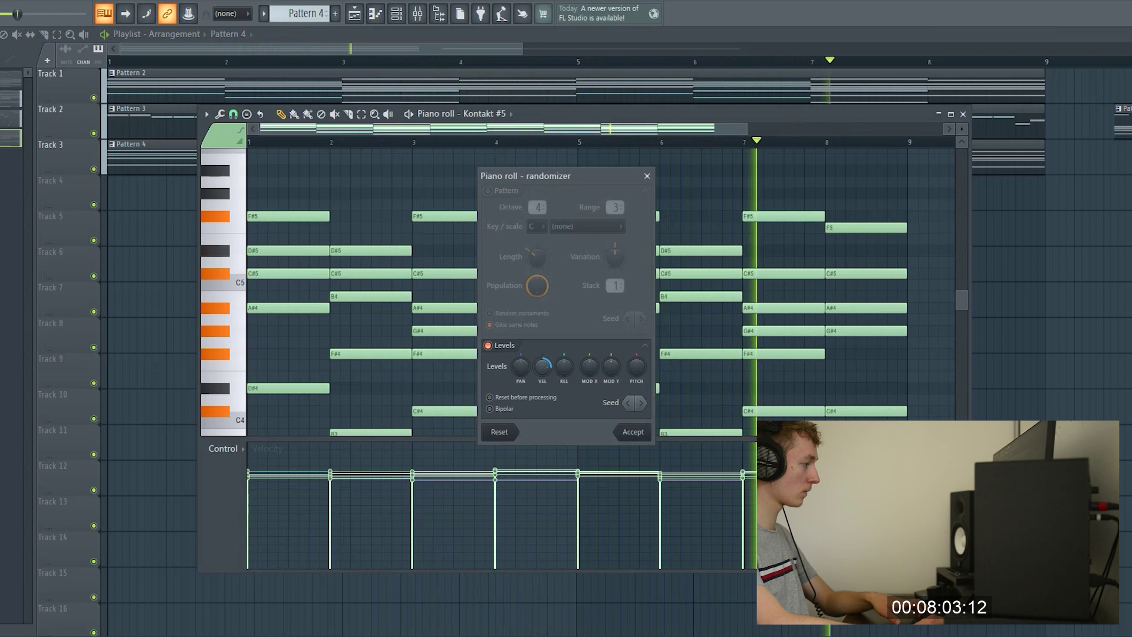
pyautogui.click(632, 432)
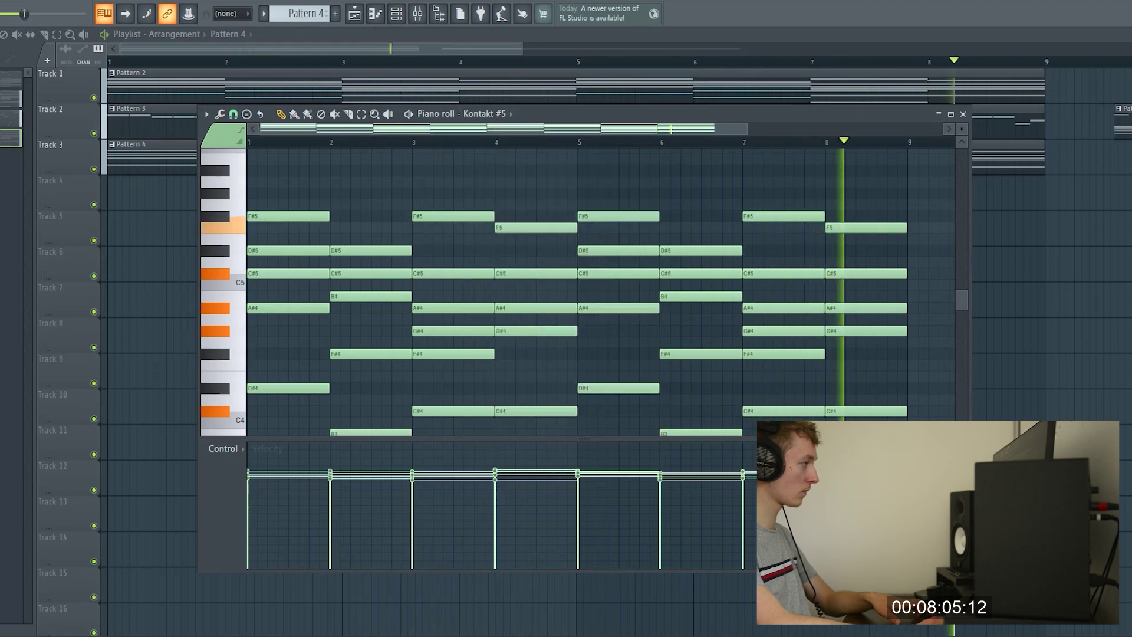
pyautogui.click(418, 13)
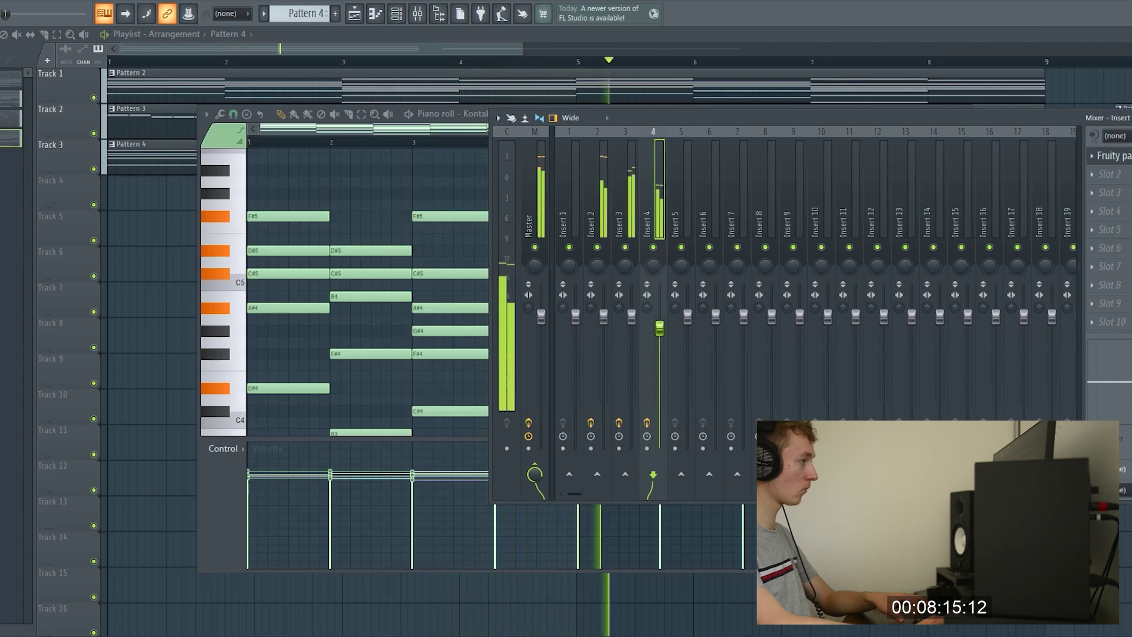
# Create Pattern 5 and place it at the start of Track 4, extending the clip to bar 5.
pyautogui.moveTo(521, 49); pyautogui.dragTo(478, 49)
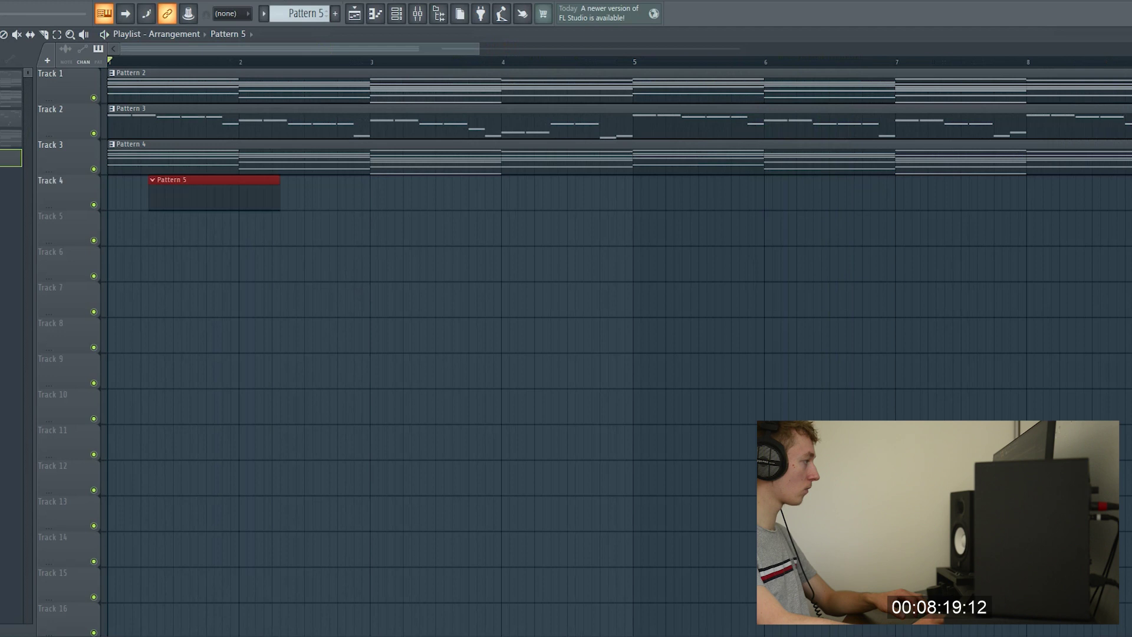
pyautogui.moveTo(237, 197); pyautogui.dragTo(476, 198)
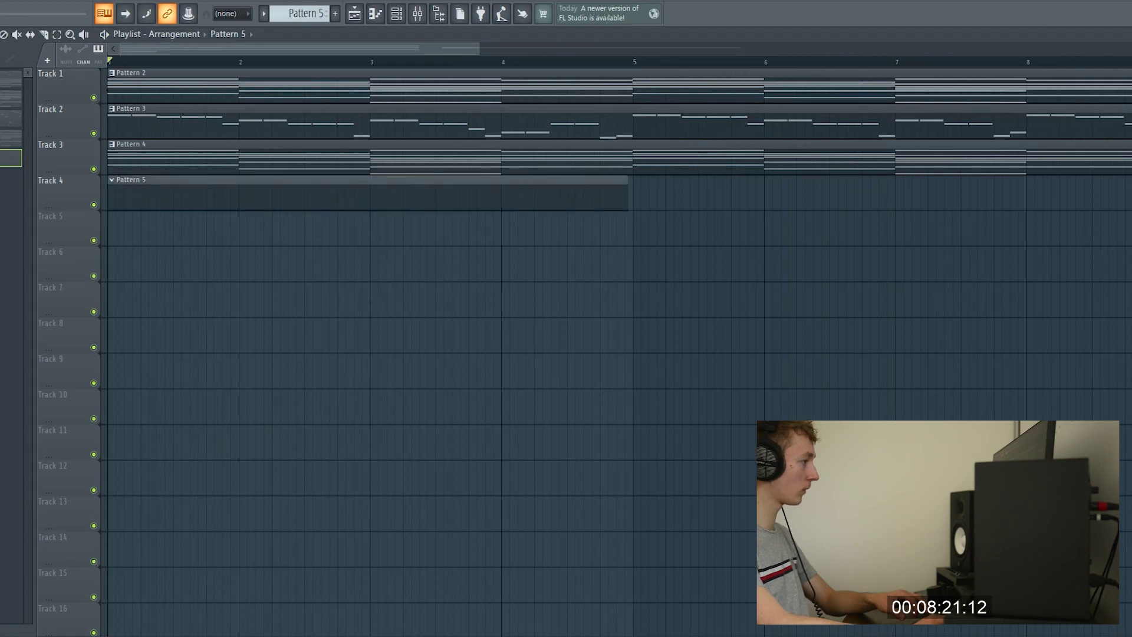
# Copy the lowest note of each of the first four Kontakt chords in Pattern 2, then return to Pattern 5.
pyautogui.press('F7')
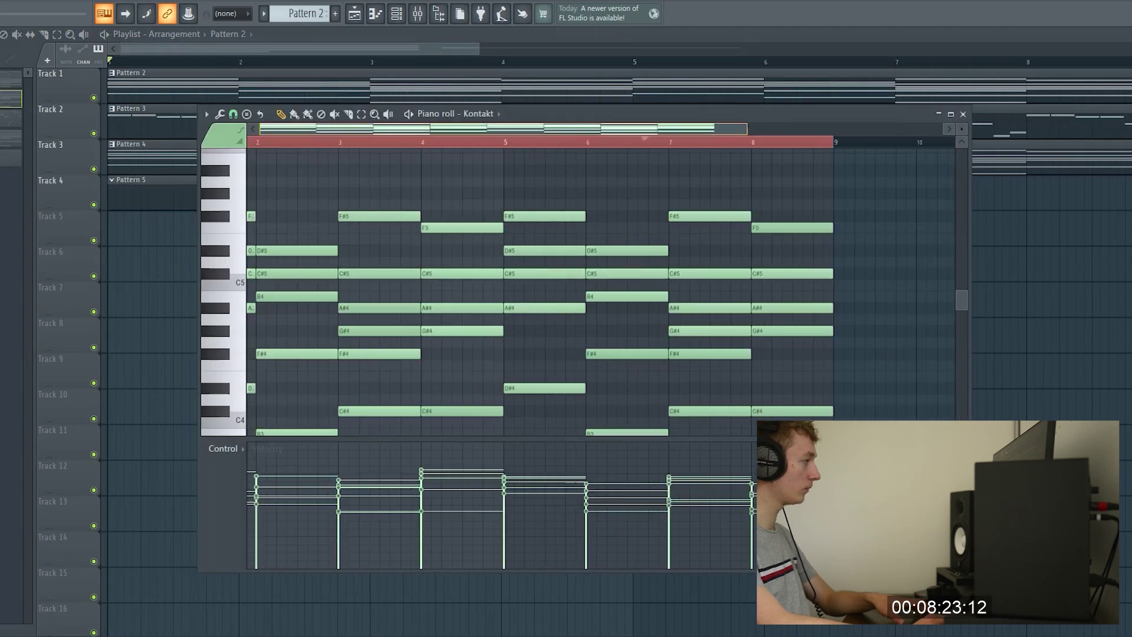
pyautogui.scroll(-3, 577, 292)
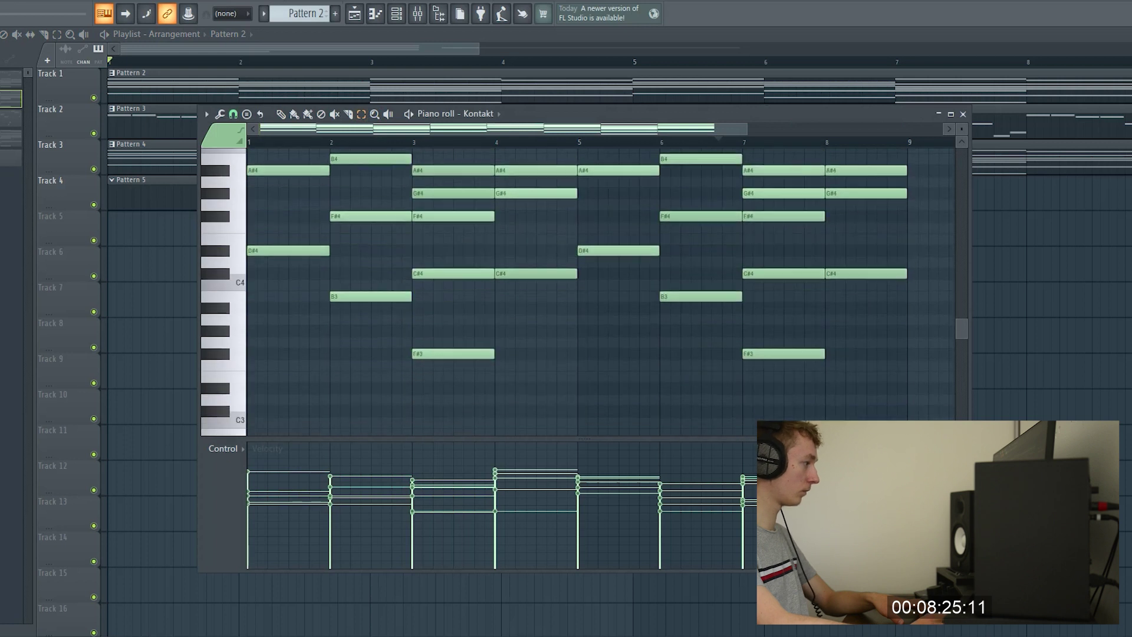
pyautogui.moveTo(290, 246); pyautogui.dragTo(384, 312)
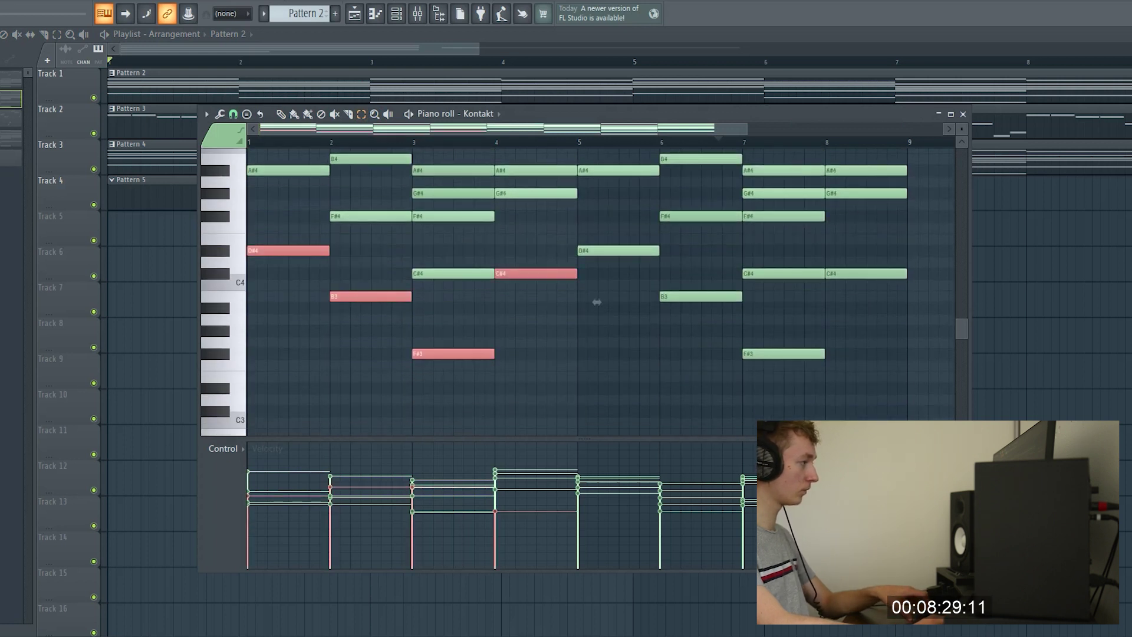
pyautogui.press('F7')
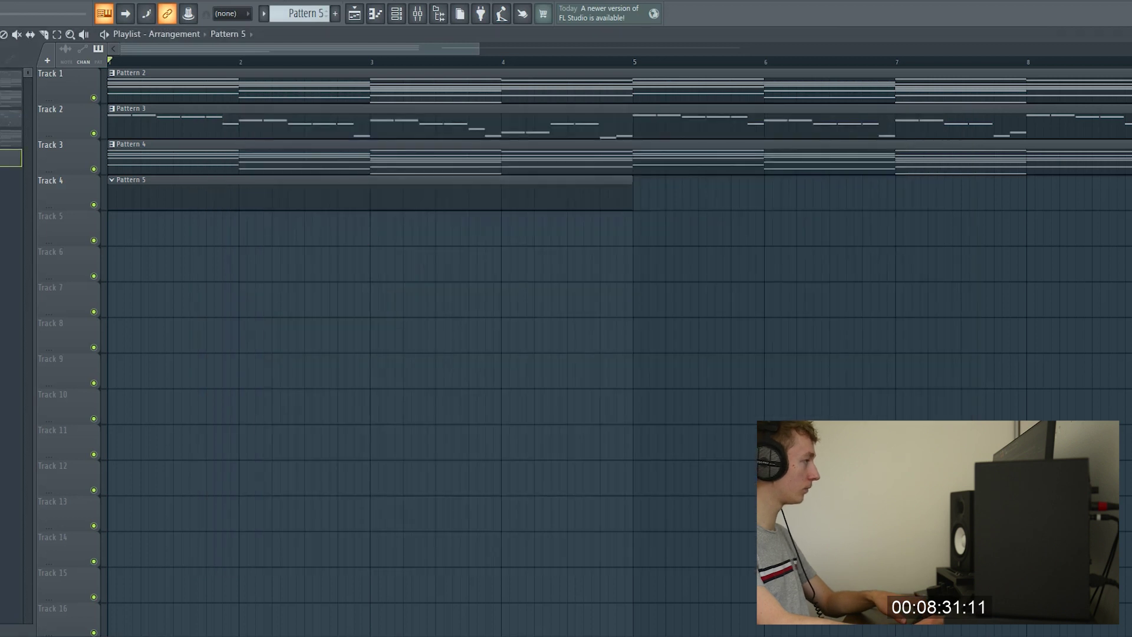
# Add a Nexus channel for Pattern 5 and choose the Basic Sine preset from the Bass category.
pyautogui.press('F6')
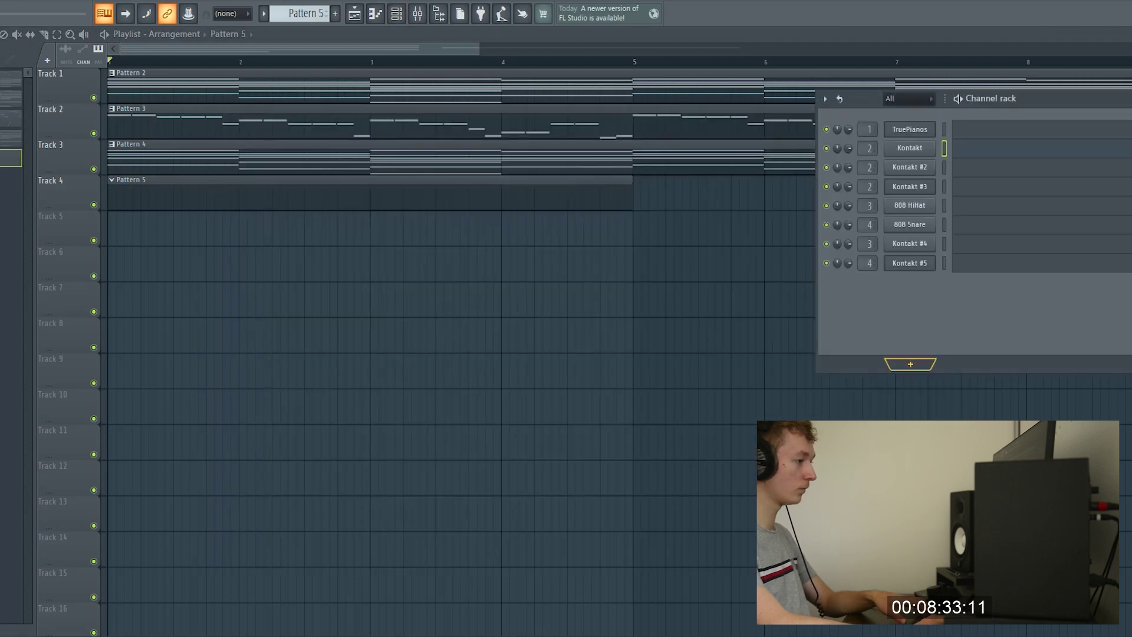
pyautogui.click(910, 363)
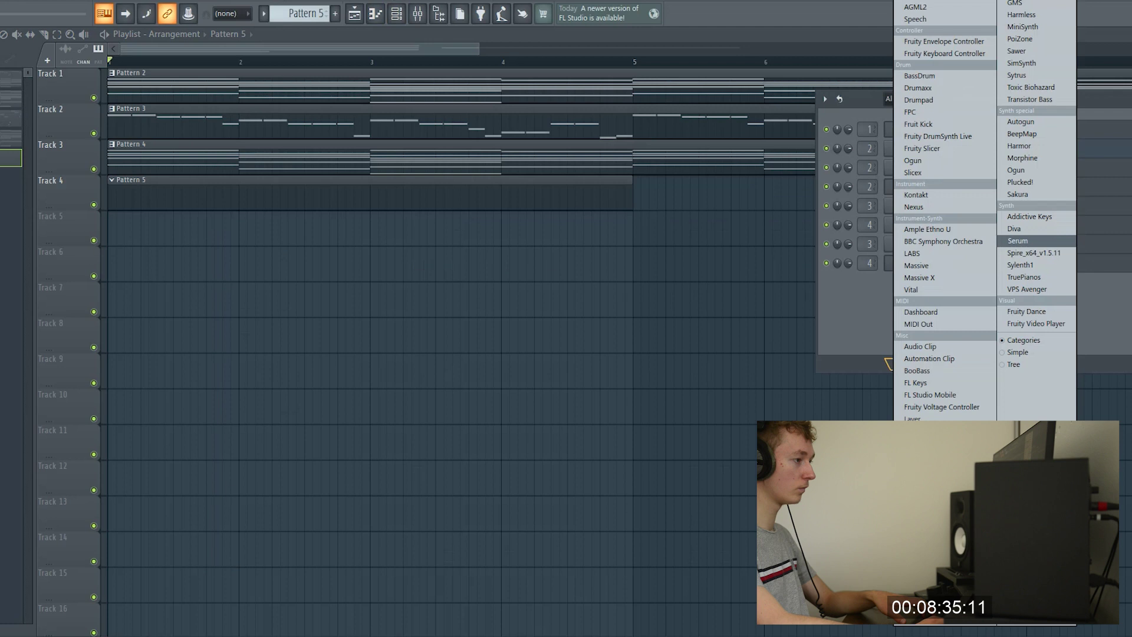
pyautogui.click(914, 206)
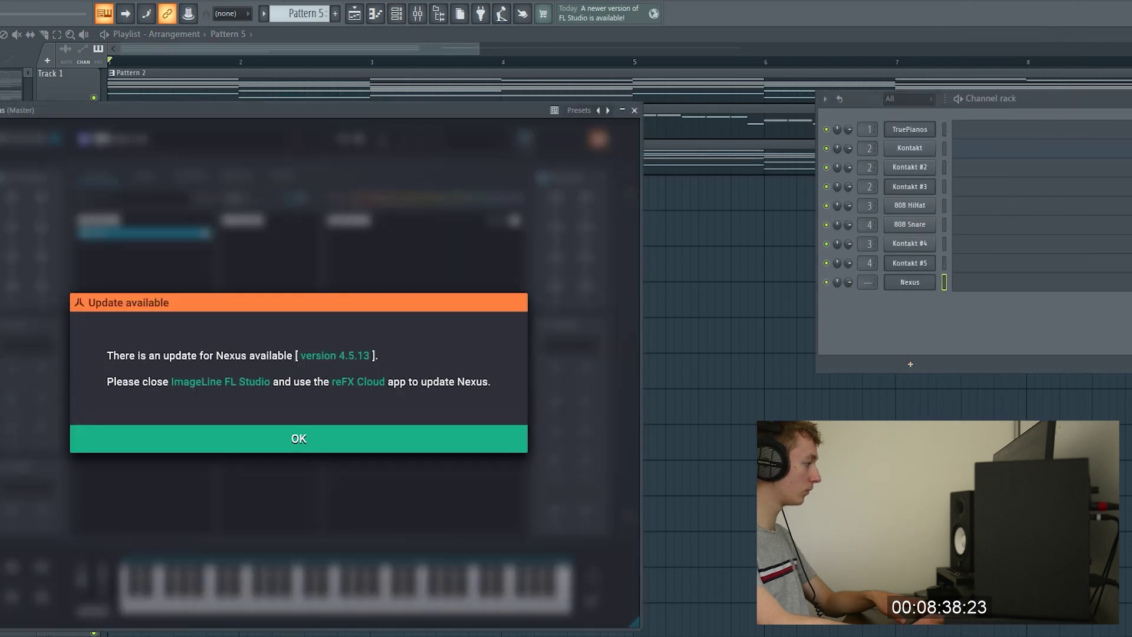
pyautogui.click(396, 430)
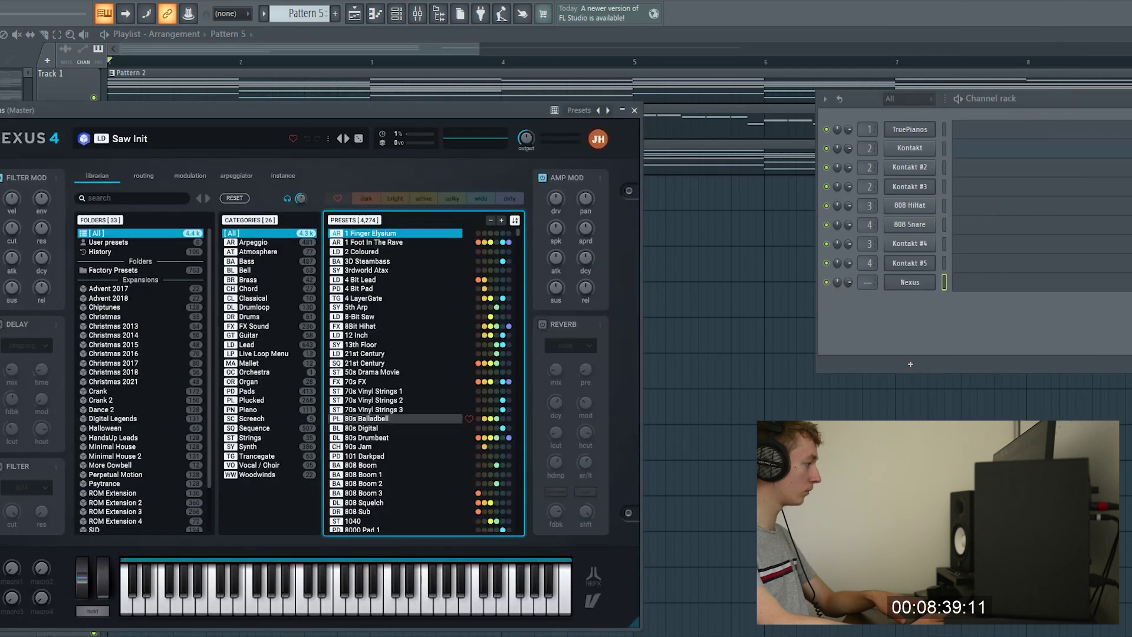
pyautogui.click(263, 261)
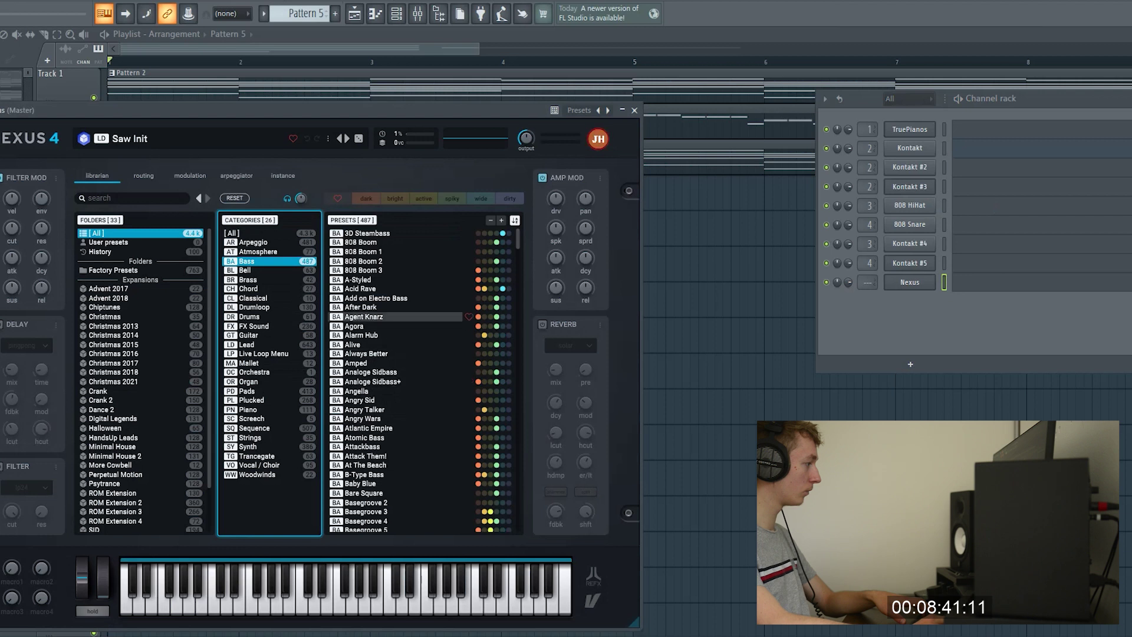
pyautogui.scroll(-5, 395, 405)
pyautogui.click(395, 432)
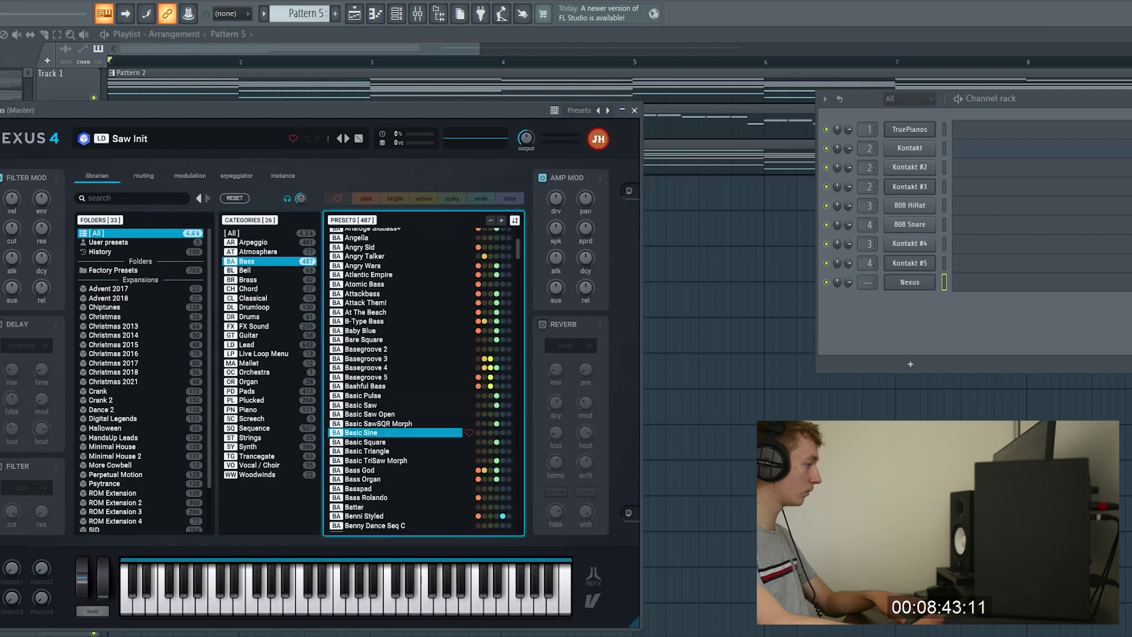
# Paste the copied root notes into Nexus's piano roll in Pattern 5 and play the arrangement.
pyautogui.press('F5')
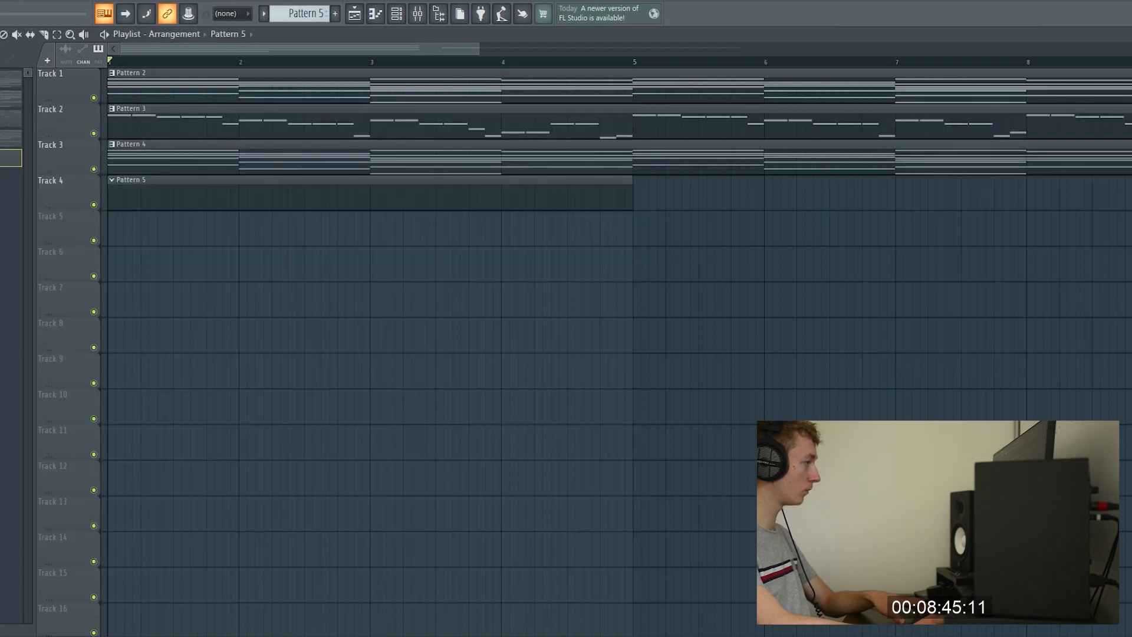
pyautogui.press('F7')
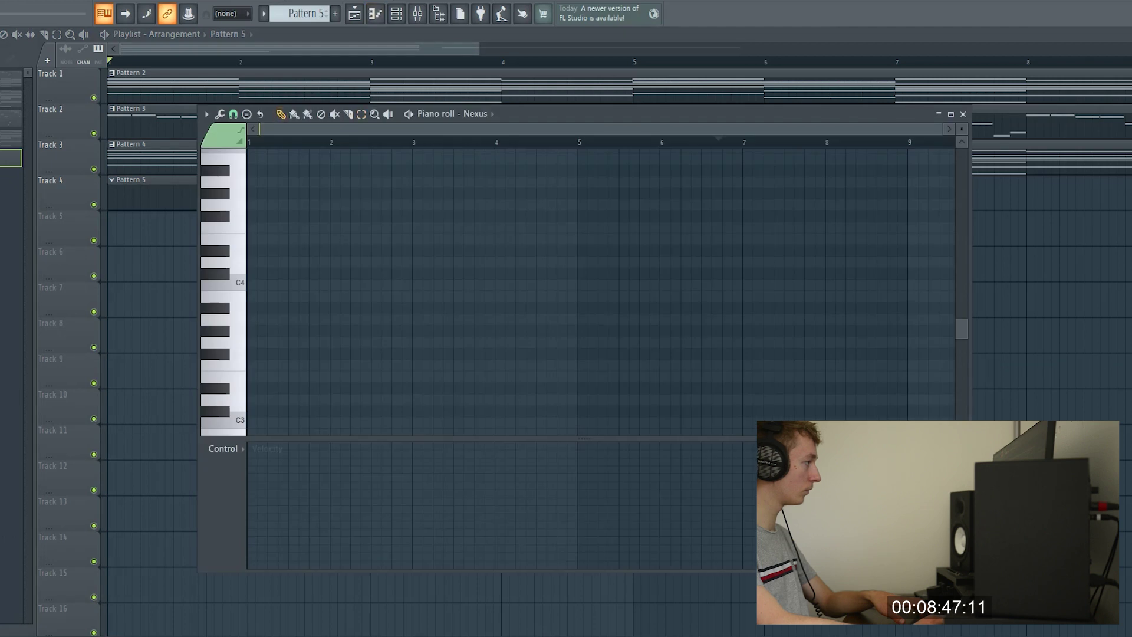
pyautogui.hotkey('ctrl', 'v')
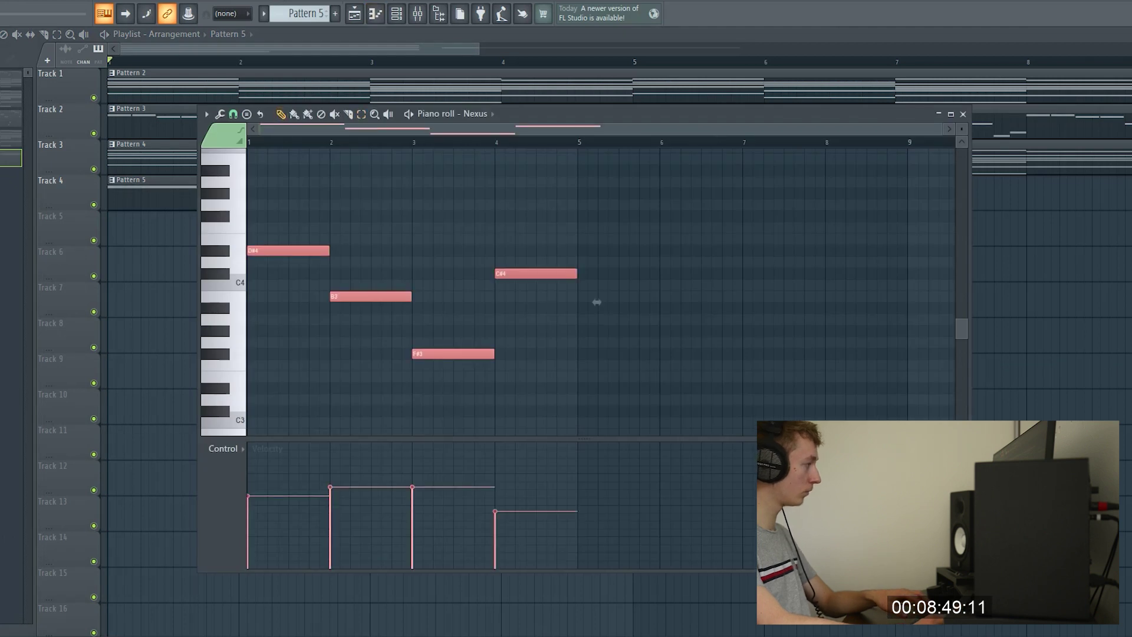
pyautogui.press('space')
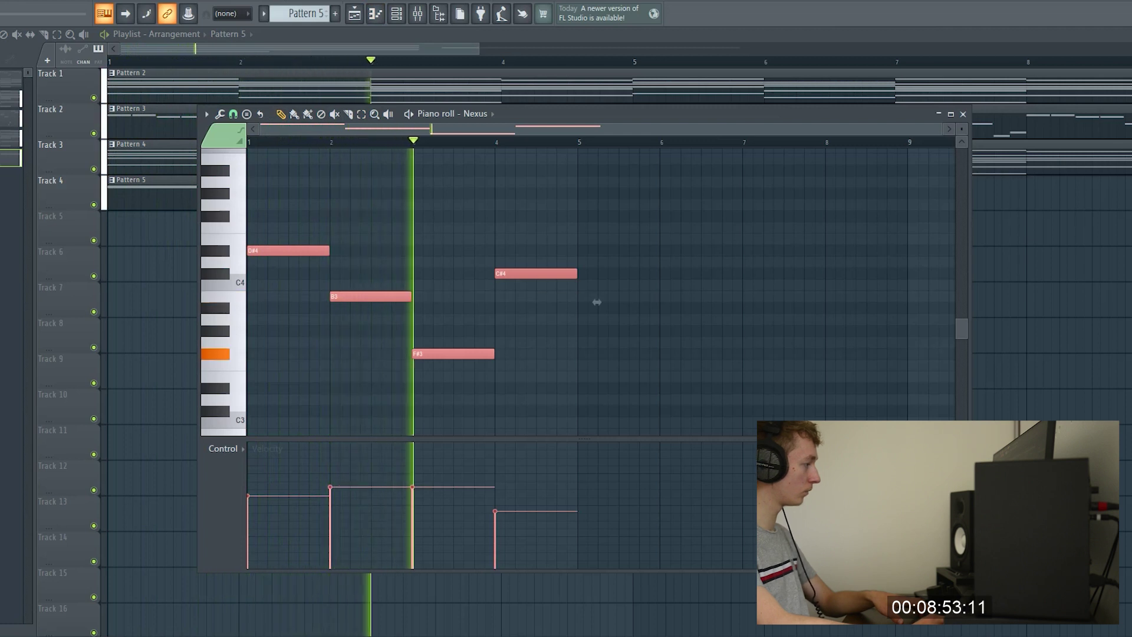
# Raise the F#3 bass note in bar 3 of the Nexus part by one octave to F#4.
pyautogui.press('c')
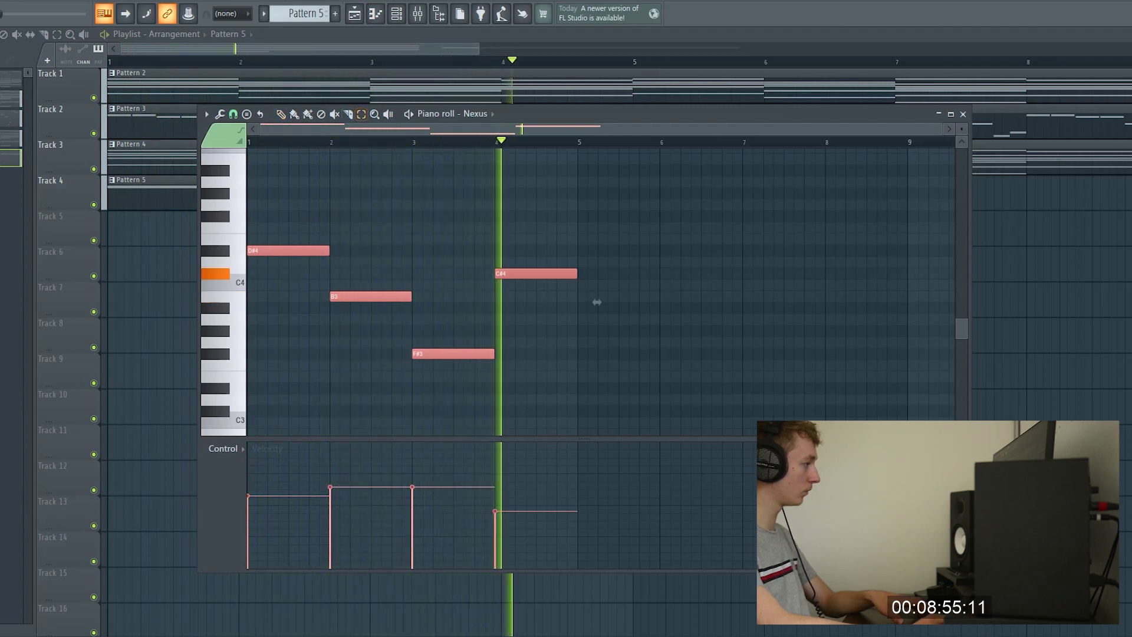
pyautogui.keyDown('ctrl'); pyautogui.click(597, 302); pyautogui.keyUp('ctrl')
pyautogui.keyDown('ctrl'); pyautogui.click(453, 354); pyautogui.keyUp('ctrl')
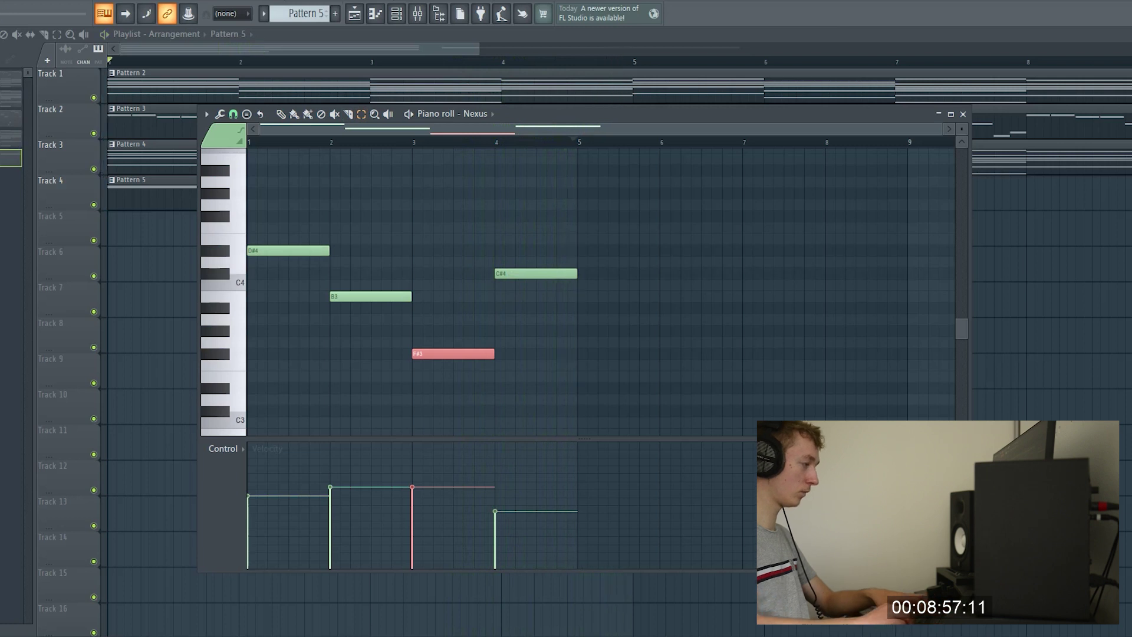
pyautogui.hotkey('ctrl', 'Up')
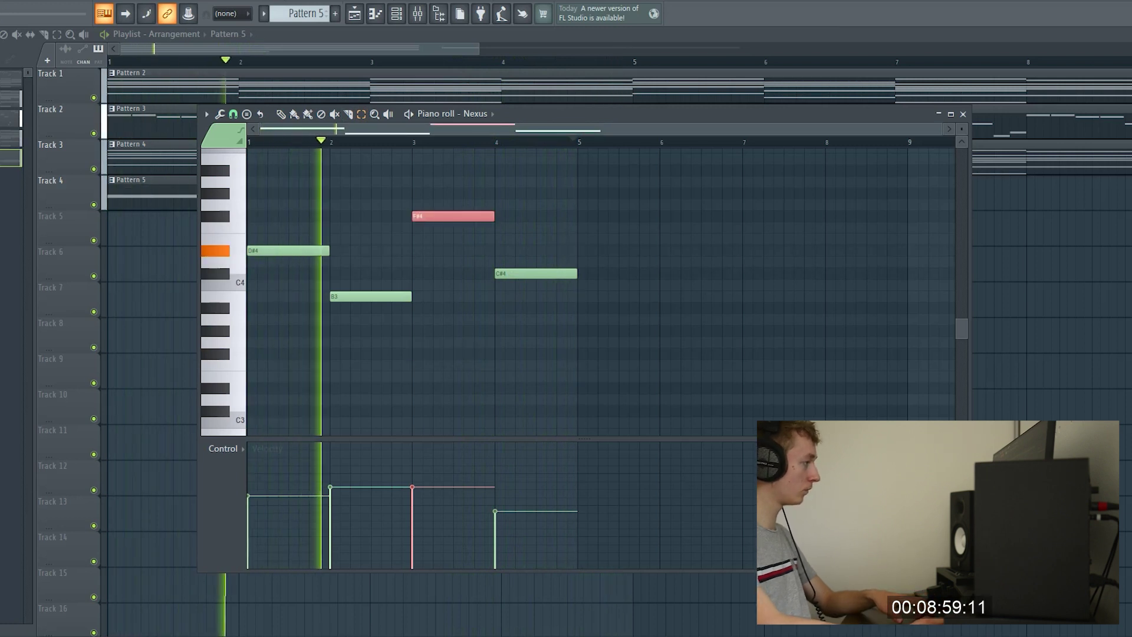
# Clear the note selection and add a second Pattern 5 clip on Track 4, starting at bar 5.
pyautogui.hotkey('ctrl', 'd')
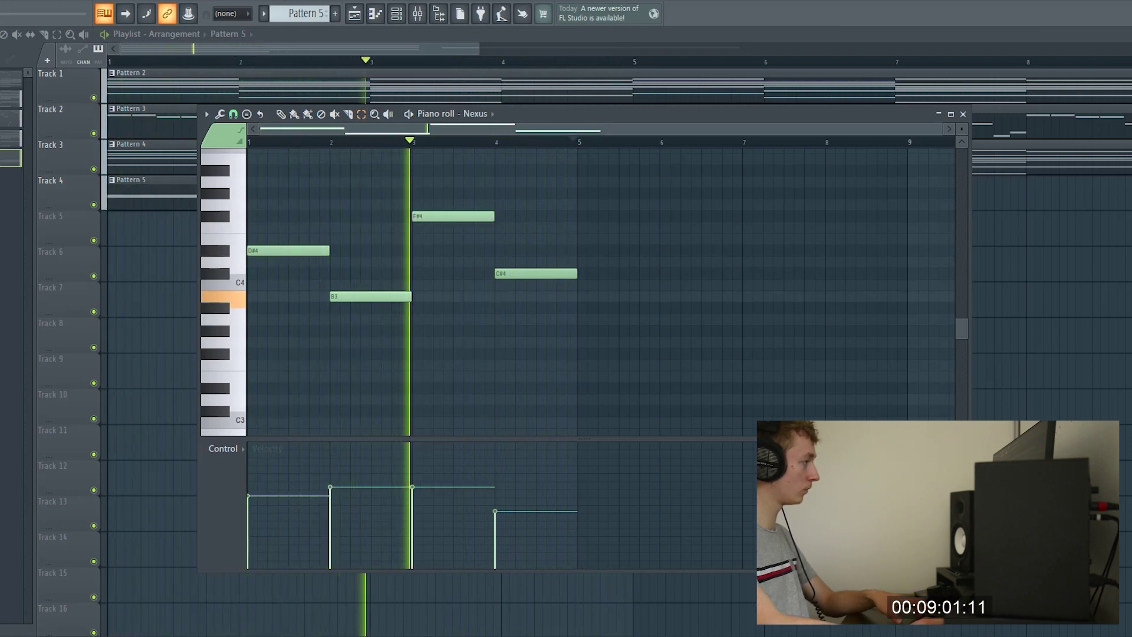
pyautogui.click(155, 158)
pyautogui.click(154, 193)
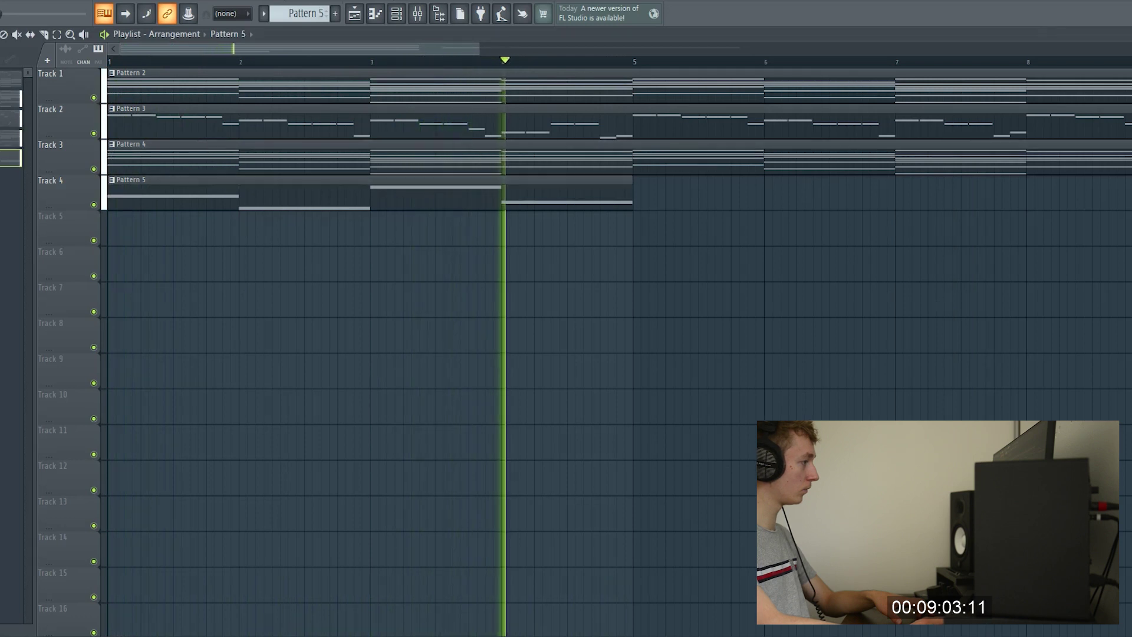
pyautogui.click(666, 193)
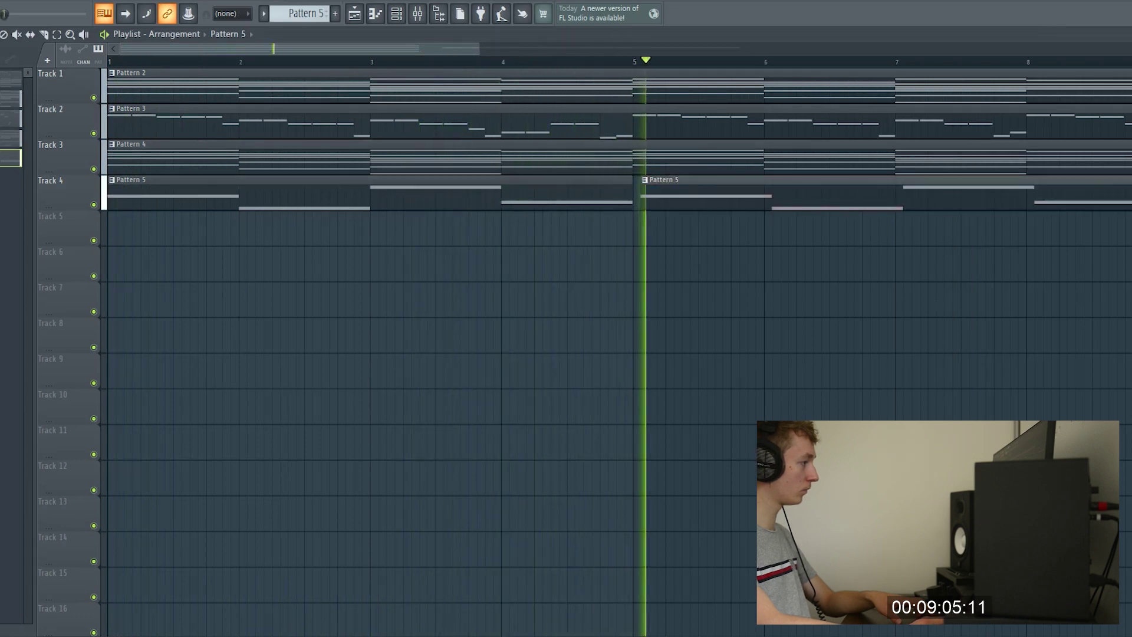
# Turn each one-bar Nexus bass note in Pattern 5 into eight repeated eighth notes and play the arrangement.
pyautogui.press('F7')
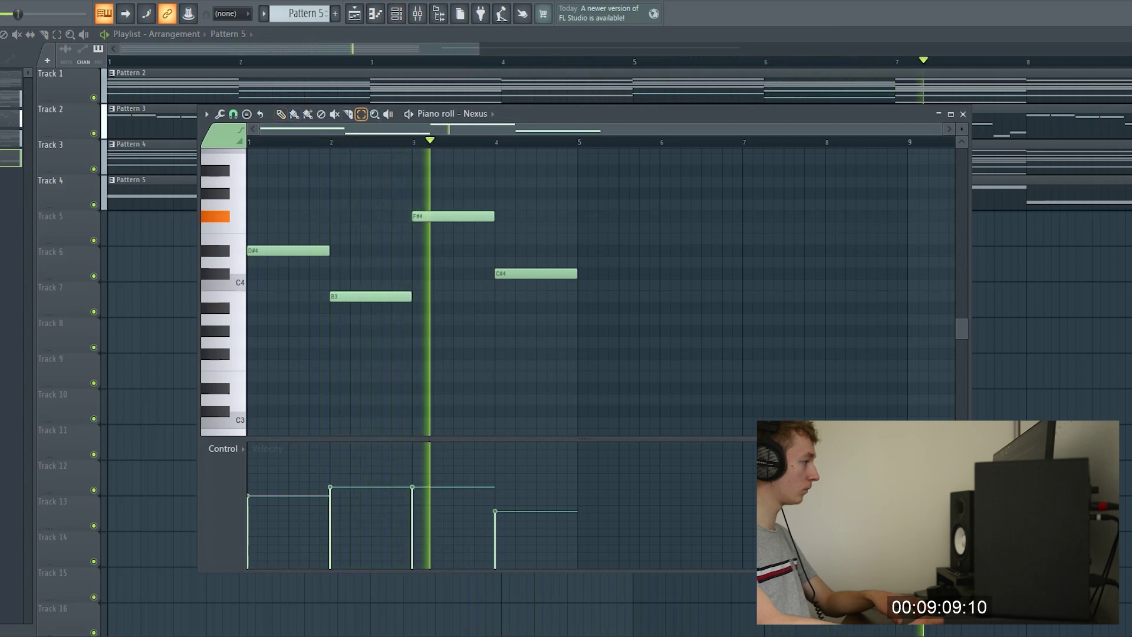
pyautogui.hotkey('ctrl', 'a')
pyautogui.press('space')
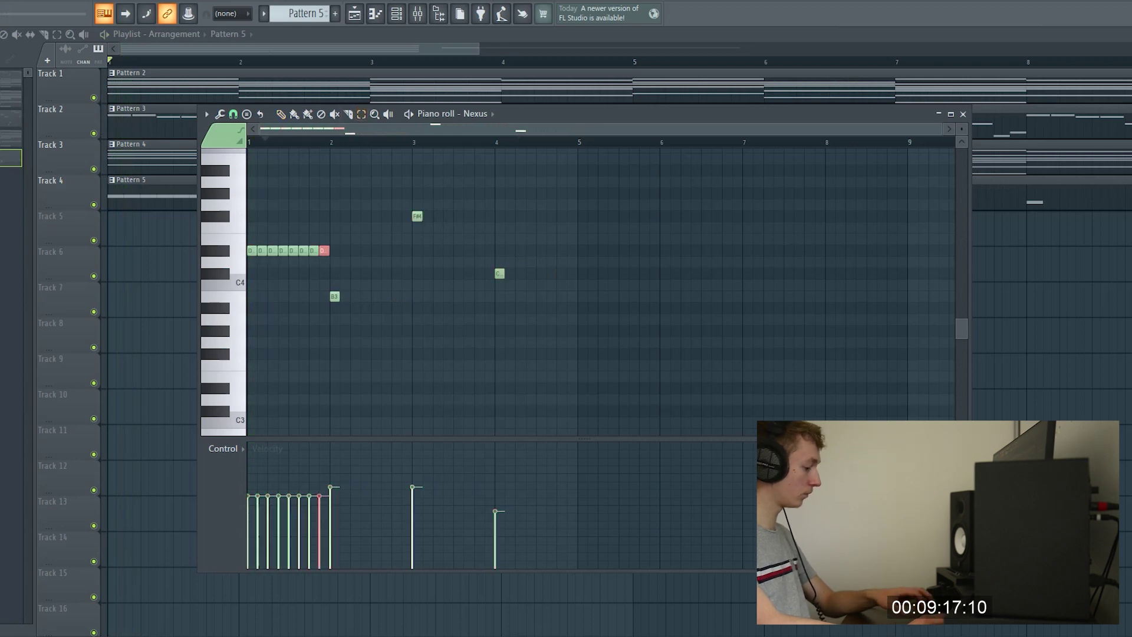
pyautogui.press('space')
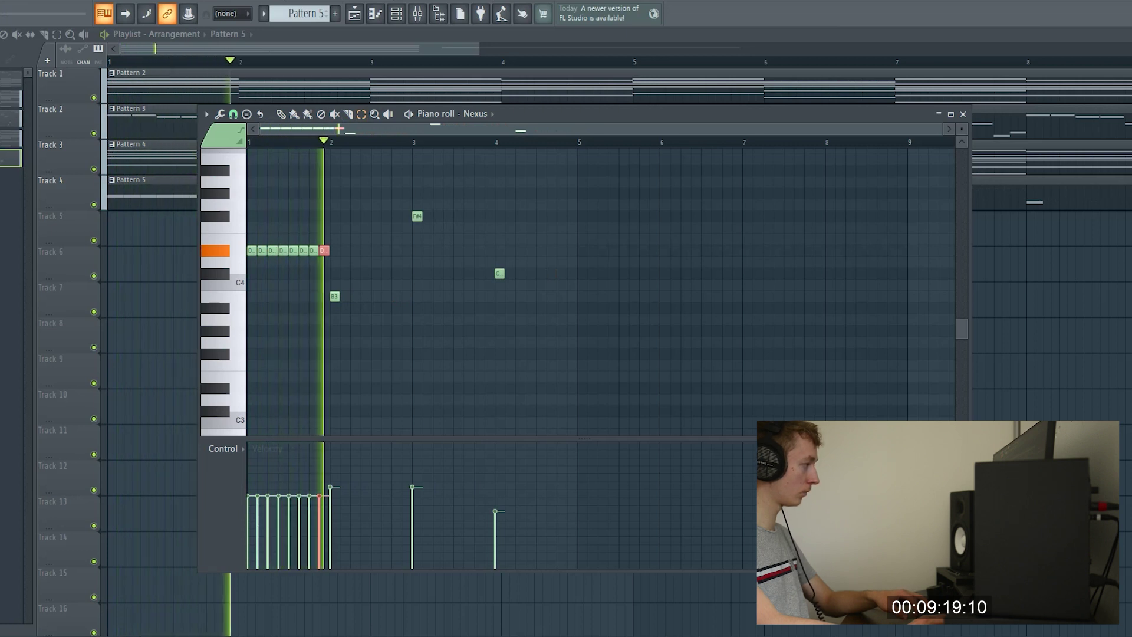
pyautogui.press('space')
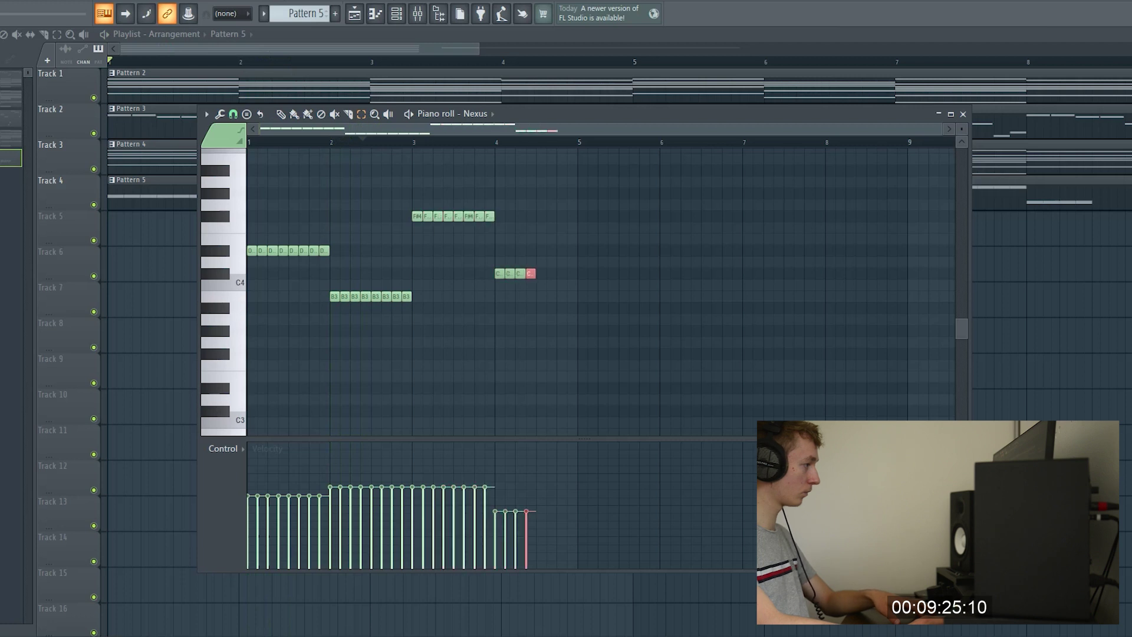
pyautogui.hotkey('ctrl', 'b')
pyautogui.press('space')
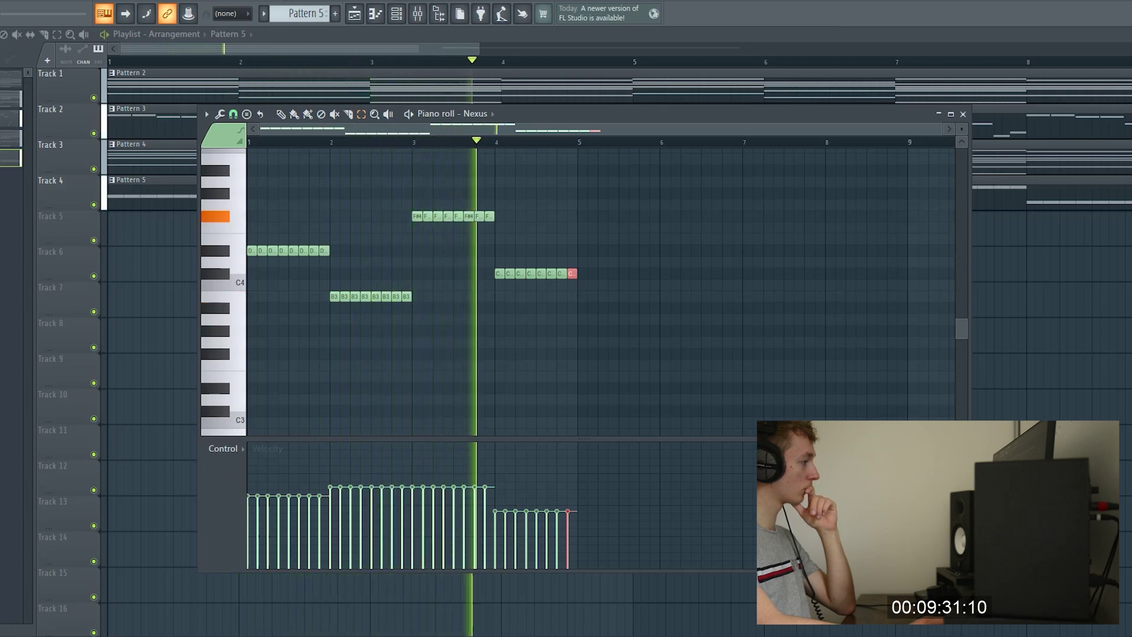
pyautogui.hotkey('ctrl', 'd')
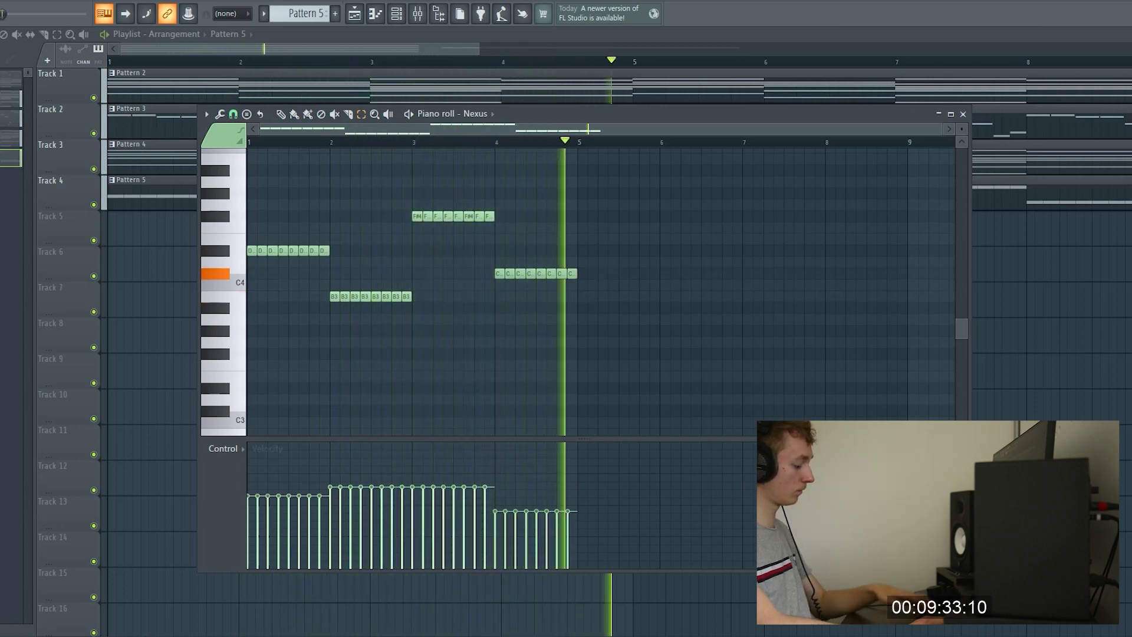
pyautogui.press('F7')
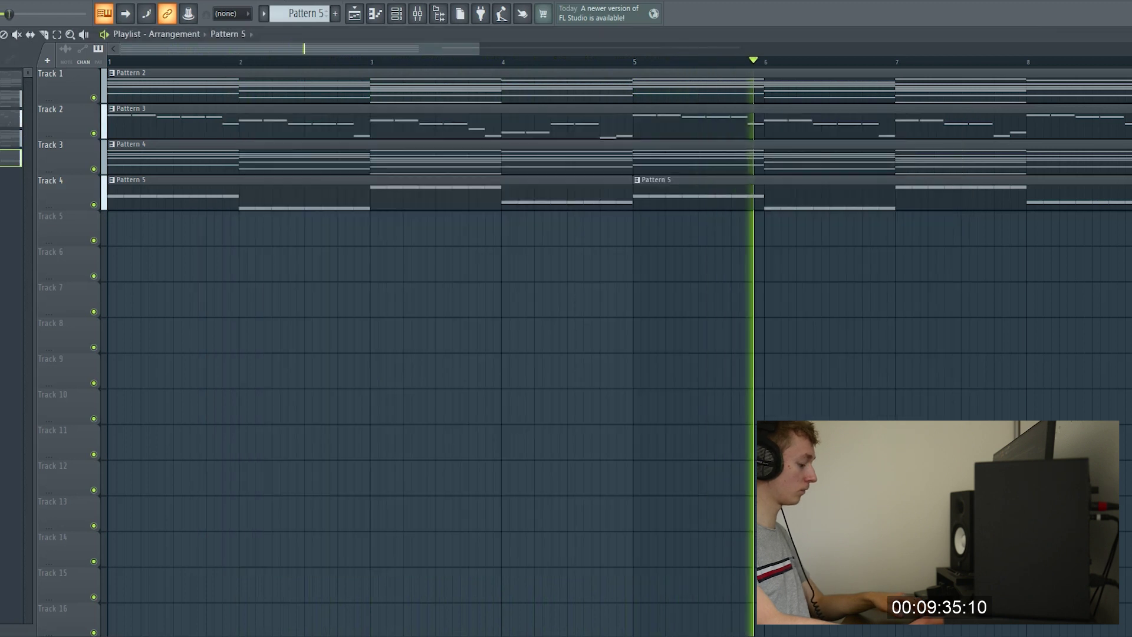
pyautogui.press('F7')
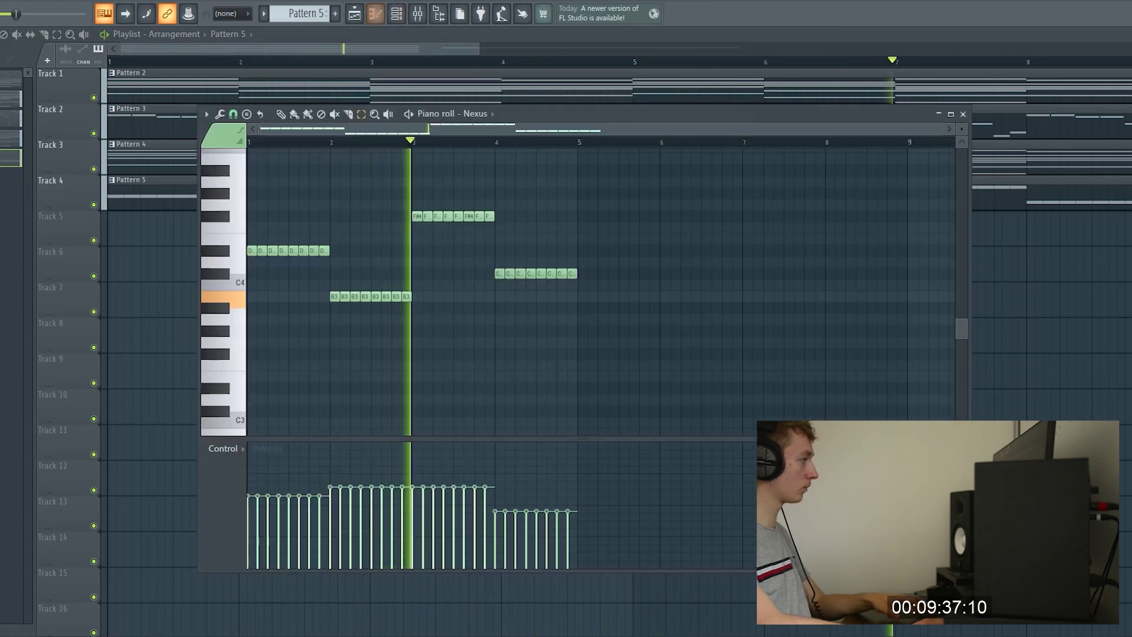
pyautogui.press('F7')
pyautogui.press('F4')
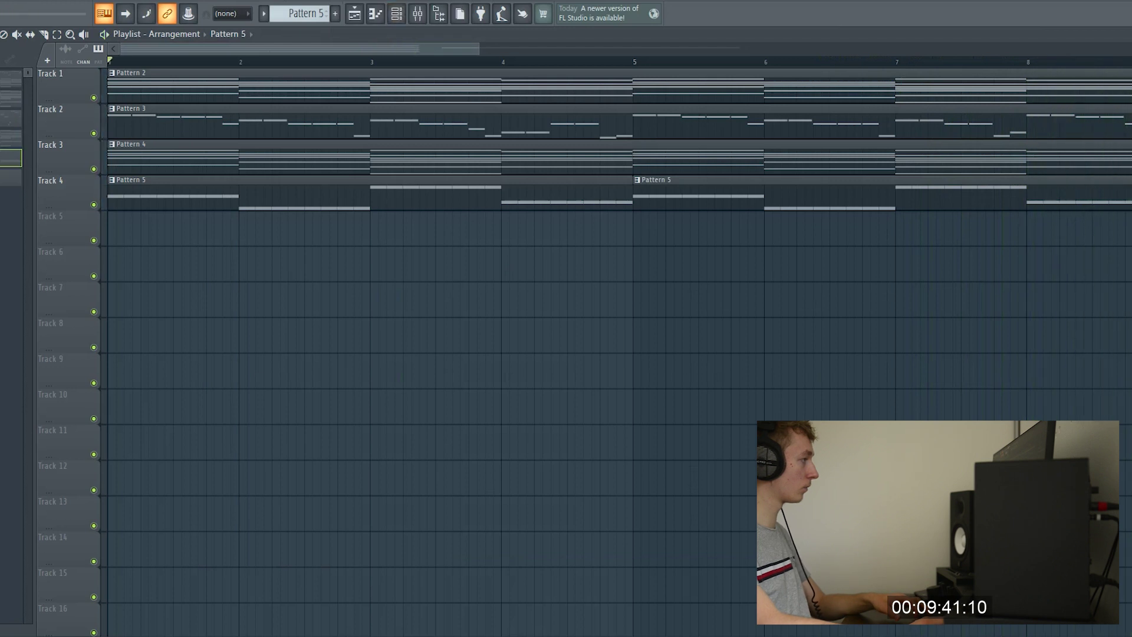
# Route Nexus to mixer track 5, and clone the channel with the same bass notes pasted into the clone.
pyautogui.press('F6')
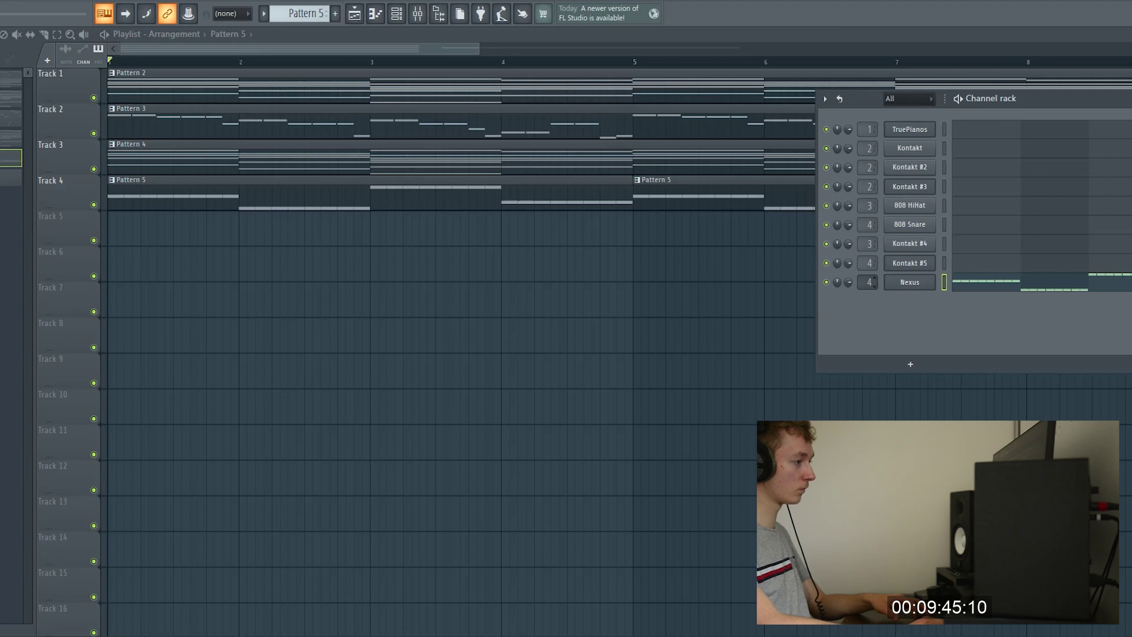
pyautogui.rightClick(910, 282)
pyautogui.click(966, 404)
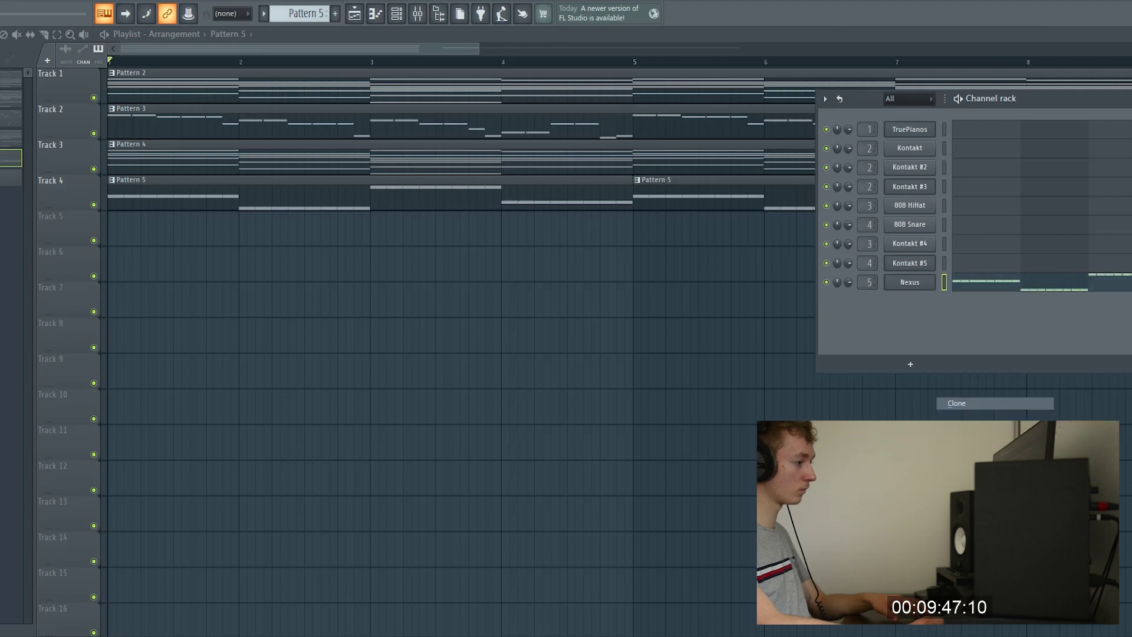
pyautogui.press('F7')
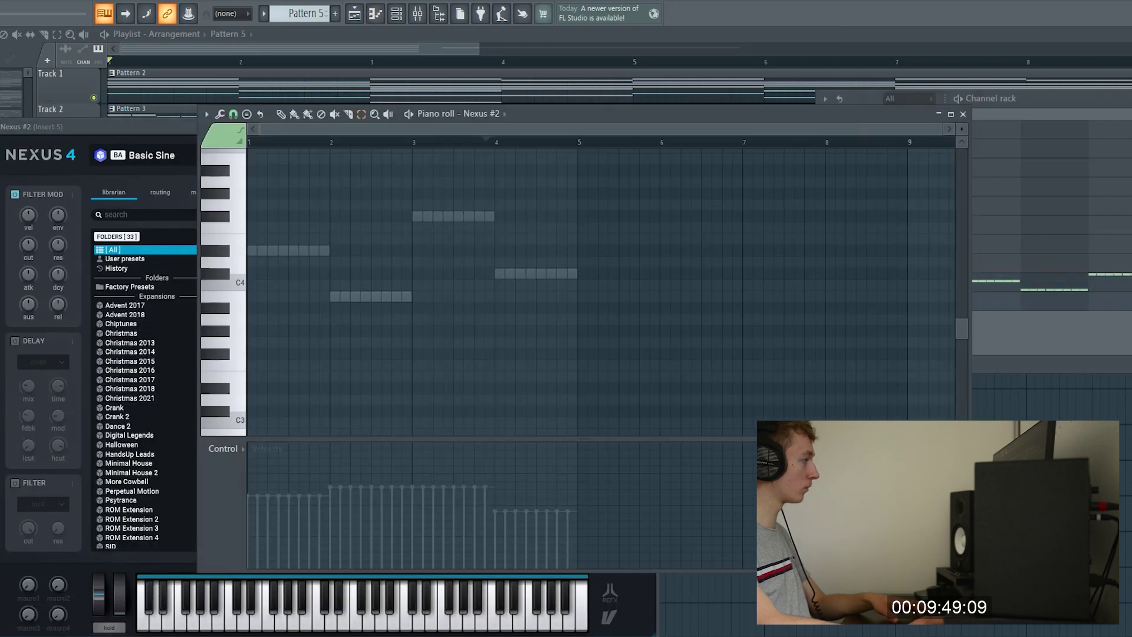
pyautogui.hotkey('ctrl', 'v')
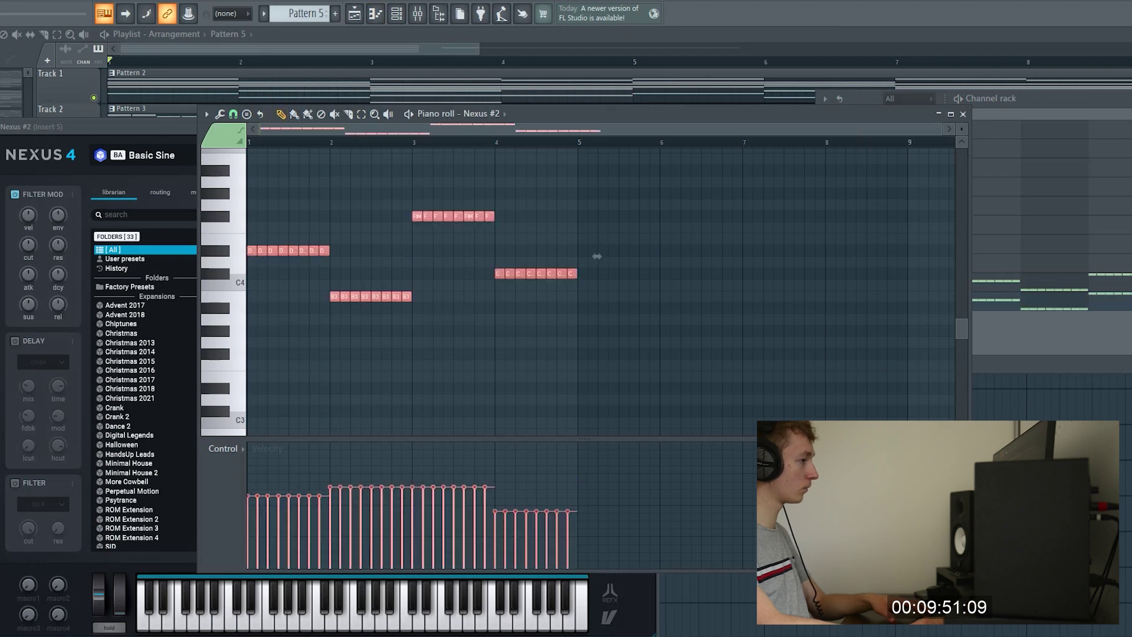
# Replace the cloned Nexus channel with FLEX, using the 5String BopBass Picked preset from the bass guitars pack, and play it.
pyautogui.press('F6')
pyautogui.rightClick(931, 298)
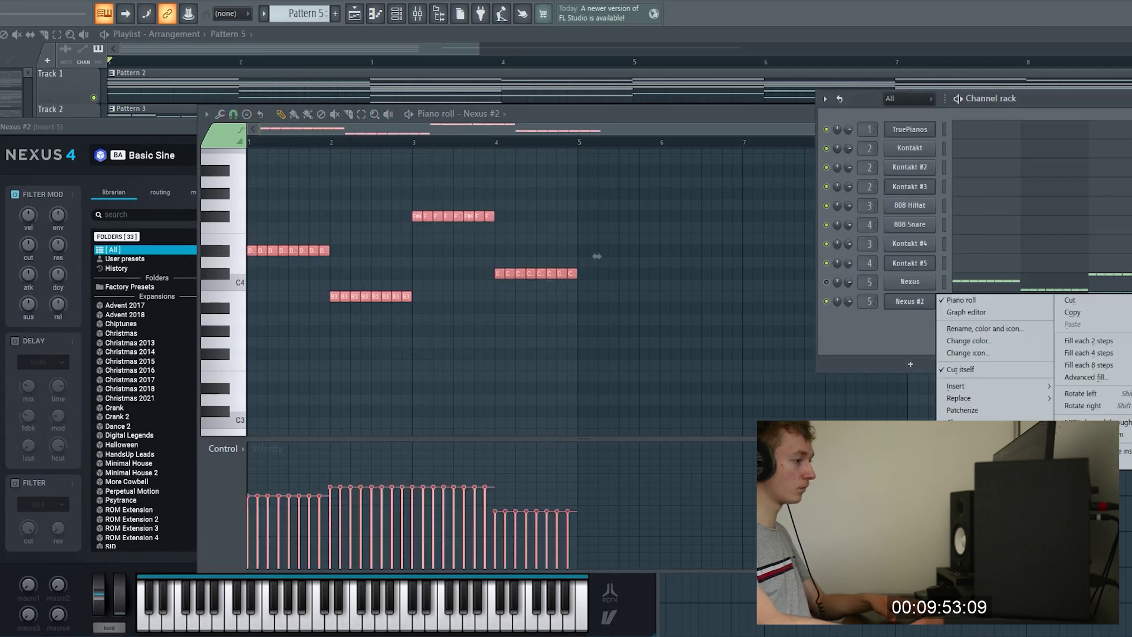
pyautogui.moveTo(960, 398)
pyautogui.click(1076, 207)
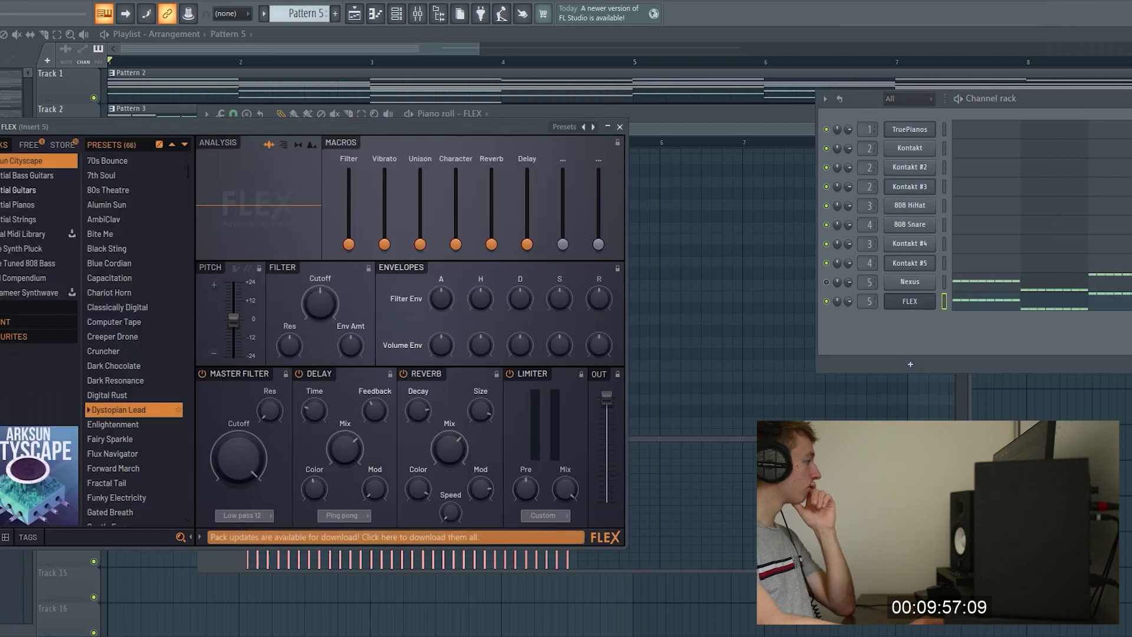
pyautogui.click(32, 176)
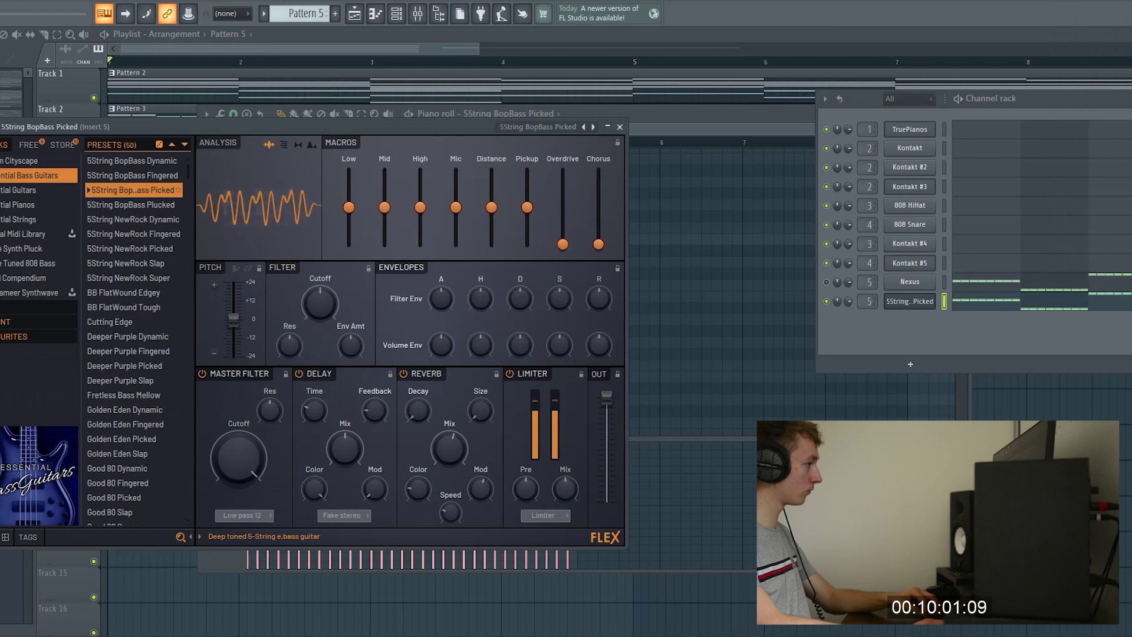
pyautogui.press('F7')
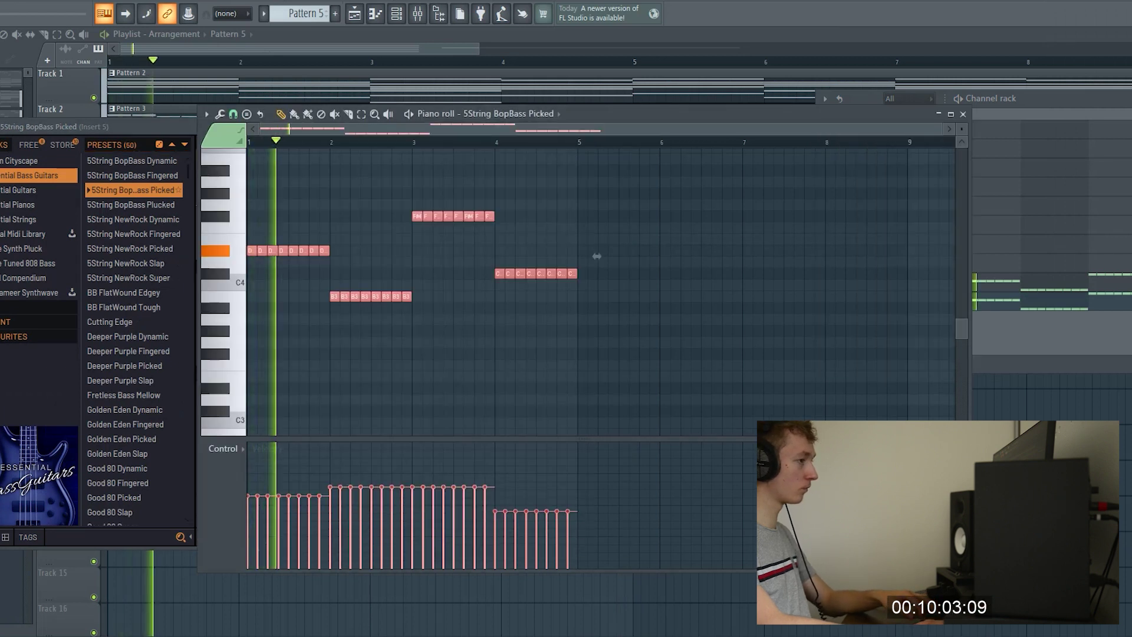
pyautogui.press('F6')
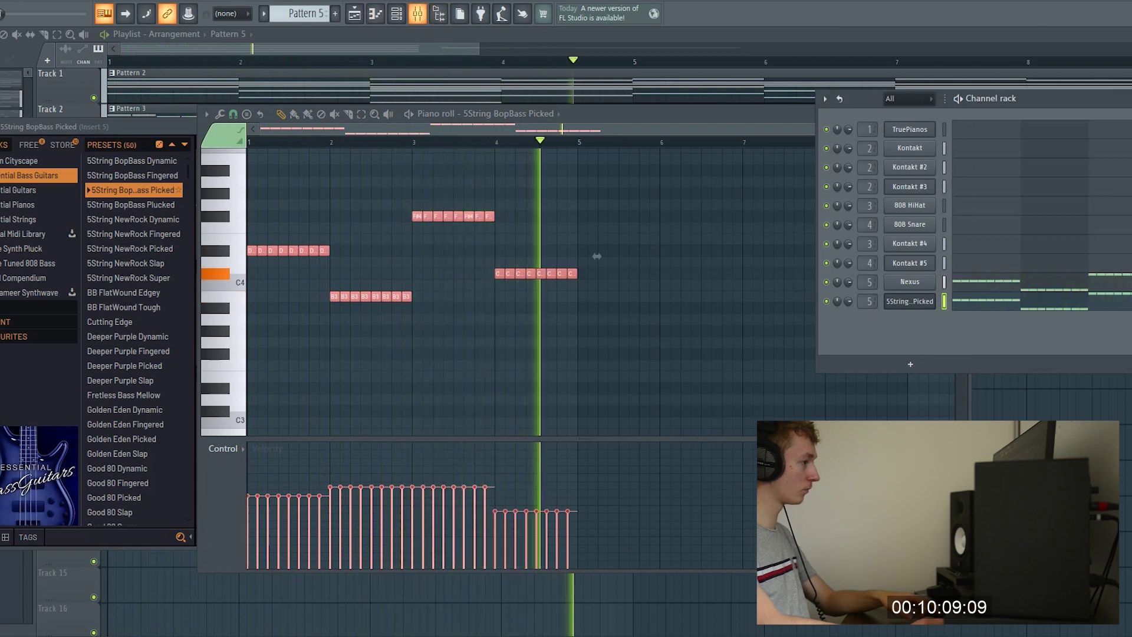
# Load OTT on the first effect slot of Insert 5 and lower its depth to 8 %.
pyautogui.press('F9')
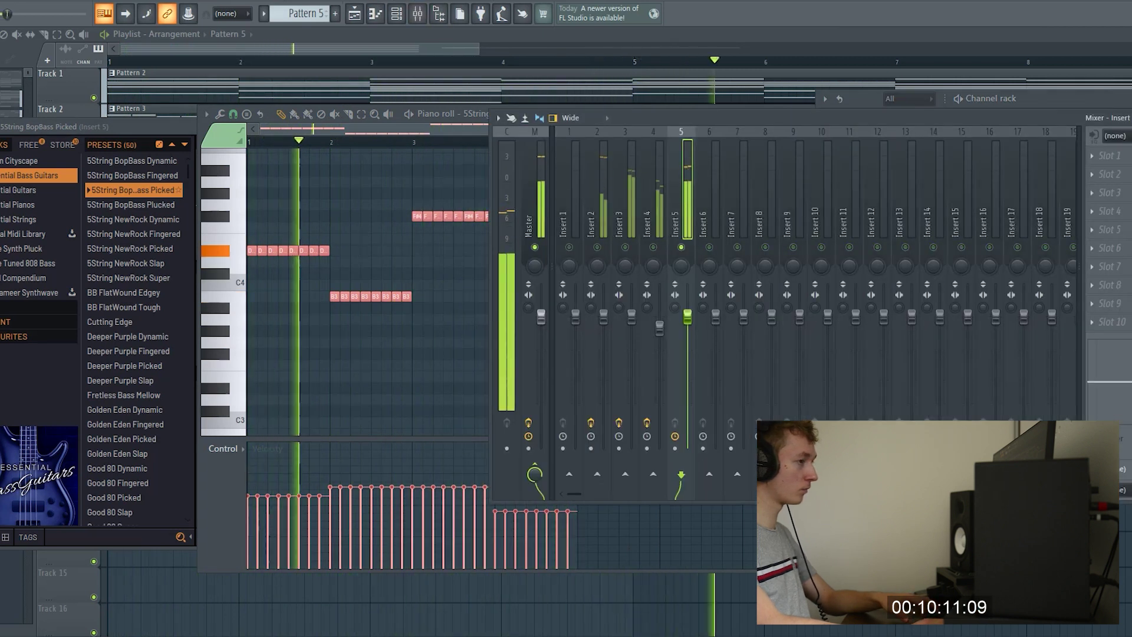
pyautogui.click(1092, 156)
pyautogui.moveTo(1108, 171)
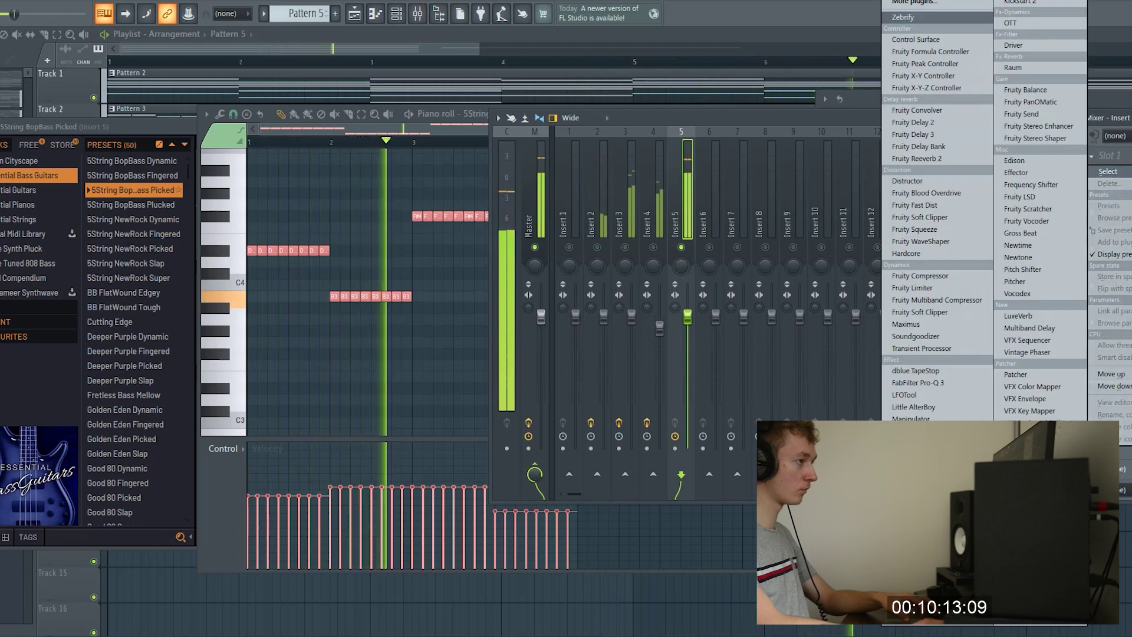
pyautogui.click(1010, 23)
pyautogui.moveTo(39, 238); pyautogui.dragTo(39, 294)
# Add Fruity parametric EQ 2 to Insert 5 with the 40Hz + 18kHz cut preset, and lower the high cut into the mid range.
pyautogui.click(1110, 174)
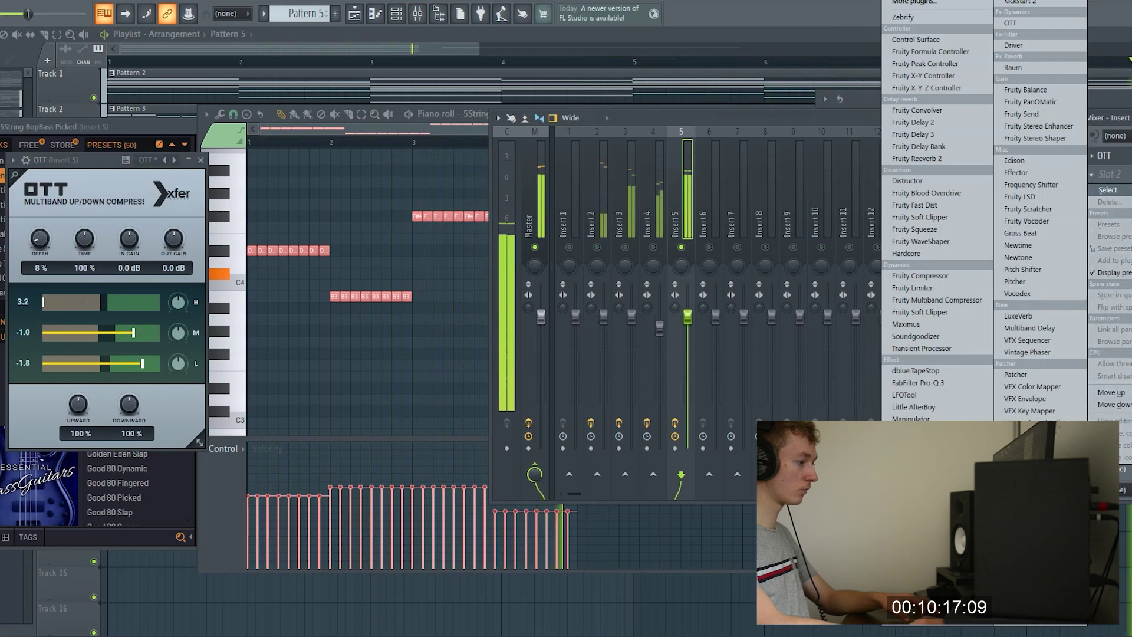
pyautogui.click(926, 557)
pyautogui.click(391, 177)
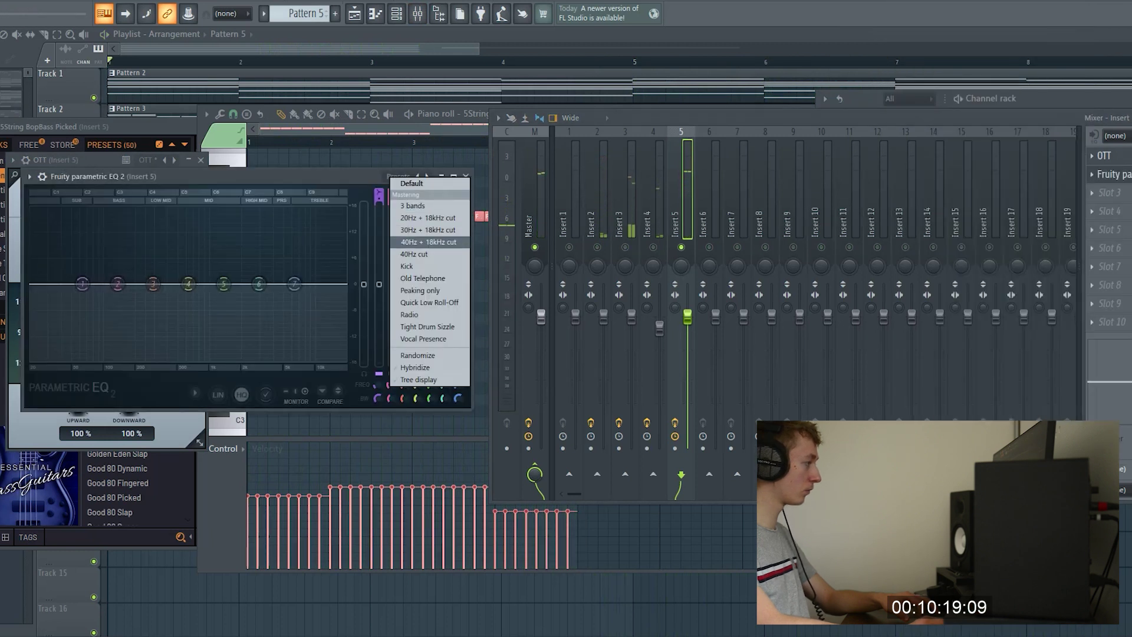
pyautogui.click(428, 242)
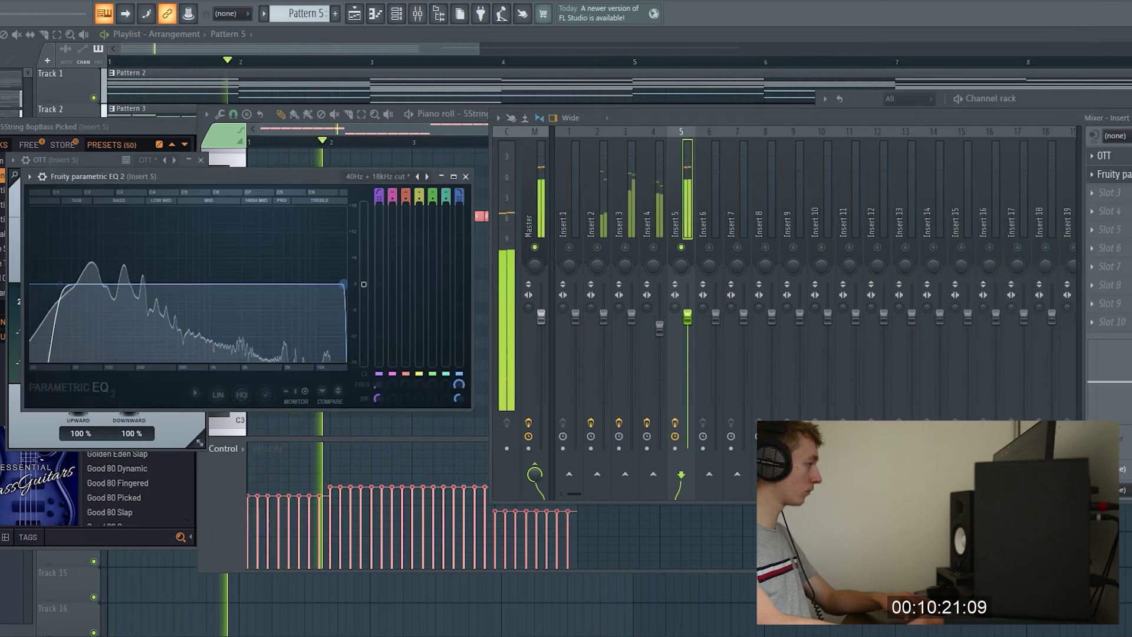
pyautogui.moveTo(344, 284); pyautogui.dragTo(215, 284)
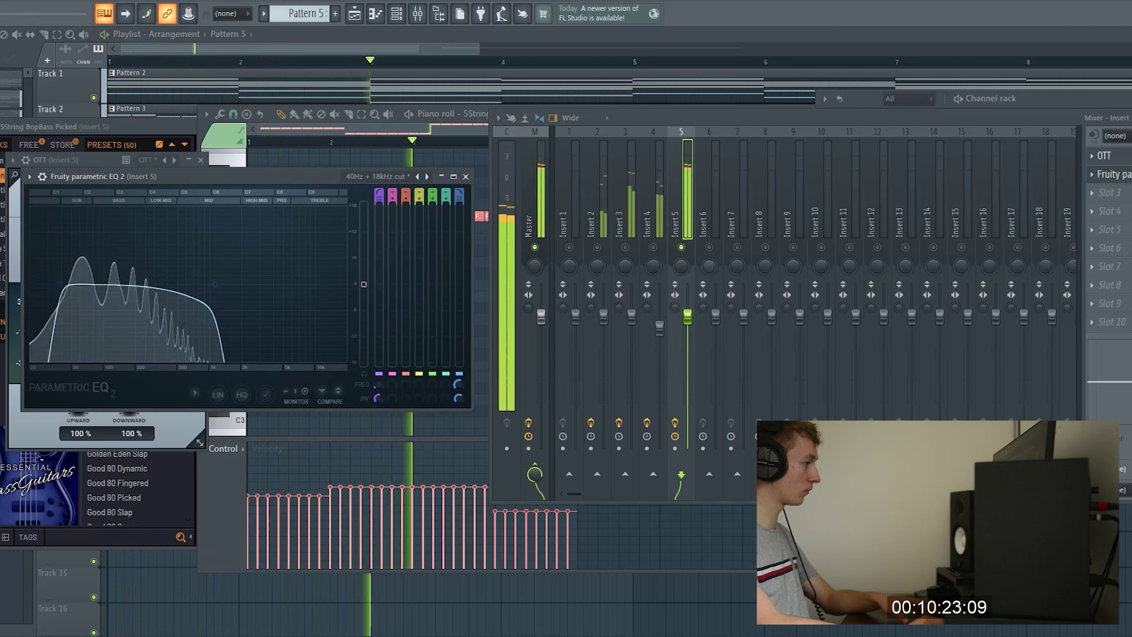
pyautogui.rightClick(681, 247)
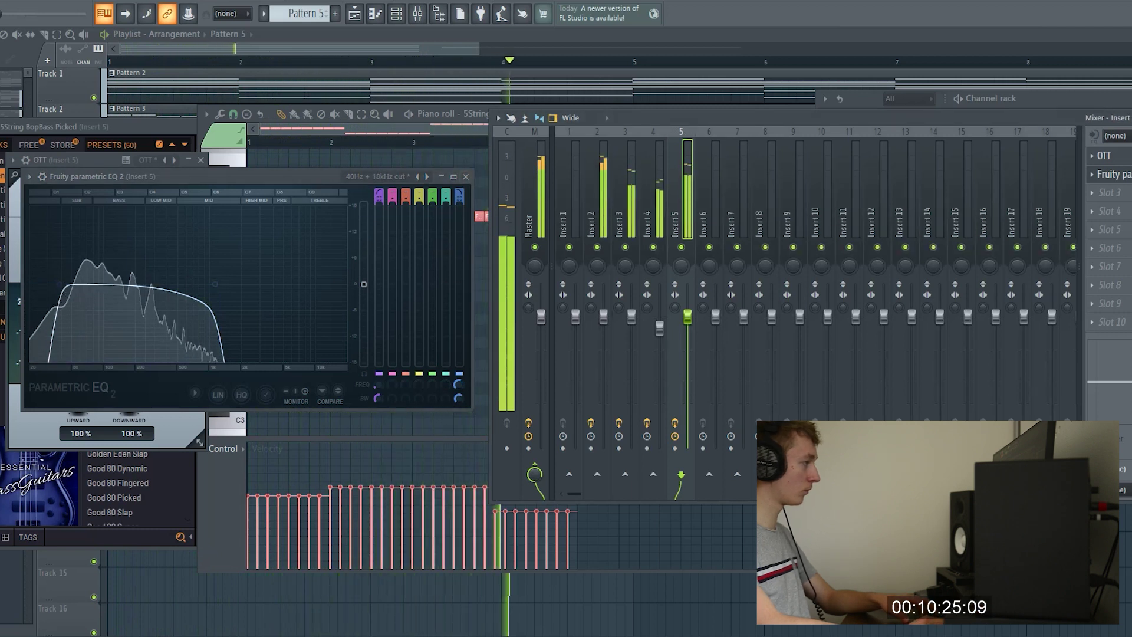
# Slightly randomize the velocities of the 5String BopBass Picked notes and raise the quieter ones to an even level.
pyautogui.press('F7')
pyautogui.press('space')
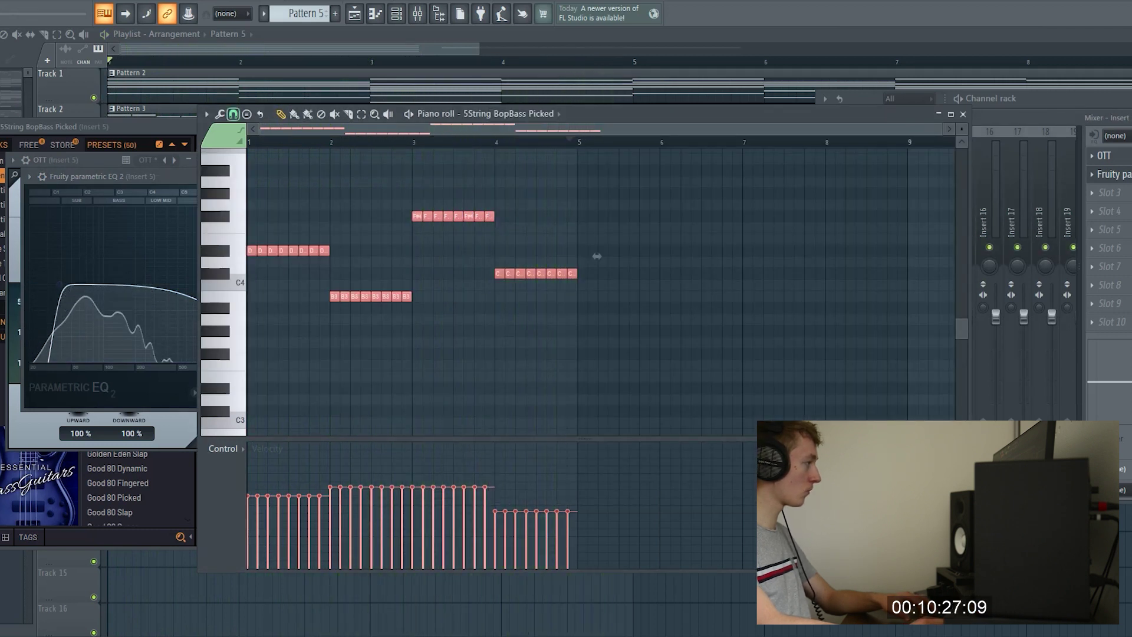
pyautogui.hotkey('alt', 't')
pyautogui.press('Return')
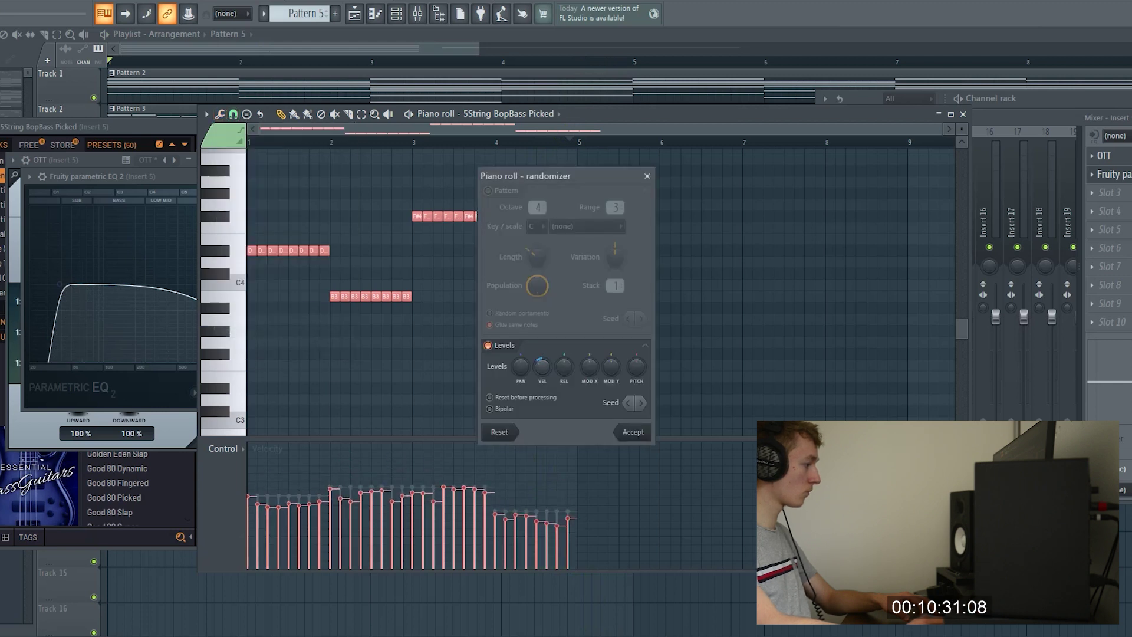
pyautogui.press('Return')
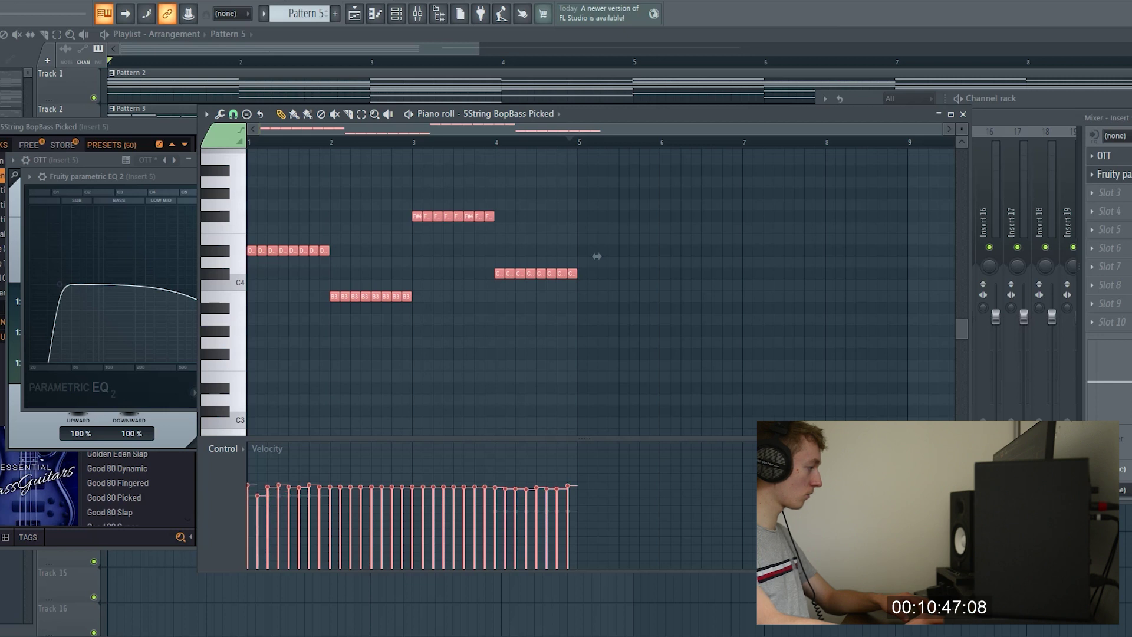
# Switch the piano roll to Nexus, even out its note velocities to a similar level and play the result.
pyautogui.press('space')
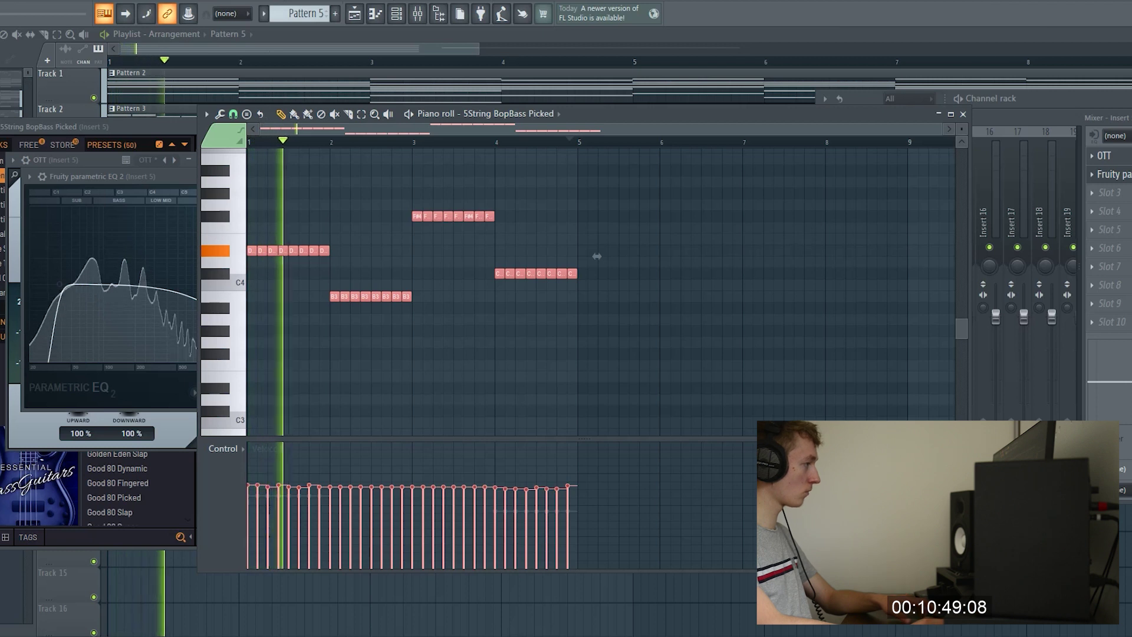
pyautogui.click(508, 114)
pyautogui.press('Up')
pyautogui.press('Up')
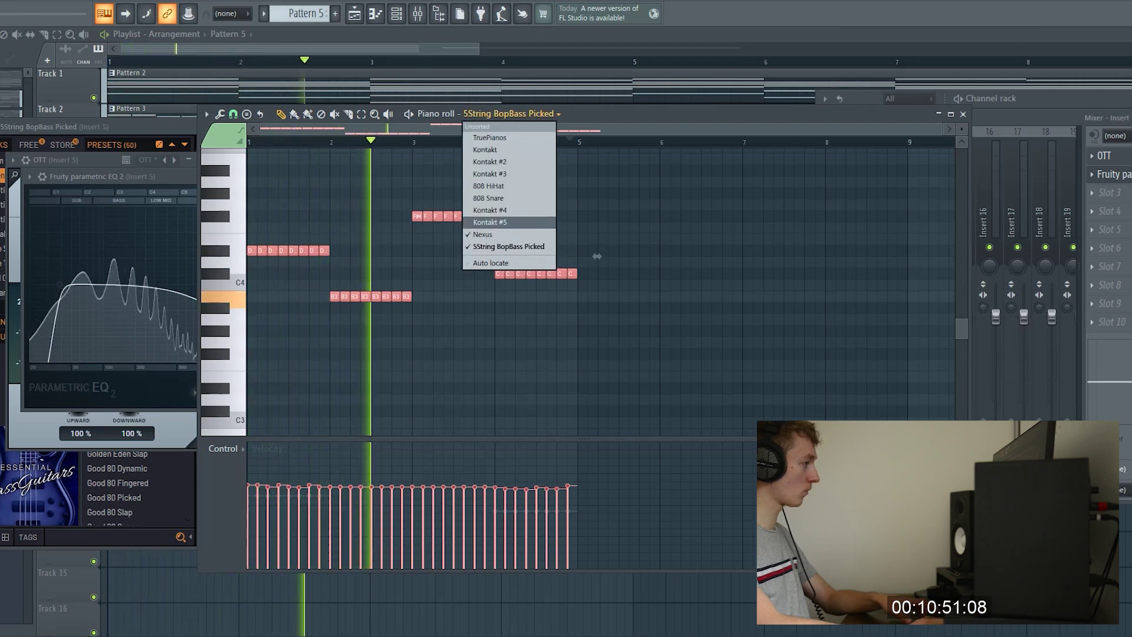
pyautogui.press('Down')
pyautogui.press('Return')
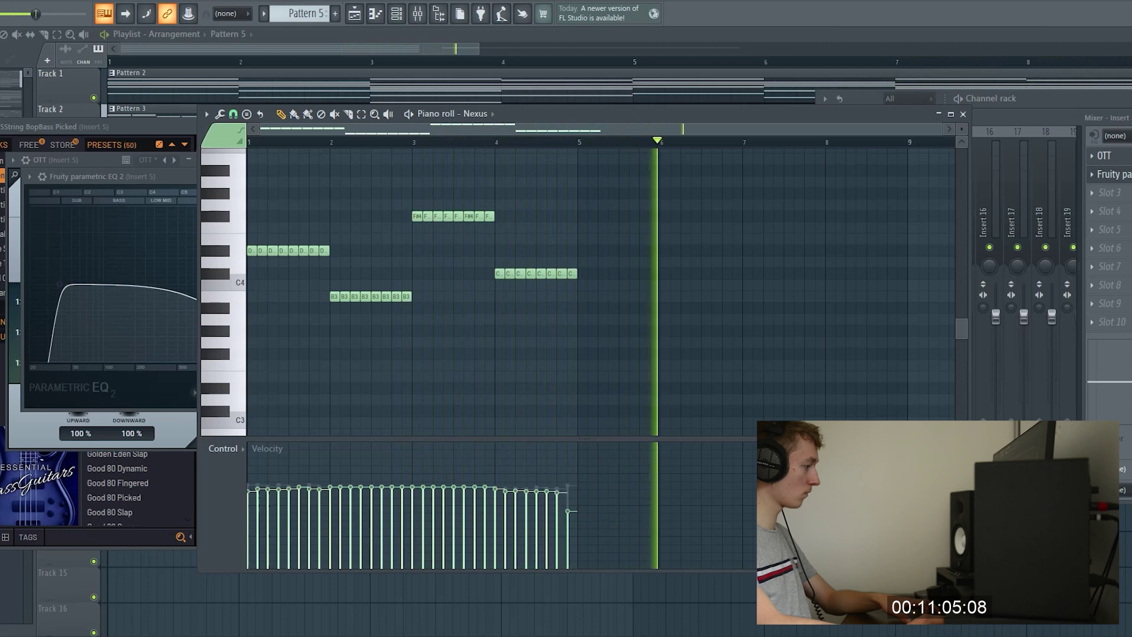
pyautogui.press('space')
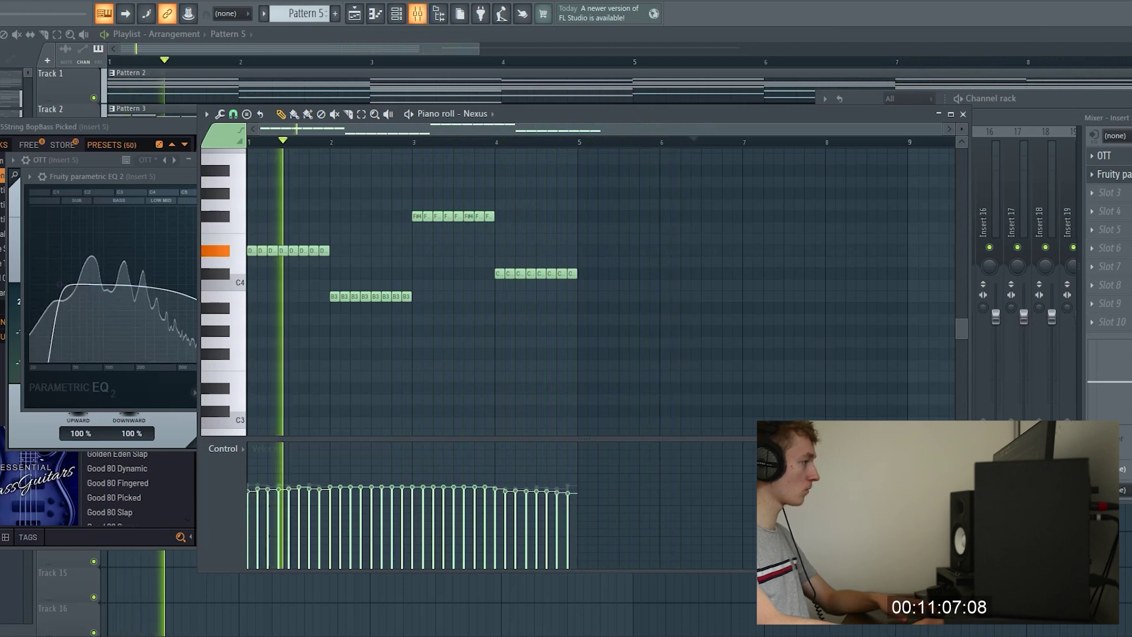
# Close the open plugin and mixer windows and place a four-bar Pattern 6 clip at the start of Track 5.
pyautogui.press('F9')
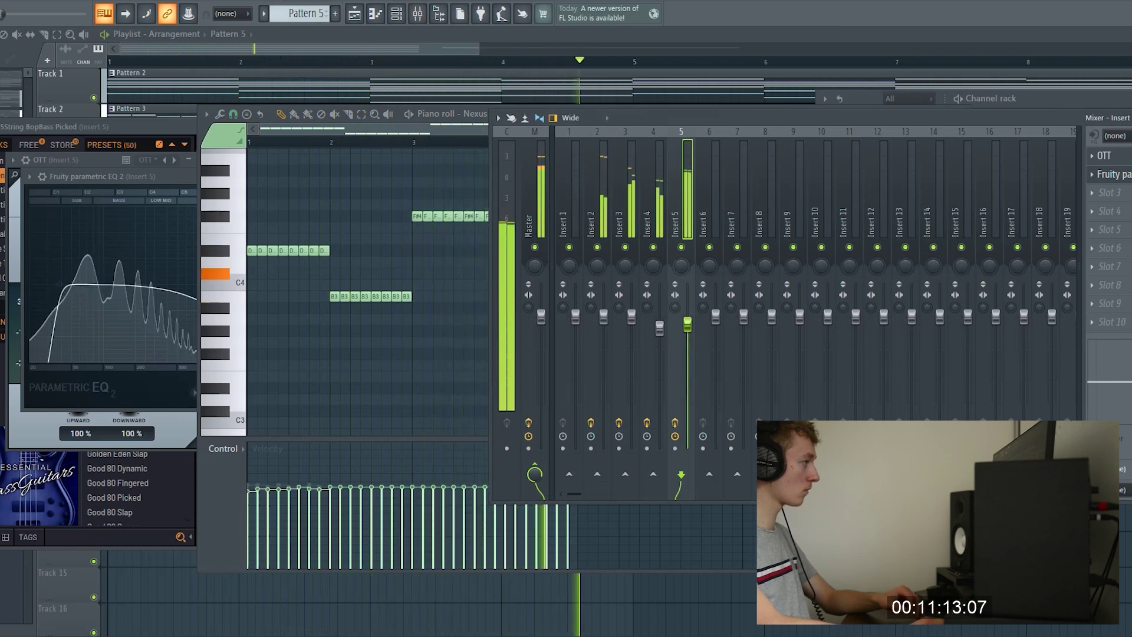
pyautogui.press('F12')
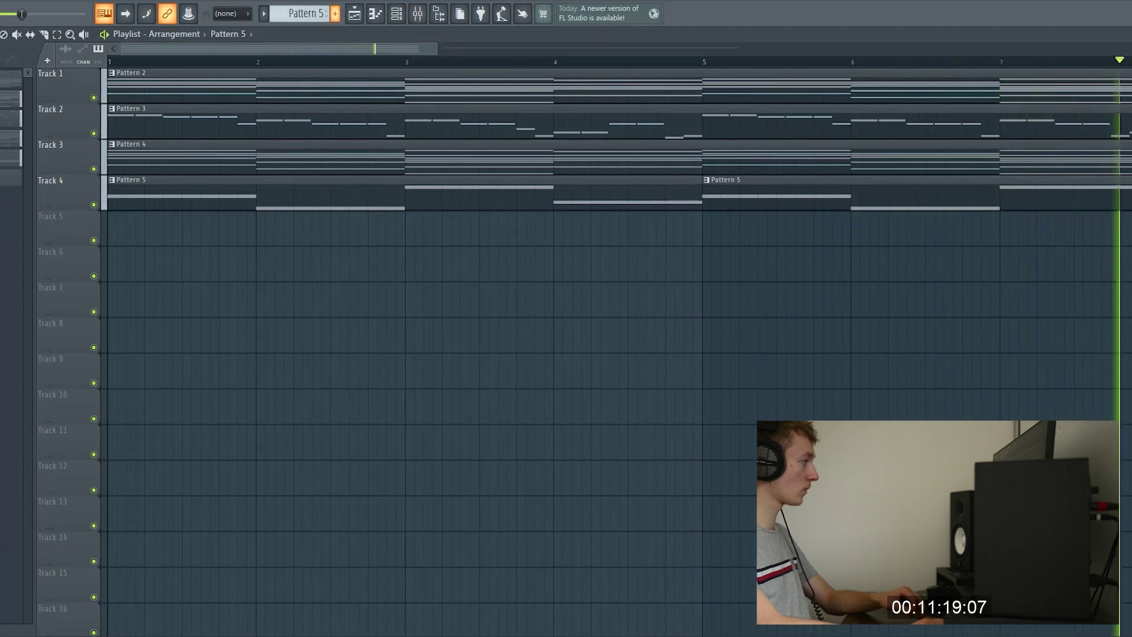
pyautogui.press('Return')
pyautogui.moveTo(171, 229); pyautogui.dragTo(110, 229)
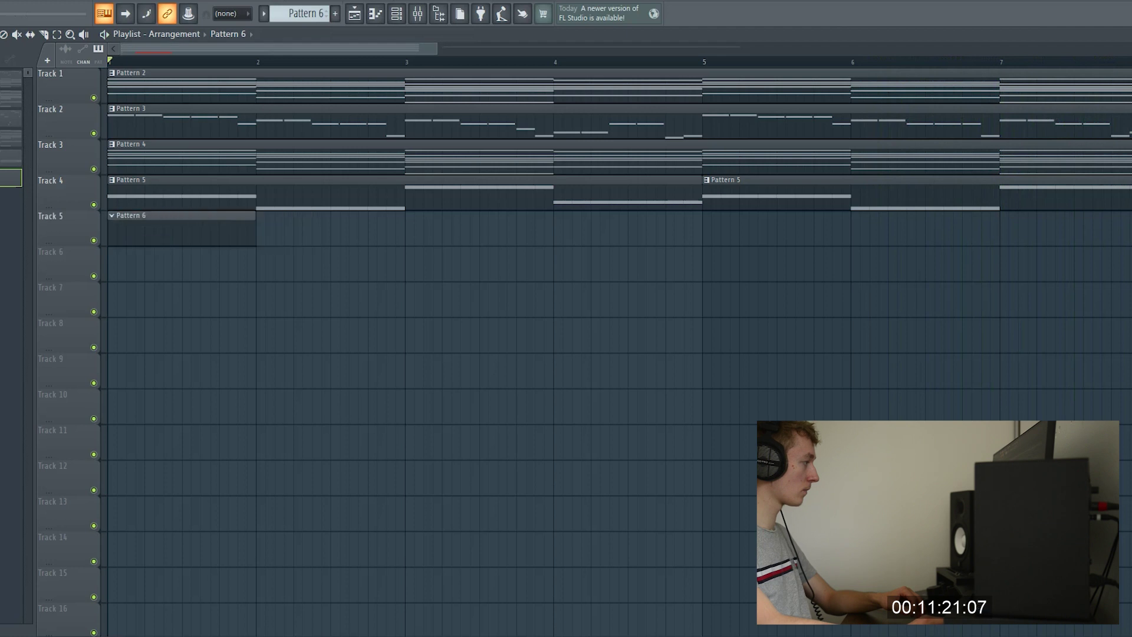
pyautogui.press('F7')
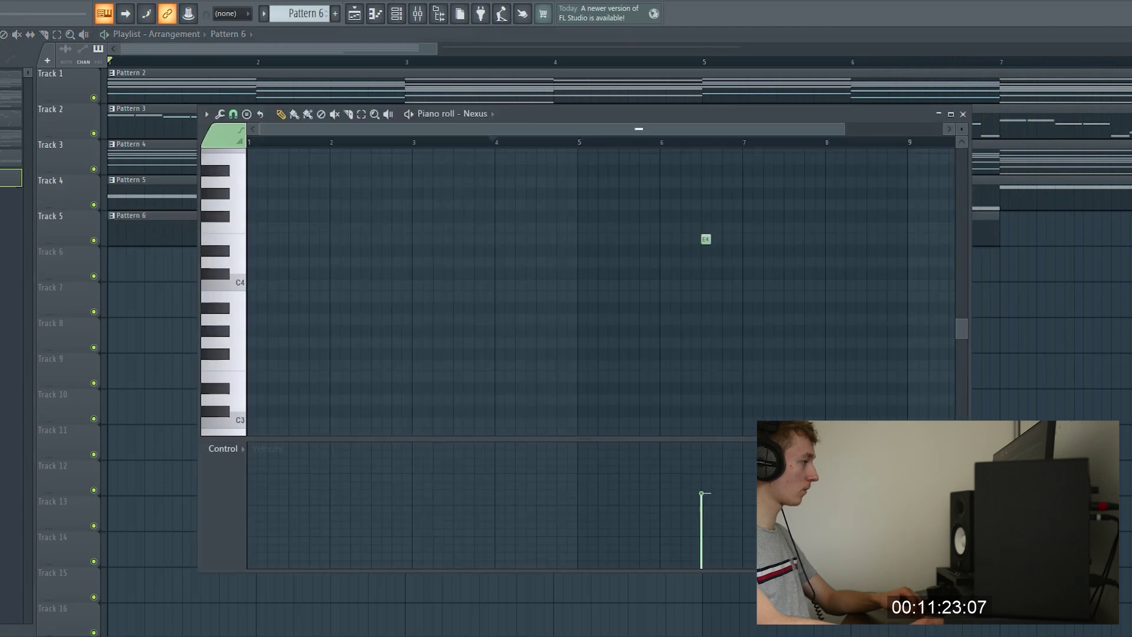
pyautogui.press('F7')
pyautogui.moveTo(284, 231); pyautogui.dragTo(706, 231)
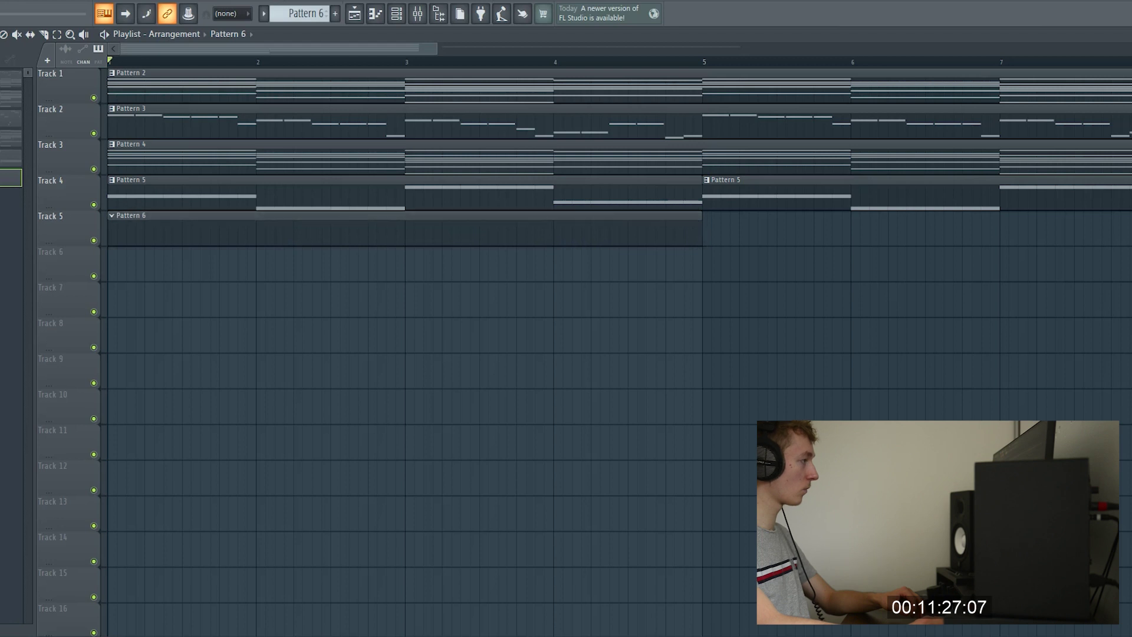
# Add a second Nexus instrument channel for Pattern 6.
pyautogui.click(396, 13)
pyautogui.click(909, 363)
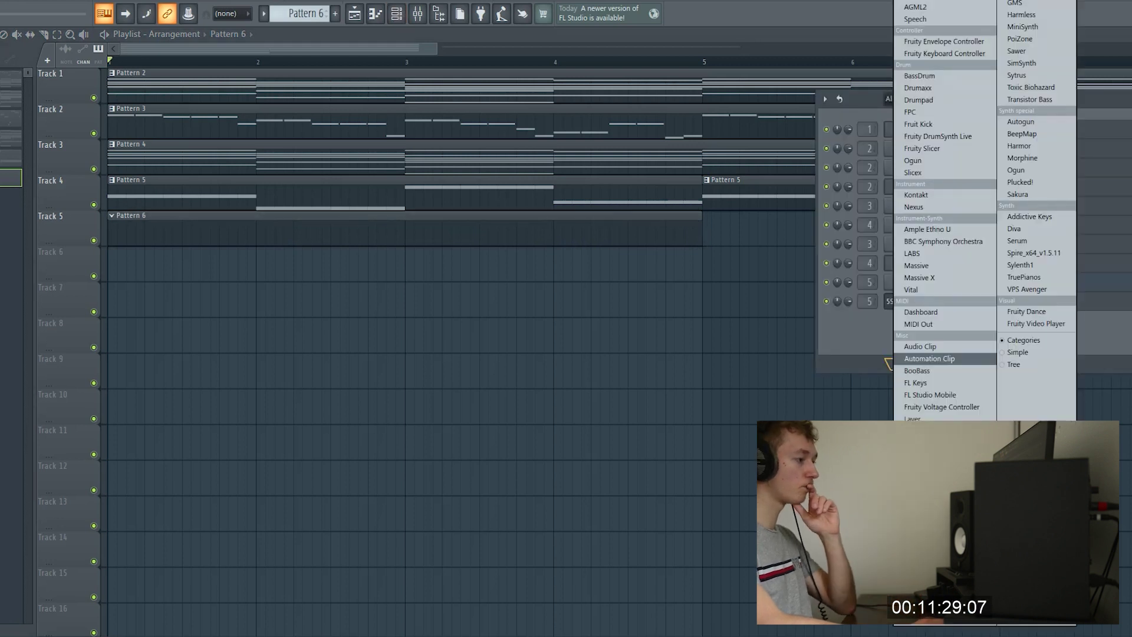
pyautogui.click(913, 207)
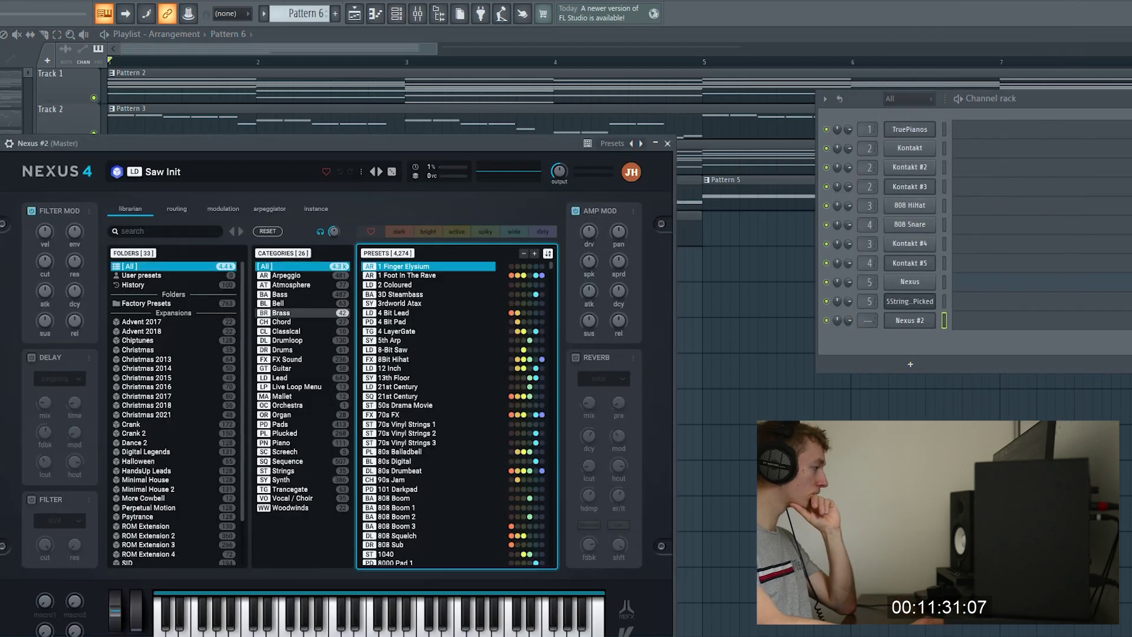
# Browse the Piano category in Nexus #2 and load the [TLeads] Amberpiano preset.
pyautogui.click(289, 442)
pyautogui.click(406, 434)
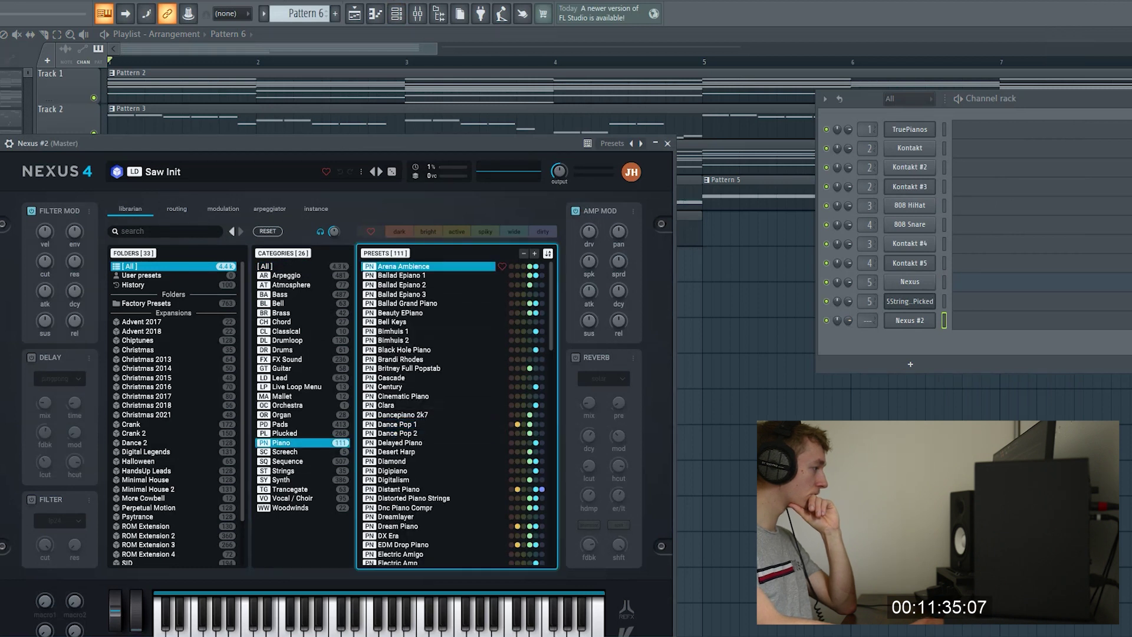
pyautogui.scroll(-10, 436, 481)
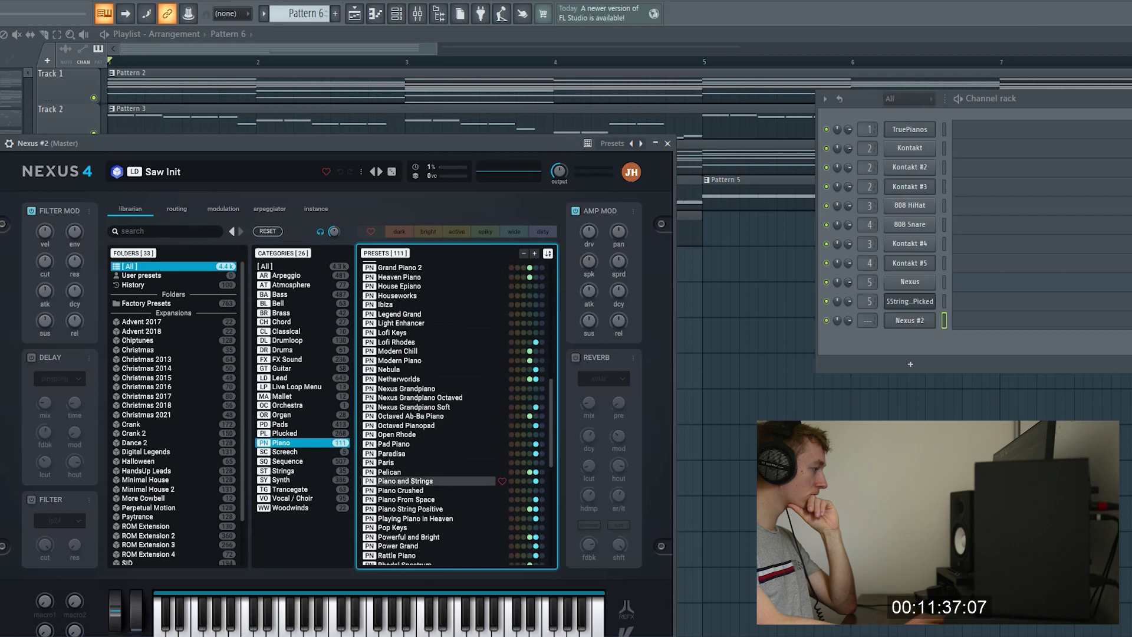
pyautogui.scroll(-12, 437, 480)
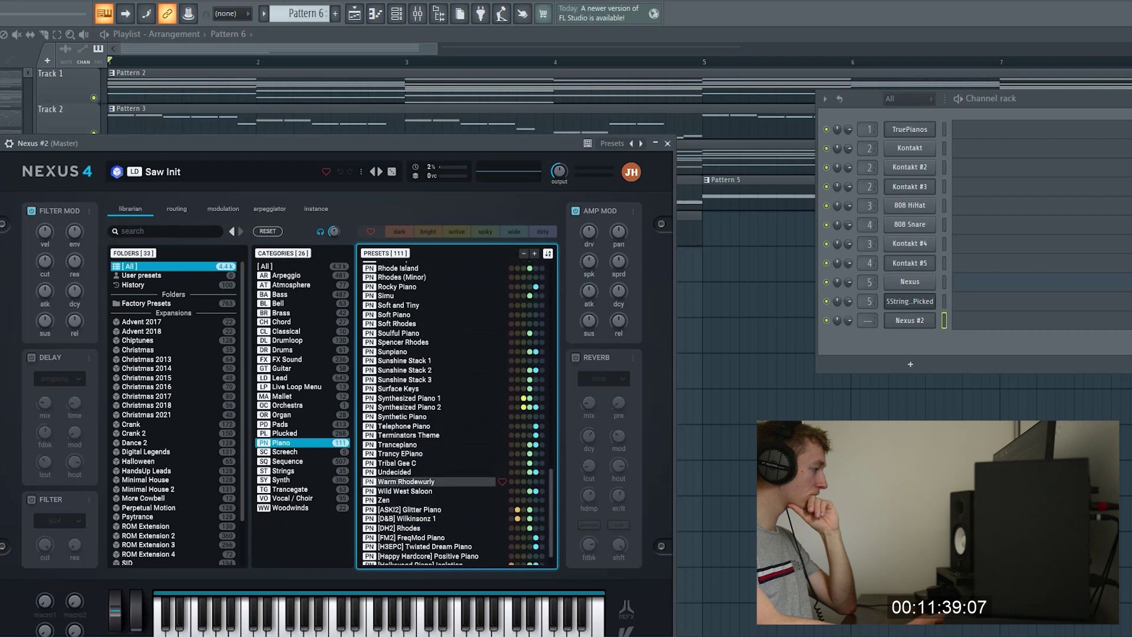
pyautogui.scroll(-2, 437, 480)
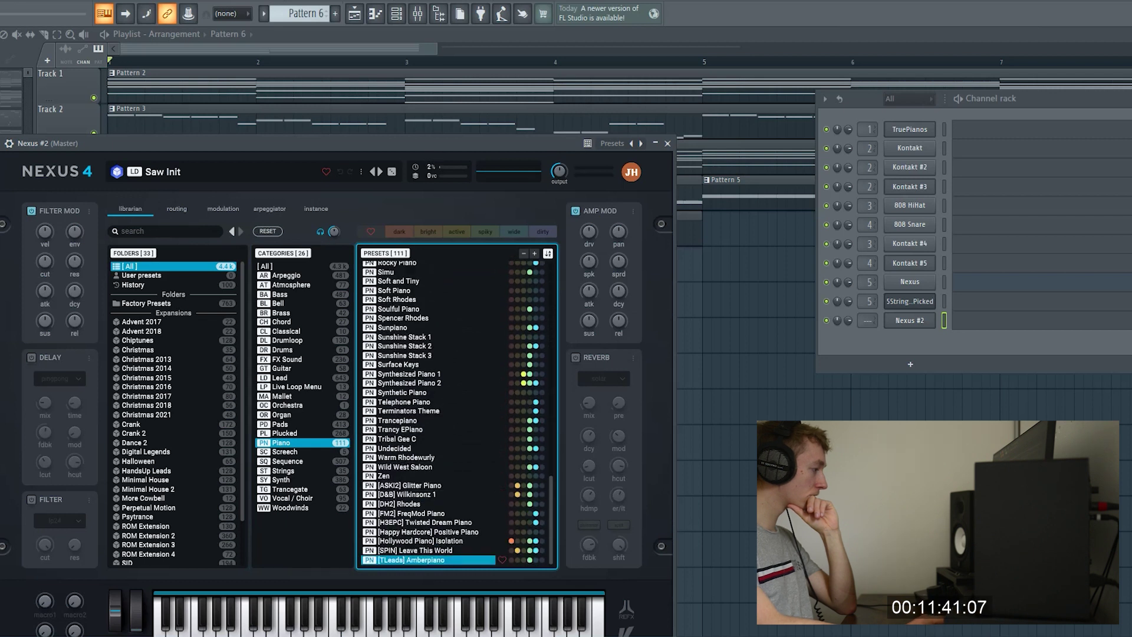
pyautogui.click(437, 560)
pyautogui.click(396, 34)
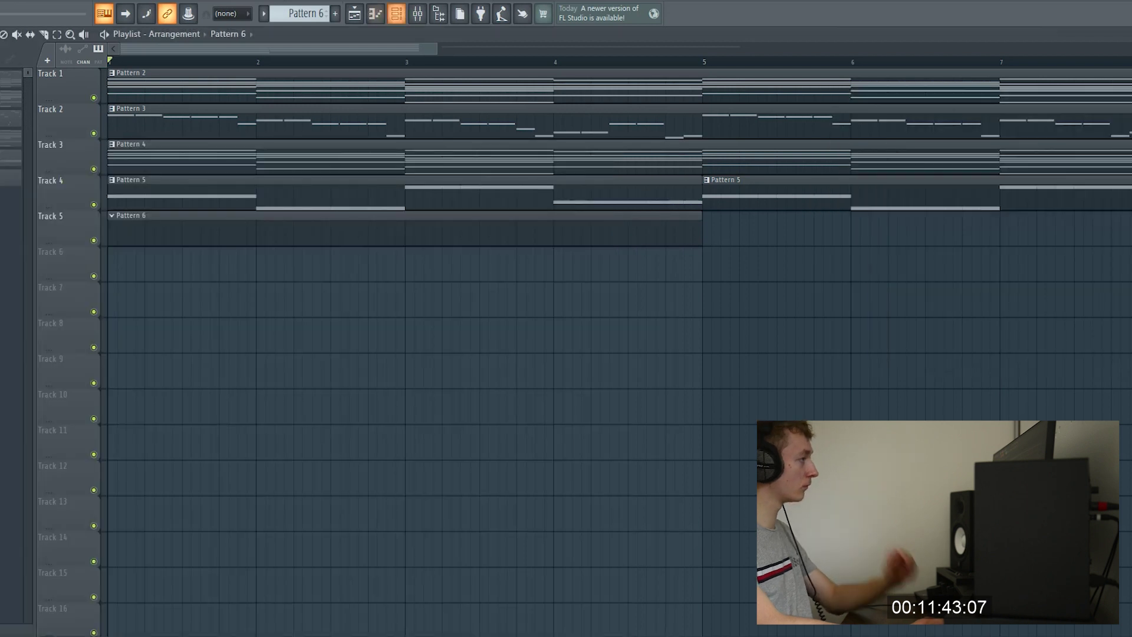
# Draw an F#6 note at the start of the Nexus #2 piano roll and play it against the beat.
pyautogui.click(375, 14)
pyautogui.rightClick(252, 194)
pyautogui.scroll(6, 252, 194)
pyautogui.moveTo(252, 193); pyautogui.dragTo(252, 182)
pyautogui.press('space')
pyautogui.press('space')
pyautogui.press('space')
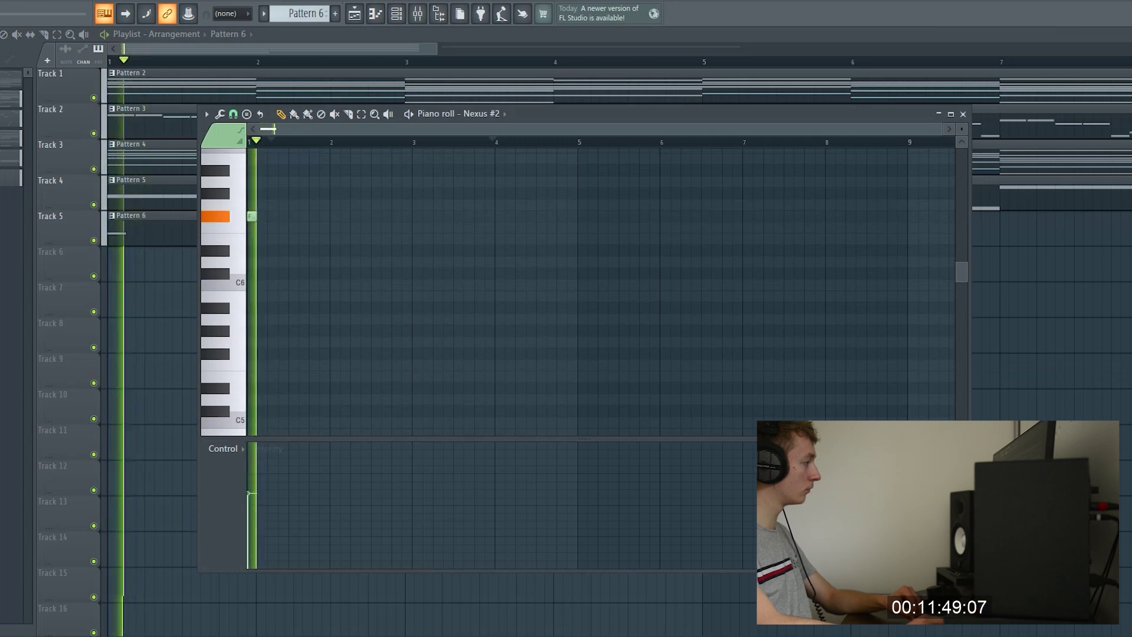
# Fill bar 1 with six alternating F#6 and A#6 notes, making the last two shorter than the others.
pyautogui.press('space')
pyautogui.moveTo(256, 216); pyautogui.dragTo(267, 216)
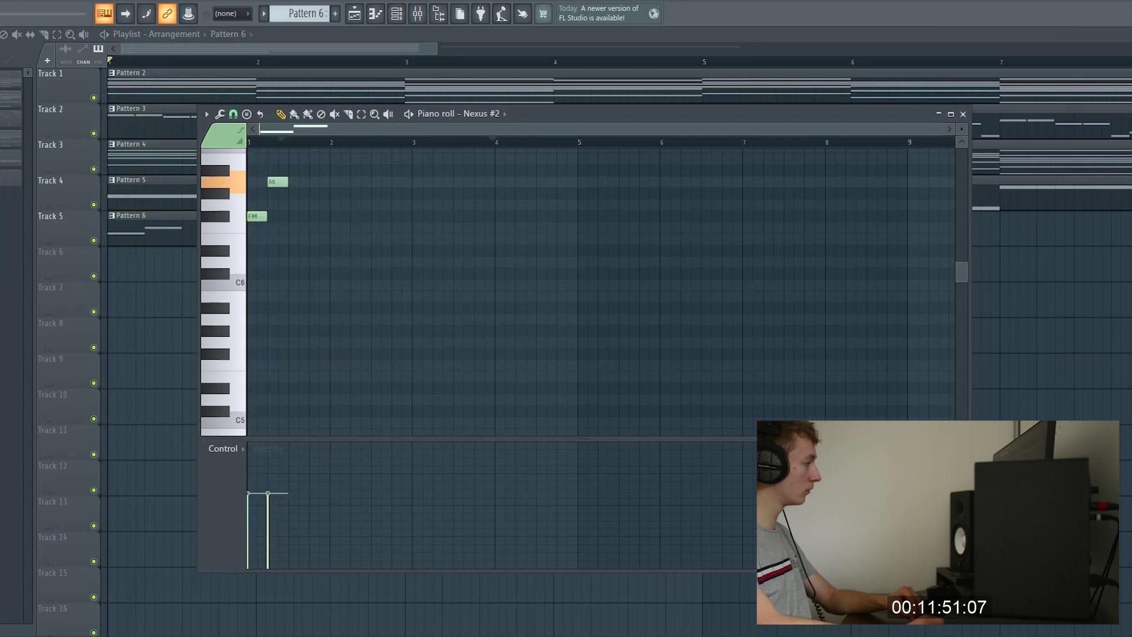
pyautogui.press('space')
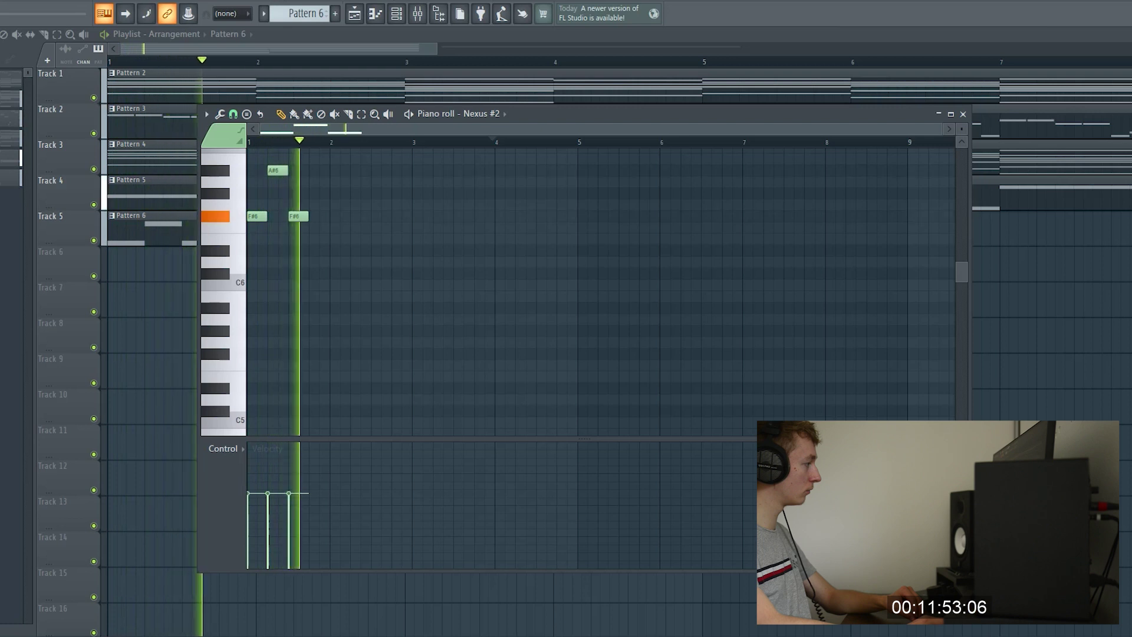
pyautogui.press('space')
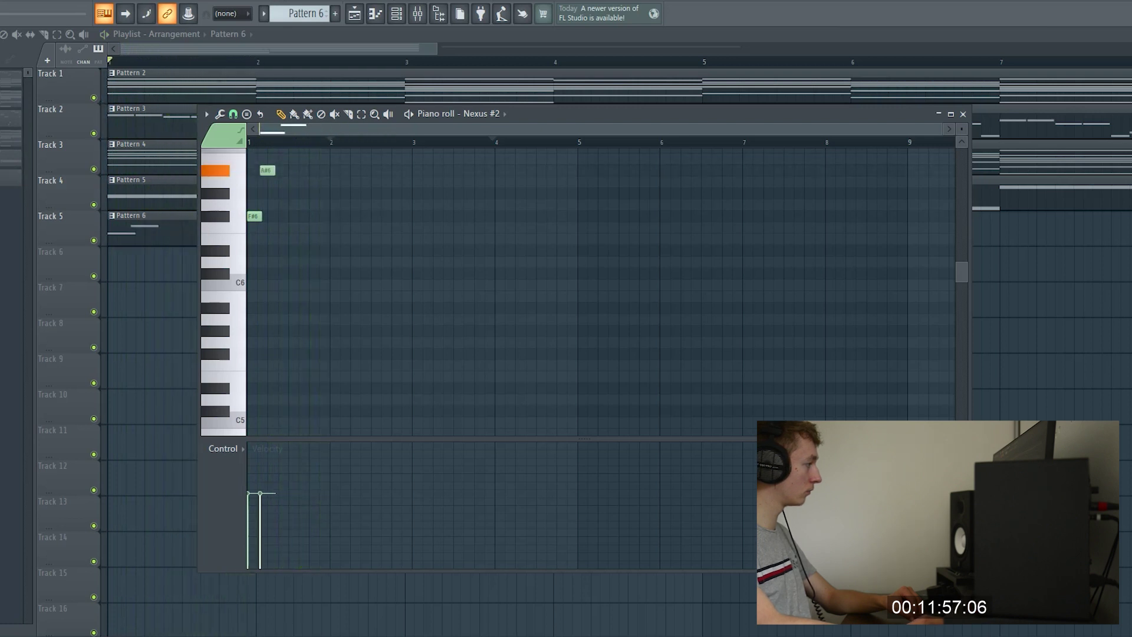
pyautogui.scroll(4, 600, 292)
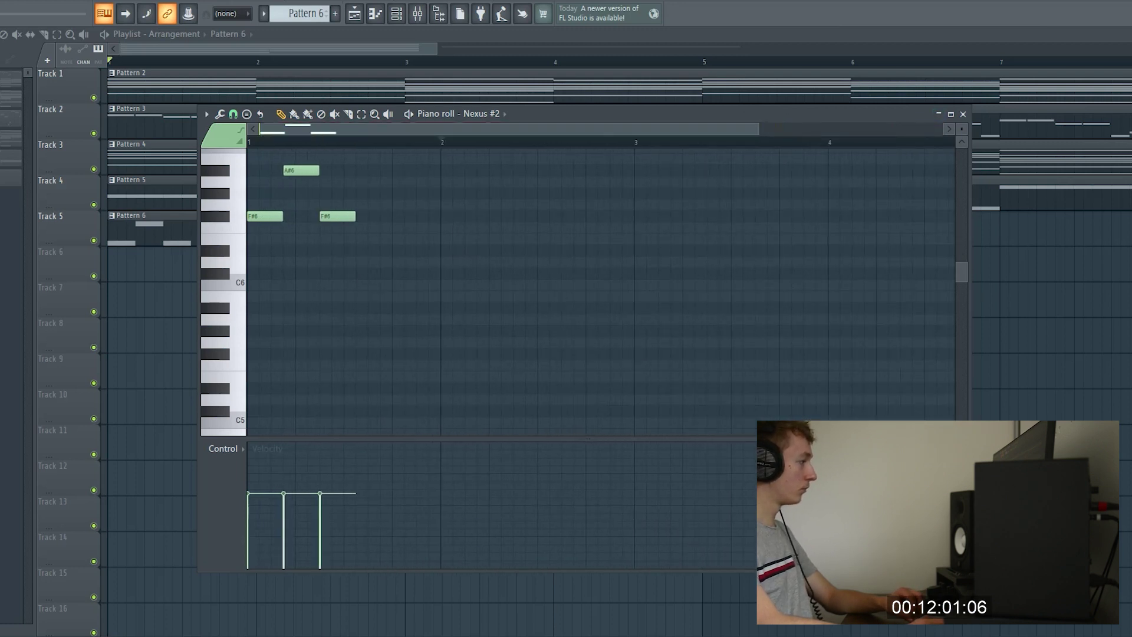
pyautogui.press('space')
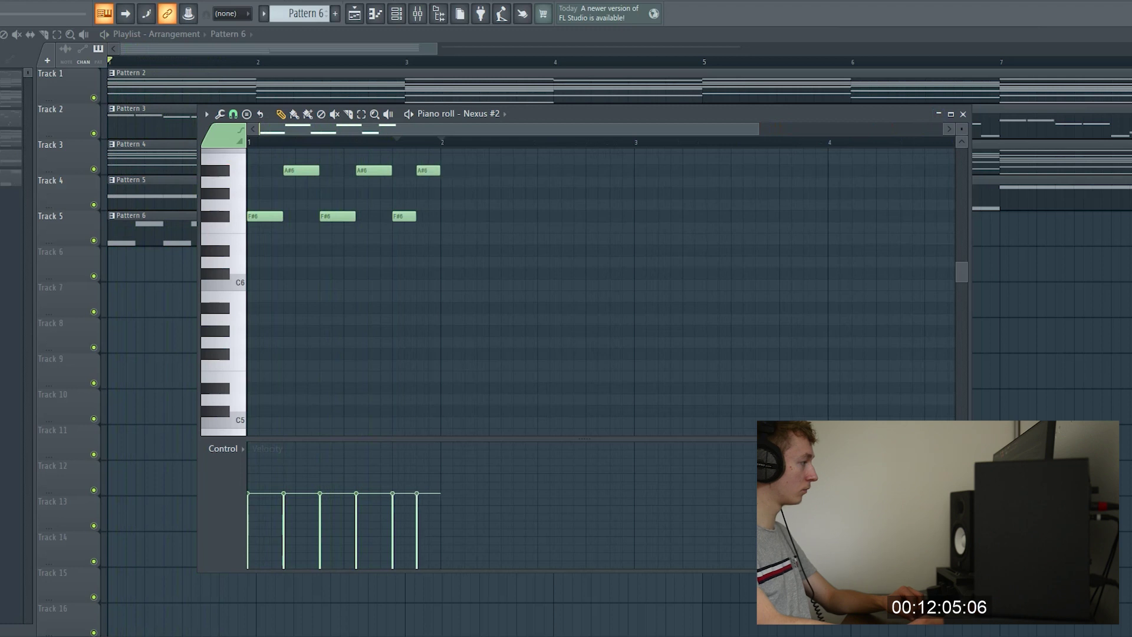
# Duplicate the bar 1 notes three times to fill four bars and play the result.
pyautogui.hotkey('ctrl', 'a')
pyautogui.hotkey('ctrl', 'b')
pyautogui.hotkey('ctrl', 'b')
pyautogui.hotkey('ctrl', 'b')
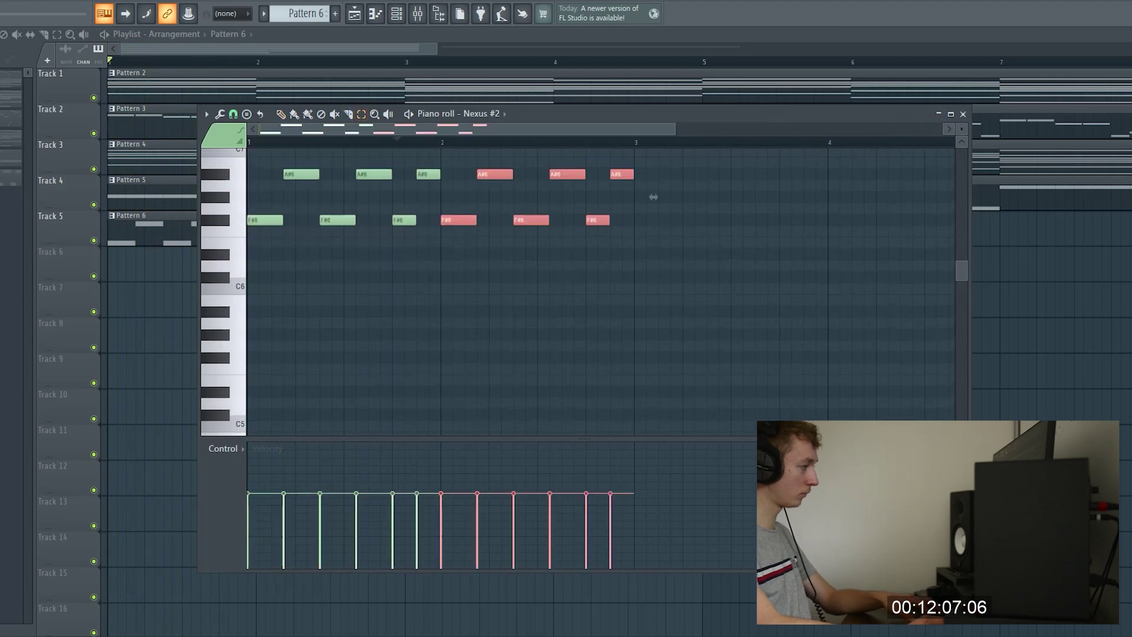
pyautogui.press('space')
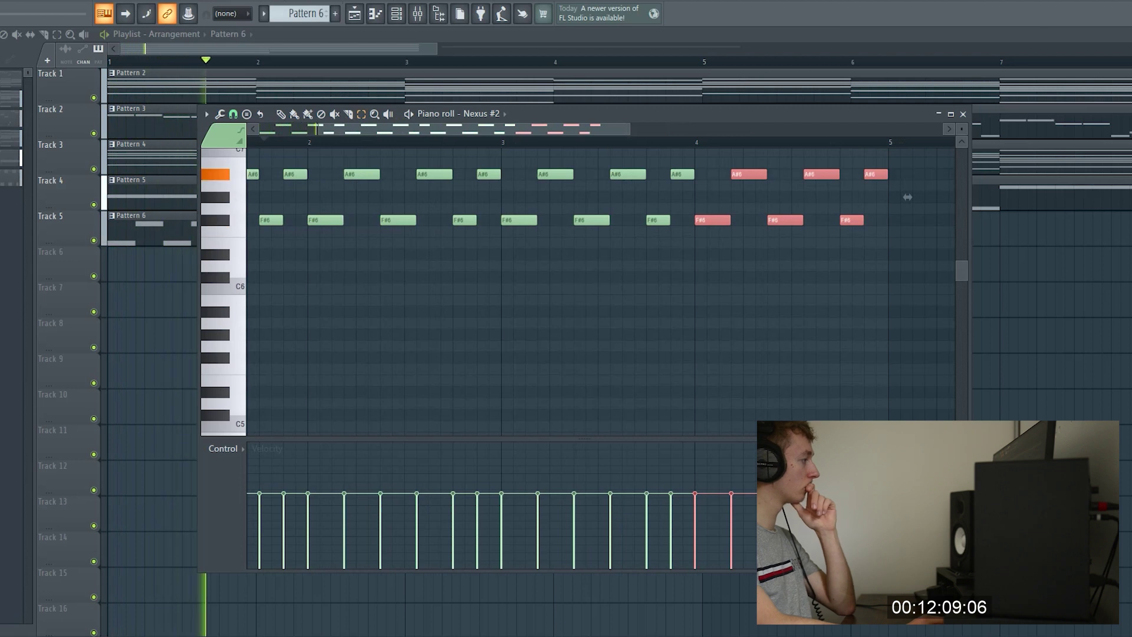
pyautogui.moveTo(629, 129); pyautogui.dragTo(768, 129)
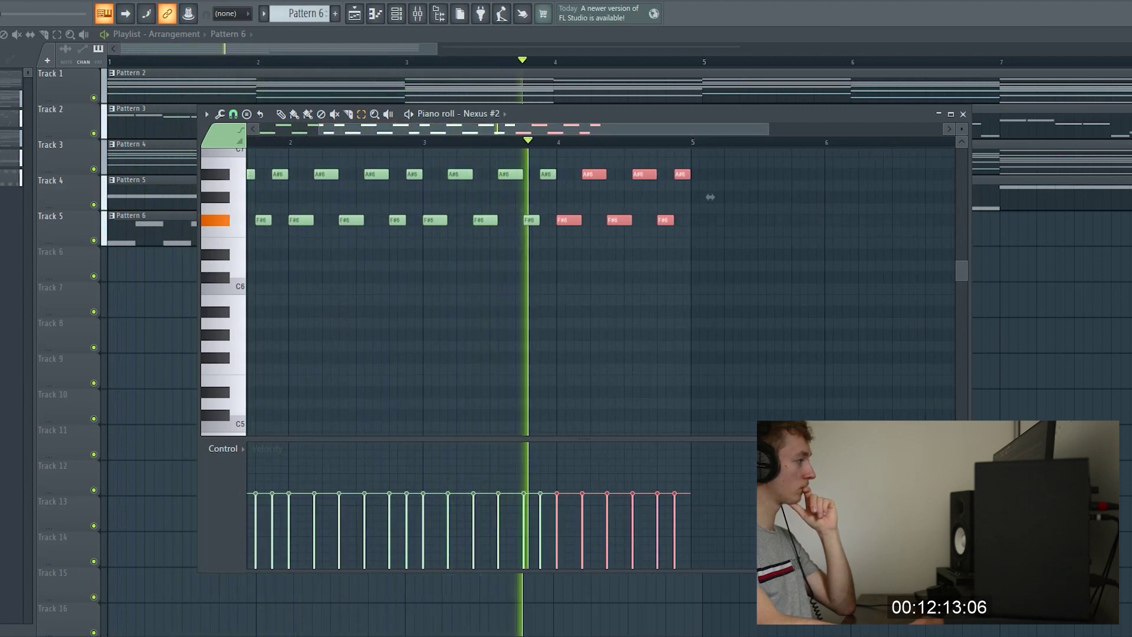
# Place a second Pattern 6 clip at bar 5 of Track 5 and route Nexus #2 to mixer insert 7.
pyautogui.press('F7')
pyautogui.click(709, 228)
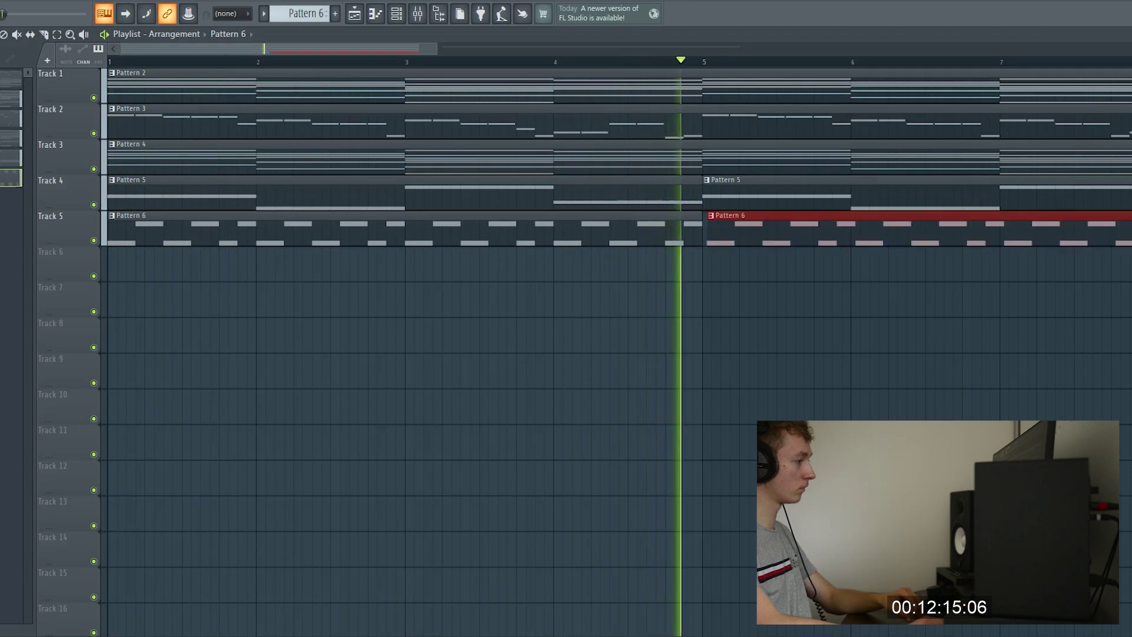
pyautogui.press('F6')
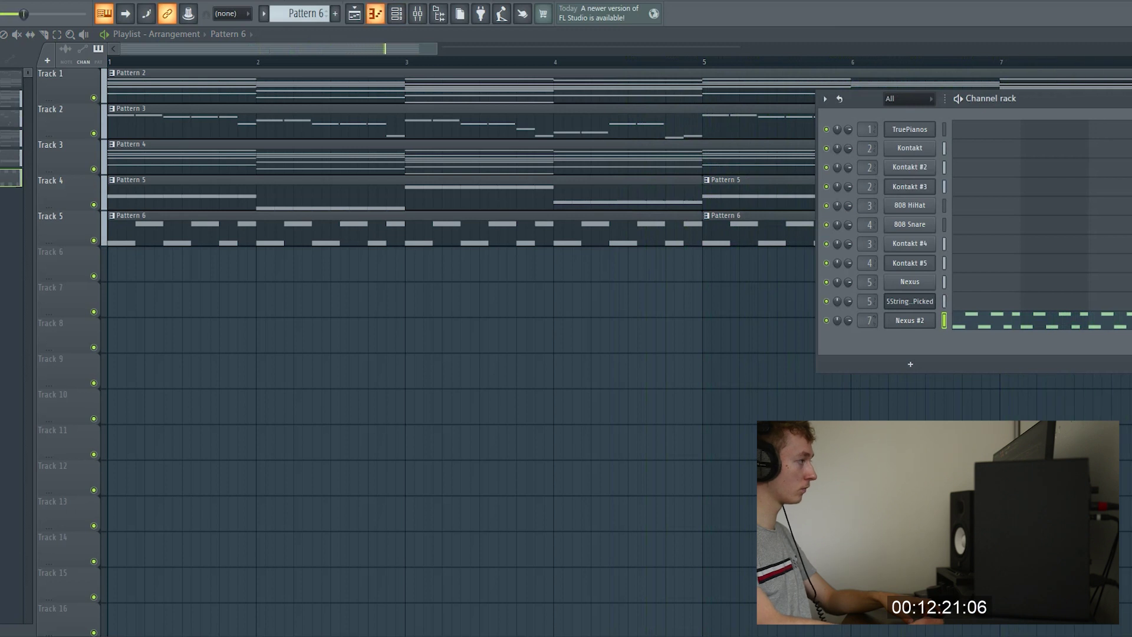
pyautogui.press('F9')
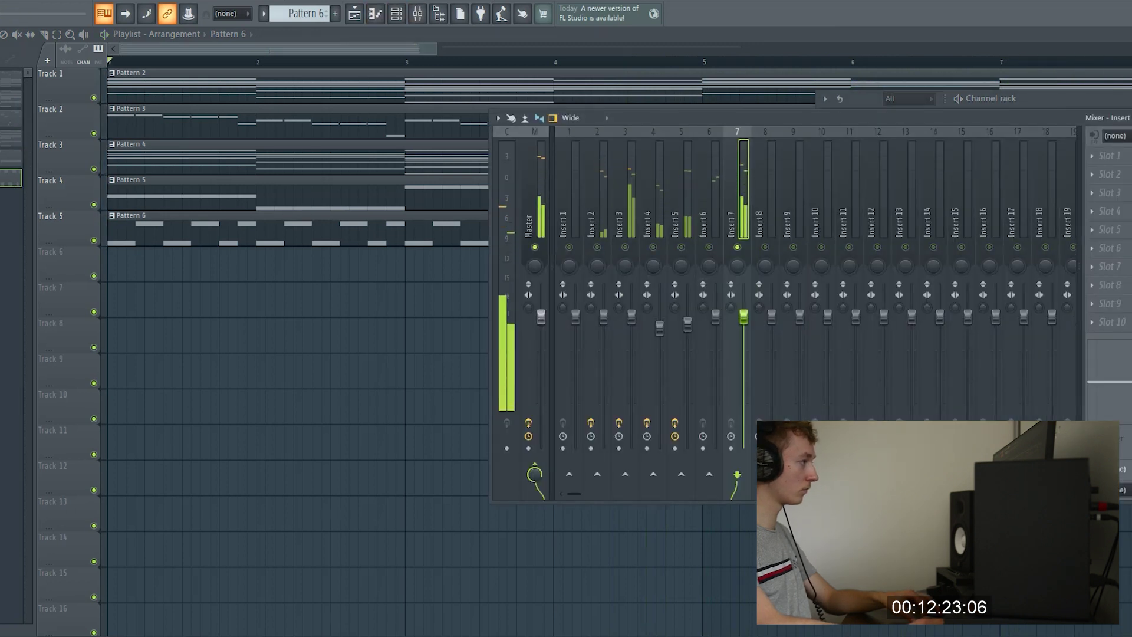
# Raise the three F#6 notes in bar 2 of the Nexus #2 melody to C#7 and play the change.
pyautogui.press('F7')
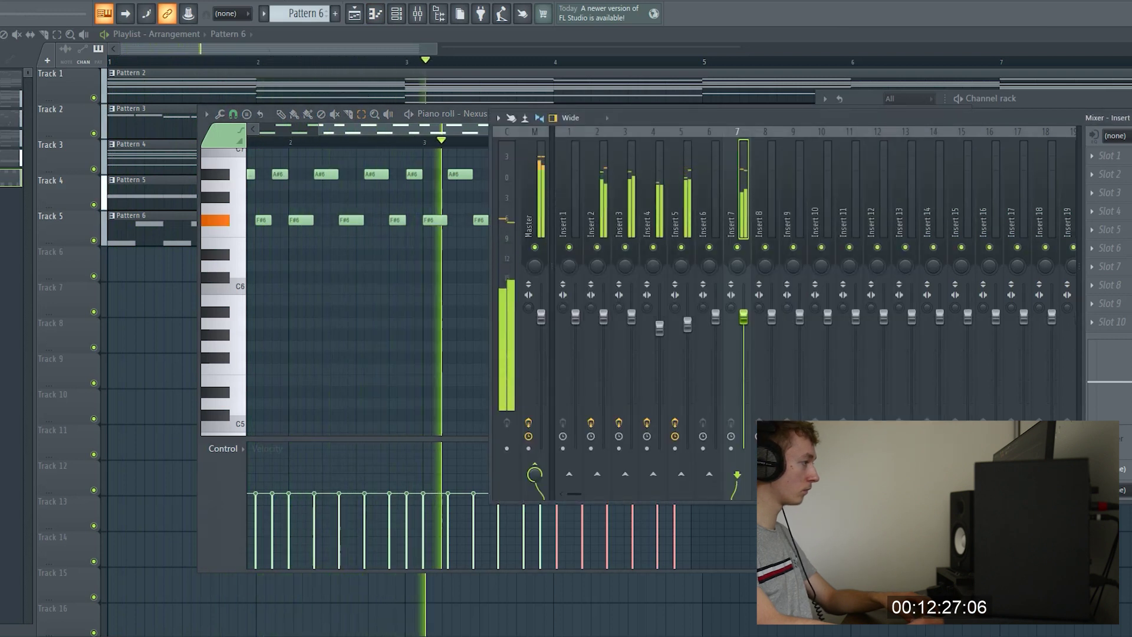
pyautogui.press('F7')
pyautogui.moveTo(710, 196); pyautogui.dragTo(802, 299)
pyautogui.press('space')
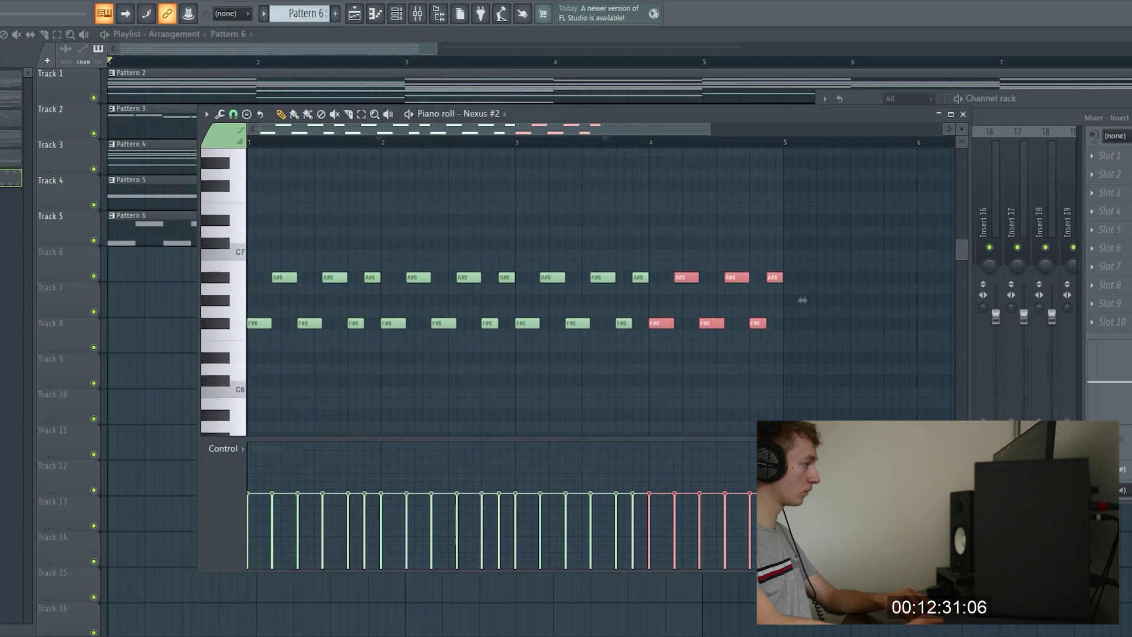
pyautogui.click(386, 243)
pyautogui.rightClick(393, 323)
pyautogui.press('space')
pyautogui.moveTo(442, 323); pyautogui.dragTo(443, 242)
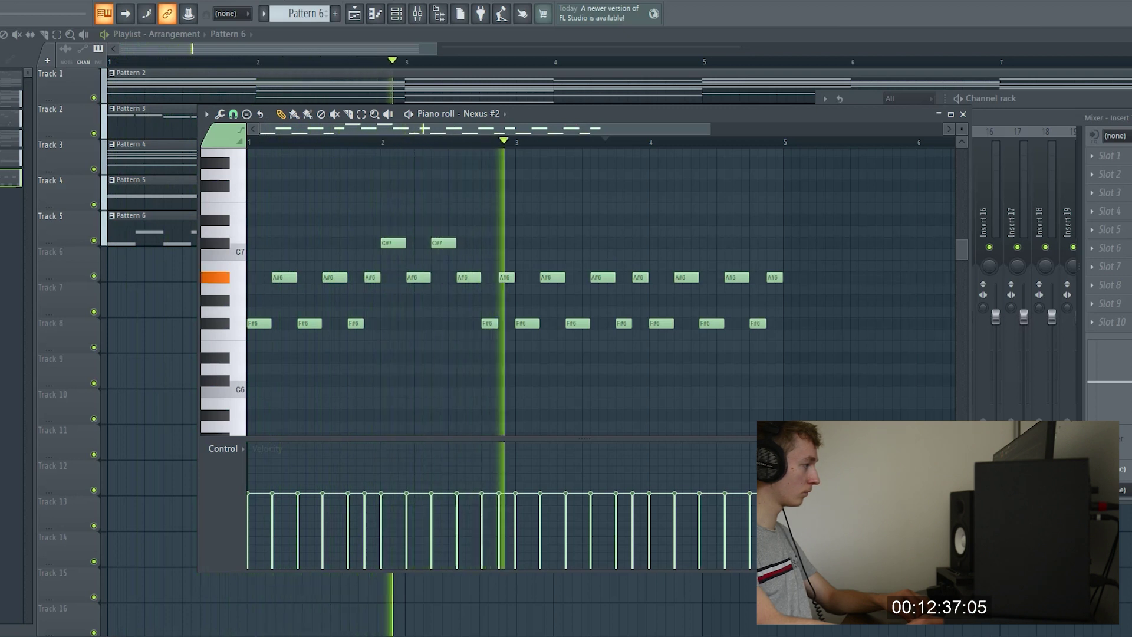
pyautogui.press('space')
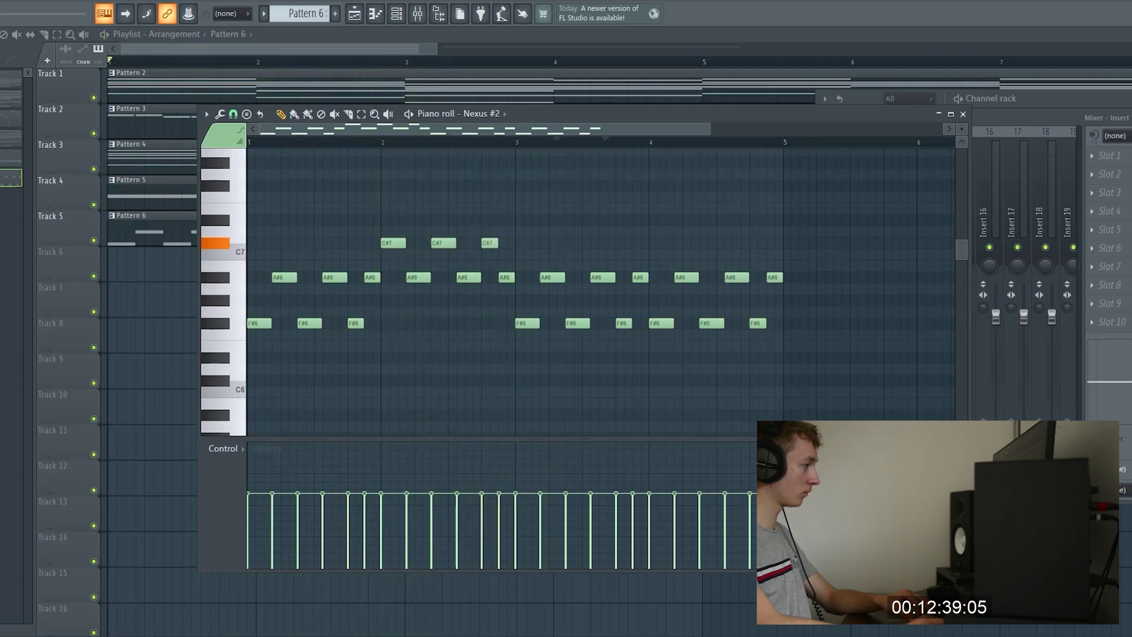
pyautogui.press('space')
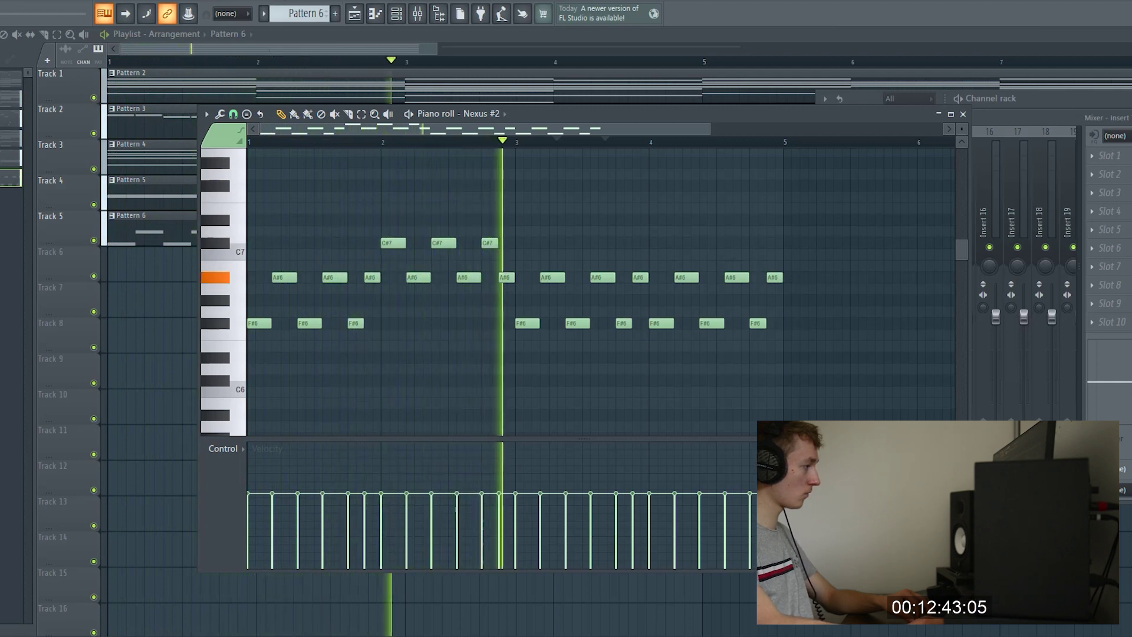
# Change bar 3 to alternating G#6 and F#6 notes and bar 4 to alternating F6 and C#6 notes ending on F#6.
pyautogui.press('space')
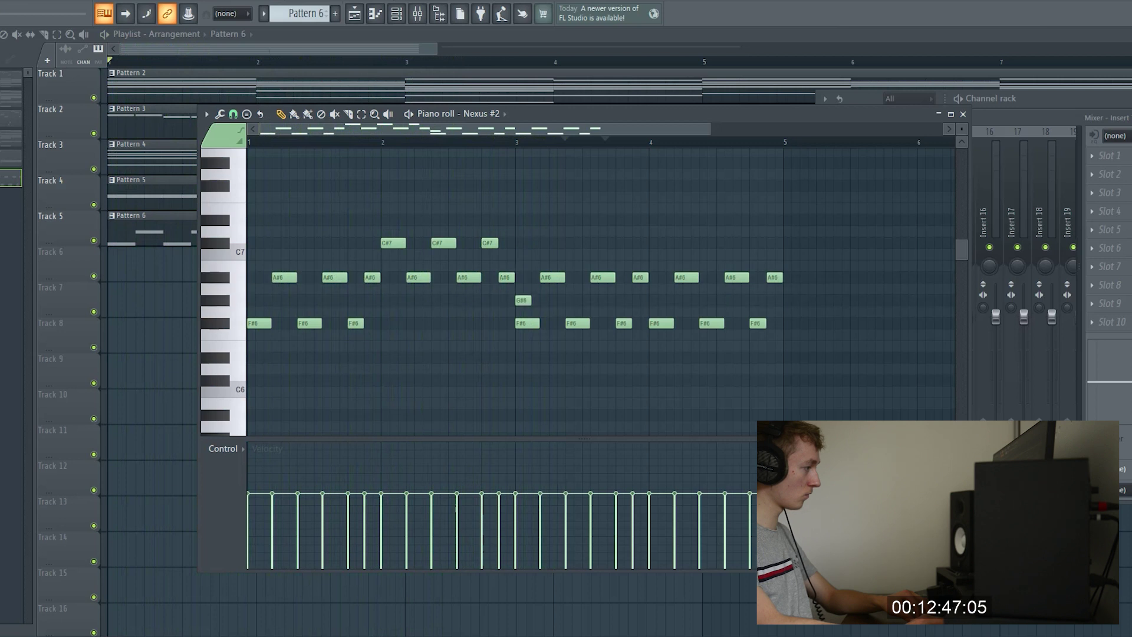
pyautogui.press('space')
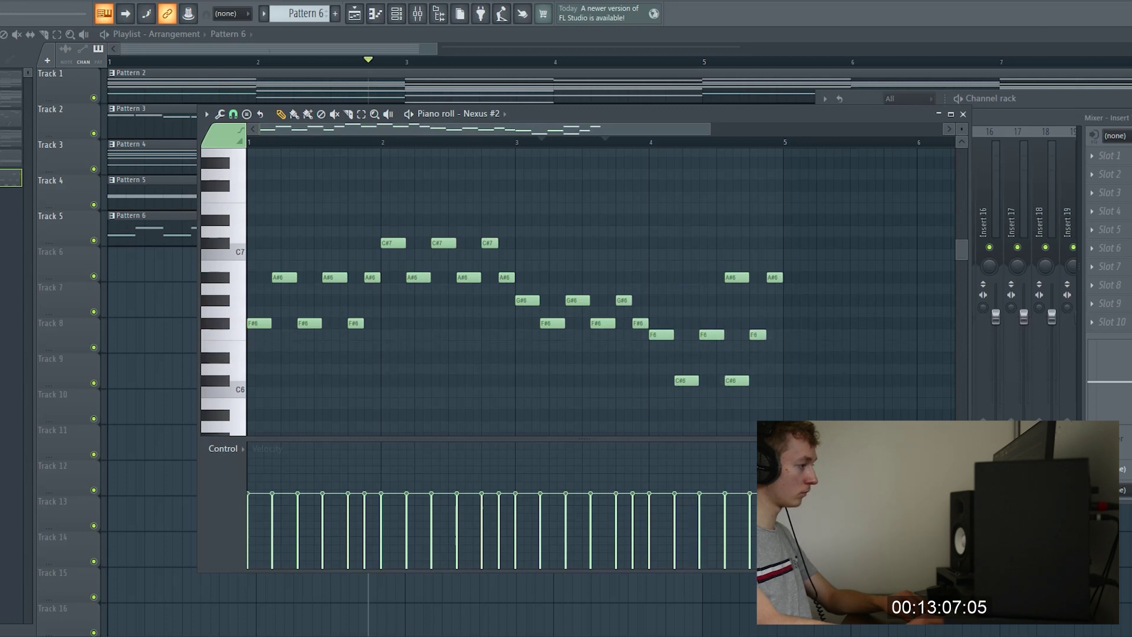
pyautogui.press('space')
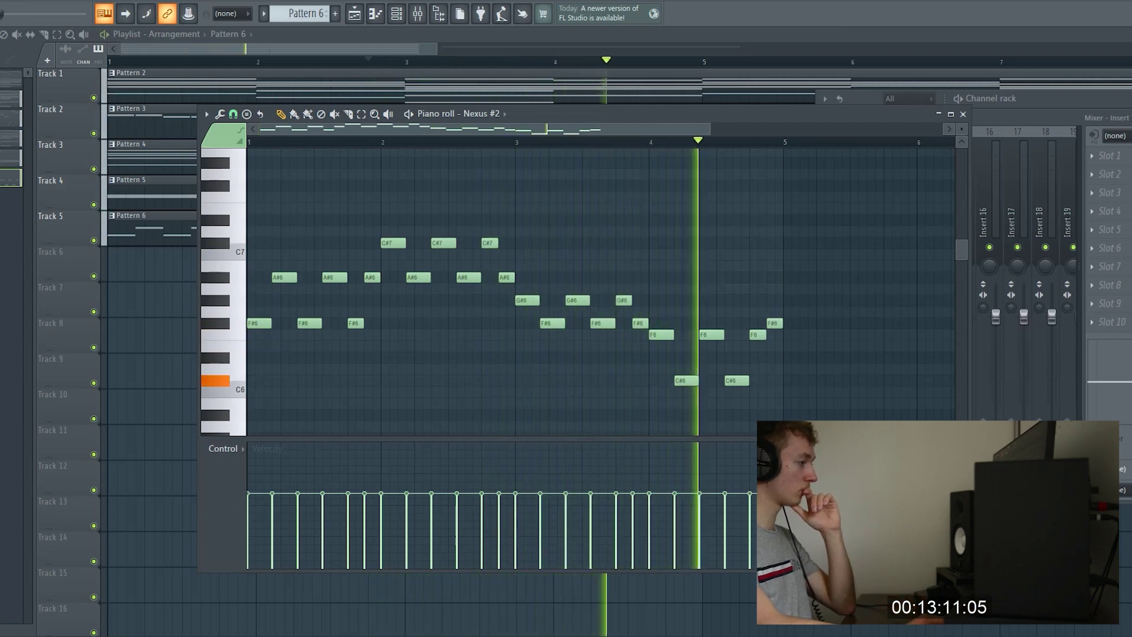
# Change bar 1 of the Nexus #2 melody to alternating notes starting A#6, F#6, and lower the three A#6 notes in bar 2 to F#6.
pyautogui.press('space')
pyautogui.press('space')
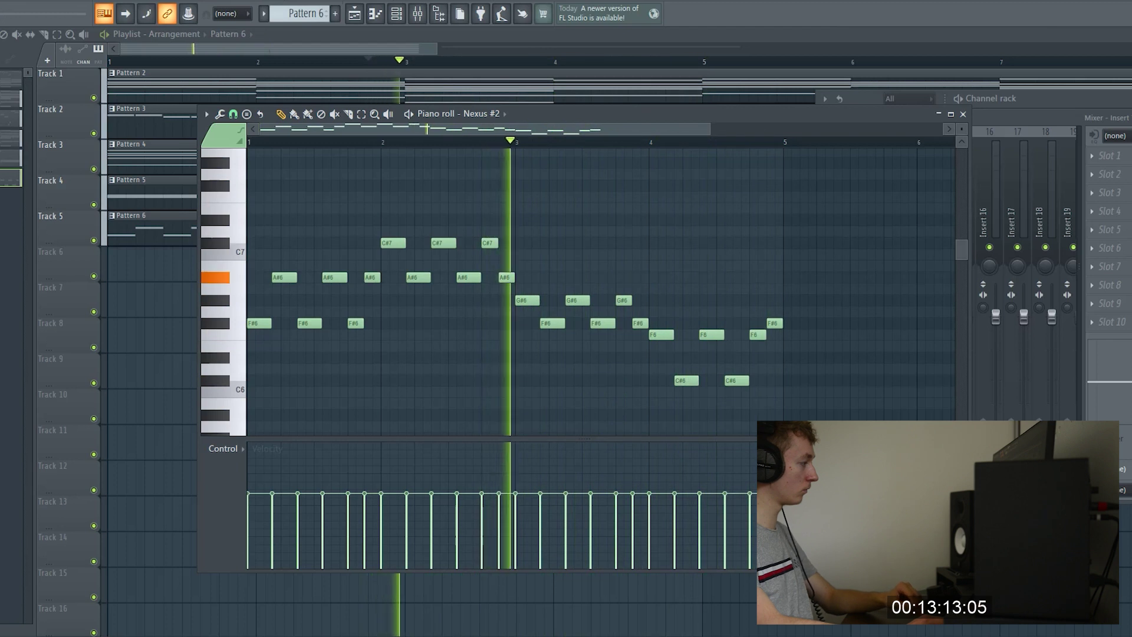
pyautogui.press('space')
pyautogui.press('Home')
pyautogui.press('space')
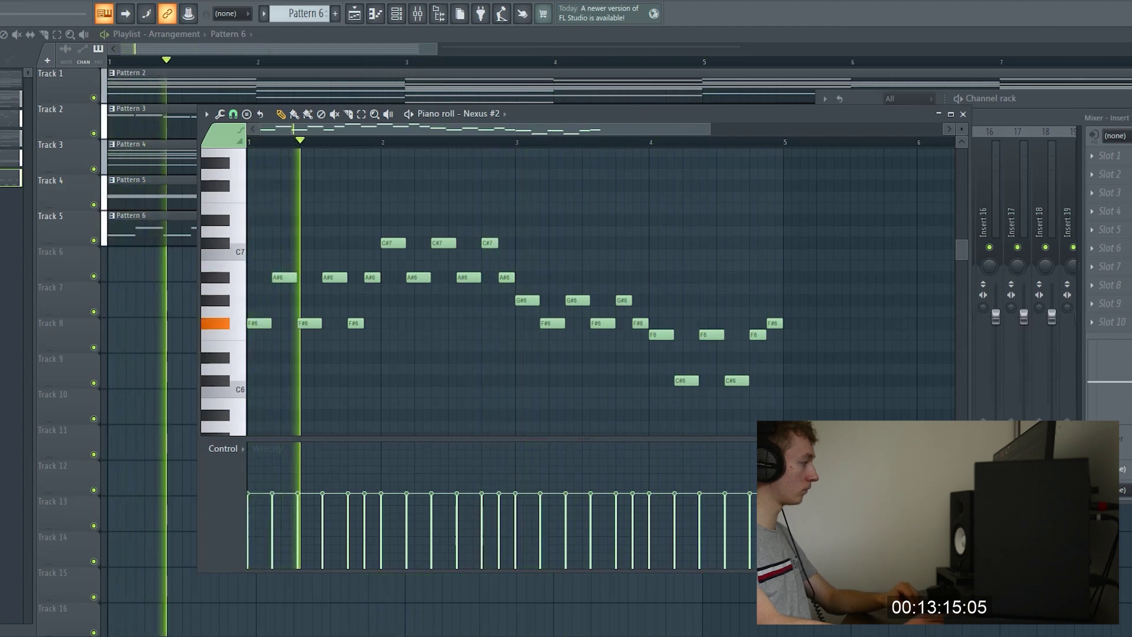
pyautogui.press('space')
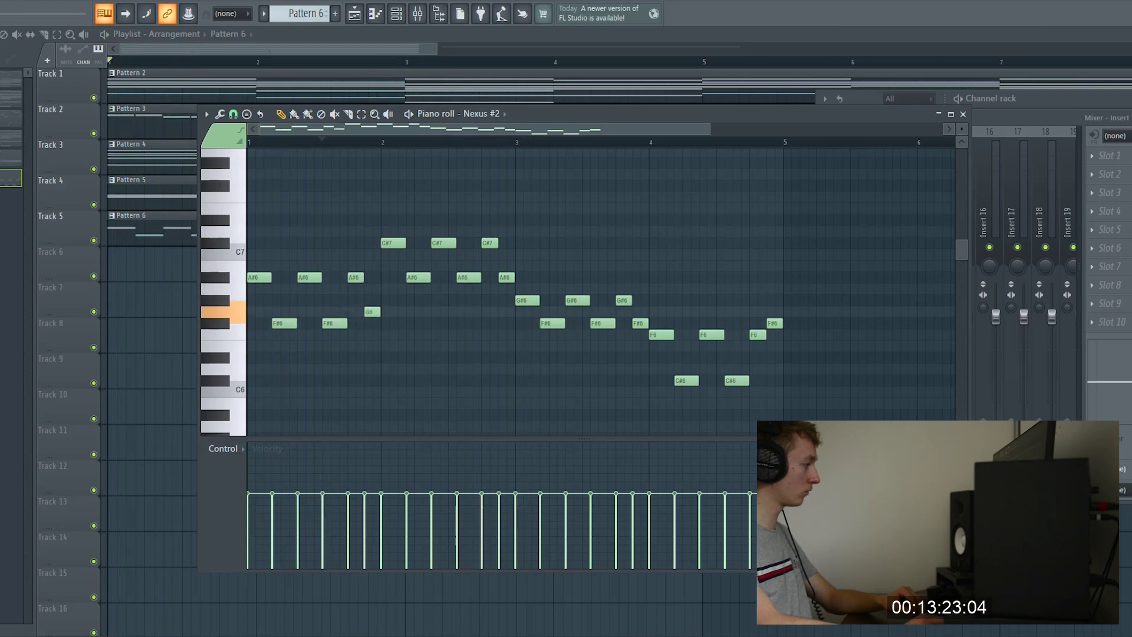
pyautogui.press('space')
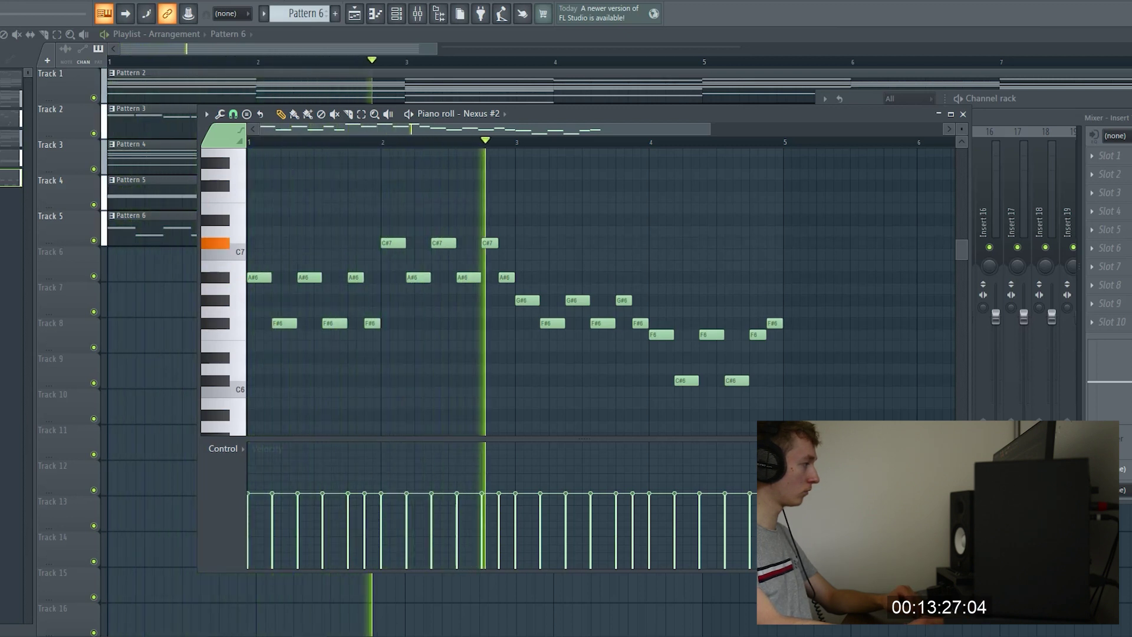
pyautogui.moveTo(407, 260); pyautogui.dragTo(534, 323)
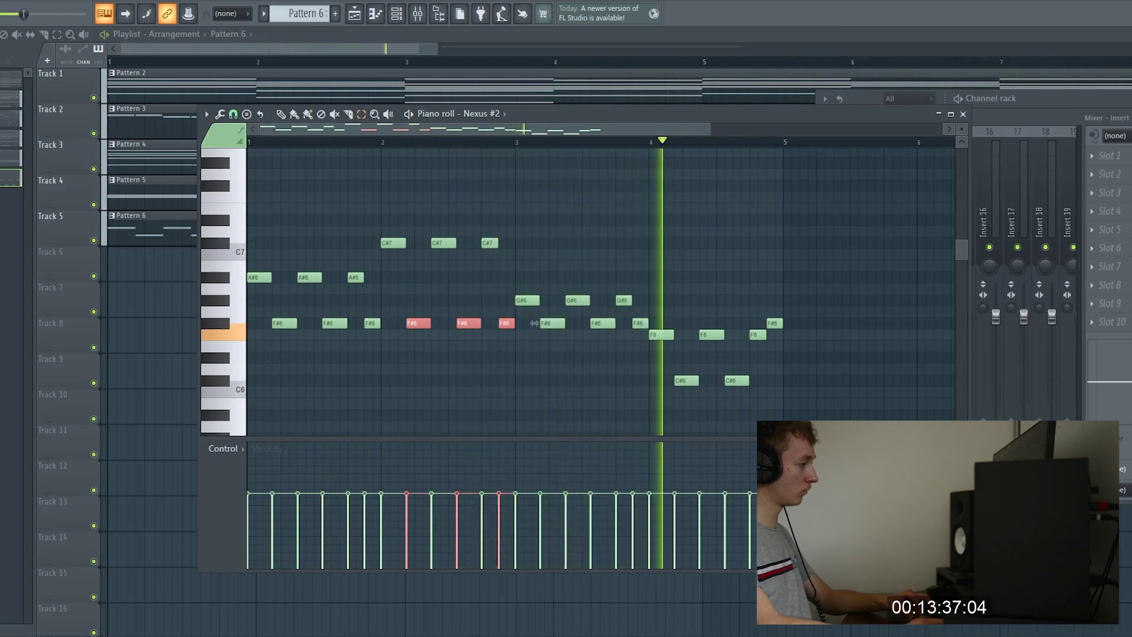
# Lower the volume of mixer insert 7 and play the arrangement back in the playlist.
pyautogui.press('F9')
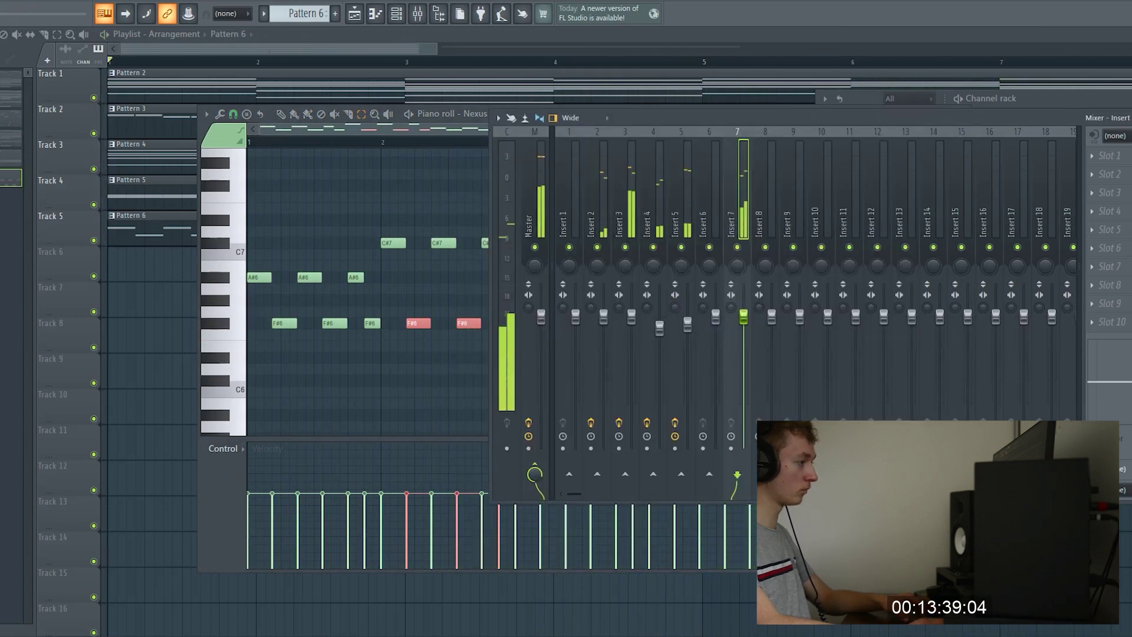
pyautogui.press('space')
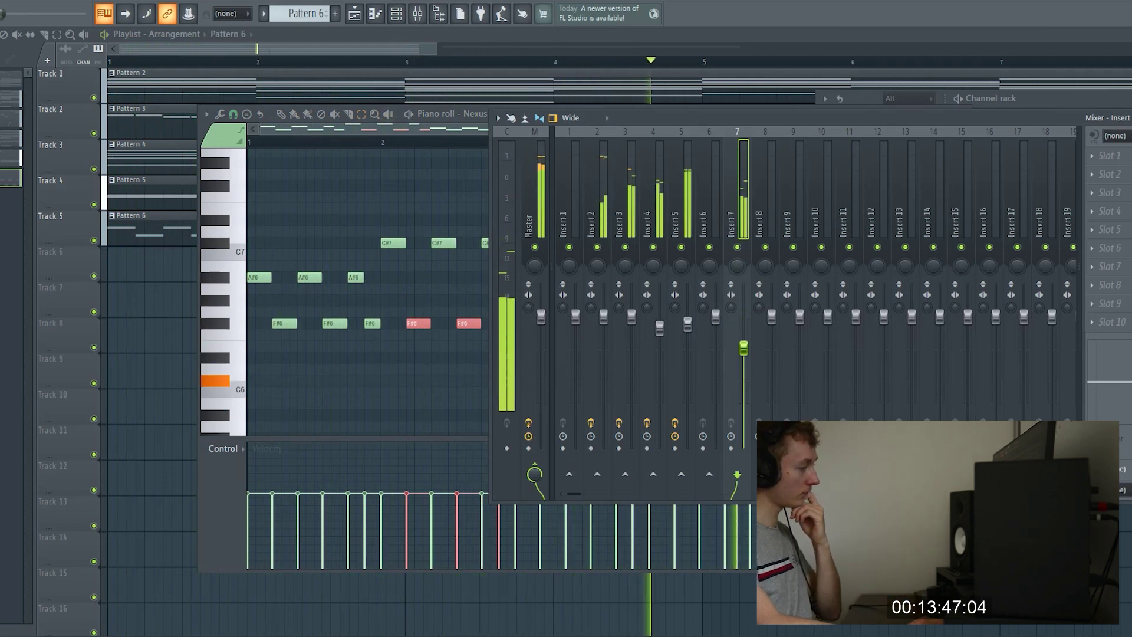
pyautogui.press('F12')
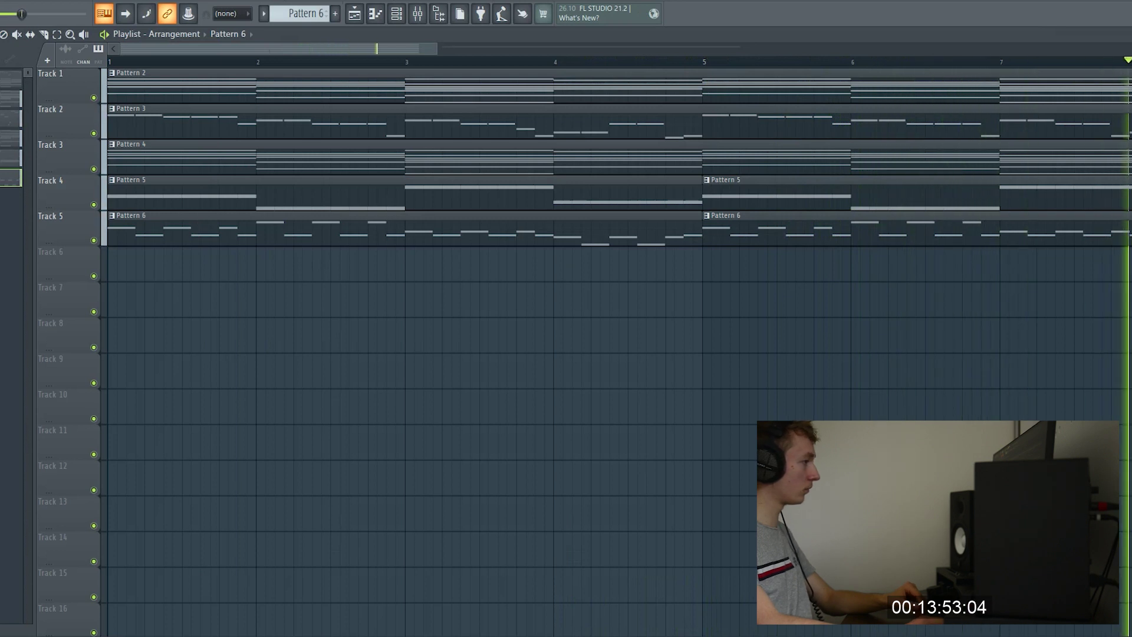
pyautogui.scroll(-2, 618, 348)
pyautogui.press('space')
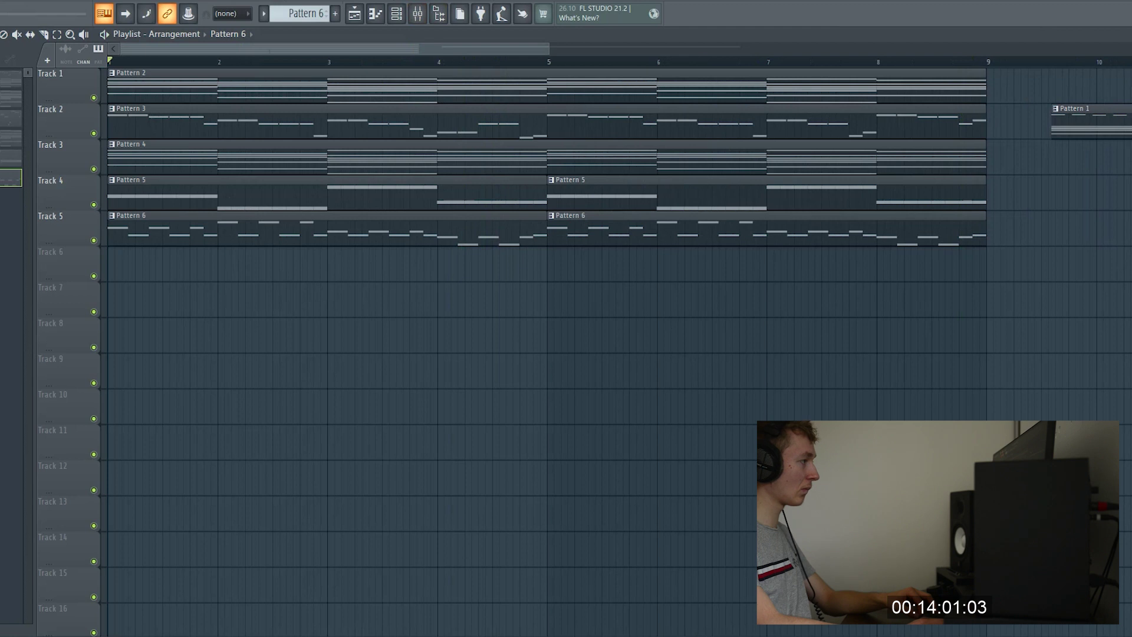
pyautogui.press('pagedown')
pyautogui.press('pageup')
pyautogui.press('pageup')
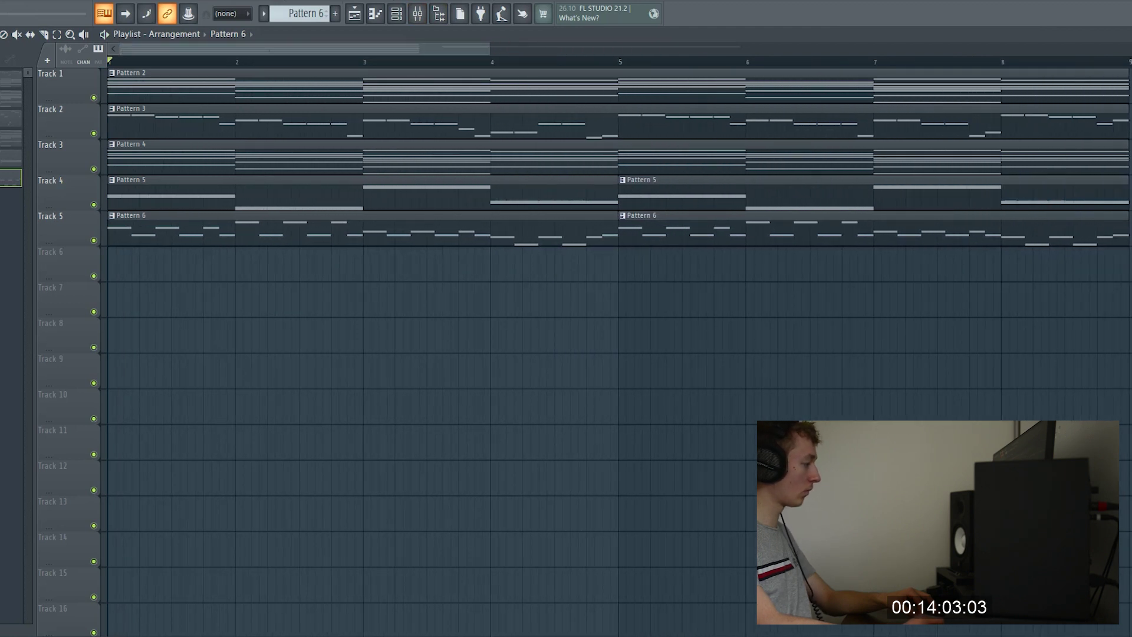
# Open Splice, search the owned library samples for "shaker", and move its window so the playlist tracks are reachable.
pyautogui.press('super+s')
pyautogui.write('spl')
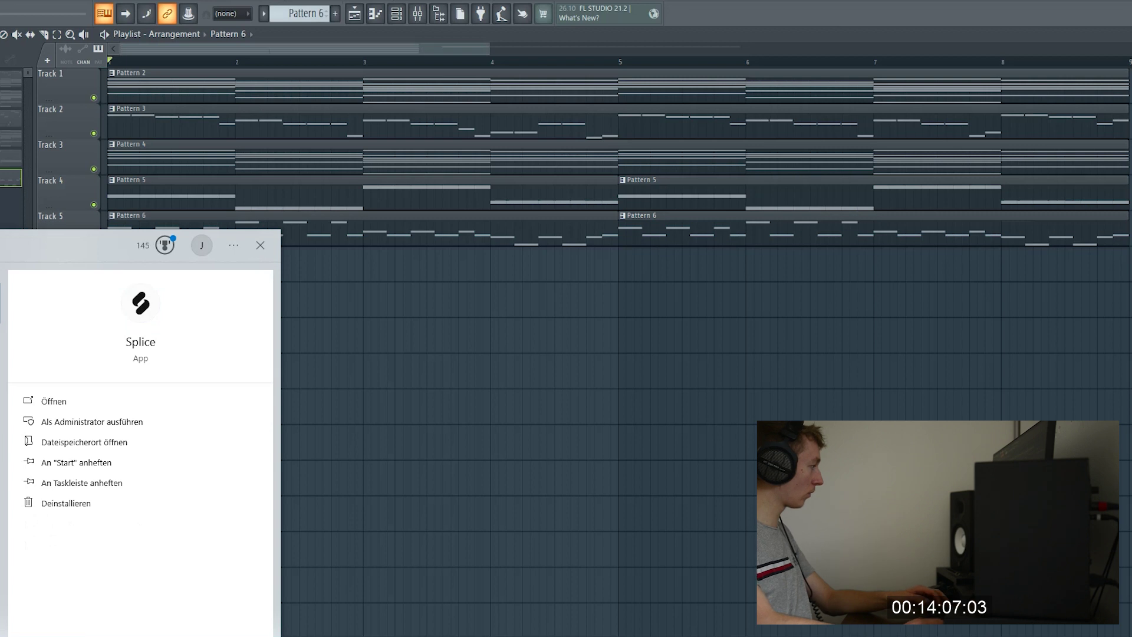
pyautogui.press('Return')
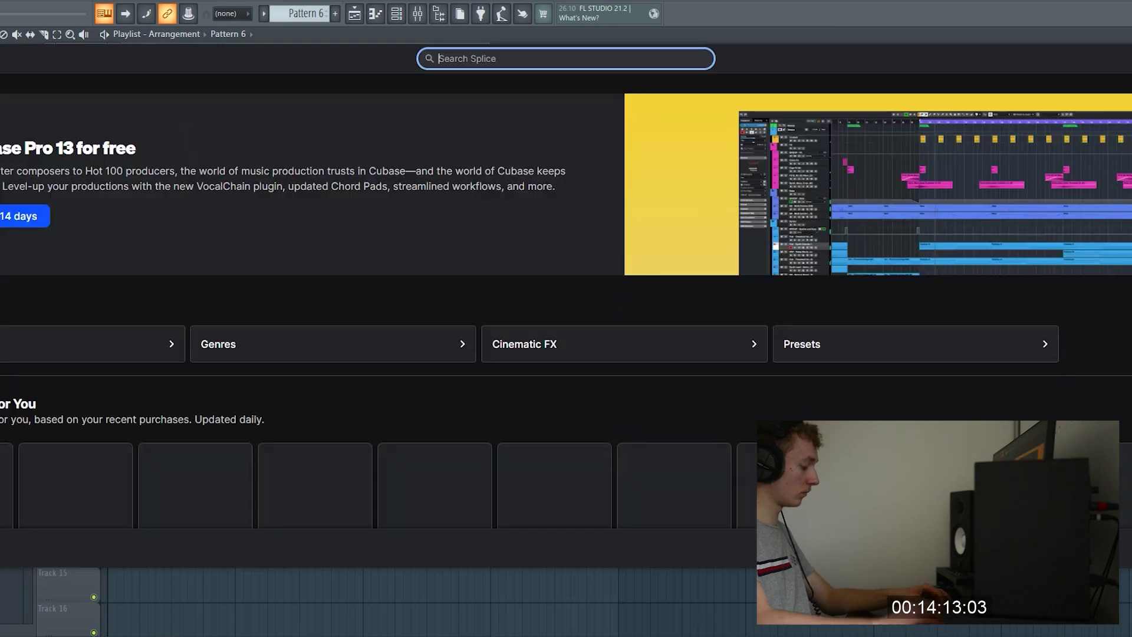
pyautogui.write('shaker')
pyautogui.press('Return')
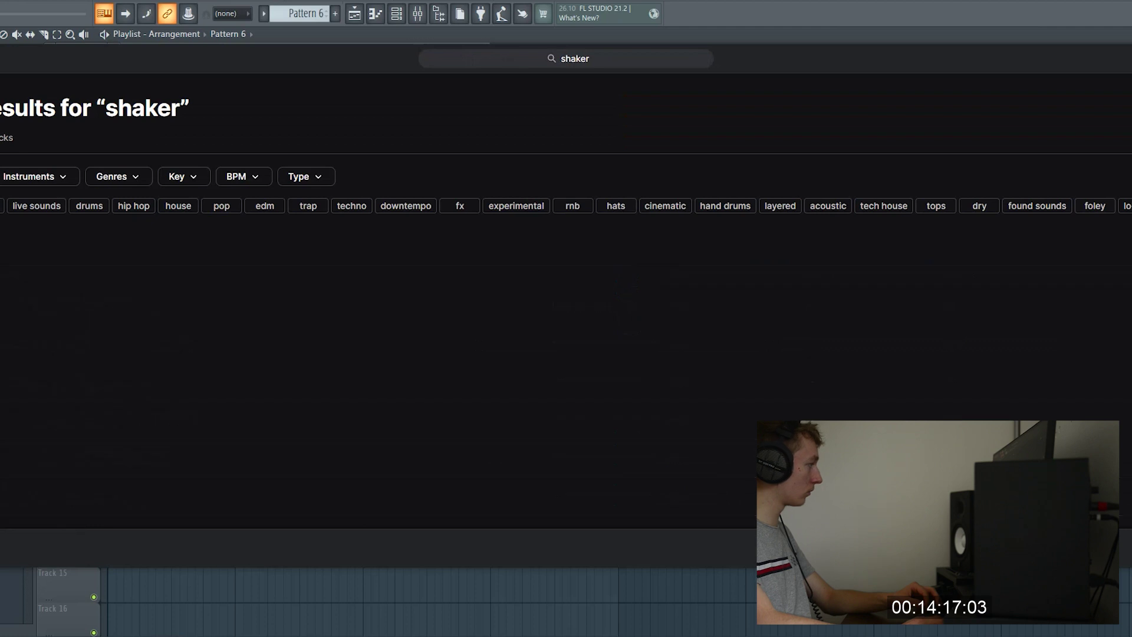
pyautogui.moveTo(0, 60); pyautogui.dragTo(522, 70)
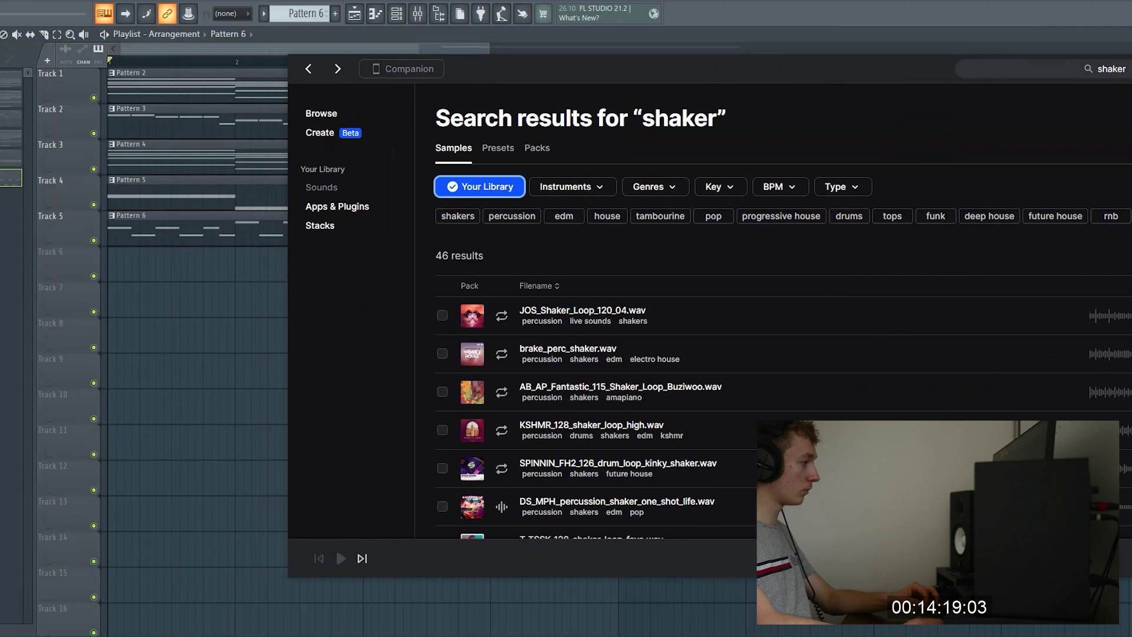
# Preview JOS_Shaker_Loop_120_04.wav, place it at bar 1 of Track 6 and fit it to the project tempo from 120 BPM.
pyautogui.click(502, 316)
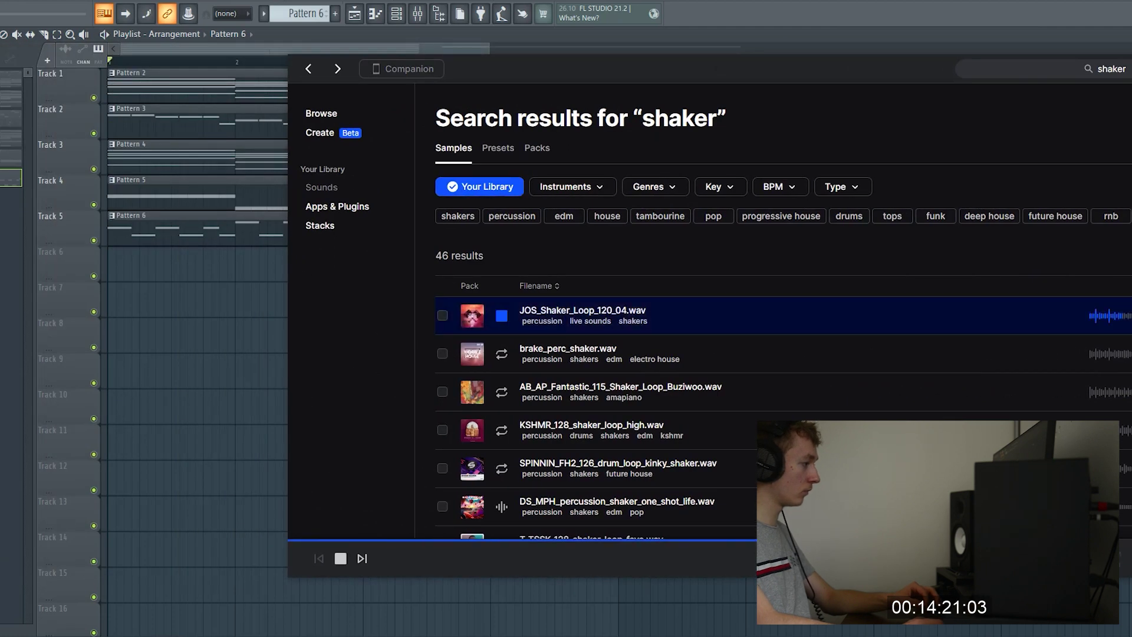
pyautogui.moveTo(258, 283); pyautogui.dragTo(110, 265)
pyautogui.rightClick(110, 259)
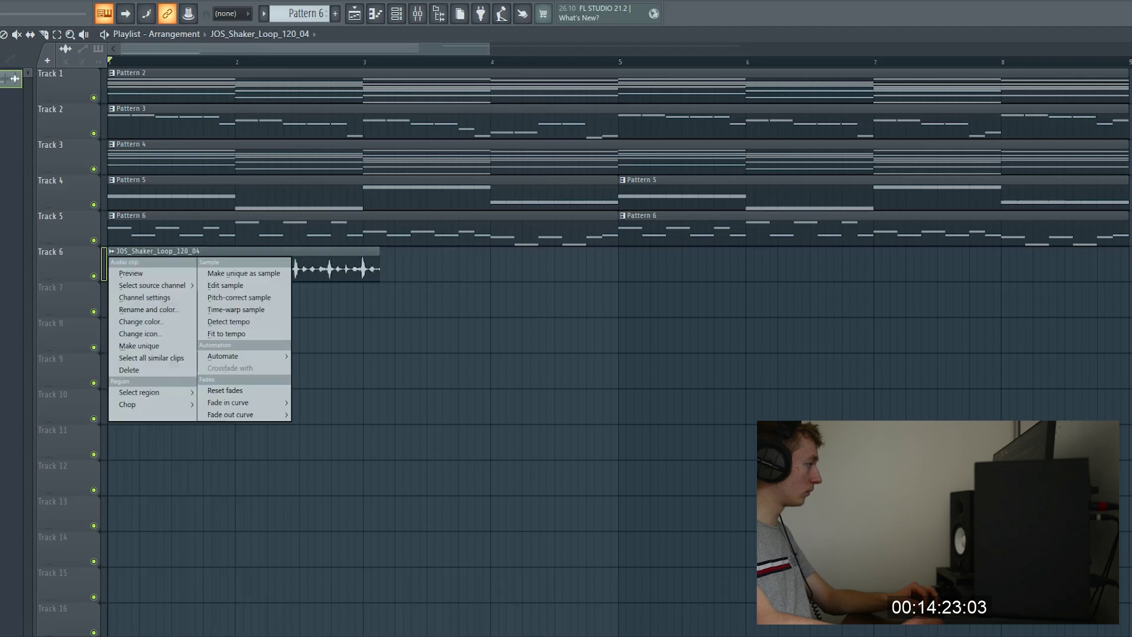
pyautogui.click(236, 333)
pyautogui.click(558, 434)
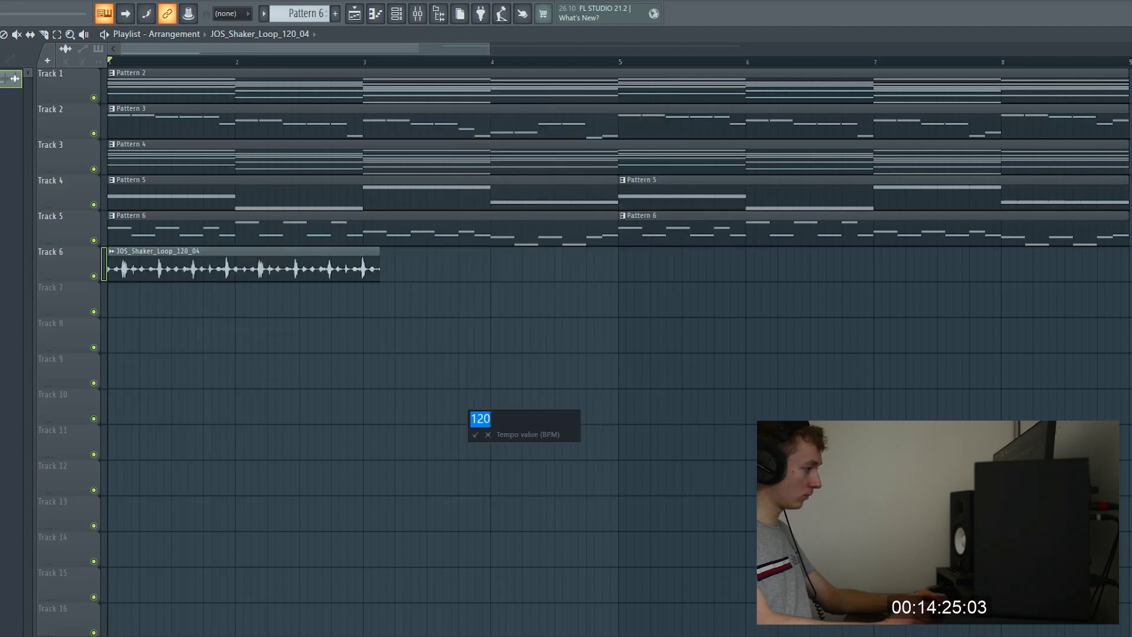
pyautogui.press('Return')
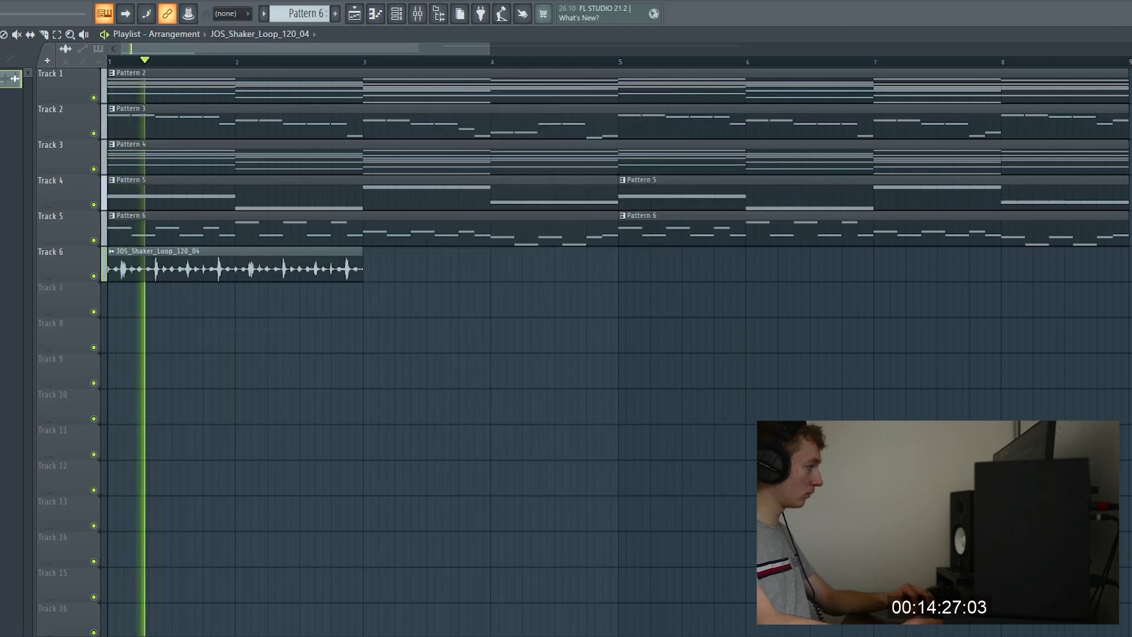
# Repeat the JOS shaker loop at bars 3, 5 and 7 of Track 6 while listening to the mix.
pyautogui.click(365, 266)
pyautogui.click(623, 266)
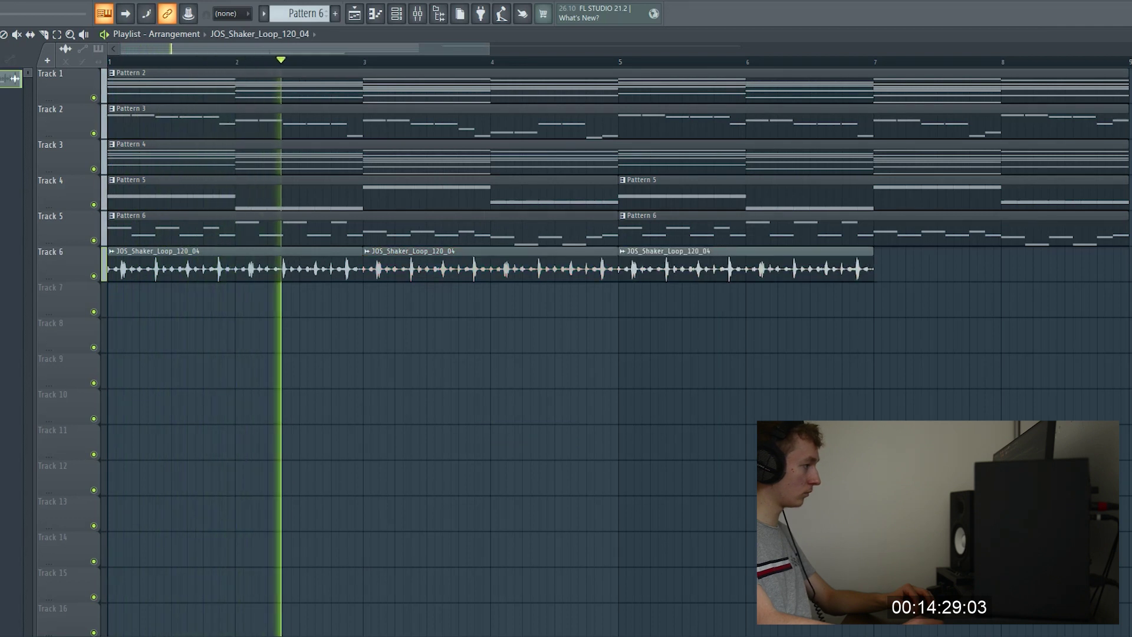
pyautogui.click(878, 267)
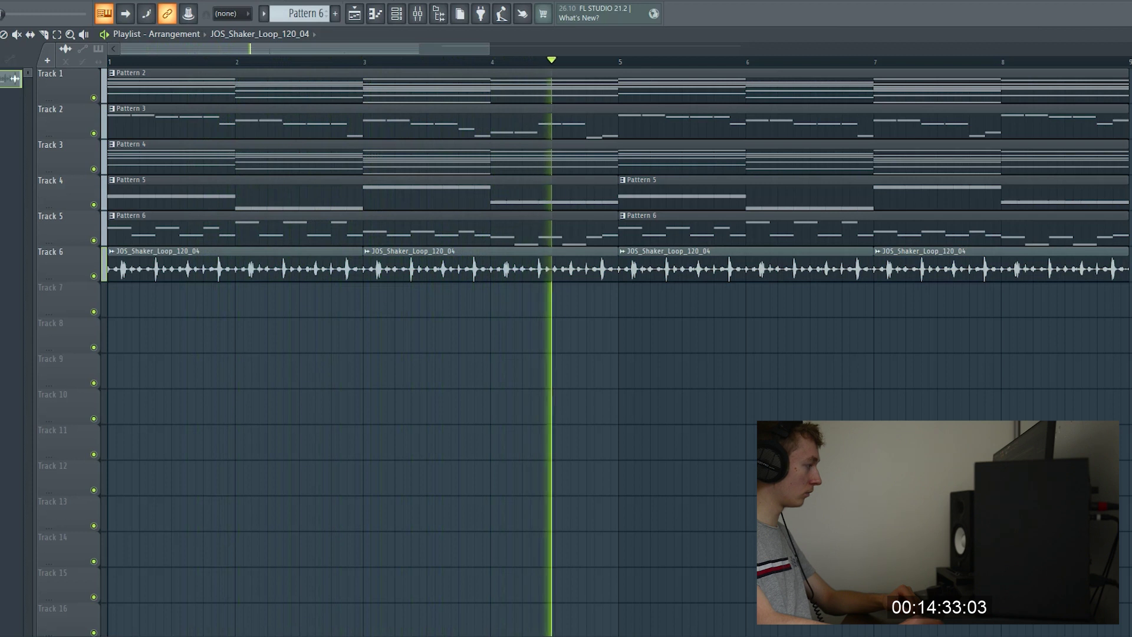
pyautogui.press('space')
# Audition the other shaker samples in Splice, from brake_perc_shaker.wav down to KSHMR_Shaker_Loops_128_07.wav.
pyautogui.hotkey('alt', 'Tab')
pyautogui.click(501, 354)
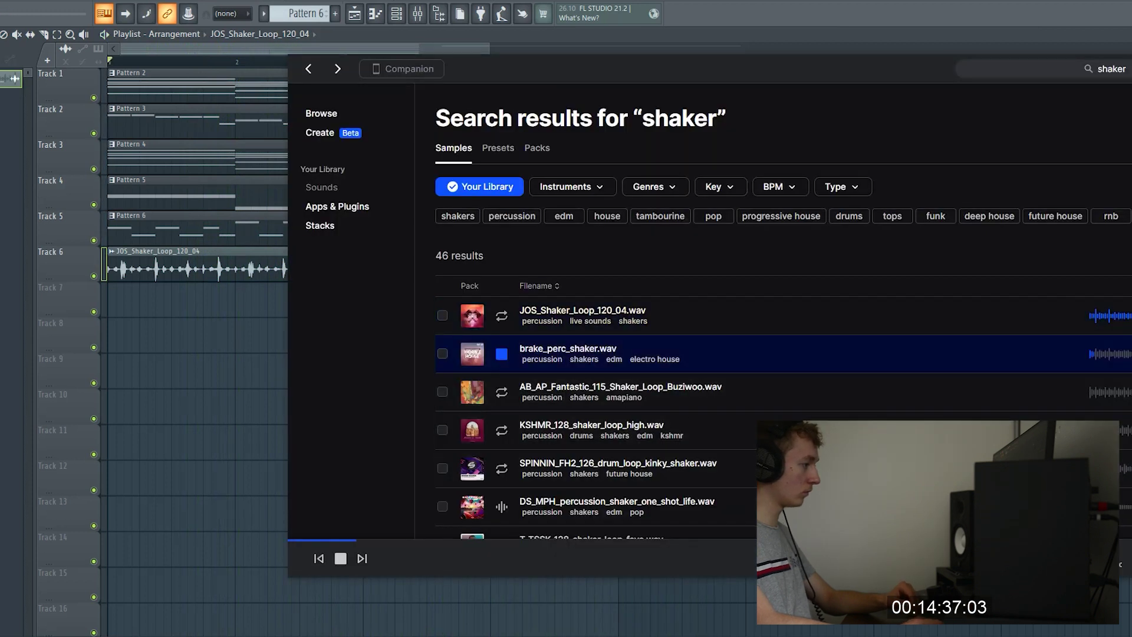
pyautogui.click(502, 392)
pyautogui.click(501, 429)
pyautogui.click(502, 468)
pyautogui.click(501, 506)
pyautogui.scroll(-5, 502, 507)
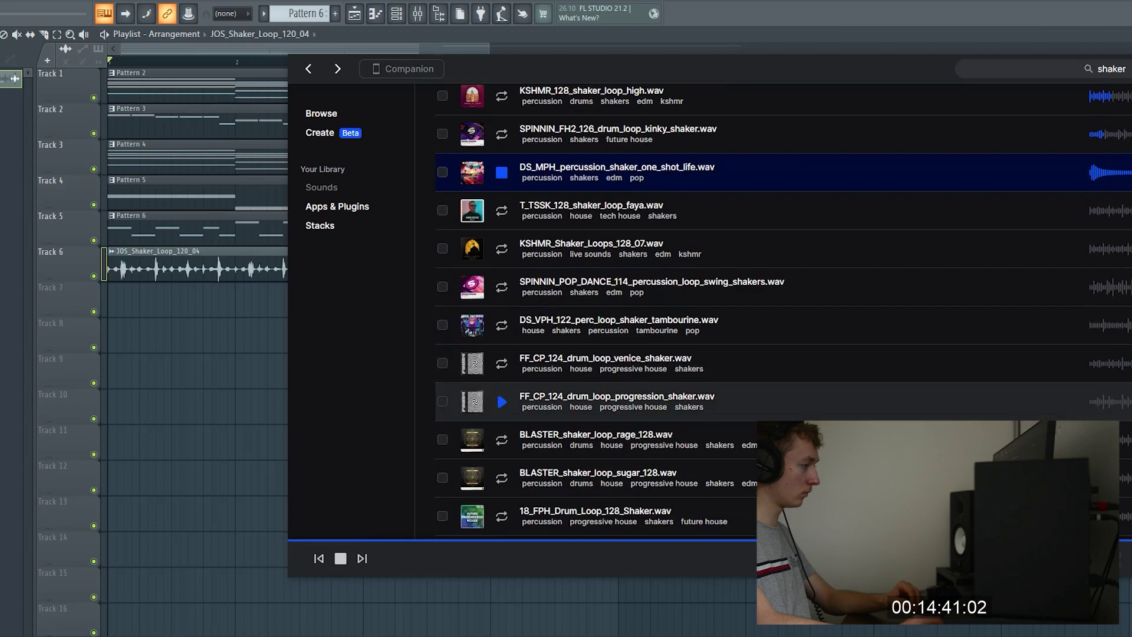
pyautogui.click(501, 182)
pyautogui.click(502, 219)
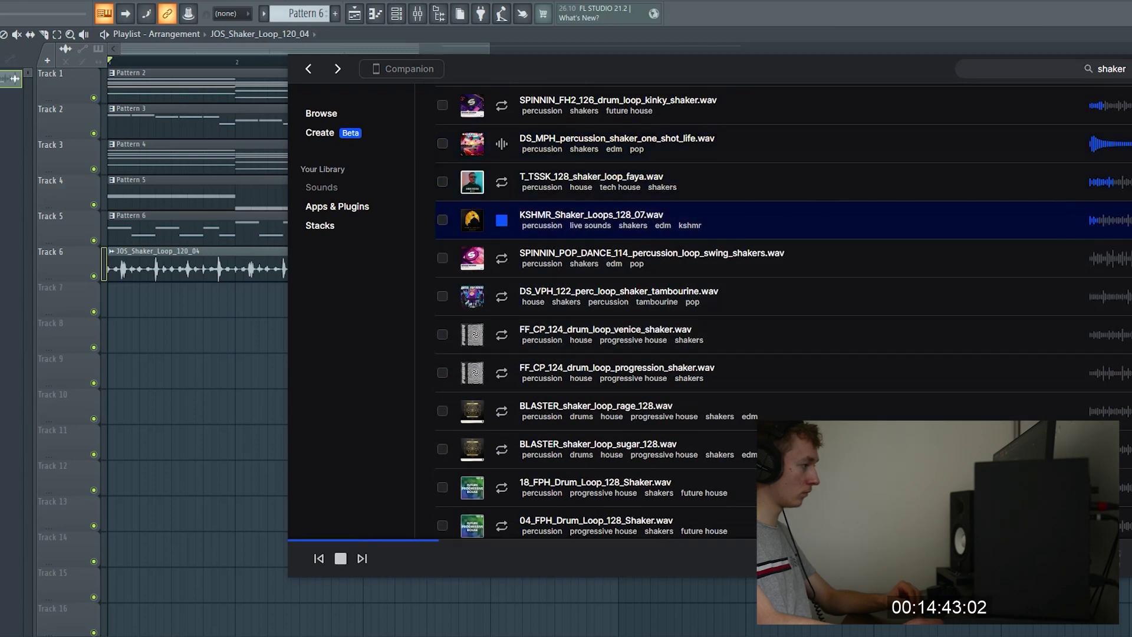
# Place KSHMR_Shaker_Loops_128_07 on Track 7 with clips at bars 1, 3, 5 and 7.
pyautogui.moveTo(447, 224); pyautogui.dragTo(403, 299)
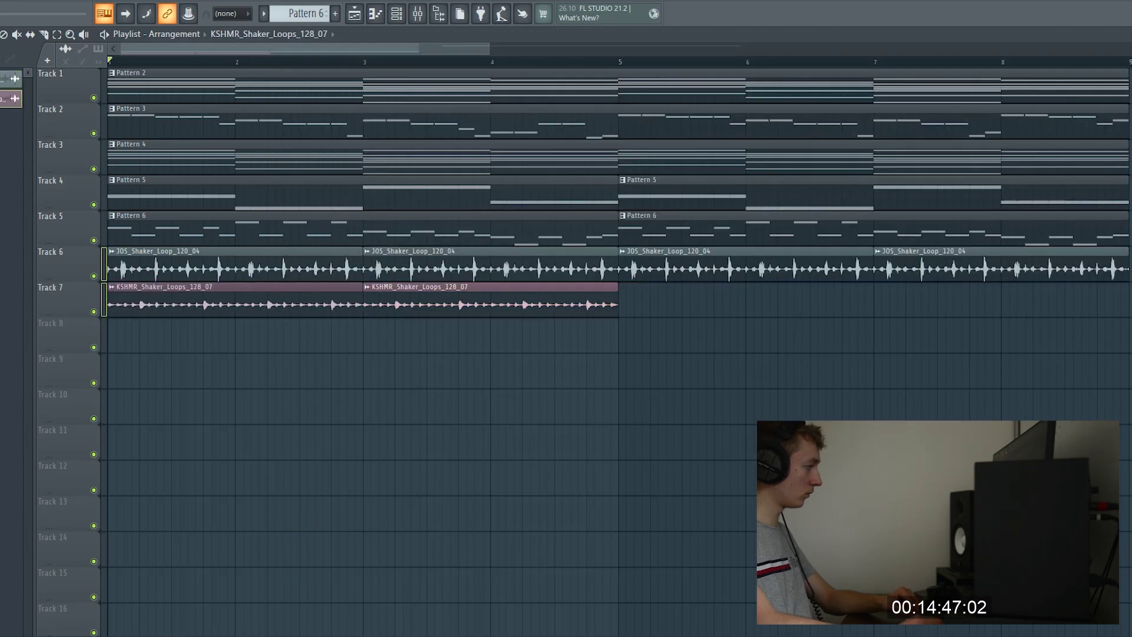
pyautogui.press('space')
pyautogui.click(629, 301)
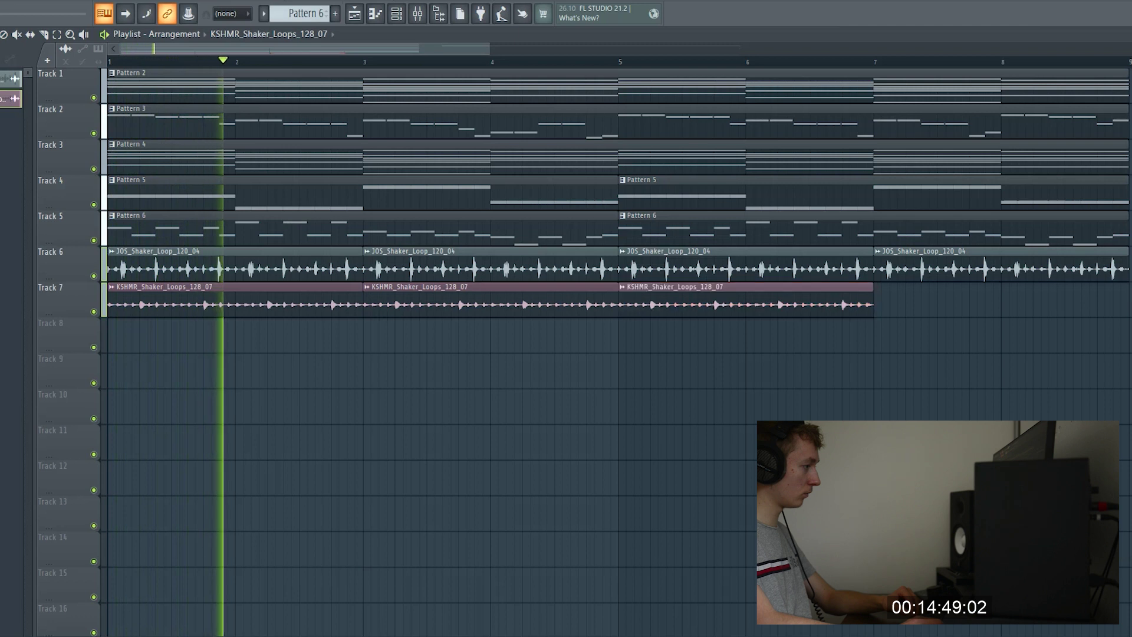
pyautogui.click(902, 304)
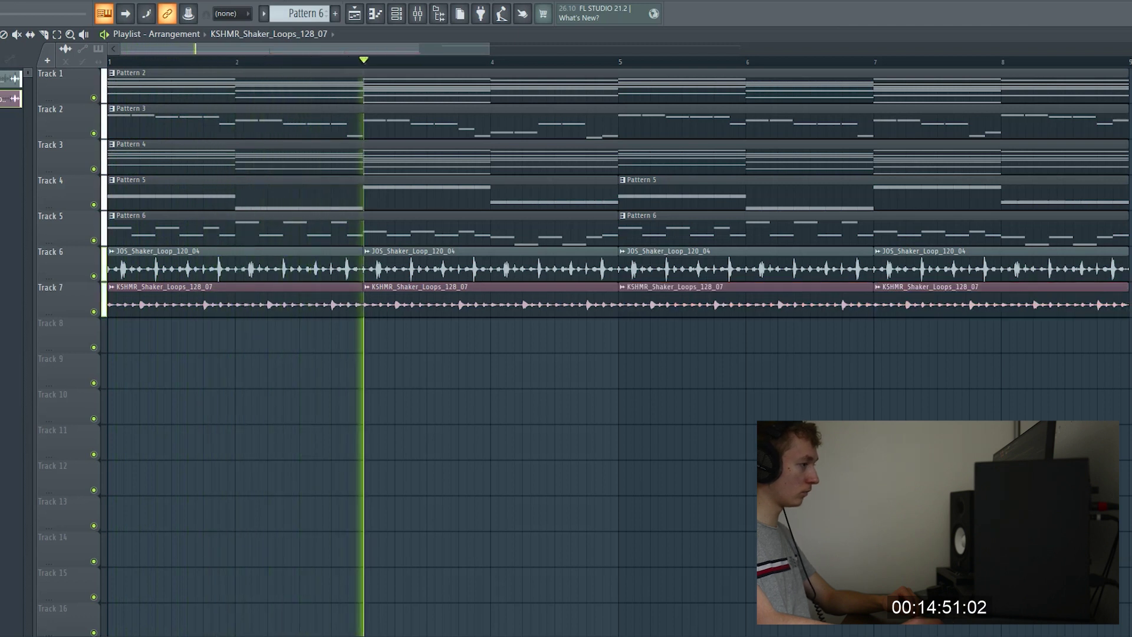
# Mute Track 6, play the mix and delete all four JOS_Shaker_Loop_120_04 clips from that track.
pyautogui.press('space')
pyautogui.click(93, 276)
pyautogui.press('space')
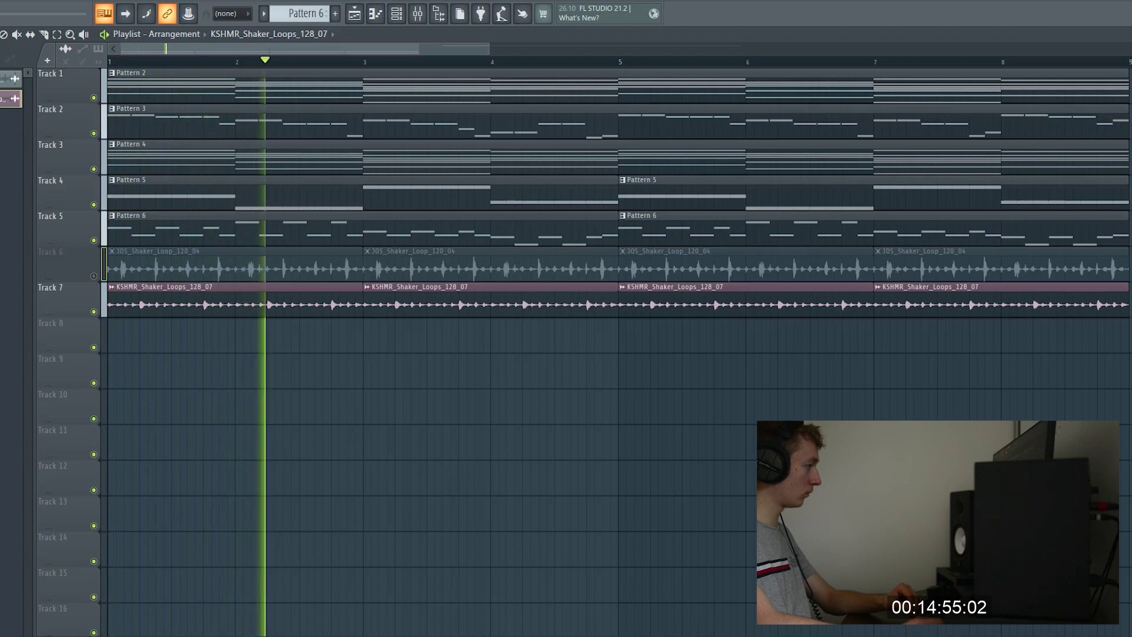
pyautogui.rightClick(235, 268)
pyautogui.rightClick(490, 269)
pyautogui.rightClick(746, 268)
pyautogui.rightClick(996, 269)
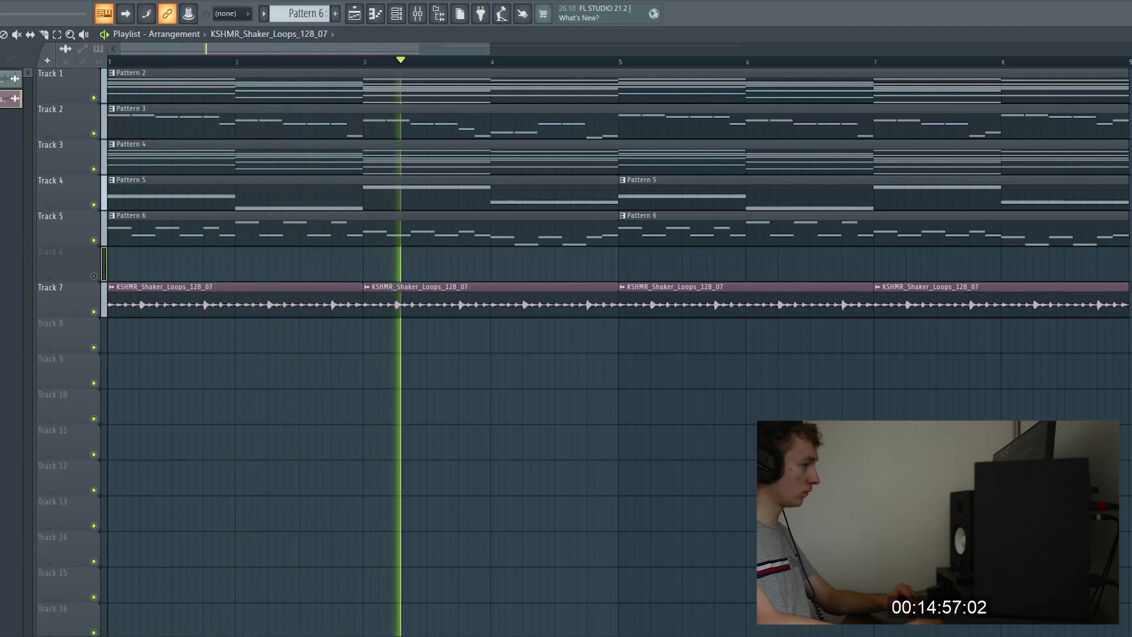
# Route the KSHMR_Shaker_Loops_128_07 clip to mixer insert 9 and solo that insert in the mixer.
pyautogui.doubleClick(943, 304)
pyautogui.moveTo(365, 197); pyautogui.dragTo(365, 192)
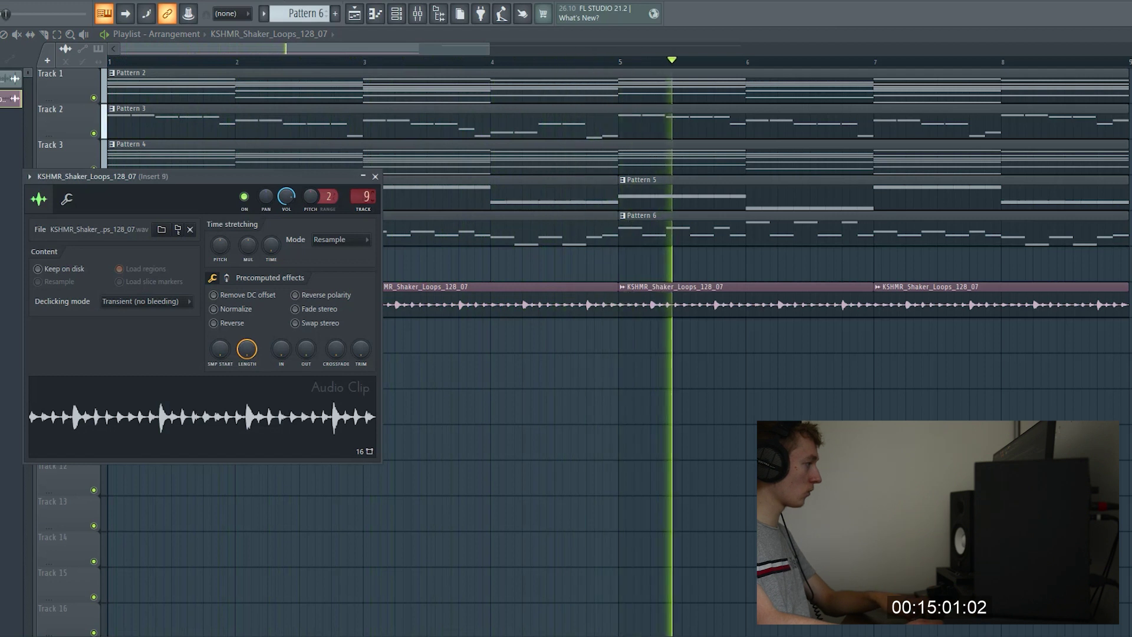
pyautogui.press('F9')
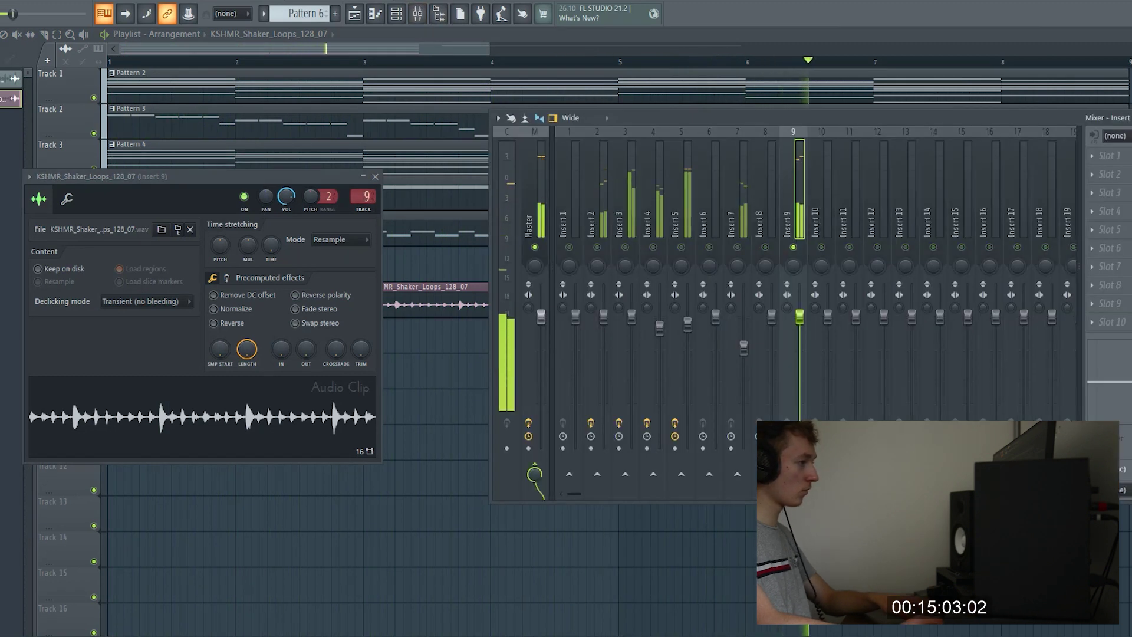
# Load Fruity Reeverb 2 in slot 2 of insert 9 and raise its wet level while the shaker plays.
pyautogui.press('space')
pyautogui.click(1091, 174)
pyautogui.click(915, 158)
pyautogui.press('space')
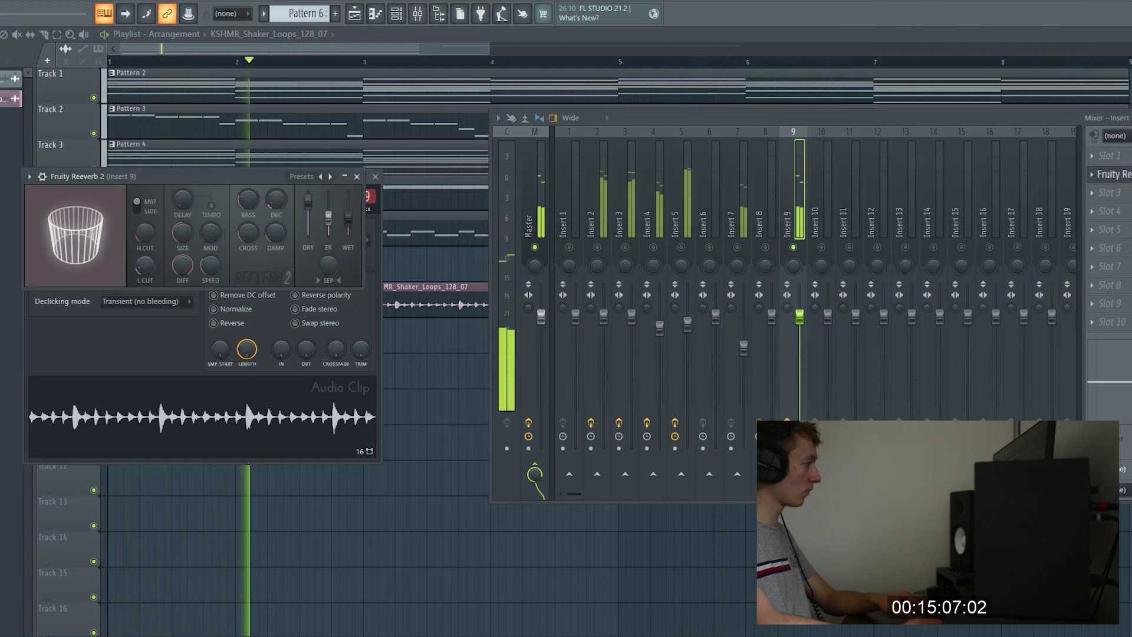
pyautogui.moveTo(348, 217); pyautogui.dragTo(348, 209)
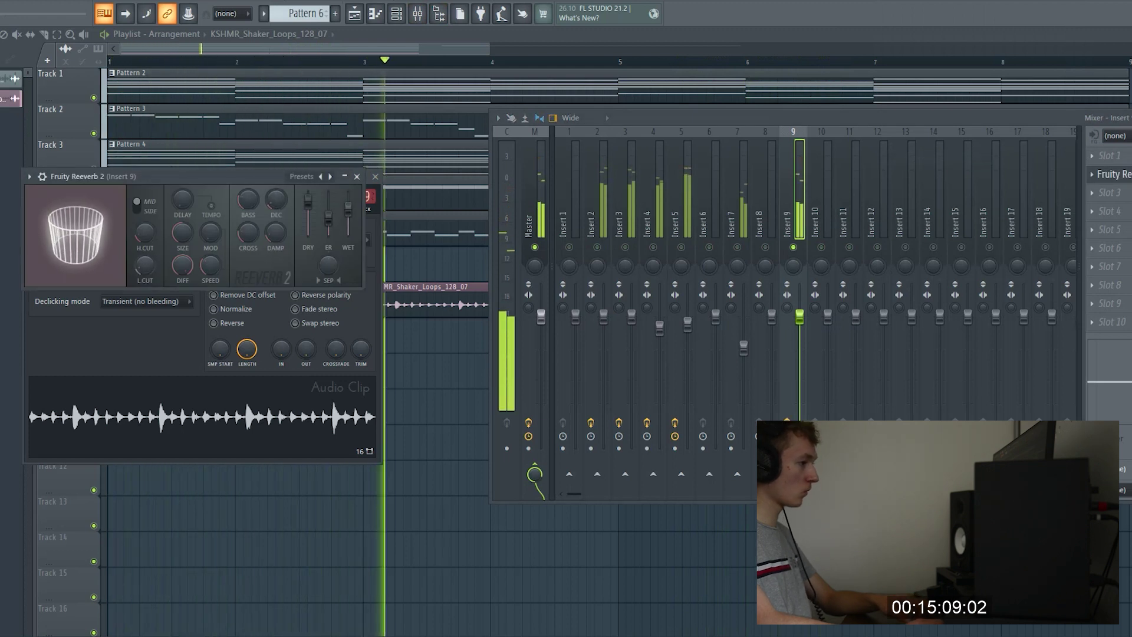
# Load Fruity Stereo Enhancer in slot 6 of insert 9, unsolo the insert and lower its volume slightly.
pyautogui.click(1108, 248)
pyautogui.click(1039, 126)
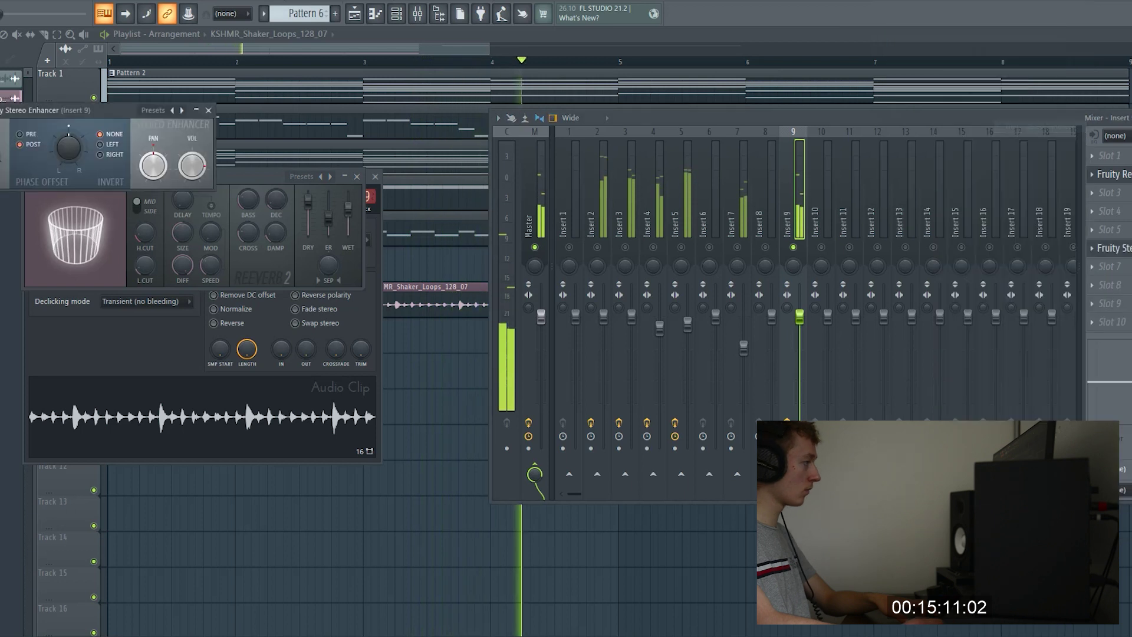
pyautogui.rightClick(792, 247)
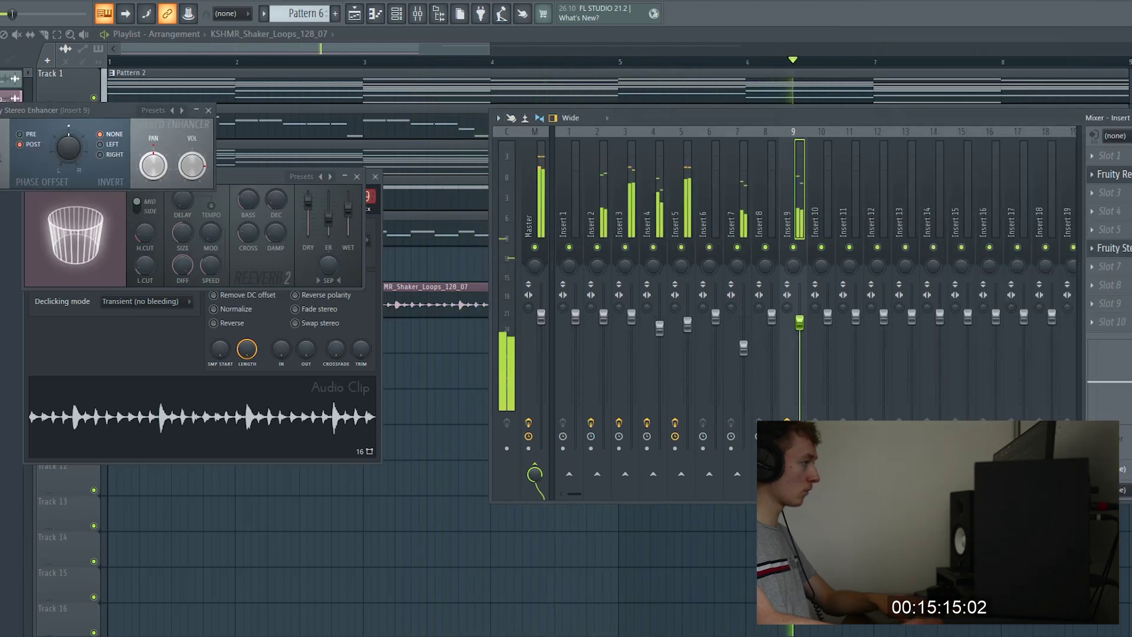
pyautogui.press('F12')
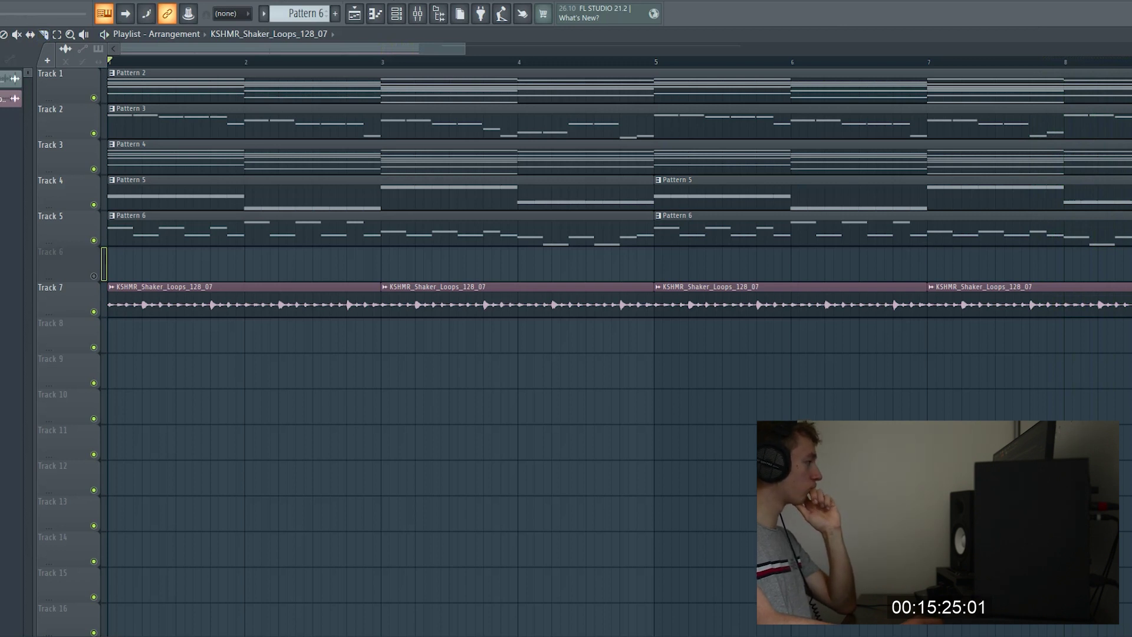
# Create Pattern 7 with a clip spanning bars 1 to 4 on Track 6, and copy all of Pattern 2's chord notes.
pyautogui.click(335, 13)
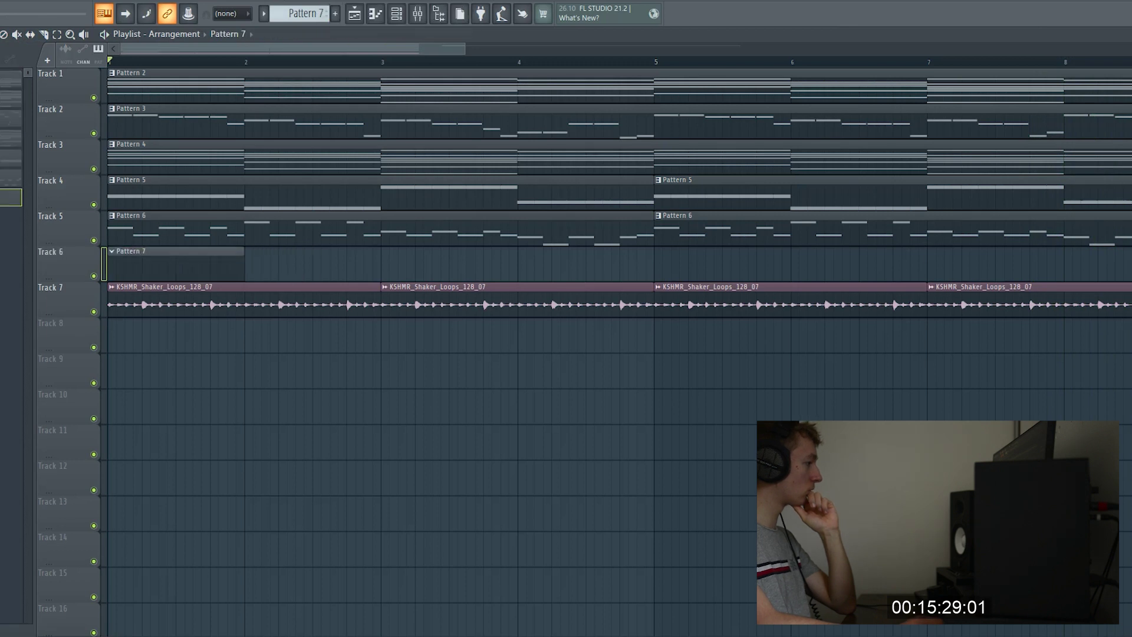
pyautogui.moveTo(242, 266); pyautogui.dragTo(678, 265)
pyautogui.doubleClick(518, 89)
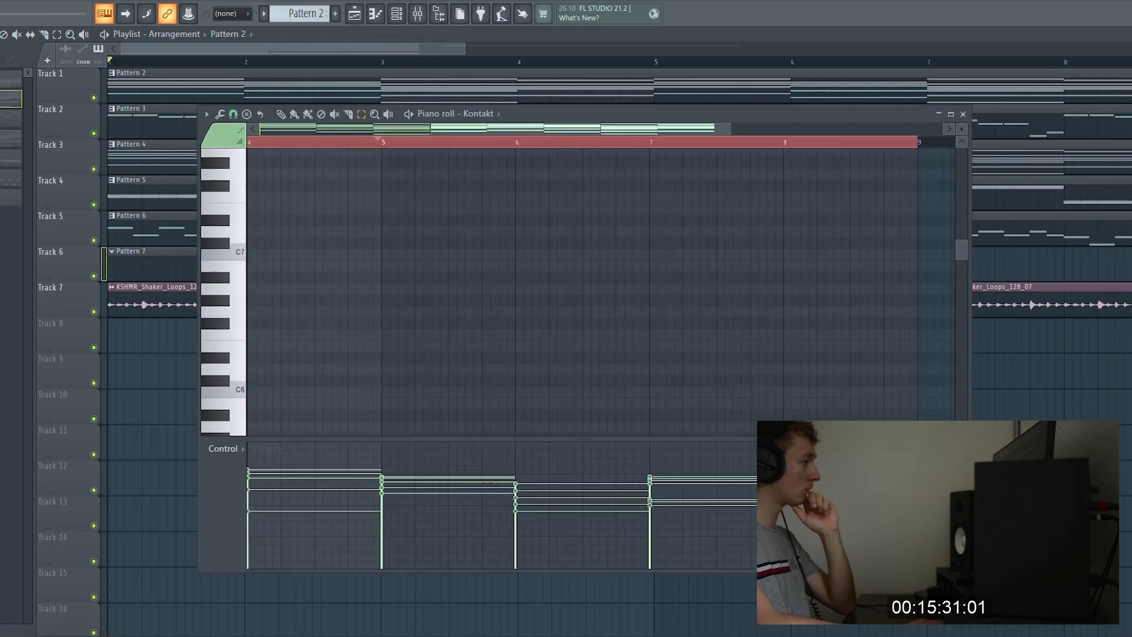
pyautogui.scroll(3, 590, 292)
pyautogui.scroll(-3, 590, 291)
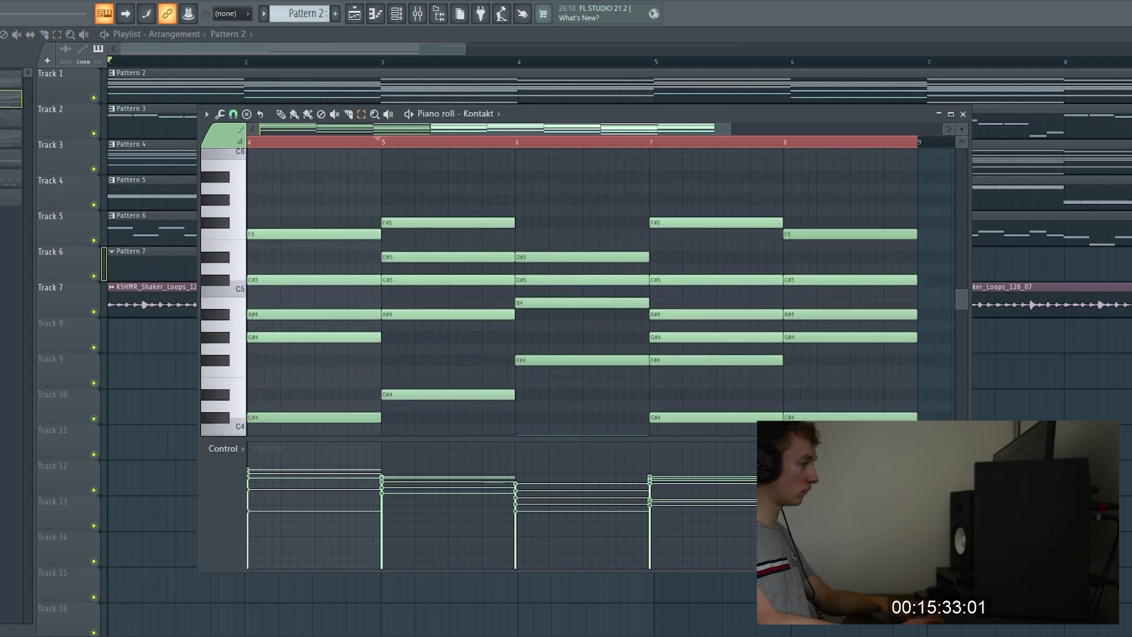
pyautogui.hotkey('ctrl', 'a')
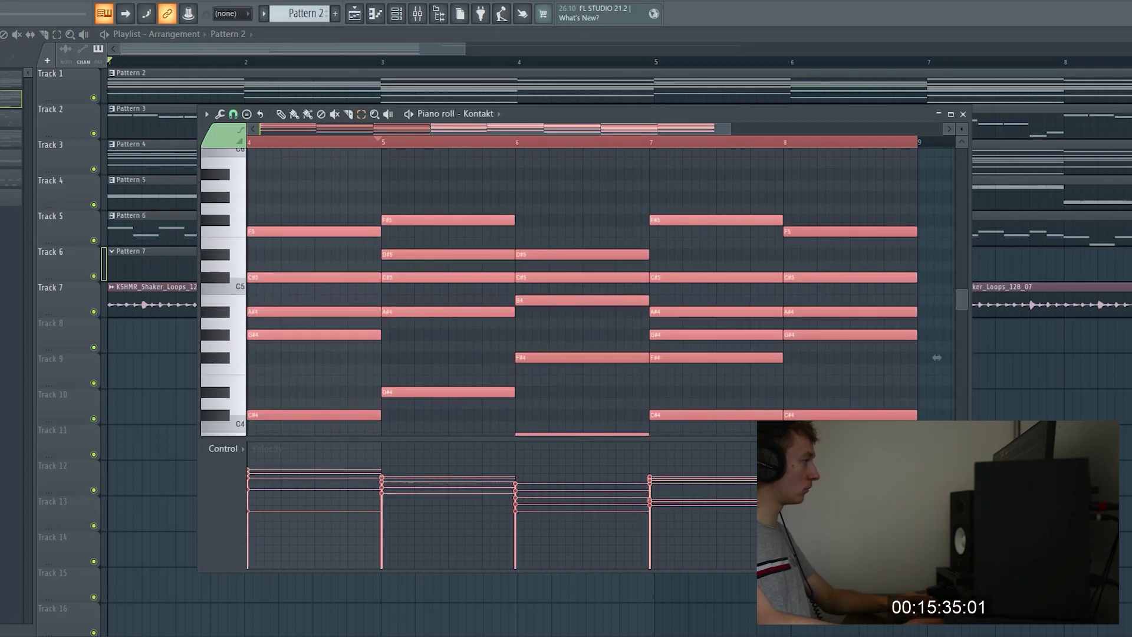
# Add a new Kontakt channel in Pattern 7 and load the Strummed Acoustic 2 - 12-String instrument.
pyautogui.click(154, 266)
pyautogui.press('F6')
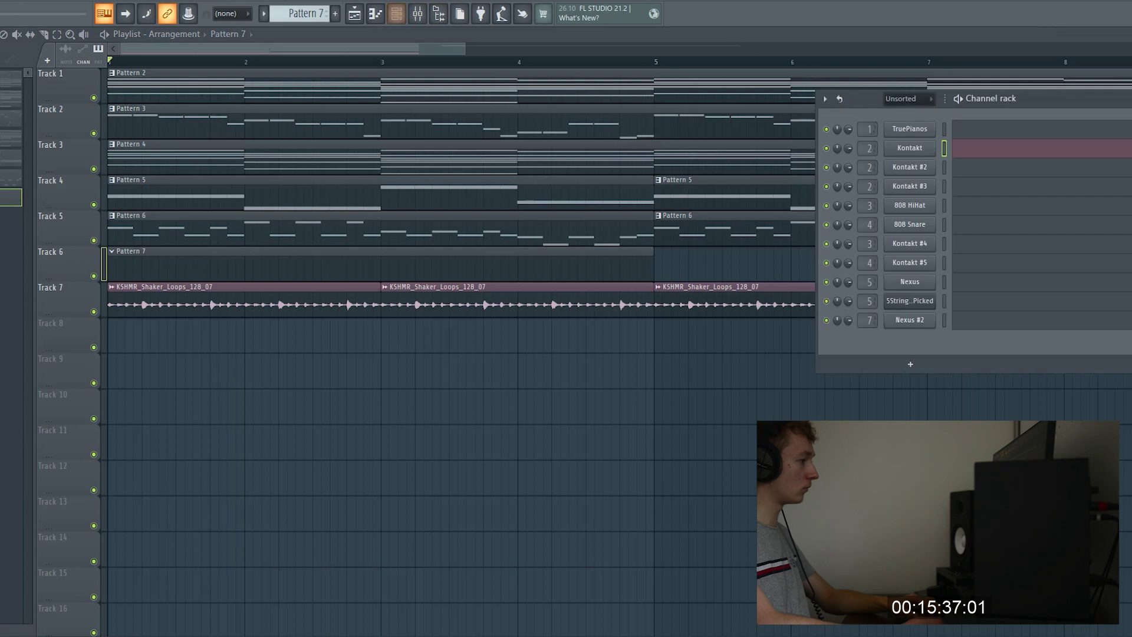
pyautogui.click(910, 364)
pyautogui.click(917, 195)
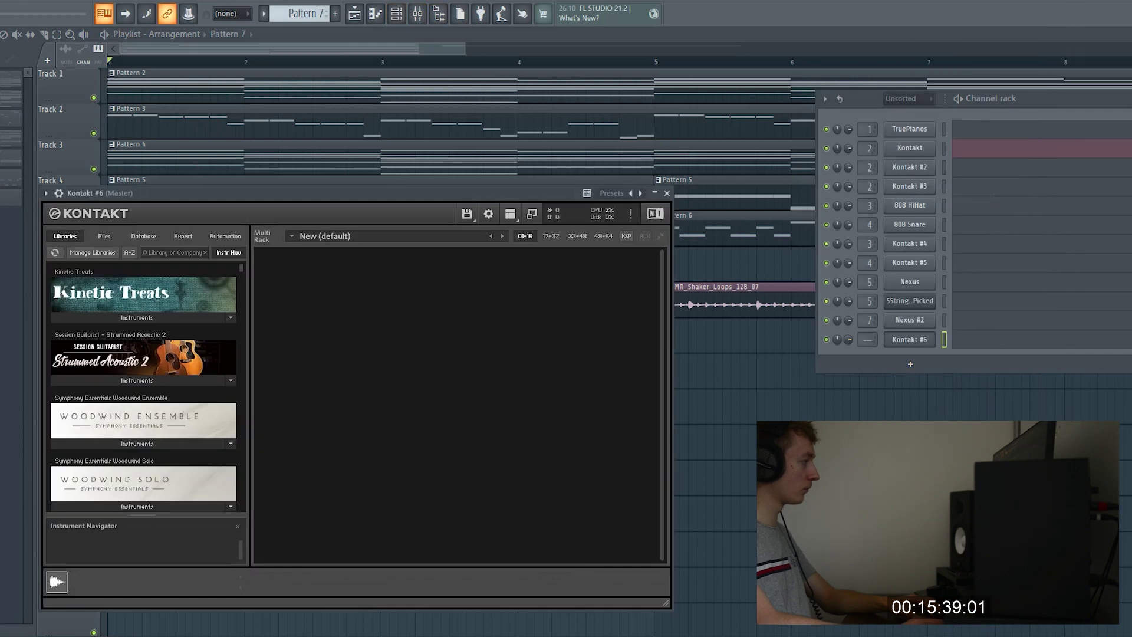
pyautogui.click(136, 380)
pyautogui.doubleClick(128, 395)
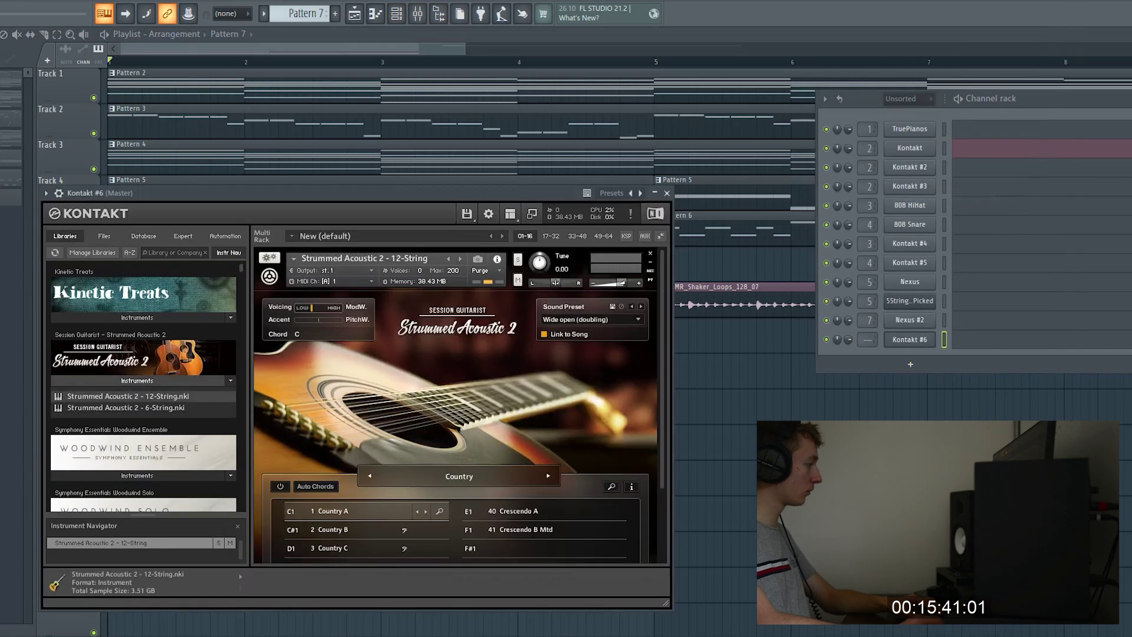
# Load the Road Trip strumming song in the Strummed Acoustic 2 instrument and uncover the Track 6 clip.
pyautogui.click(431, 475)
pyautogui.click(364, 404)
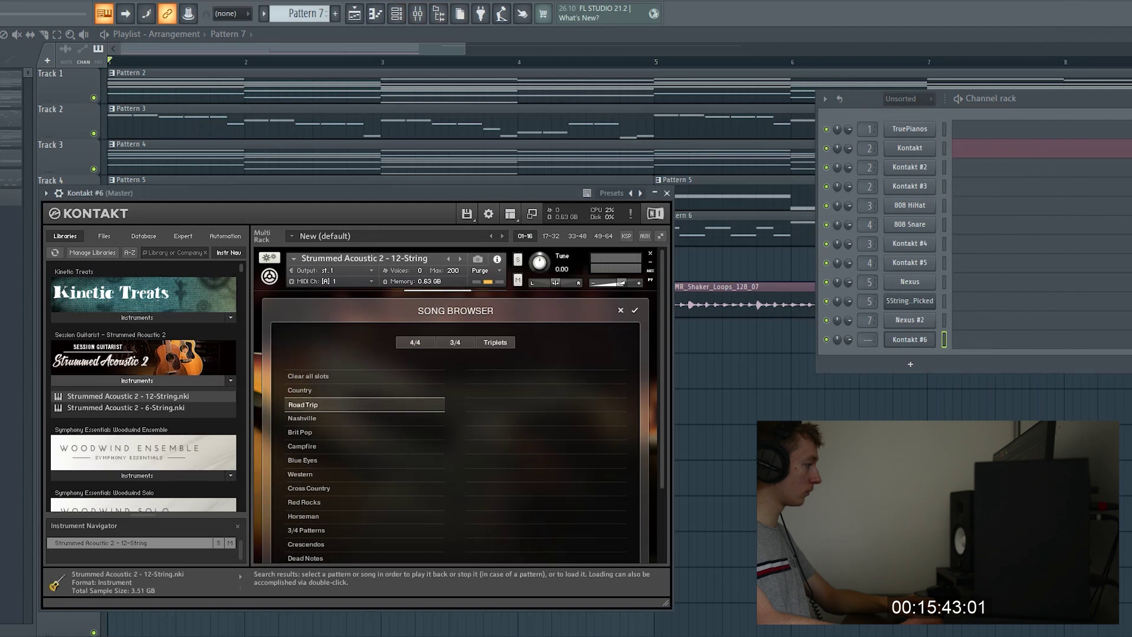
pyautogui.doubleClick(364, 404)
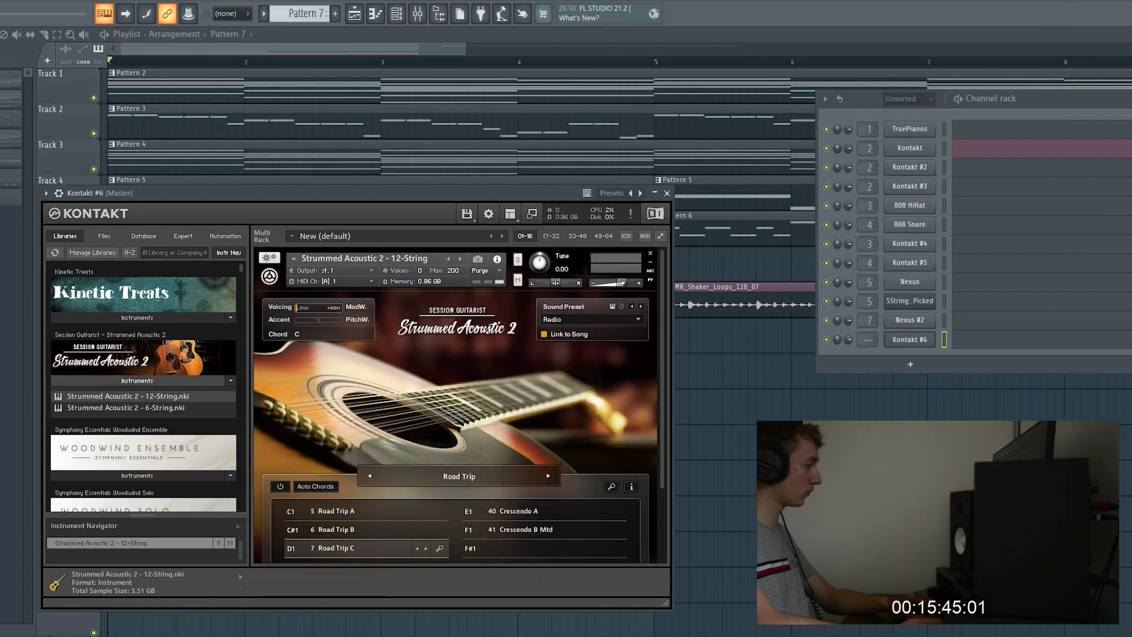
pyautogui.moveTo(295, 193); pyautogui.dragTo(299, 306)
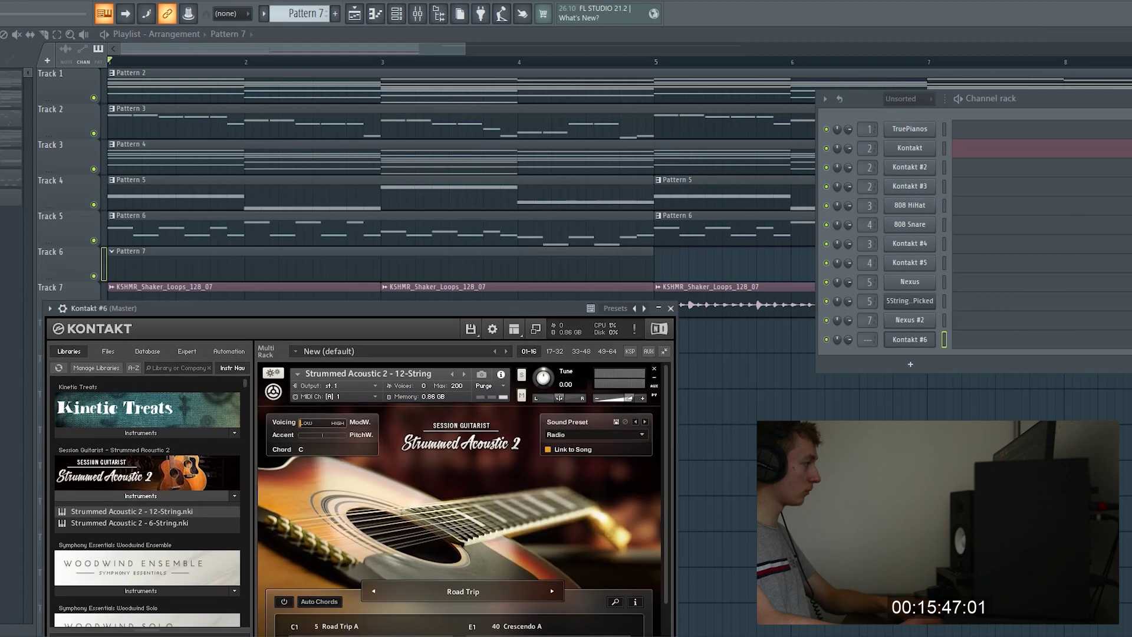
# Paste the copied chords at bar 1 of Pattern 7's Kontakt #6 piano roll and transpose them up one octave.
pyautogui.click(148, 266)
pyautogui.press('F7')
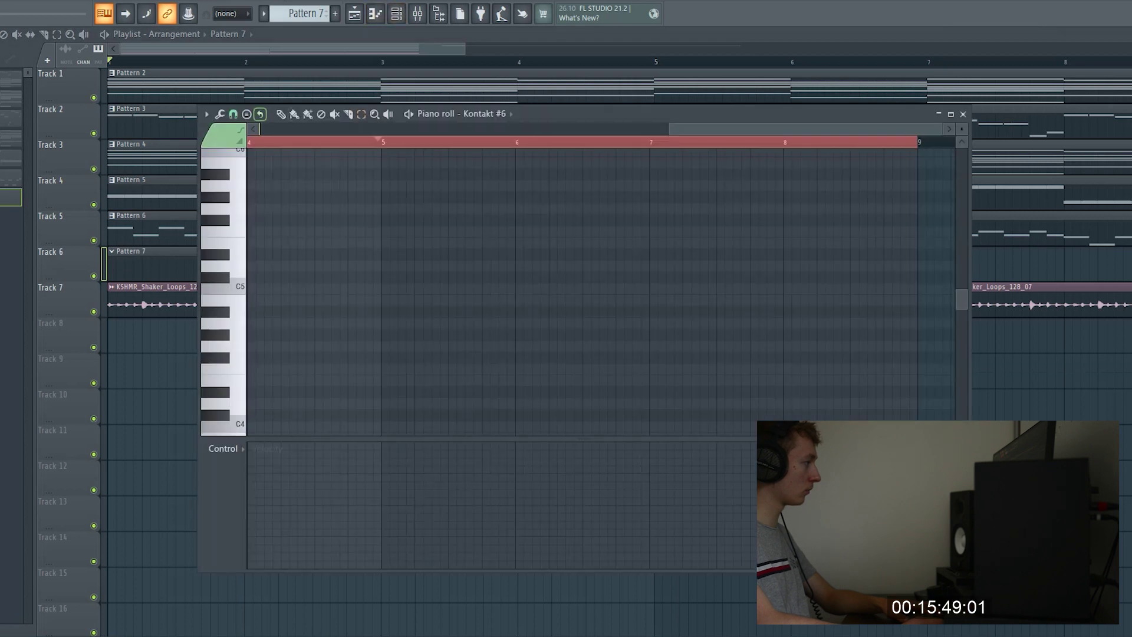
pyautogui.hotkey('ctrl', 'd')
pyautogui.hscroll(-5, 600, 292)
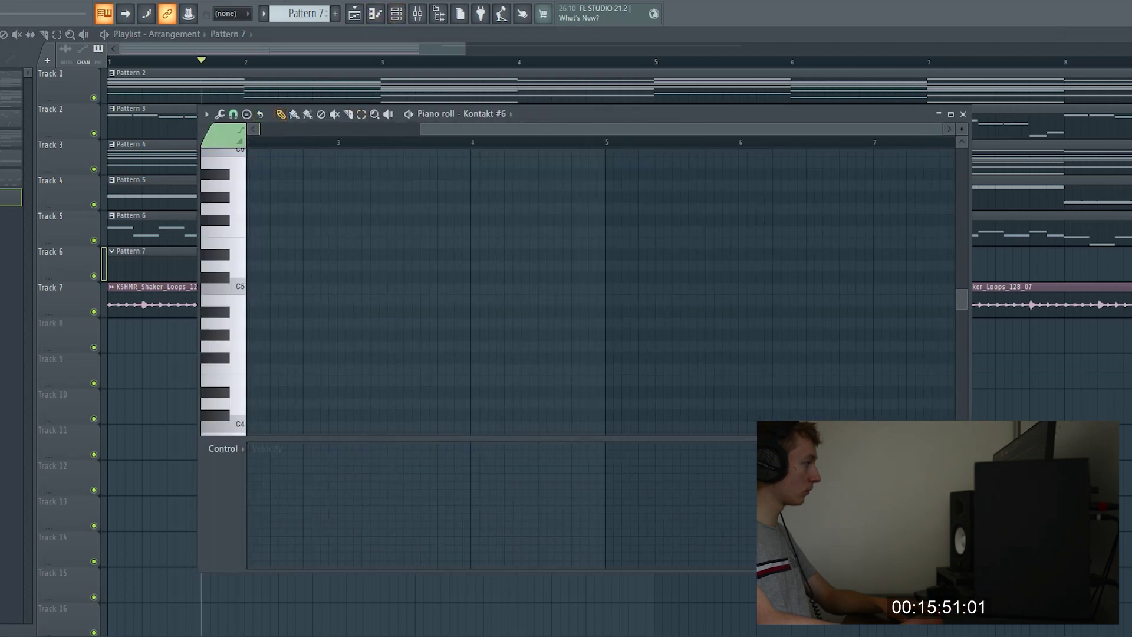
pyautogui.hotkey('ctrl', 'v')
pyautogui.press('space')
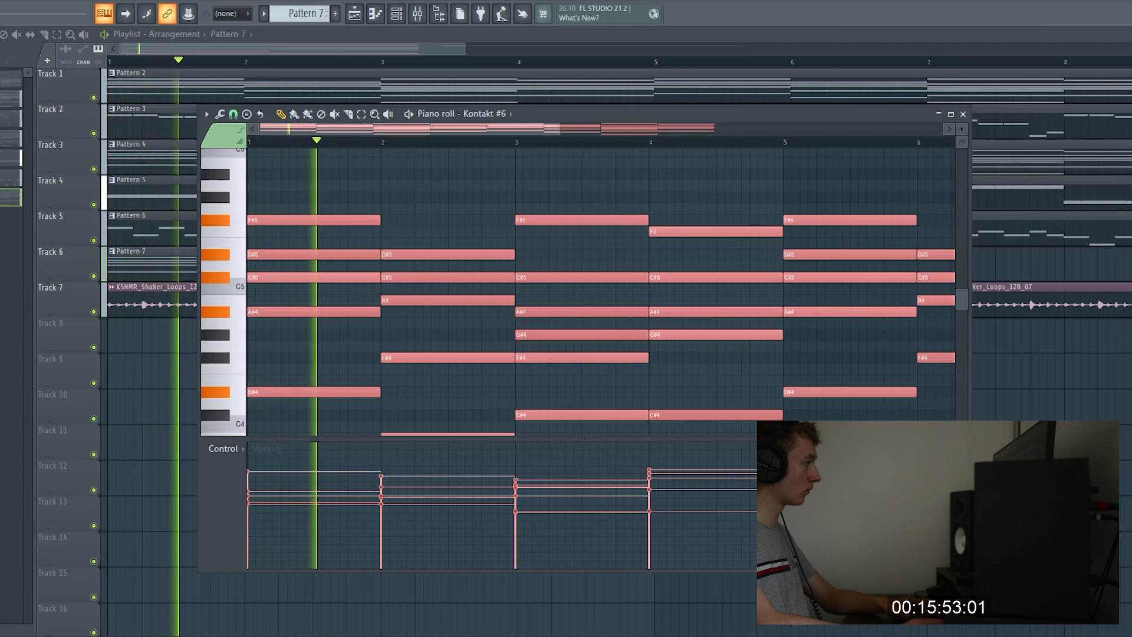
pyautogui.hotkey('ctrl', 'Up')
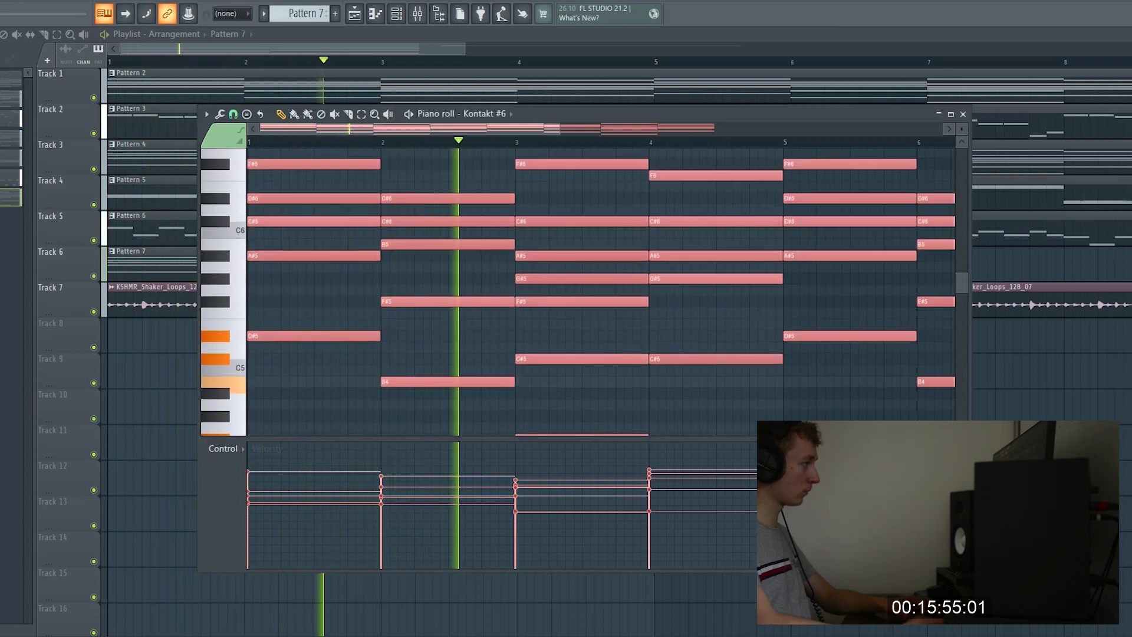
# Route Kontakt #6 to mixer insert 11, solo that insert and restart playback.
pyautogui.press('F6')
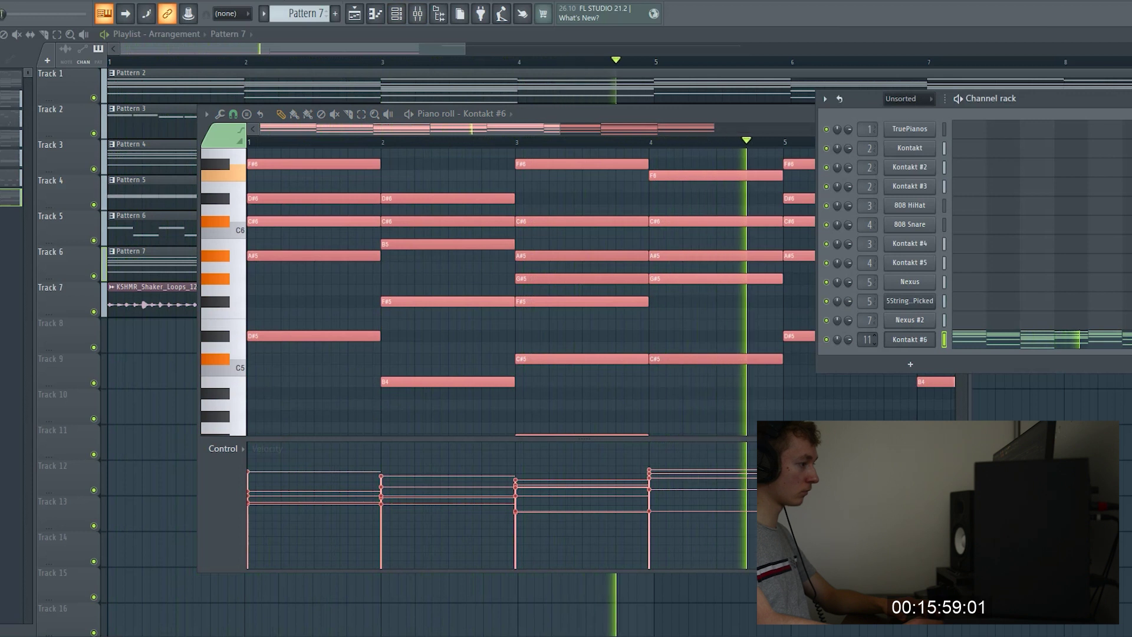
pyautogui.press('F9')
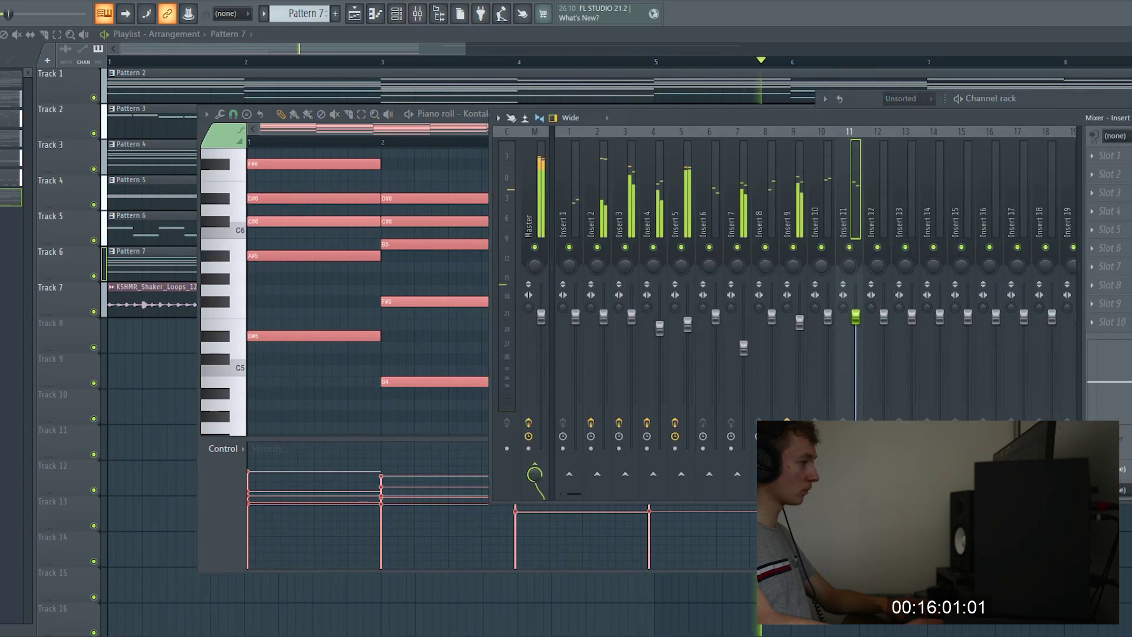
pyautogui.press('s')
pyautogui.press('space')
pyautogui.press('space')
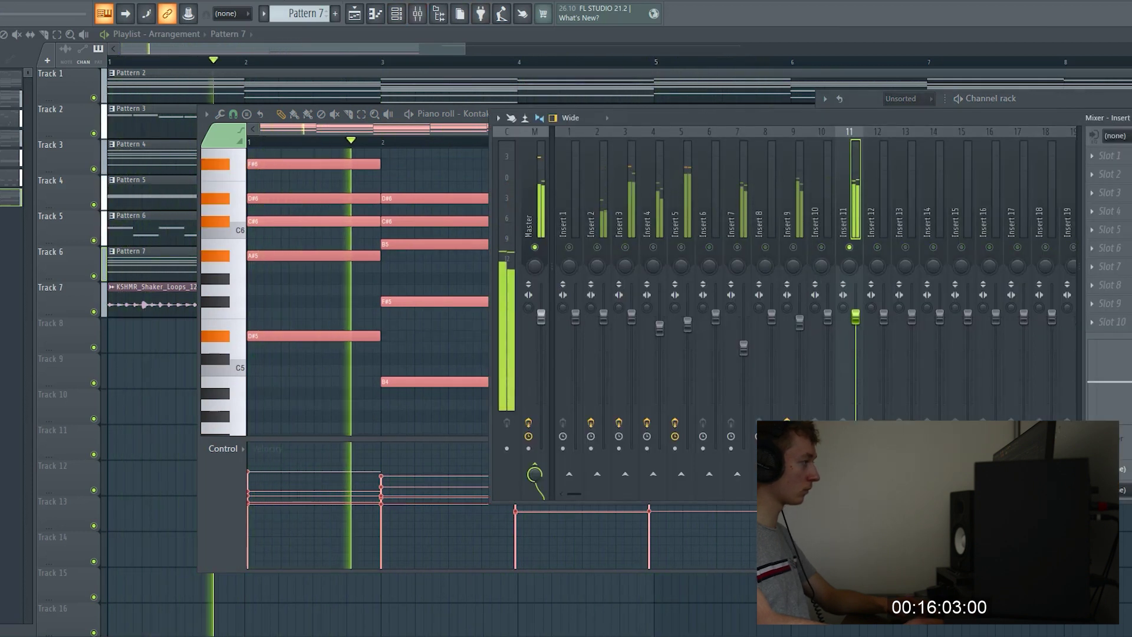
# Load OTT in slot 1, Soundgoodizer in slot 2 and Fruity Stereo Enhancer in slot 7 of insert 11.
pyautogui.press('F6')
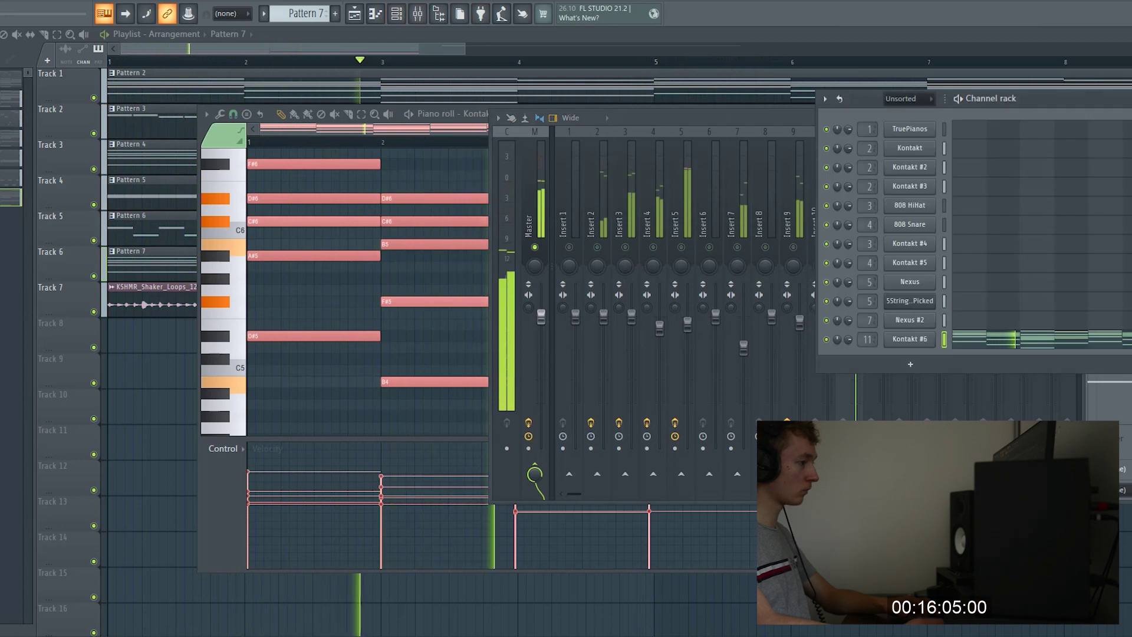
pyautogui.click(910, 338)
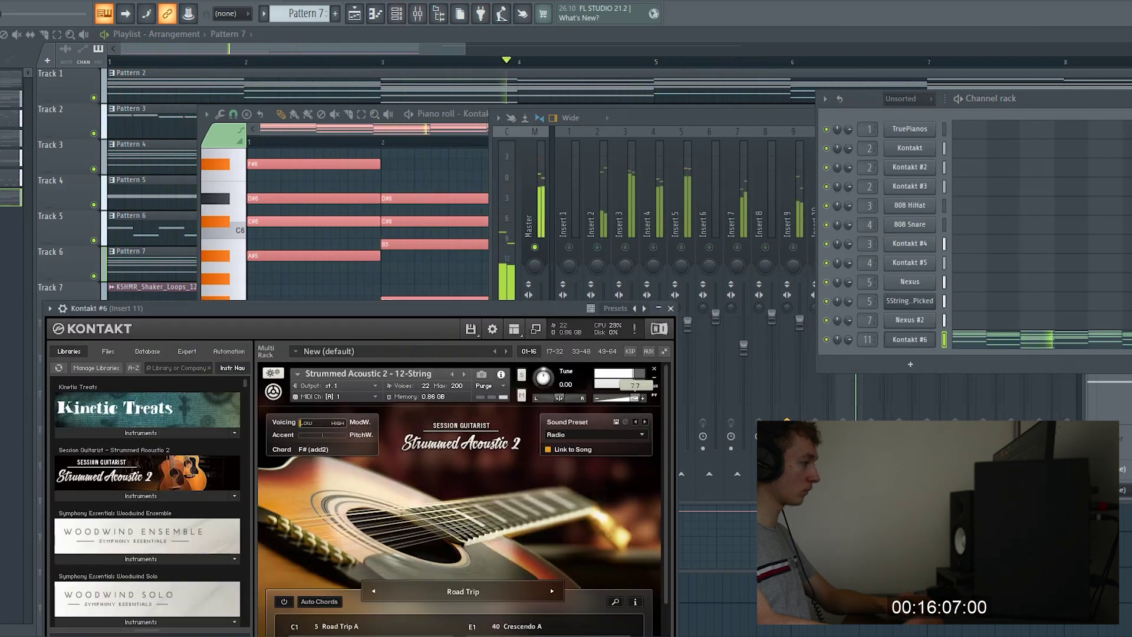
pyautogui.moveTo(707, 118); pyautogui.dragTo(162, 123)
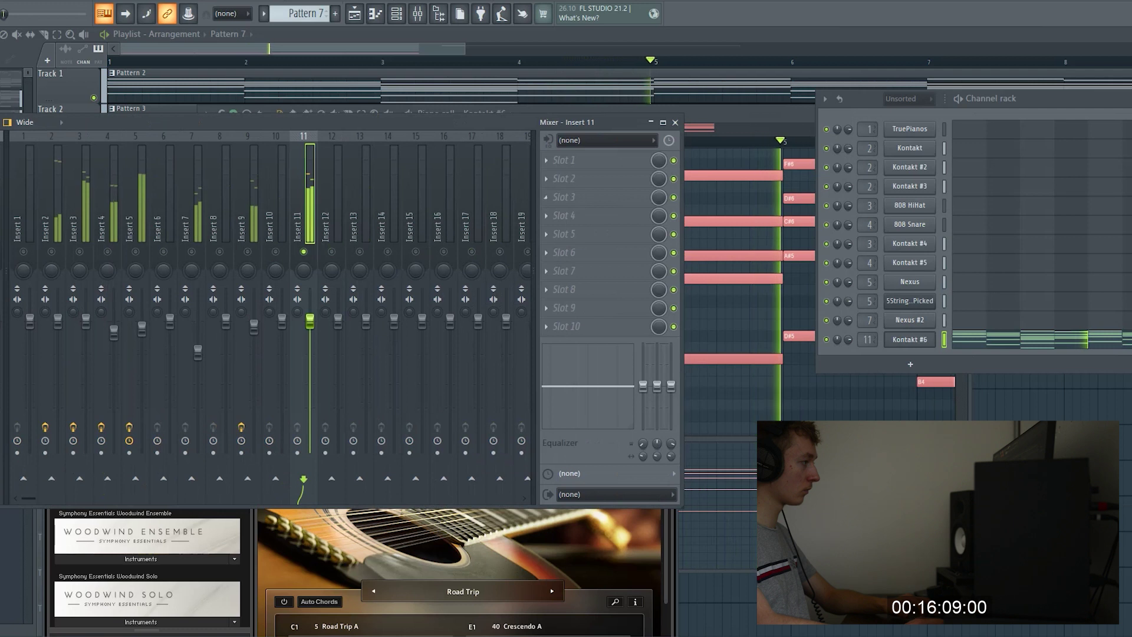
pyautogui.click(546, 160)
pyautogui.click(825, 23)
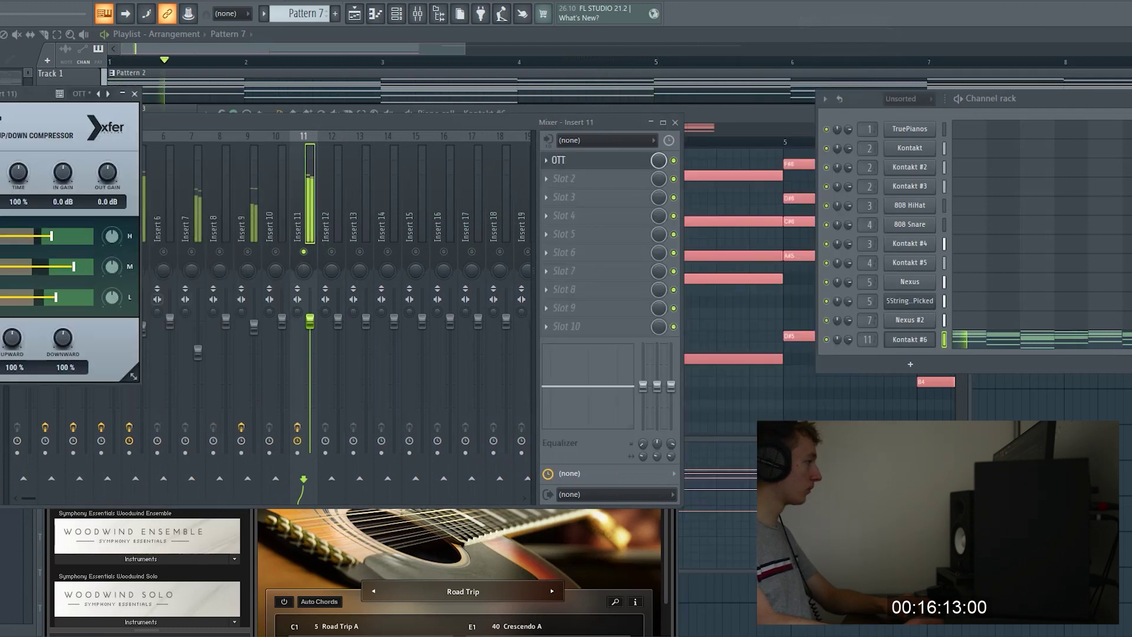
pyautogui.click(564, 178)
pyautogui.click(723, 336)
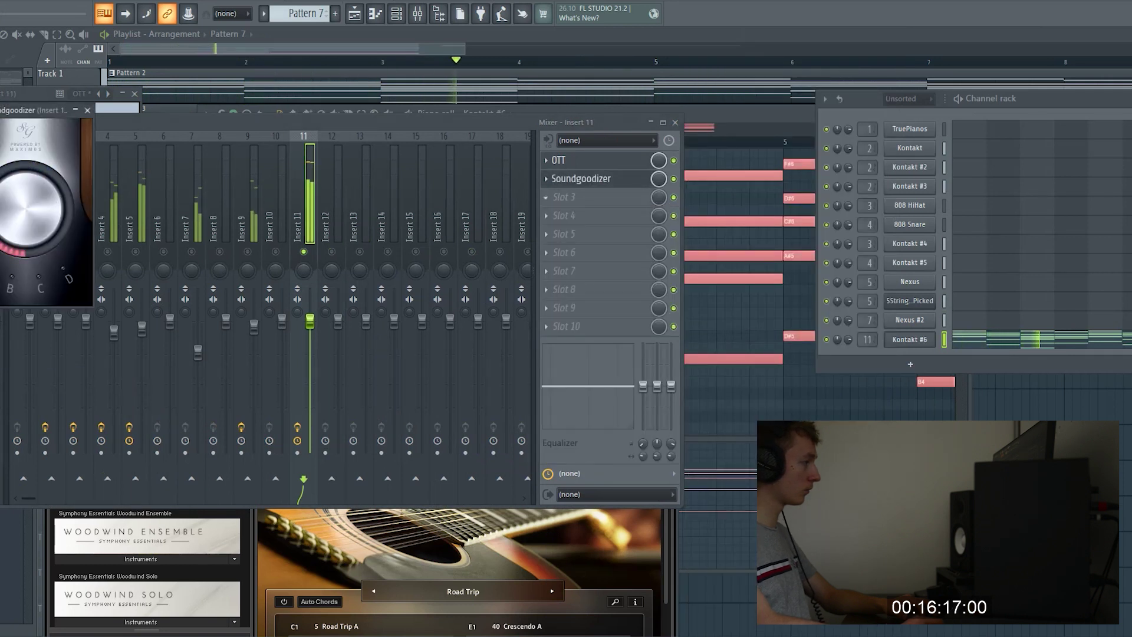
pyautogui.click(546, 271)
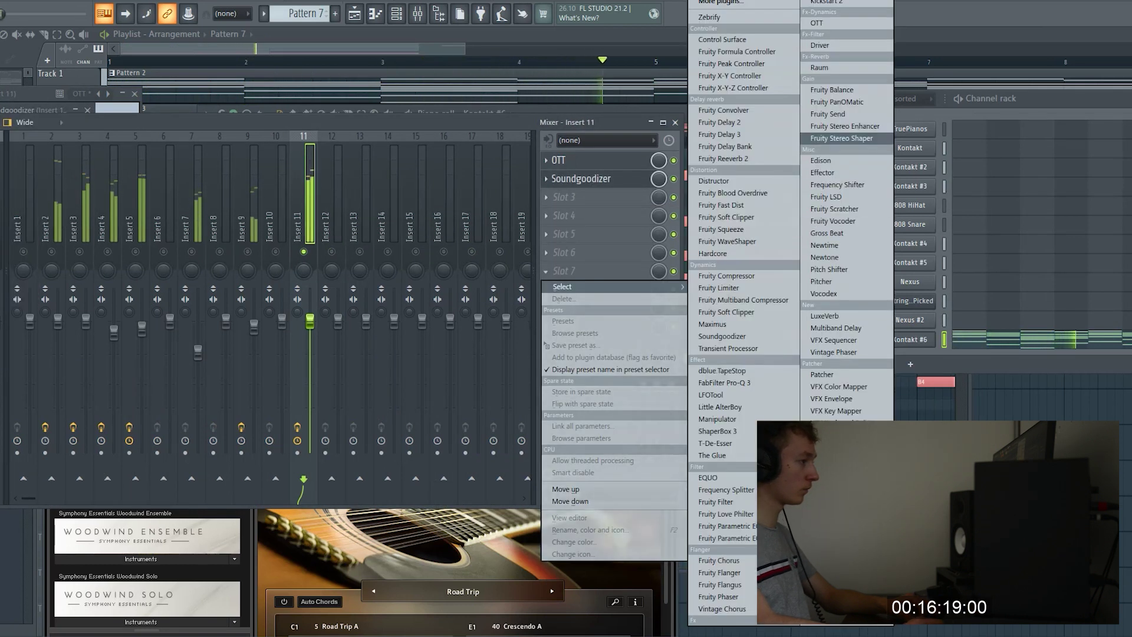
pyautogui.click(846, 126)
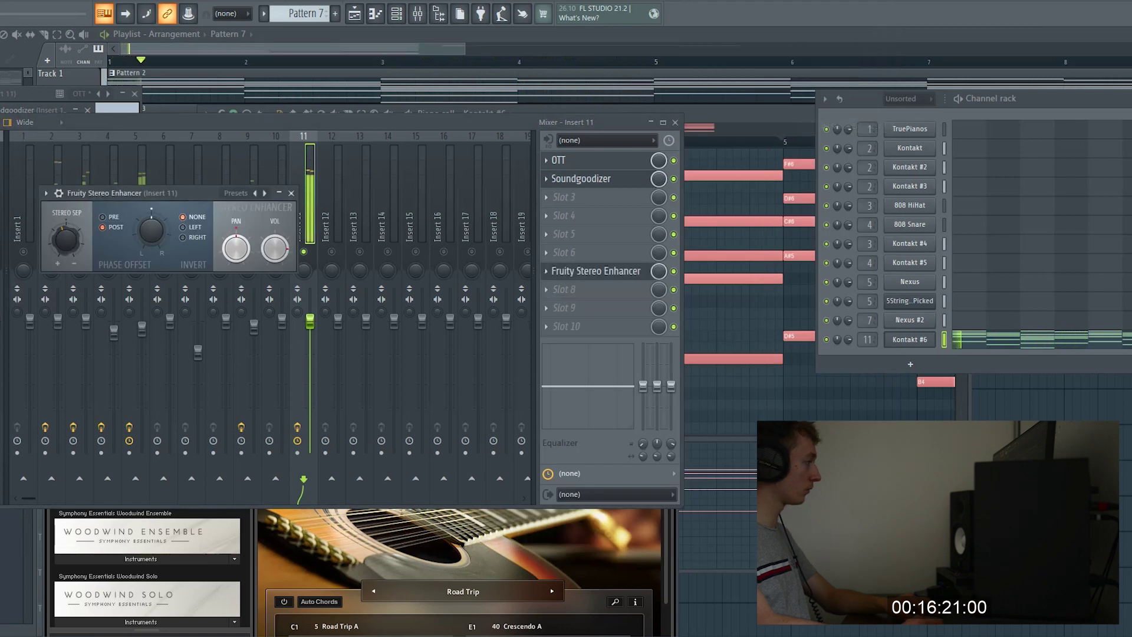
# Raise the strummed guitar's voicing in Kontakt, unsolo insert 11 and lower its volume slightly.
pyautogui.click(910, 339)
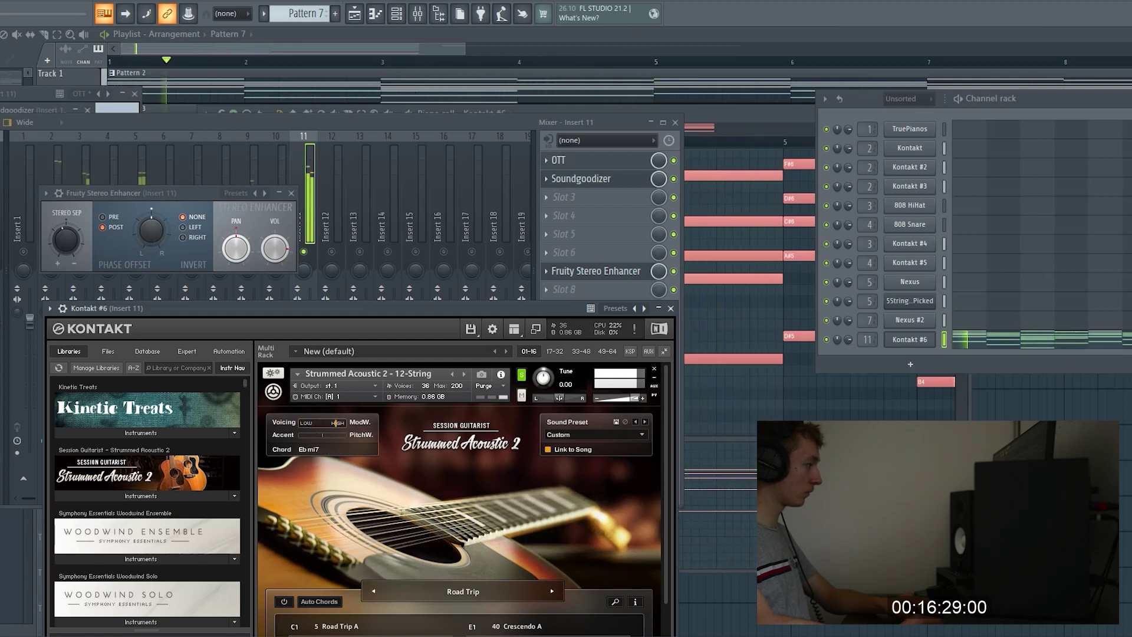
pyautogui.rightClick(303, 252)
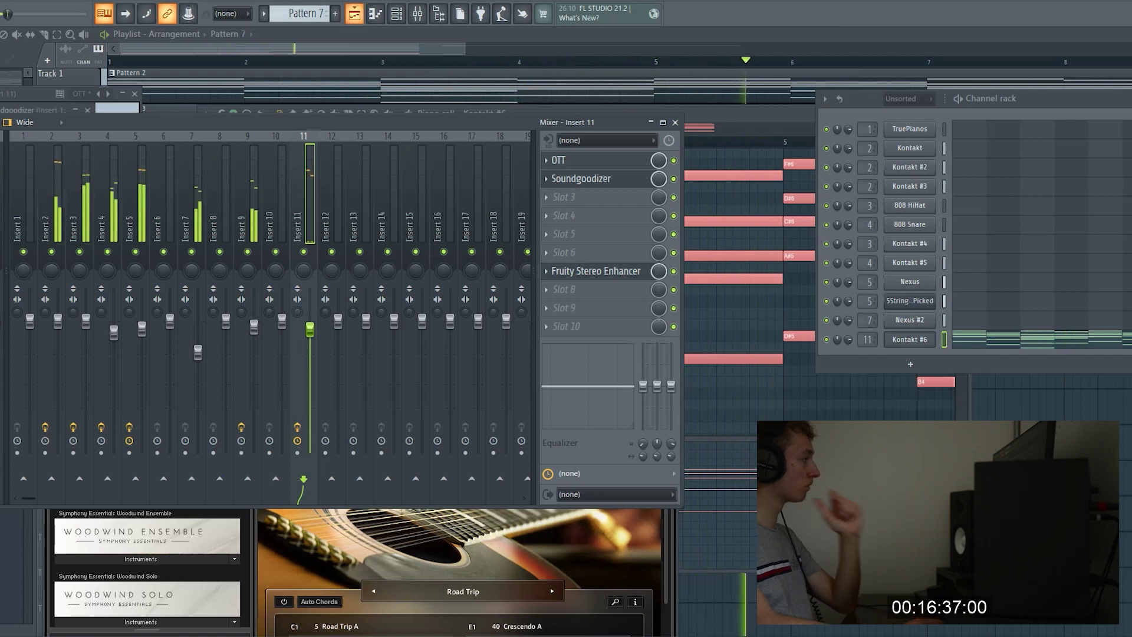
pyautogui.press('F5')
pyautogui.press('space')
# Place a second Pattern 7 clip on Track 6 starting at bar 5.
pyautogui.click(601, 264)
pyautogui.click(678, 265)
pyautogui.moveTo(678, 265); pyautogui.dragTo(657, 264)
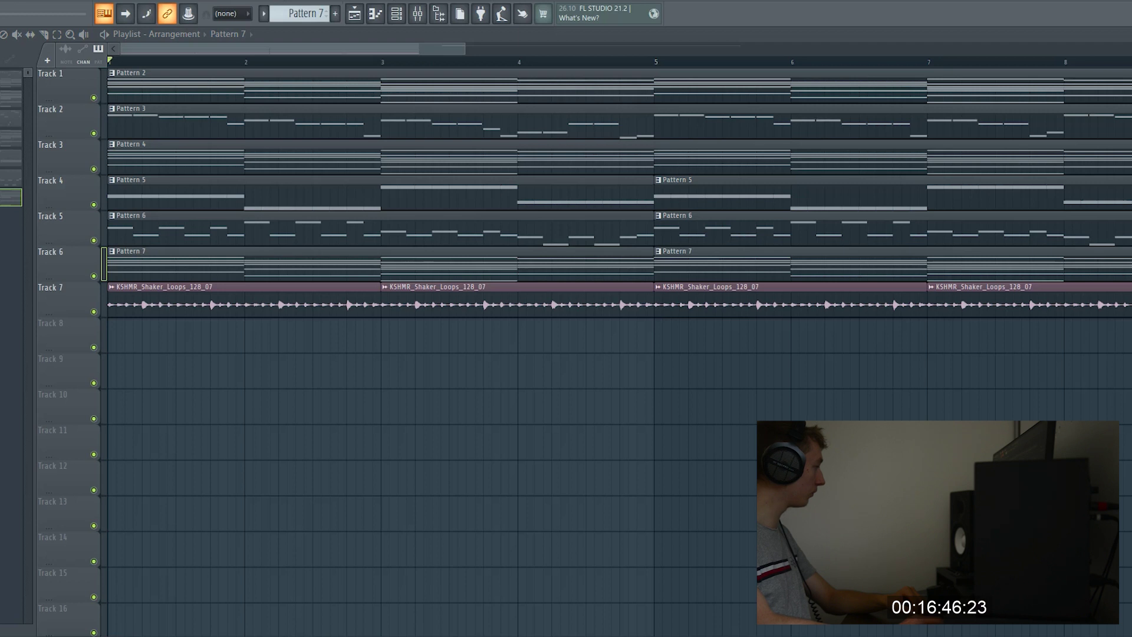
# Add the MusiCore - Lost Vol 2 Downlifter - 4 sample to Track 8 at bar 1 and play it with the mix.
pyautogui.moveTo(0, 348); pyautogui.dragTo(114, 336)
pyautogui.doubleClick(121, 330)
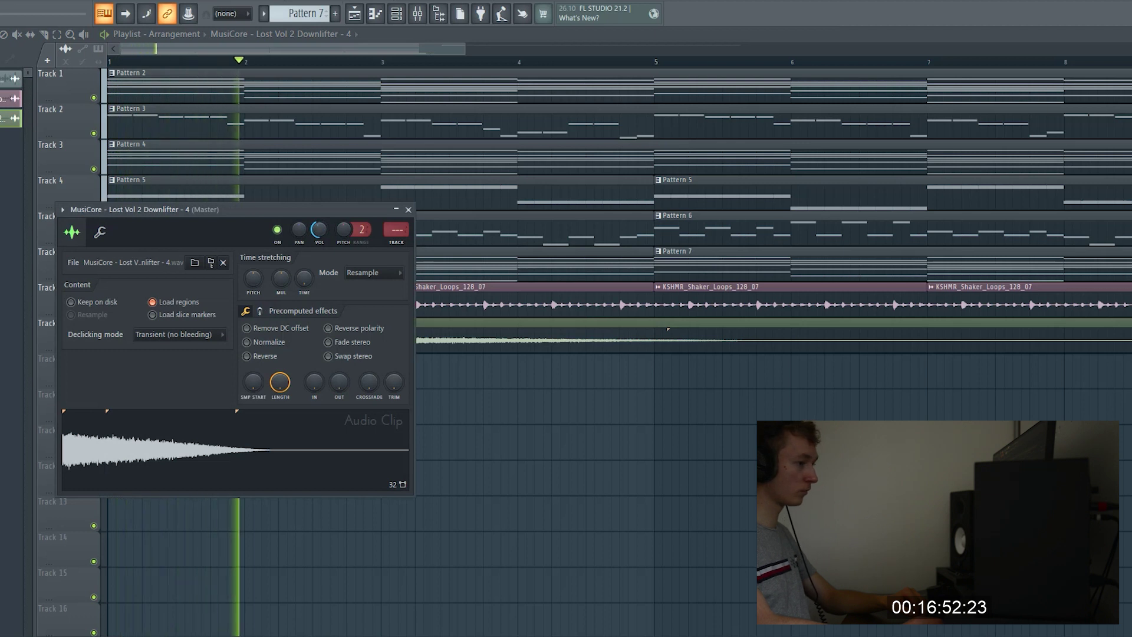
pyautogui.press('Escape')
pyautogui.scroll(-3, 613, 353)
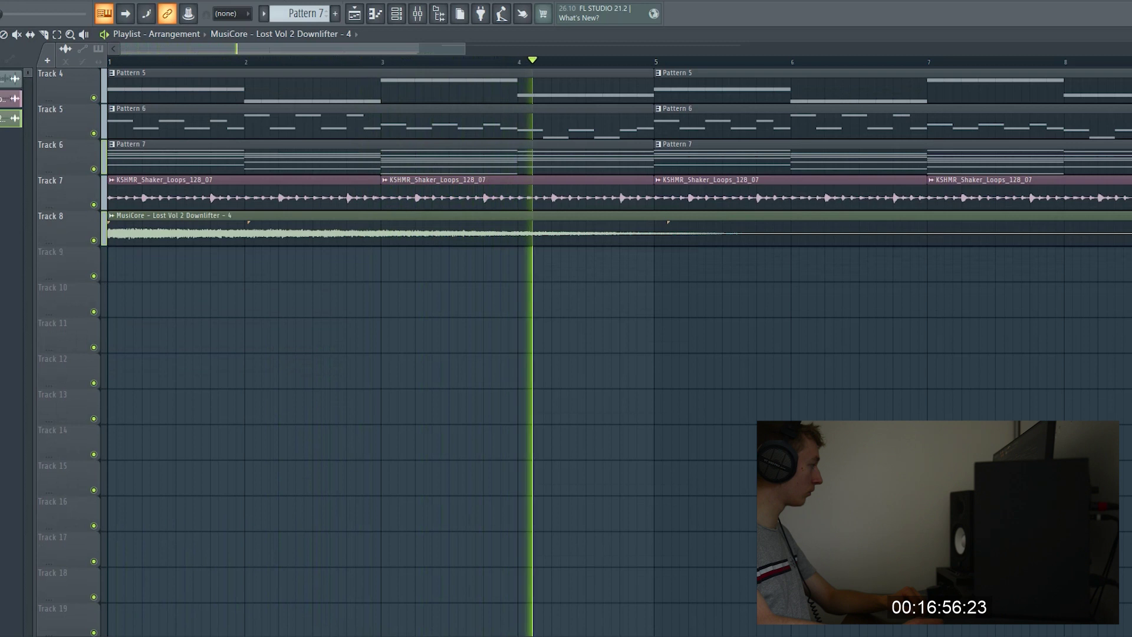
pyautogui.press('space')
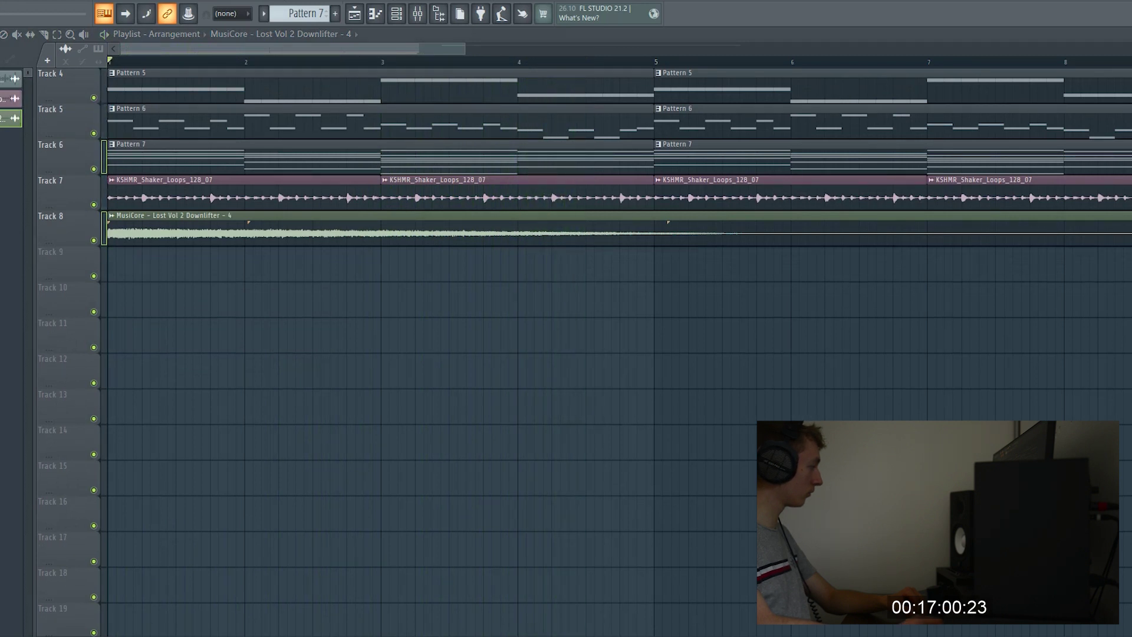
# Add the MusiCore - Lost Vol 2 Downlifter - 20 sample to Track 9 at bar 1 and play it with the mix.
pyautogui.moveTo(41, 401); pyautogui.dragTo(115, 263)
pyautogui.doubleClick(115, 263)
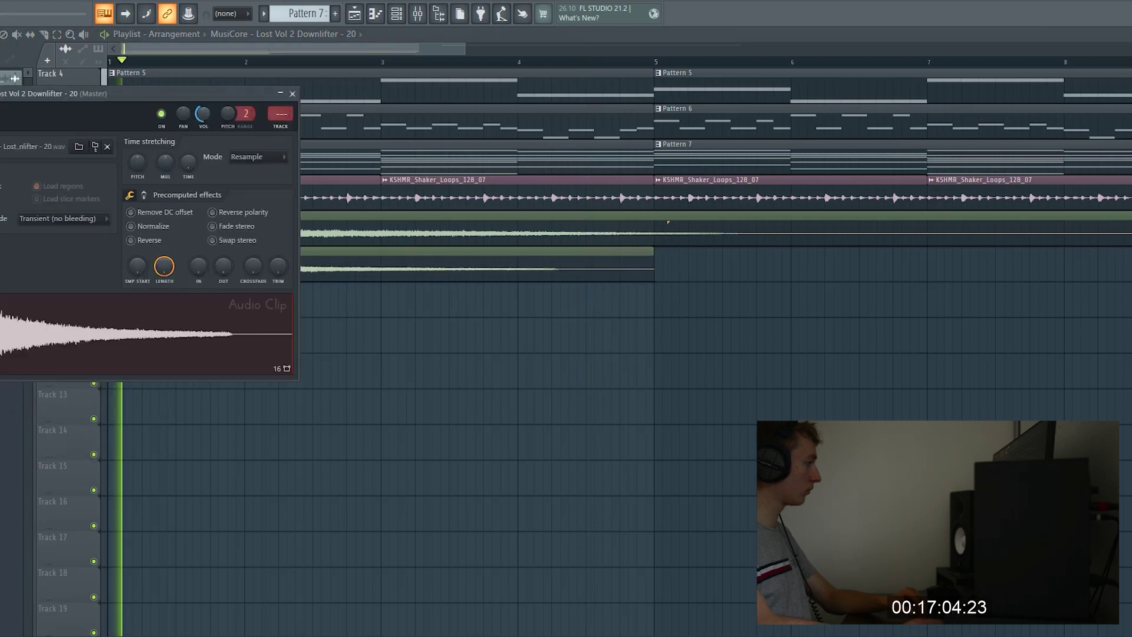
pyautogui.press('space')
pyautogui.press('space')
# Try a second Downlifter - 20 clip at bar 5 on Track 9 and undo the placement.
pyautogui.click(660, 267)
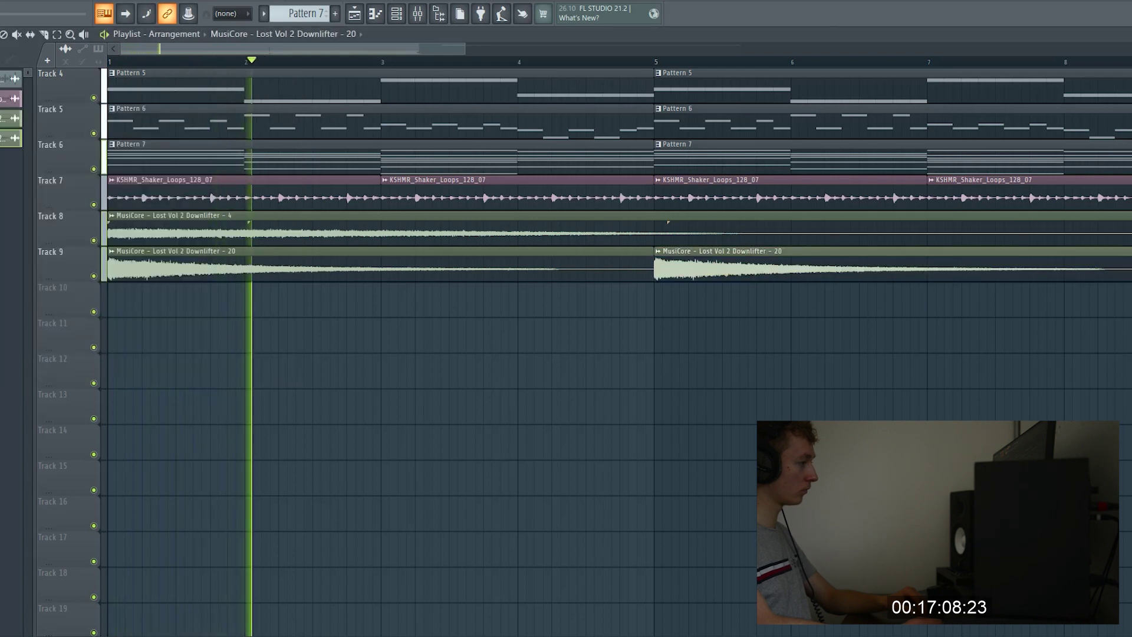
pyautogui.scroll(3, 589, 354)
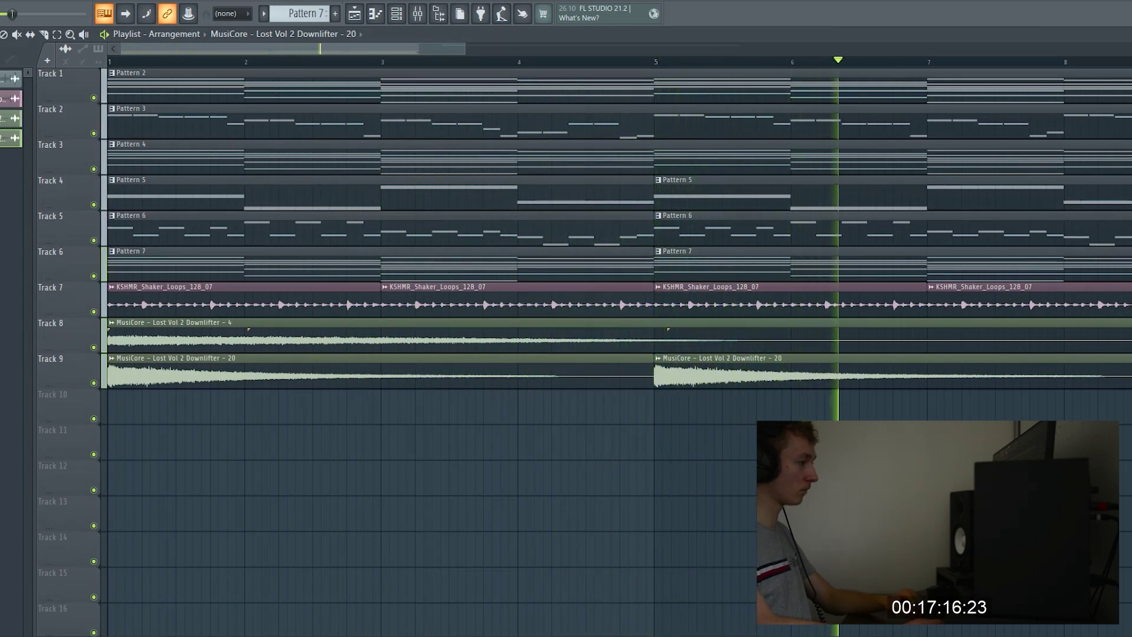
pyautogui.hotkey('ctrl', 'z')
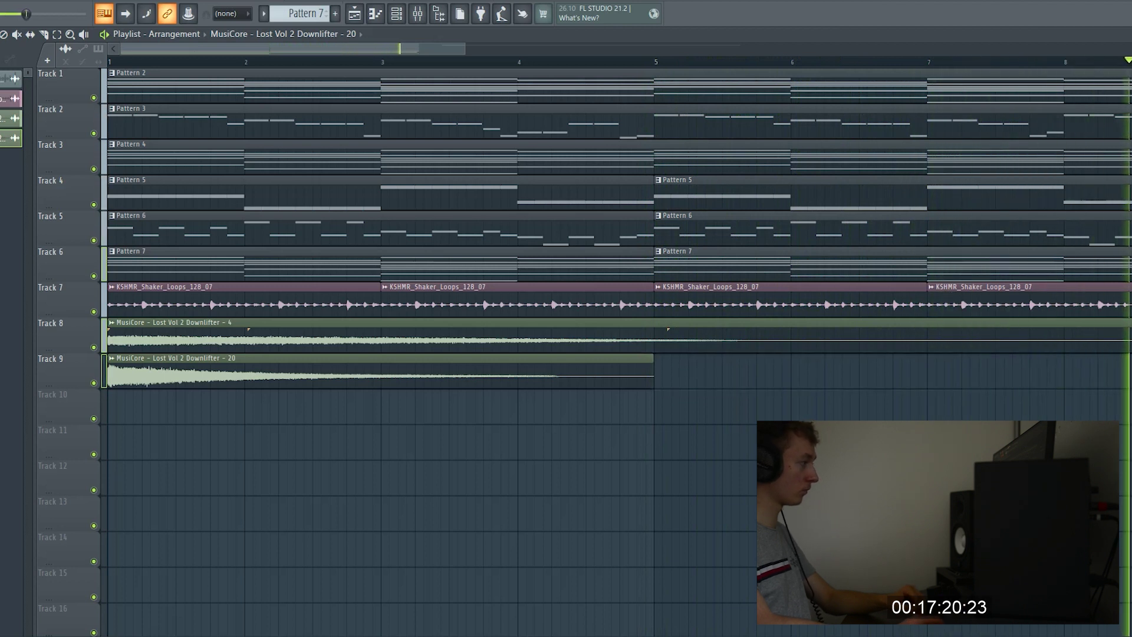
# Switch to Splice, search the library for "drop claps" and audition several of the Drop_Clap samples.
pyautogui.hotkey('alt', 'Tab')
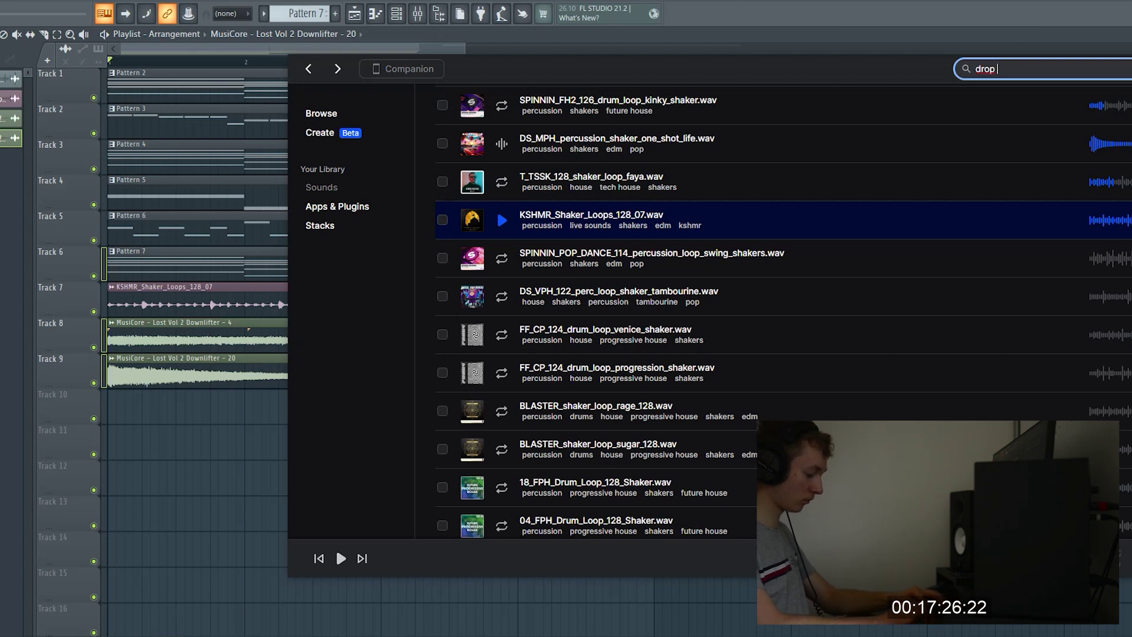
pyautogui.write('drop claps')
pyautogui.press('Return')
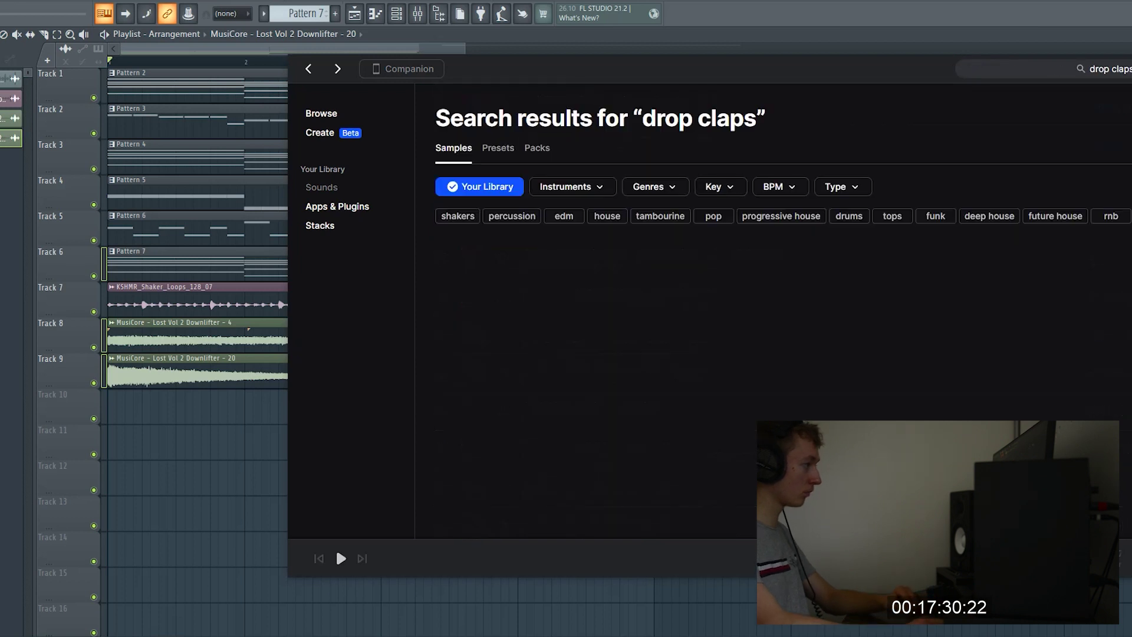
pyautogui.click(501, 316)
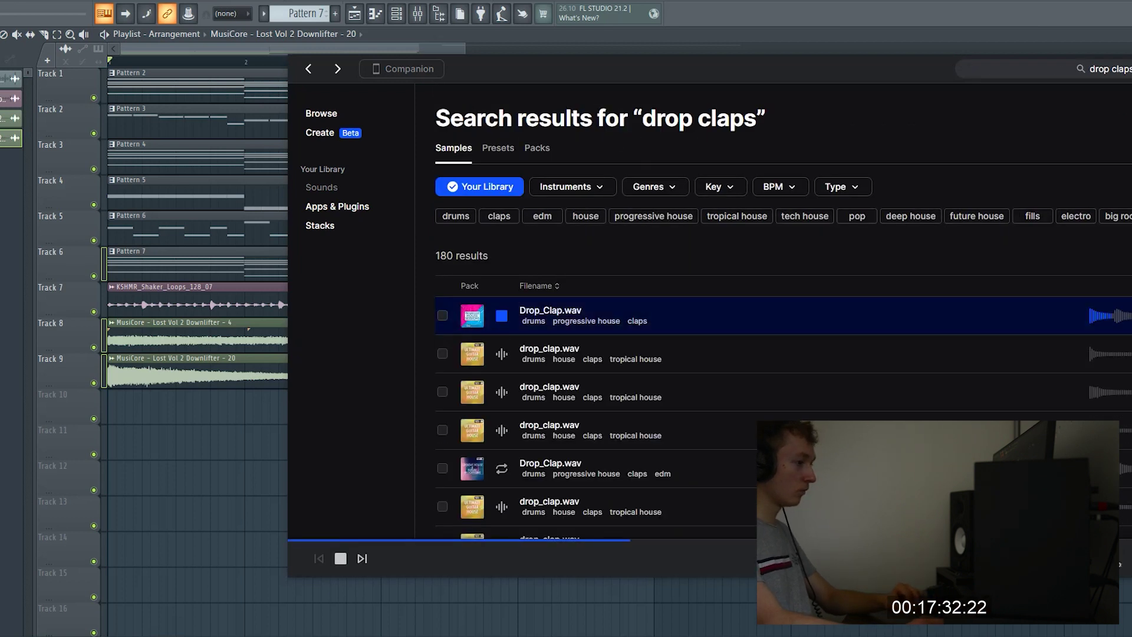
pyautogui.click(501, 469)
pyautogui.scroll(-4, 501, 377)
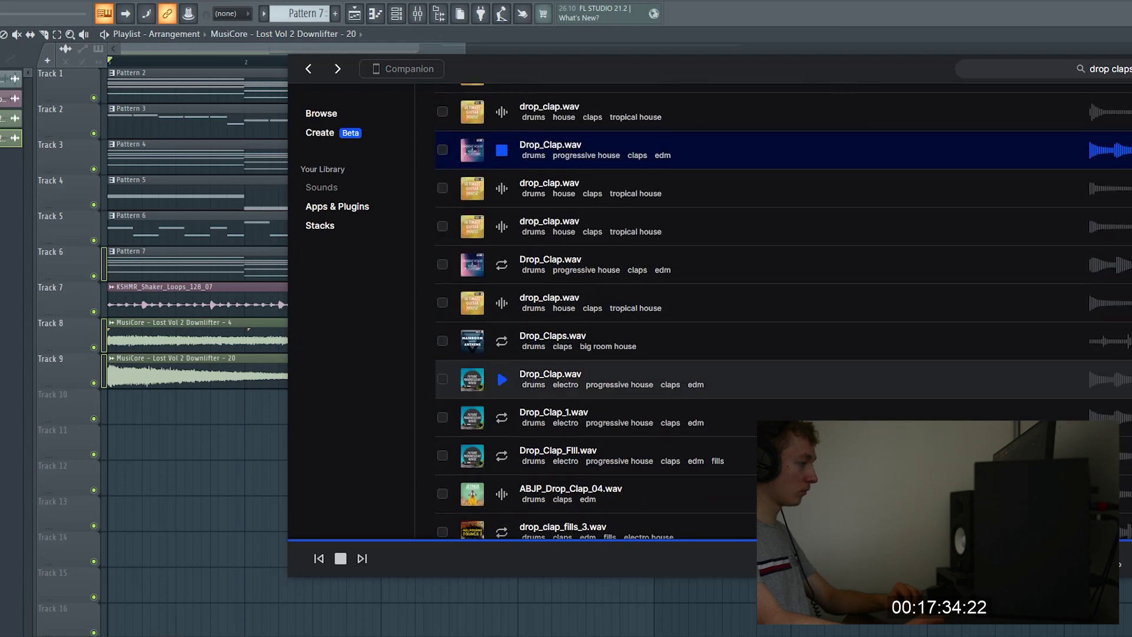
pyautogui.click(501, 379)
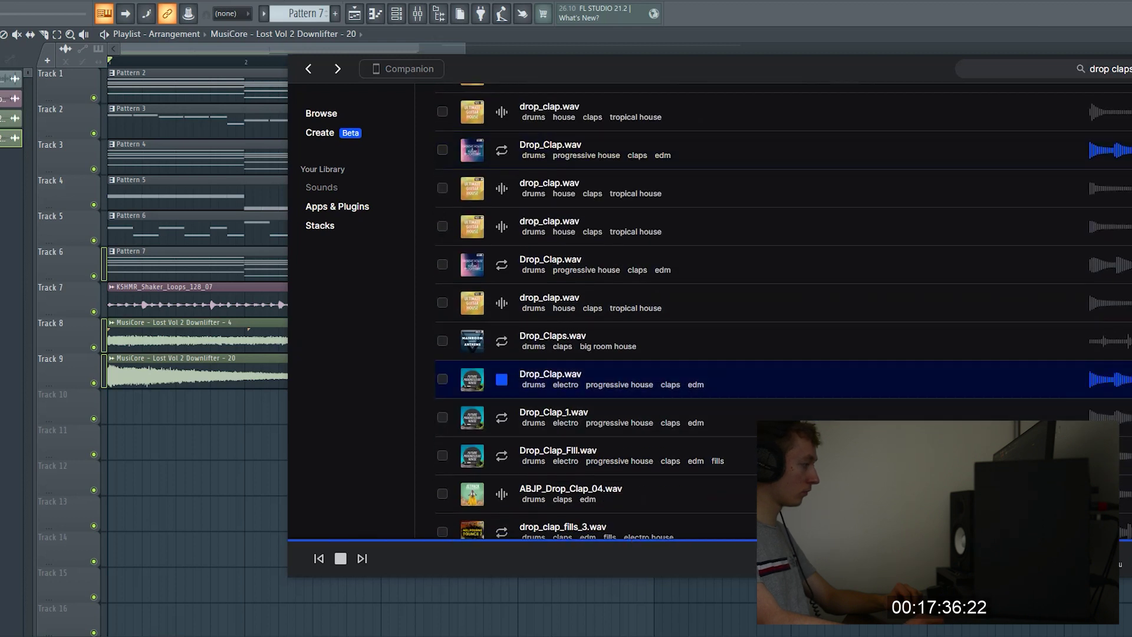
# Add the electro Drop_Clap sample to Track 10 at bar 1 and duplicate it seven times to fill through bar 8.
pyautogui.moveTo(501, 379); pyautogui.dragTo(167, 407)
pyautogui.press('space')
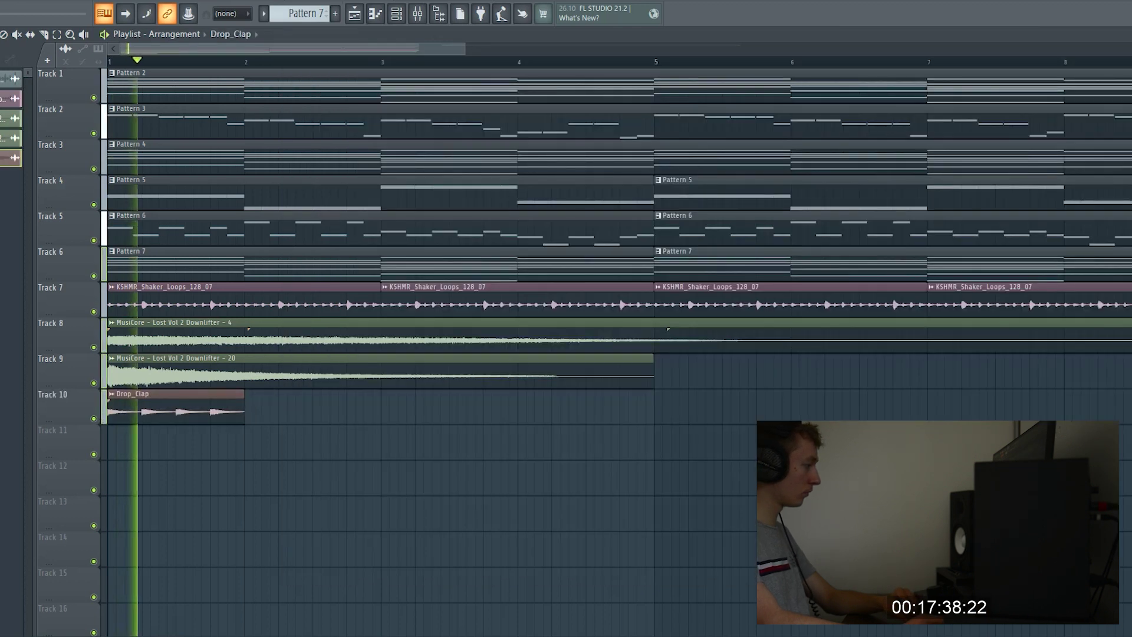
pyautogui.hotkey('ctrl', 'b')
pyautogui.hotkey('ctrl', 'b')
pyautogui.hotkey('ctrl', 'b')
pyautogui.hotkey('ctrl', 'b')
pyautogui.hotkey('ctrl', 'b')
pyautogui.hotkey('ctrl', 'b')
pyautogui.hotkey('ctrl', 'b')
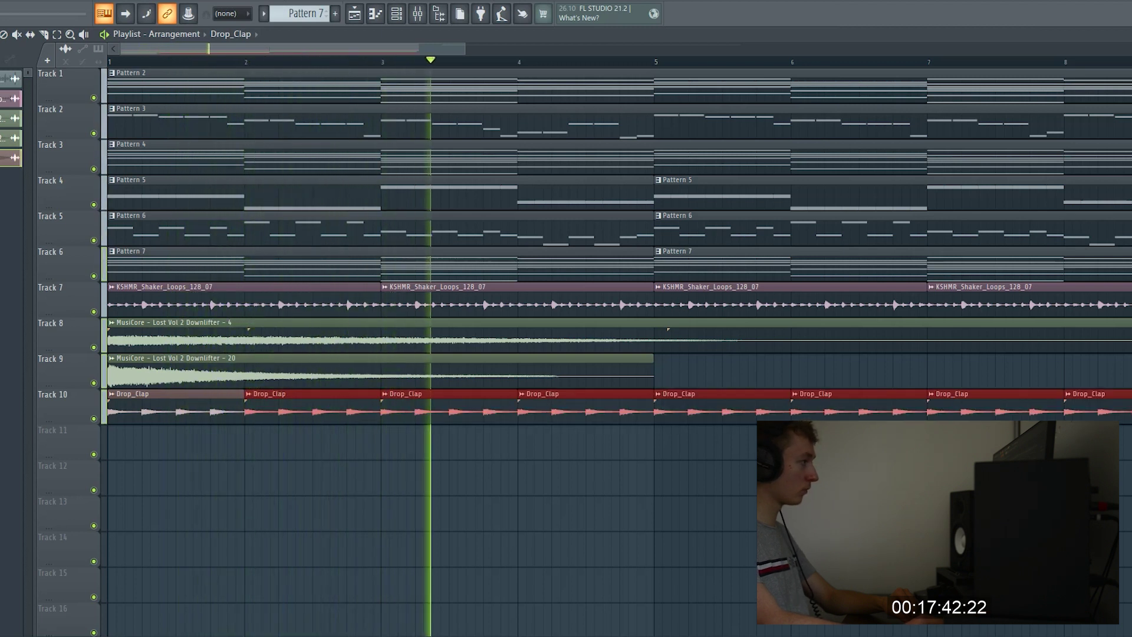
pyautogui.moveTo(465, 48); pyautogui.dragTo(785, 49)
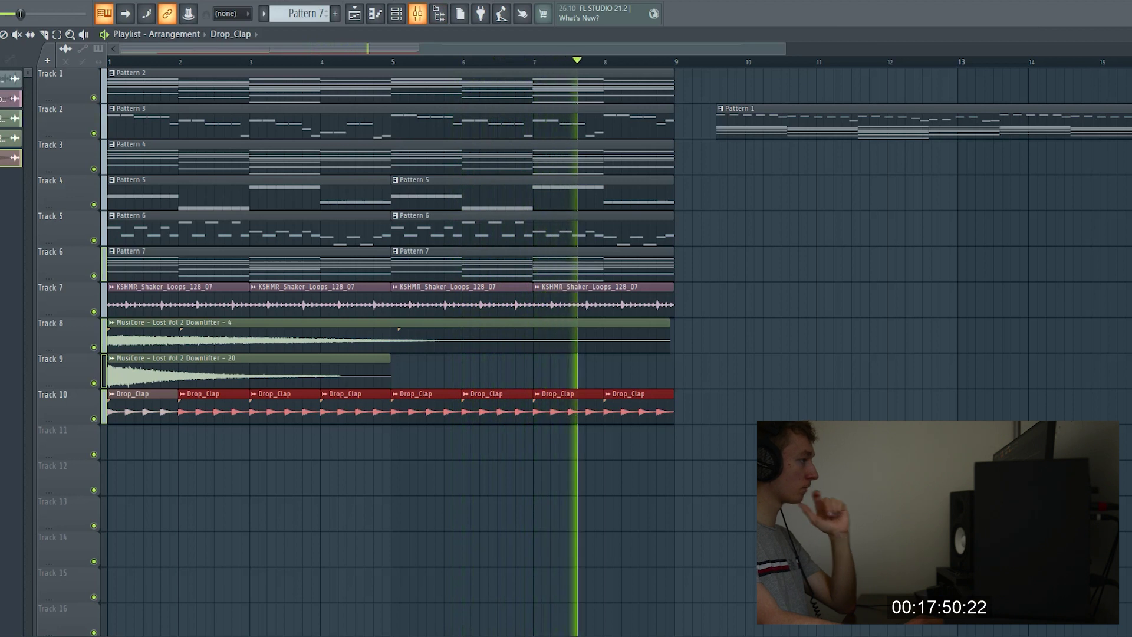
# Replace the Fruity Limiter on the Master mixer track with Ozone 10.
pyautogui.click(417, 13)
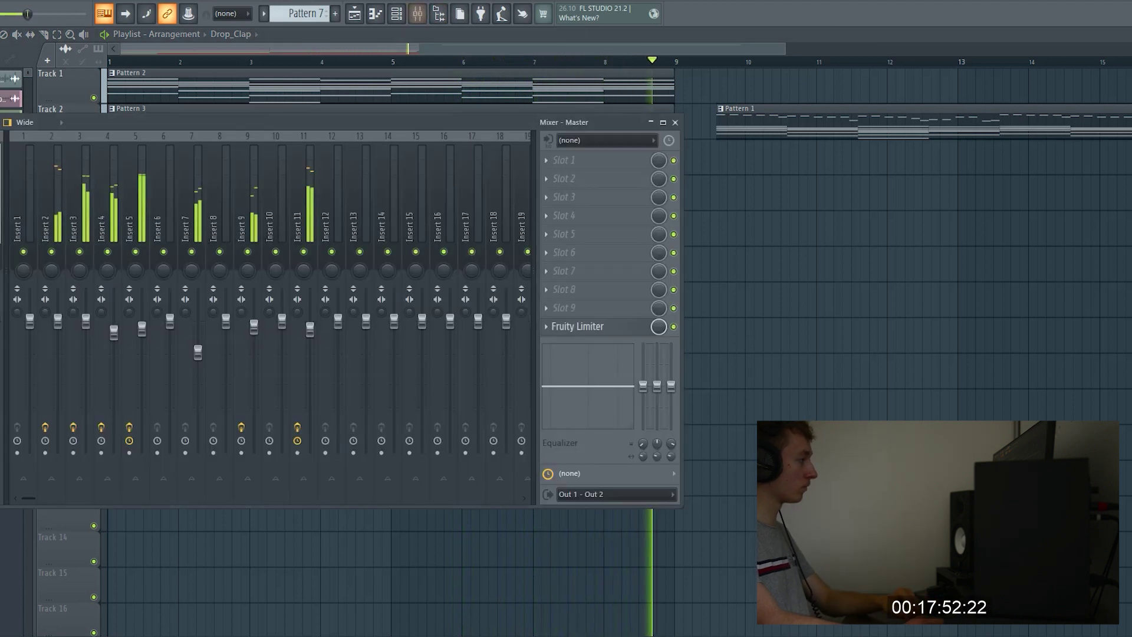
pyautogui.click(545, 327)
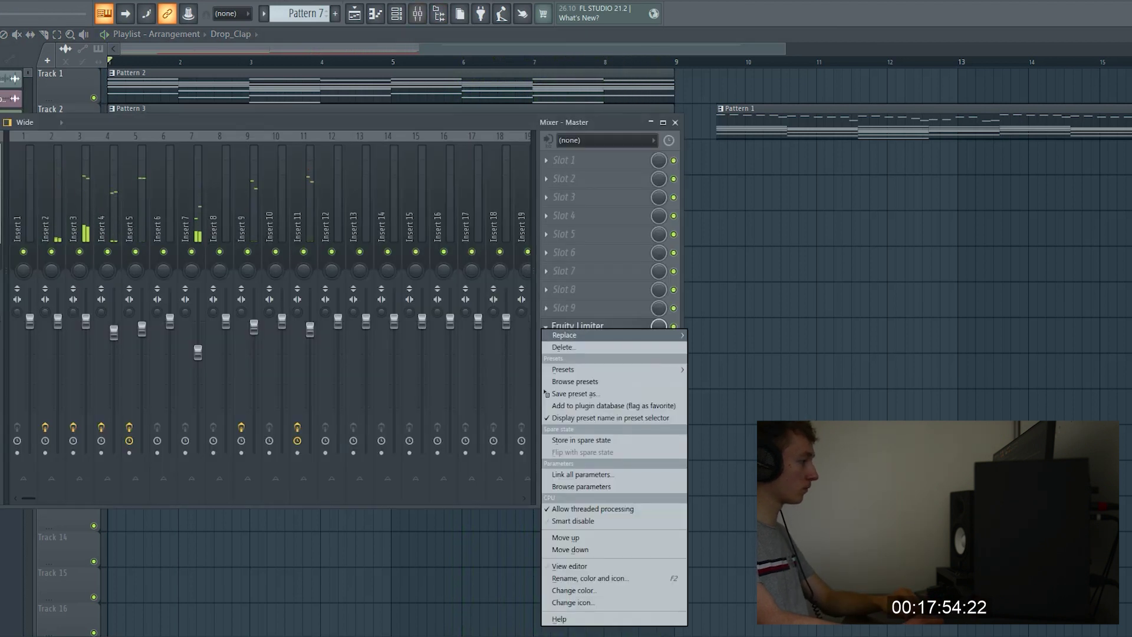
pyautogui.moveTo(566, 333)
pyautogui.click(716, 3)
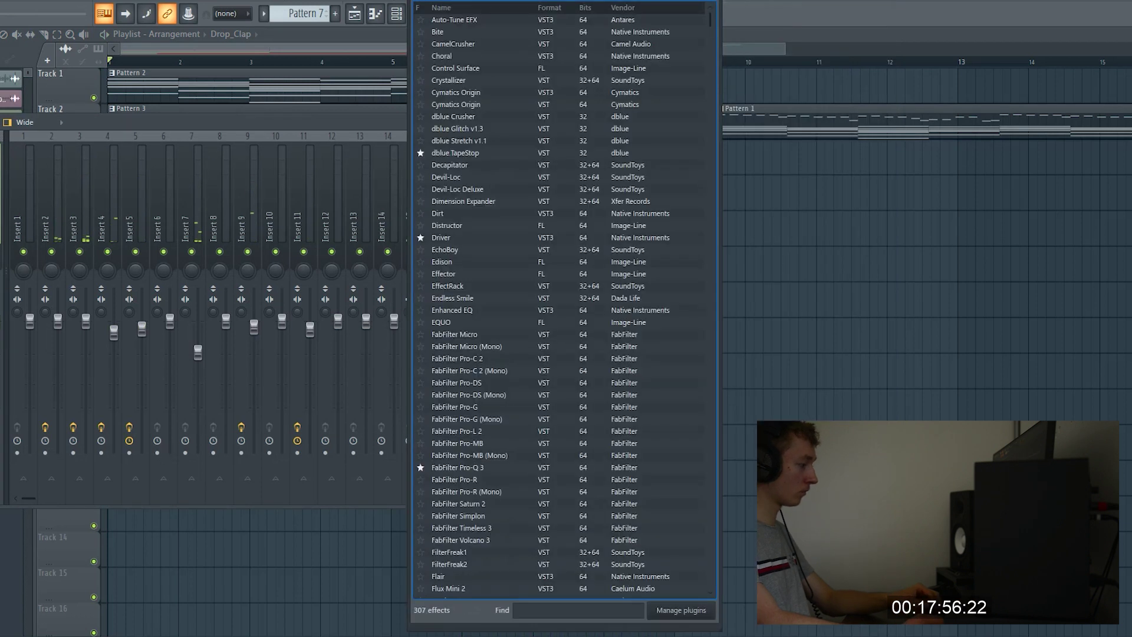
pyautogui.write('ozo')
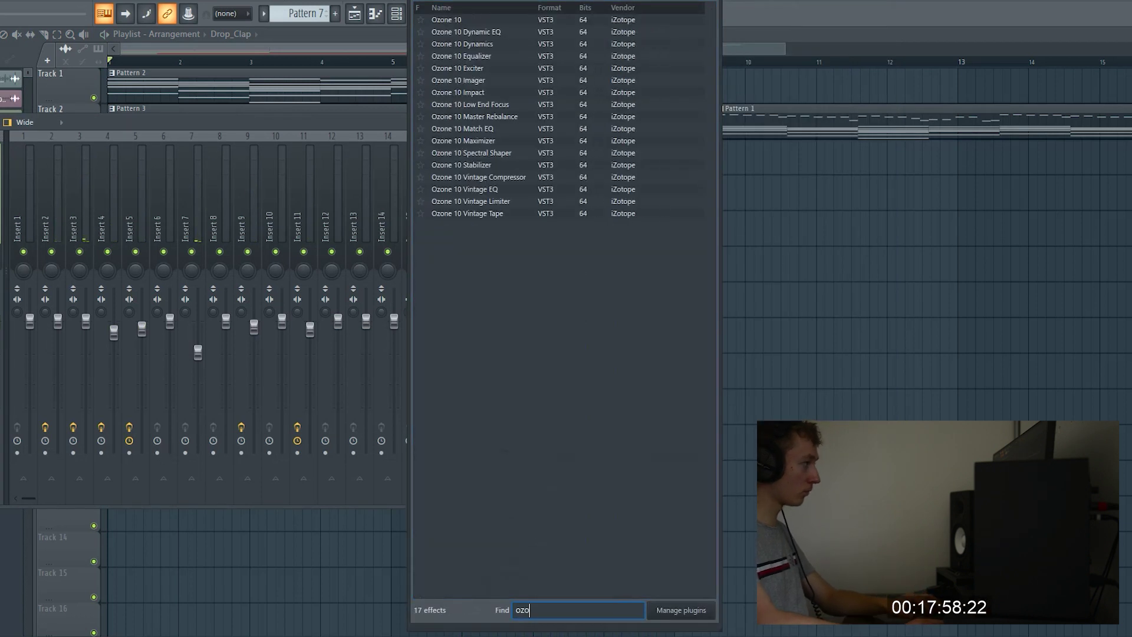
pyautogui.press('Return')
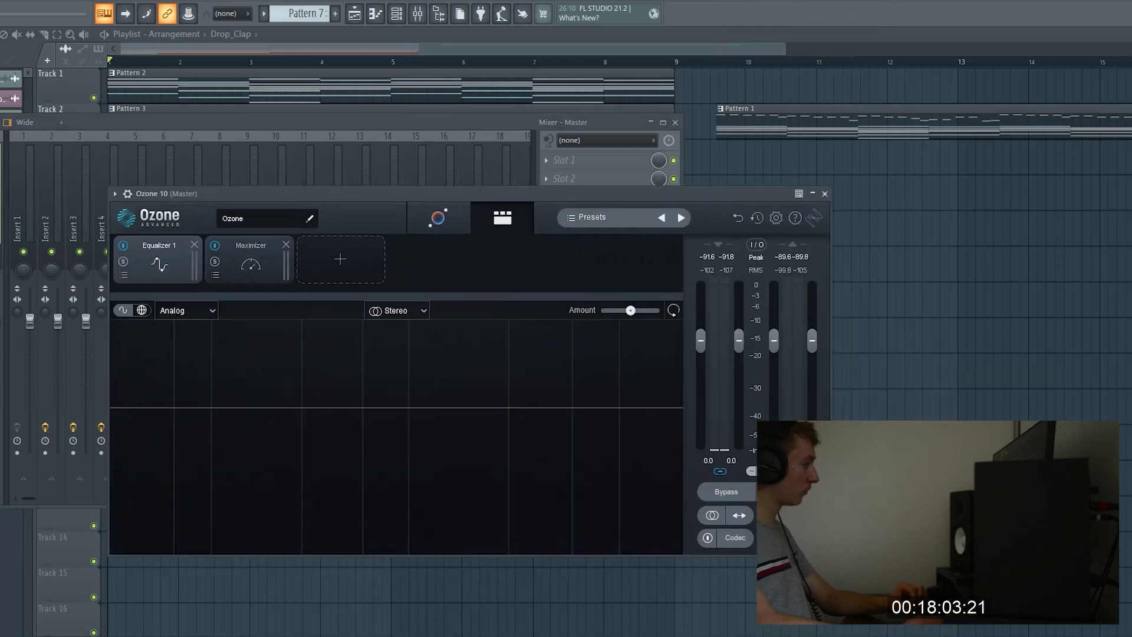
# View Ozone 10's Maximizer module, return to the Playlist and play the arrangement.
pyautogui.click(251, 260)
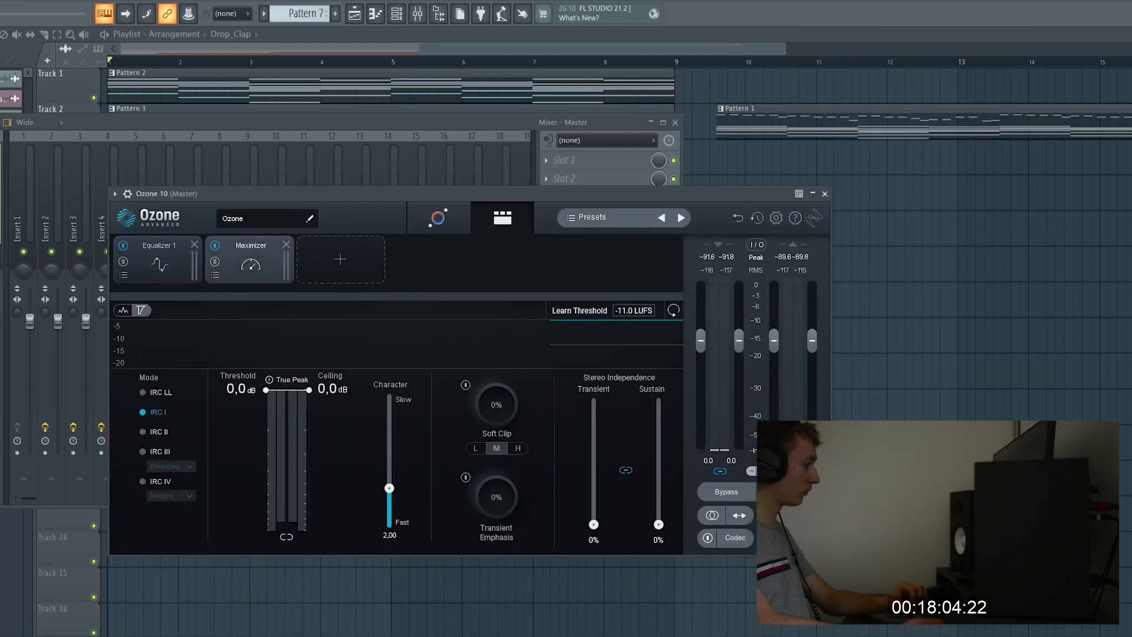
pyautogui.press('F5')
pyautogui.press('space')
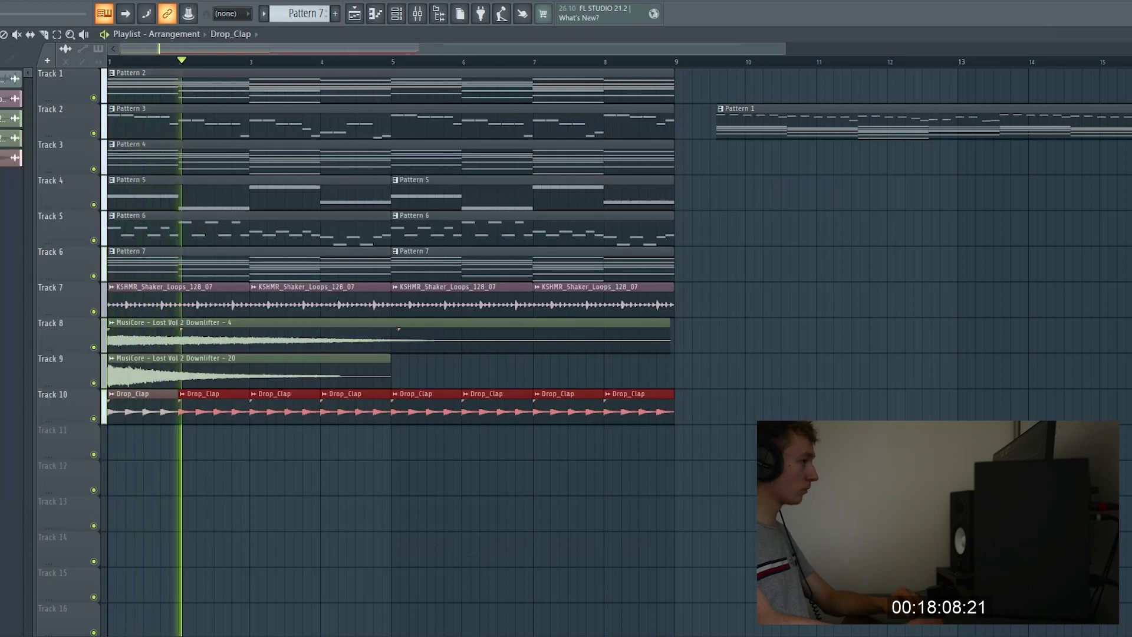
pyautogui.moveTo(784, 49); pyautogui.dragTo(468, 49)
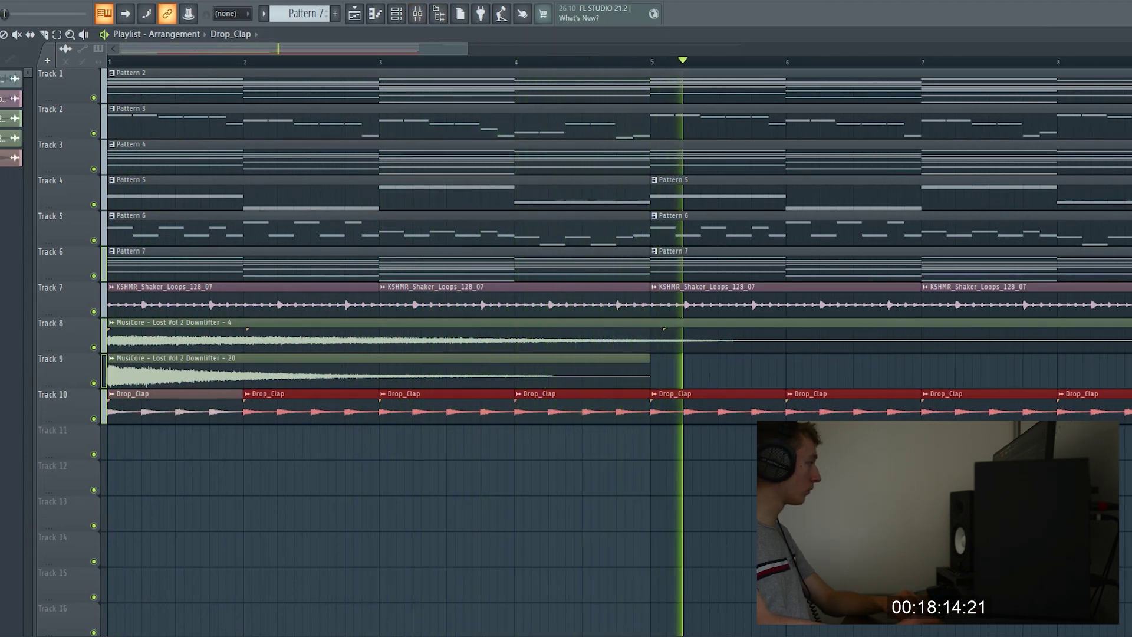
pyautogui.press('space')
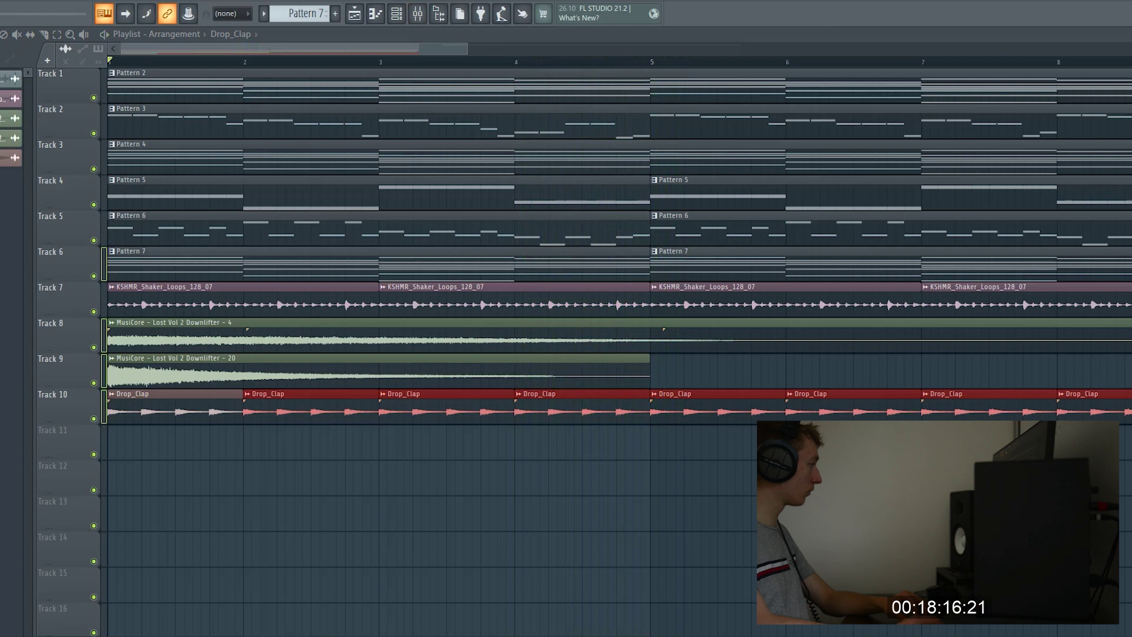
# Add the MusiCore - Lost Vol 2 Ambiance - 4 (E) sample to Track 11 at bar 1 with its time-stretching mode set to Stretch.
pyautogui.moveTo(11, 401); pyautogui.dragTo(118, 448)
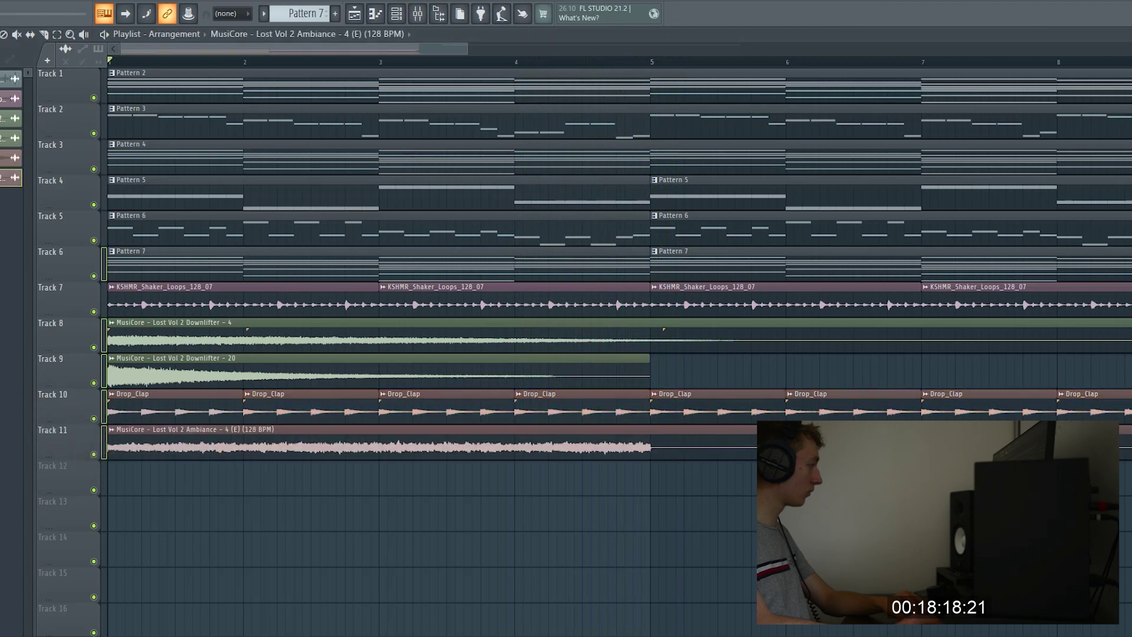
pyautogui.doubleClick(117, 446)
pyautogui.click(291, 190)
pyautogui.click(285, 226)
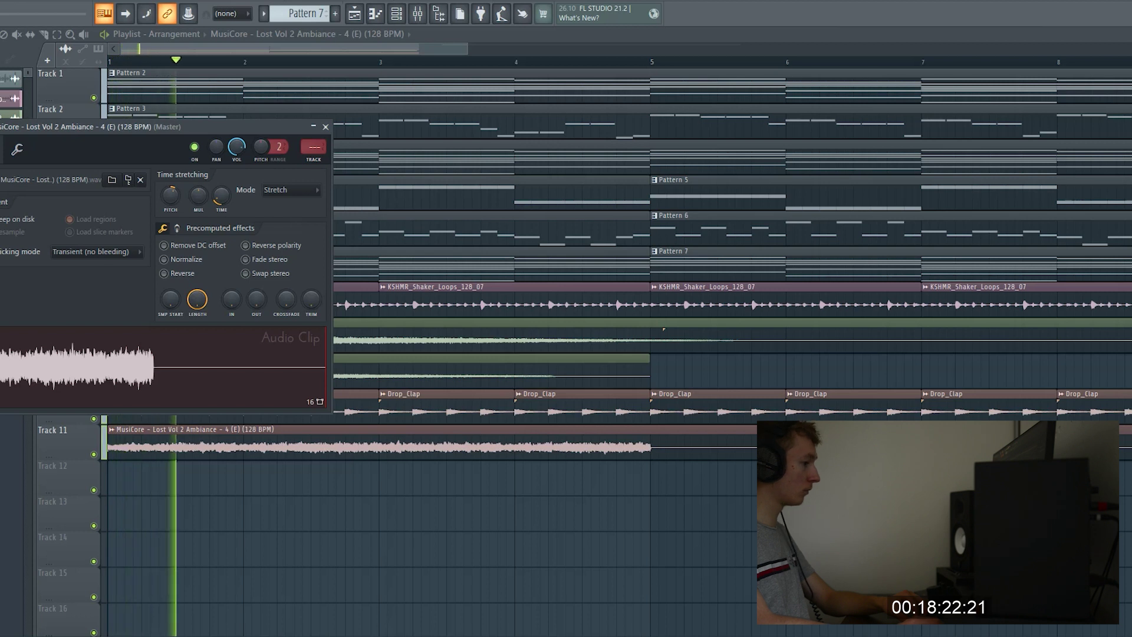
# Trim the Track 11 Ambiance - 4 clip to end at bar 5, place a second clip at bar 5 and open its channel settings.
pyautogui.press('Escape')
pyautogui.moveTo(1129, 447); pyautogui.dragTo(650, 446)
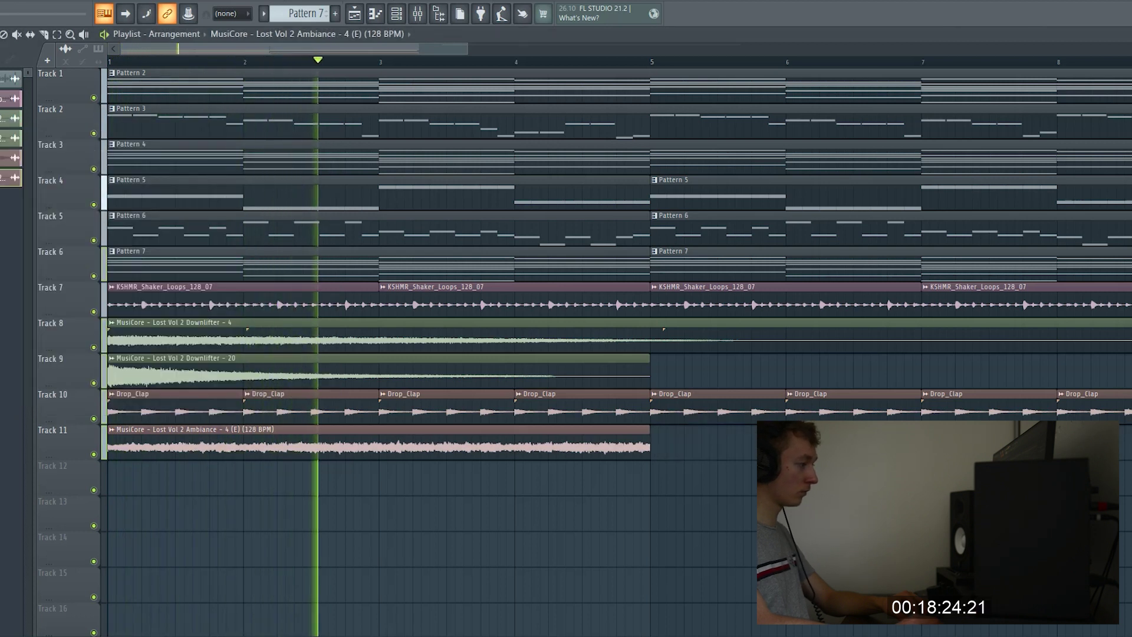
pyautogui.click(666, 447)
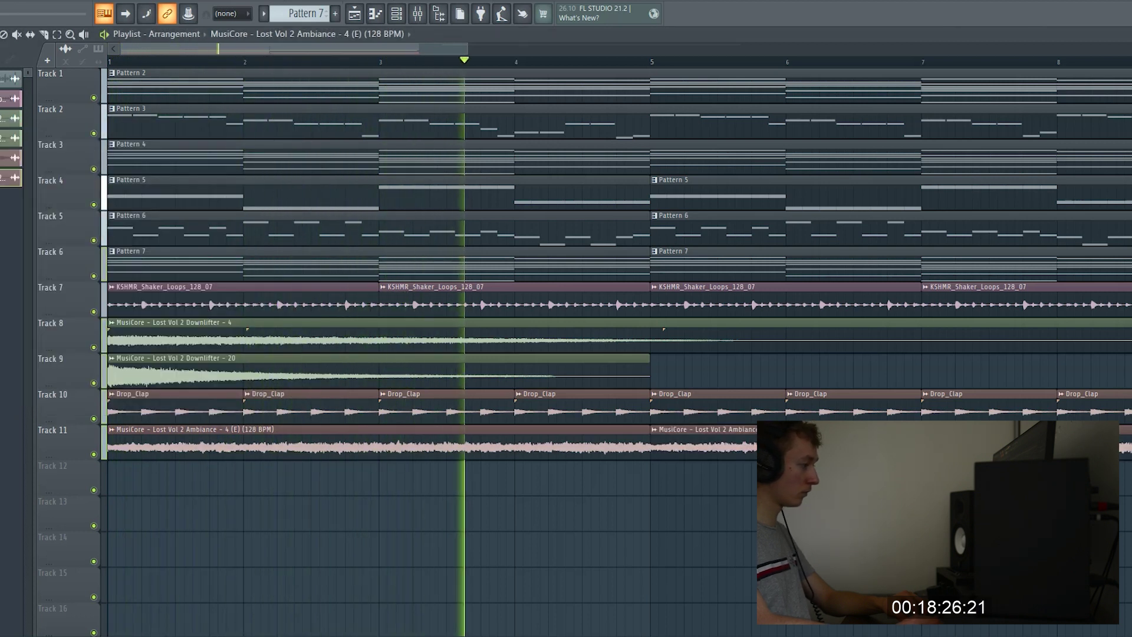
pyautogui.doubleClick(666, 447)
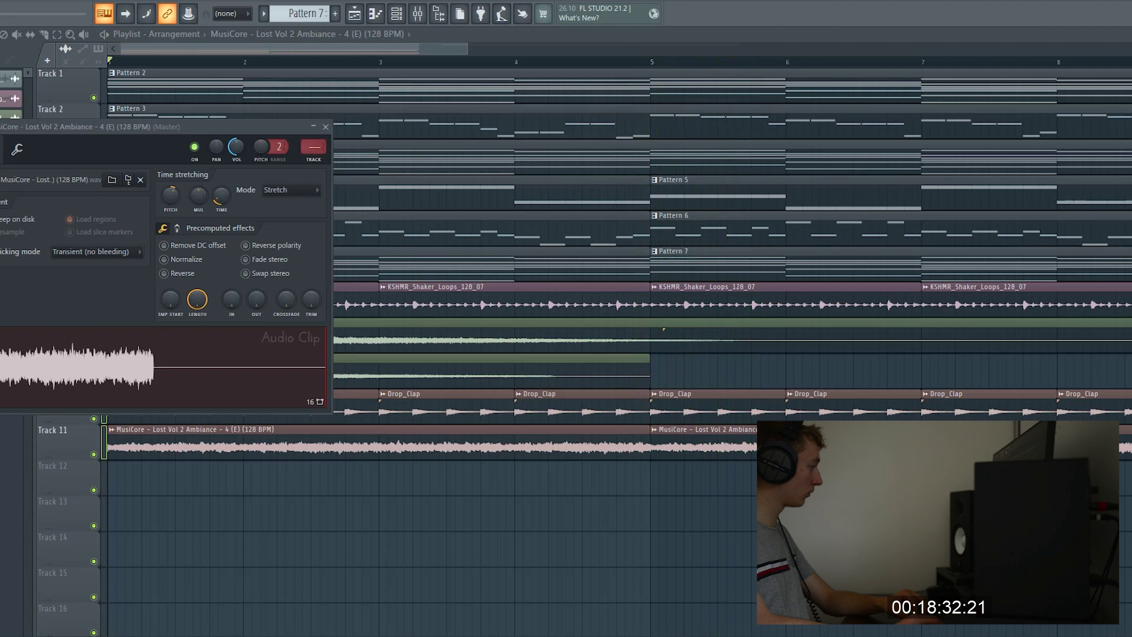
# Add the MusiCore - Lost Vol 2 Ambiance - 20 (G) sample to Track 12 at bar 1 with its time-stretching mode set to Stretch.
pyautogui.moveTo(58, 499); pyautogui.dragTo(112, 478)
pyautogui.doubleClick(142, 478)
pyautogui.click(307, 207)
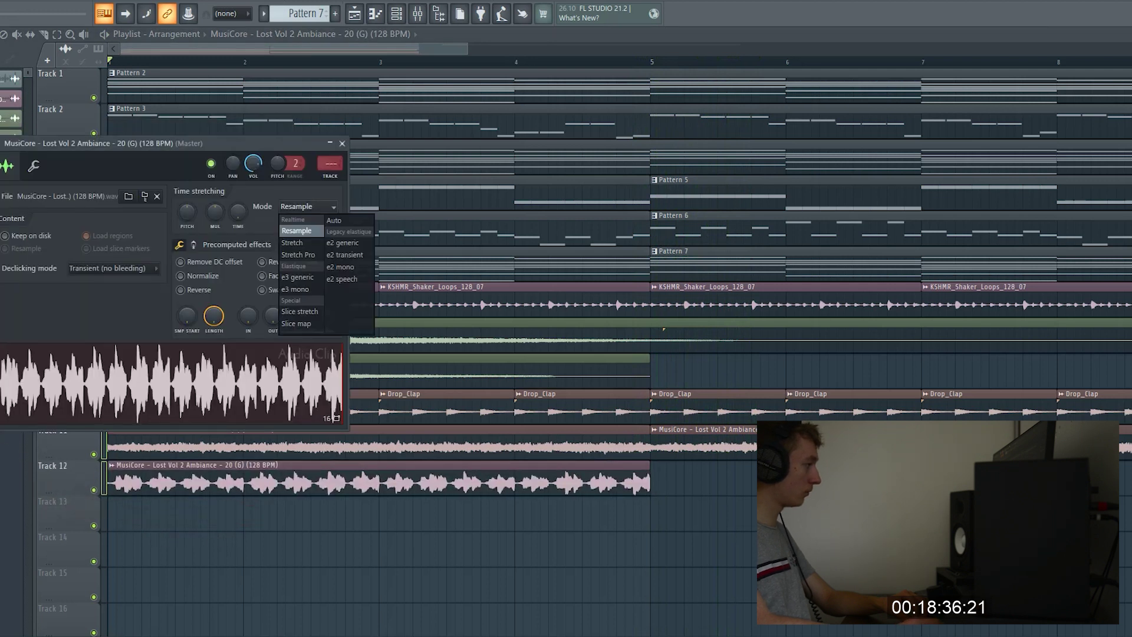
pyautogui.click(292, 243)
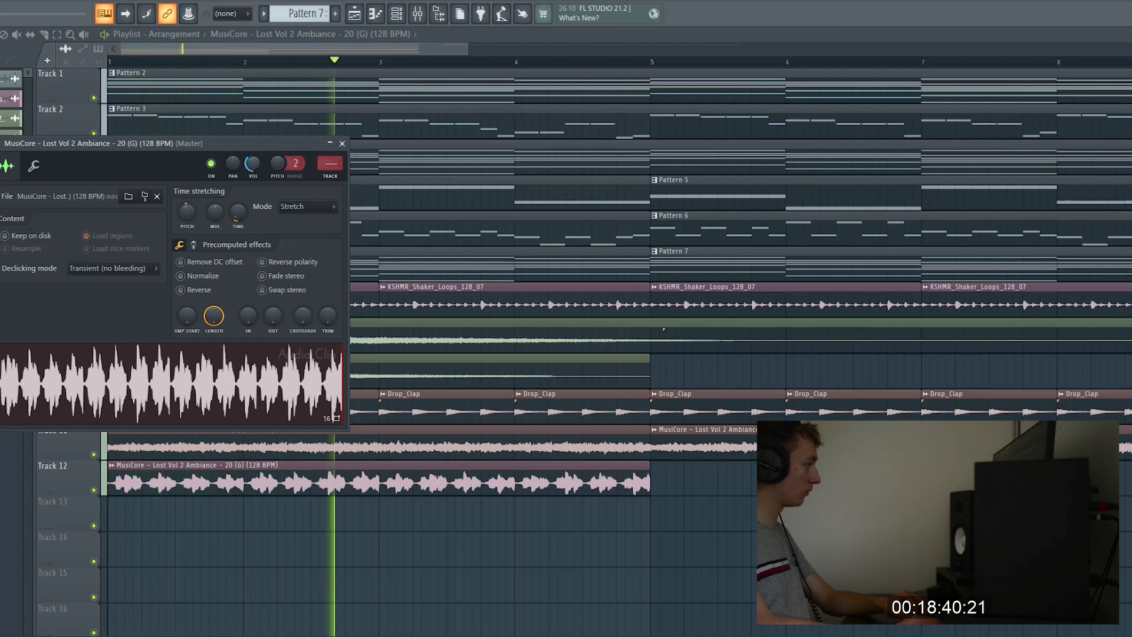
# Place a second Ambiance - 20 (G) clip on Track 12 starting at bar 5.
pyautogui.click(589, 479)
pyautogui.click(666, 478)
pyautogui.doubleClick(672, 479)
pyautogui.press('Escape')
pyautogui.moveTo(672, 478); pyautogui.dragTo(659, 478)
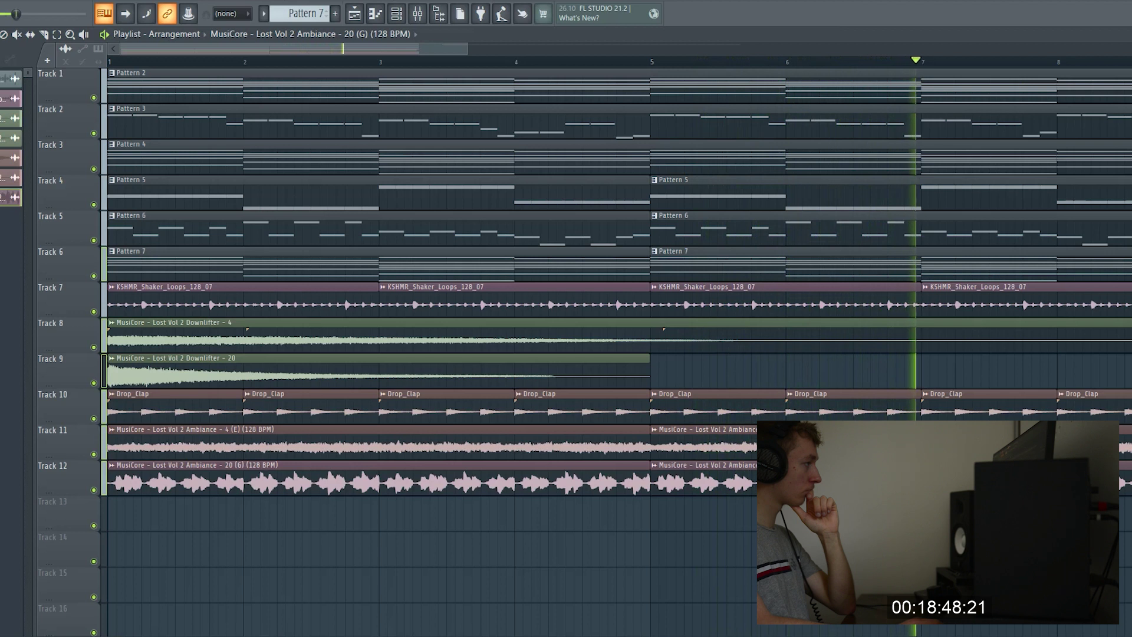
pyautogui.moveTo(467, 49); pyautogui.dragTo(698, 49)
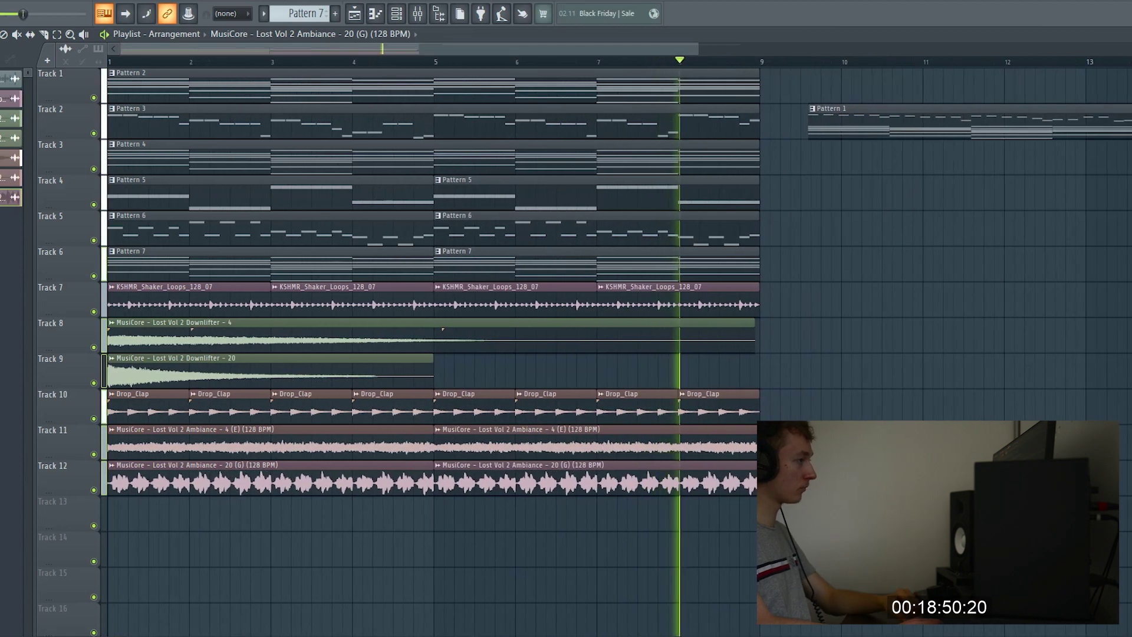